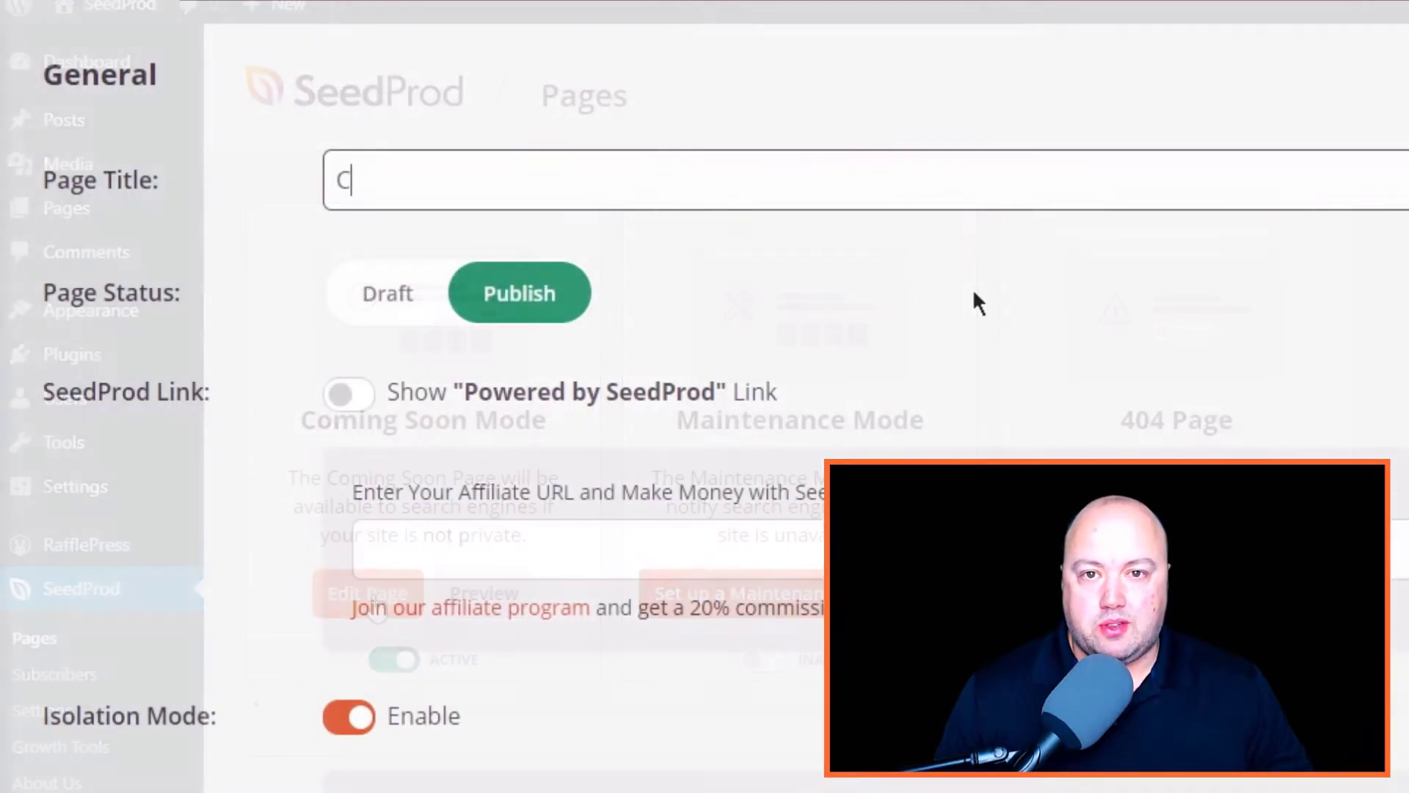
Enter 'Coming Soon Summer St' as the SeedProd page title
type("om")
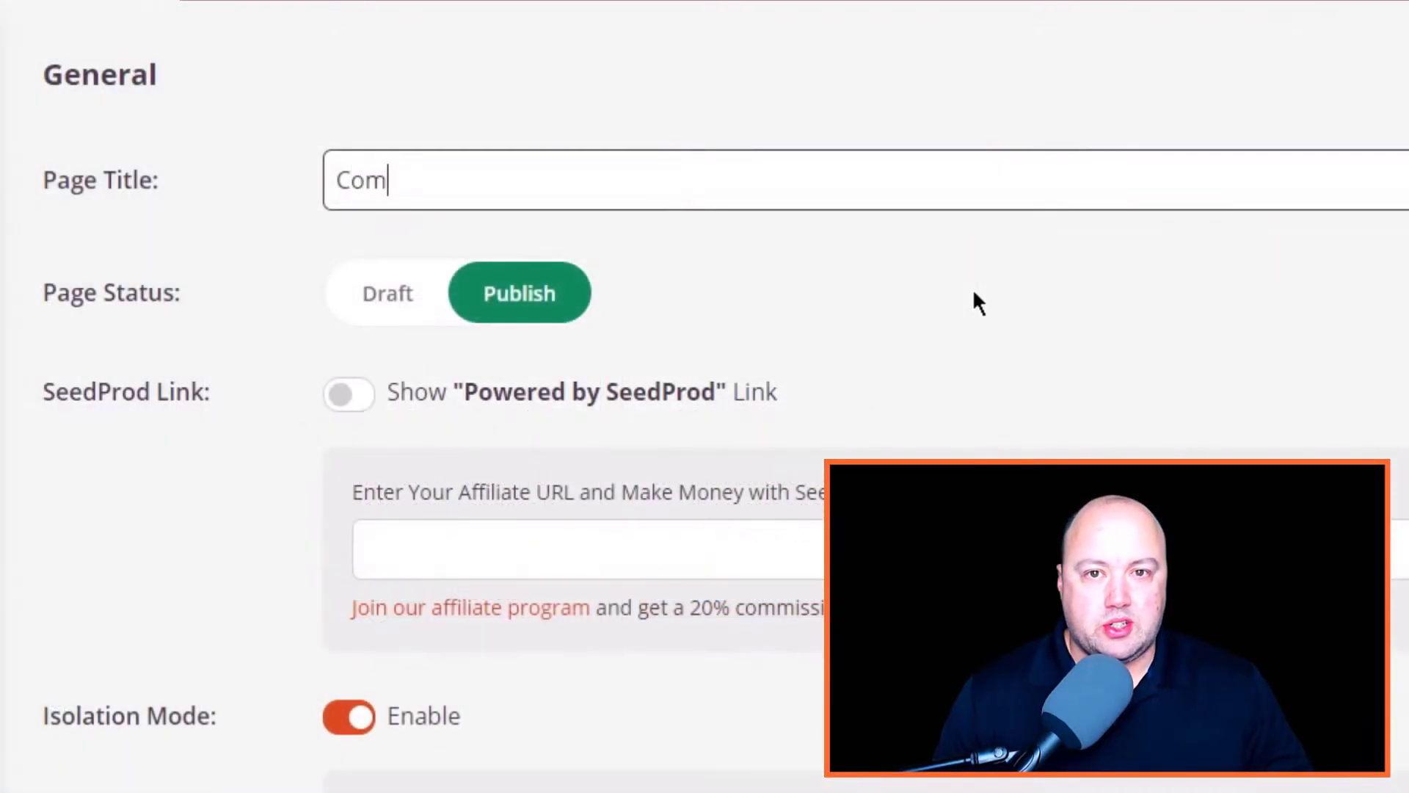
type("ing Soon Summ")
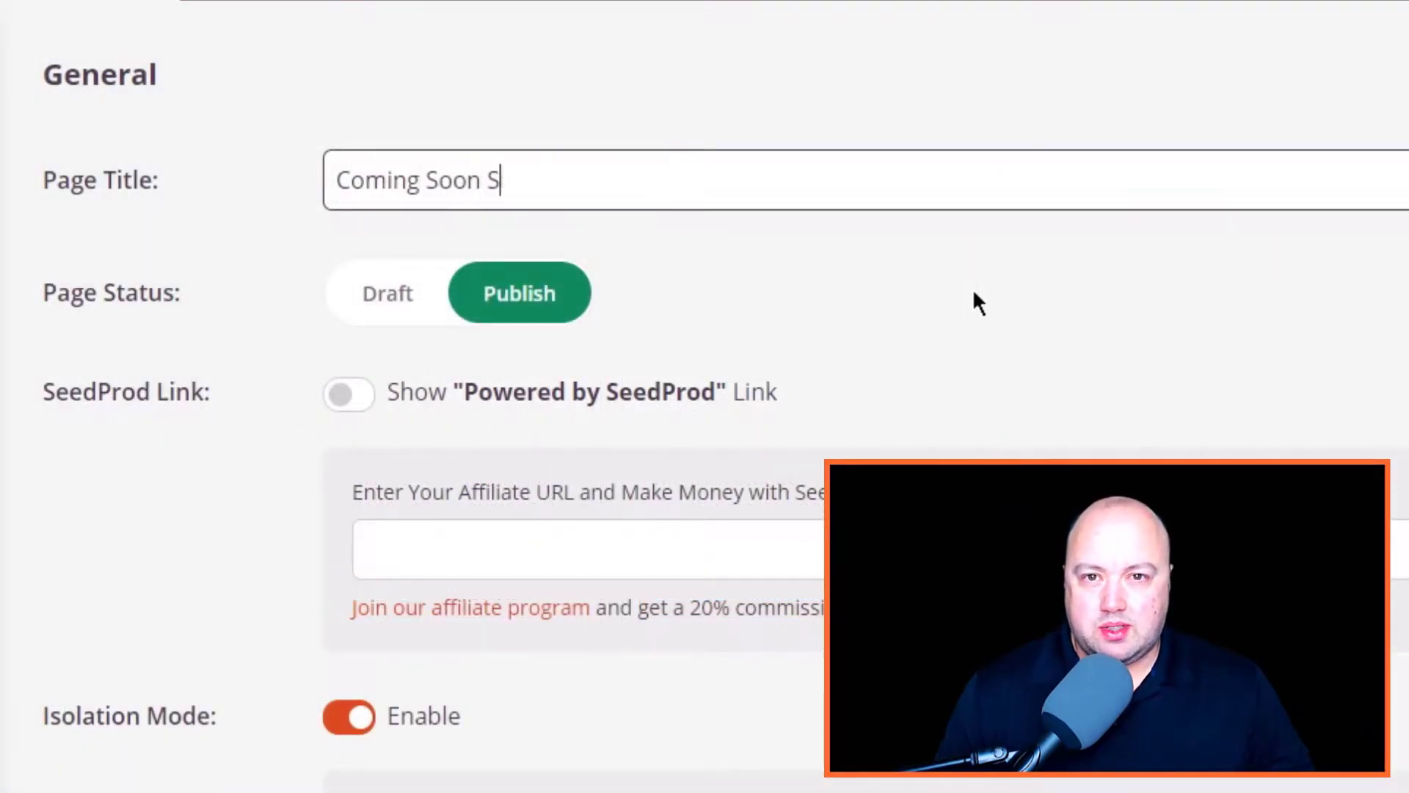
type("er St")
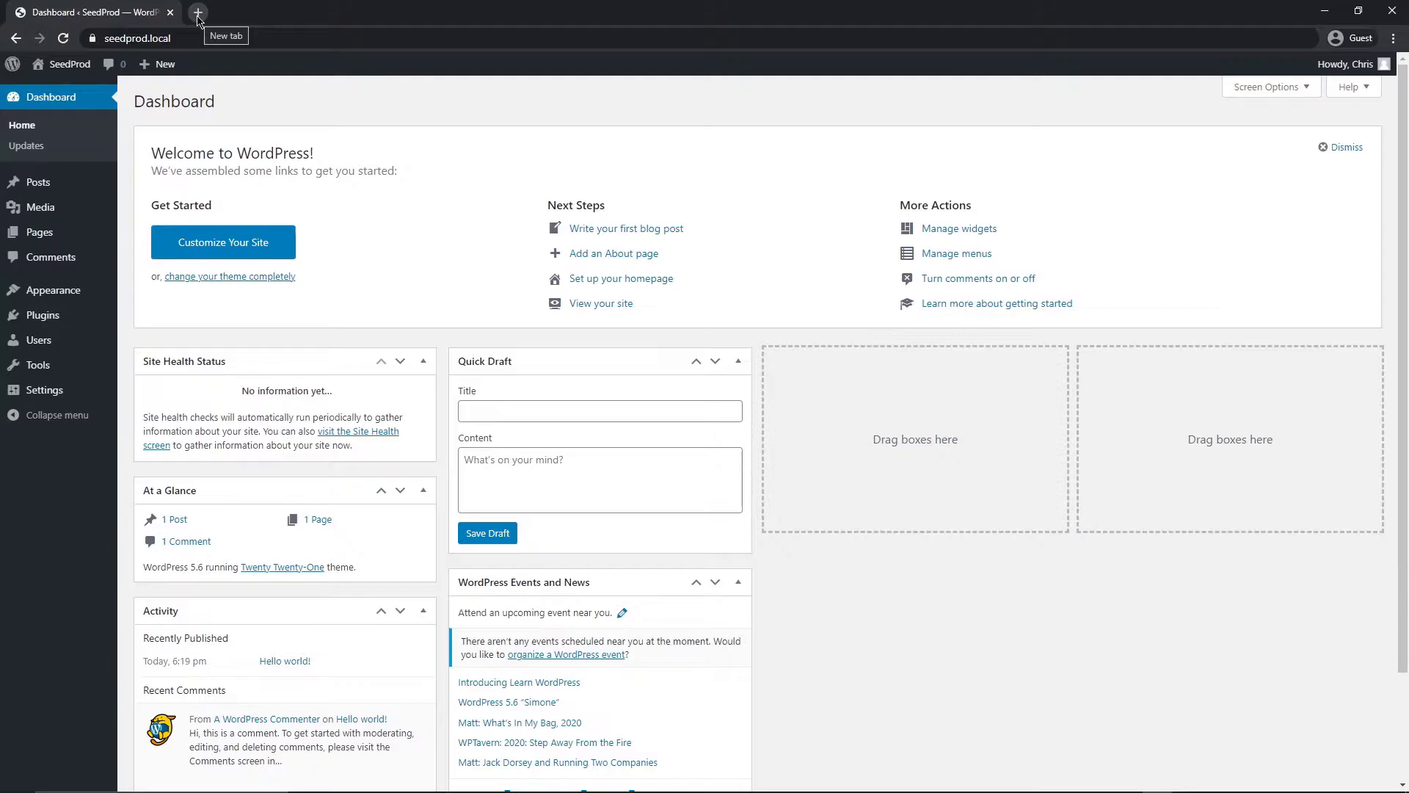
Open seedprod.com in a new browser tab and scroll through its homepage
left_click(197, 13)
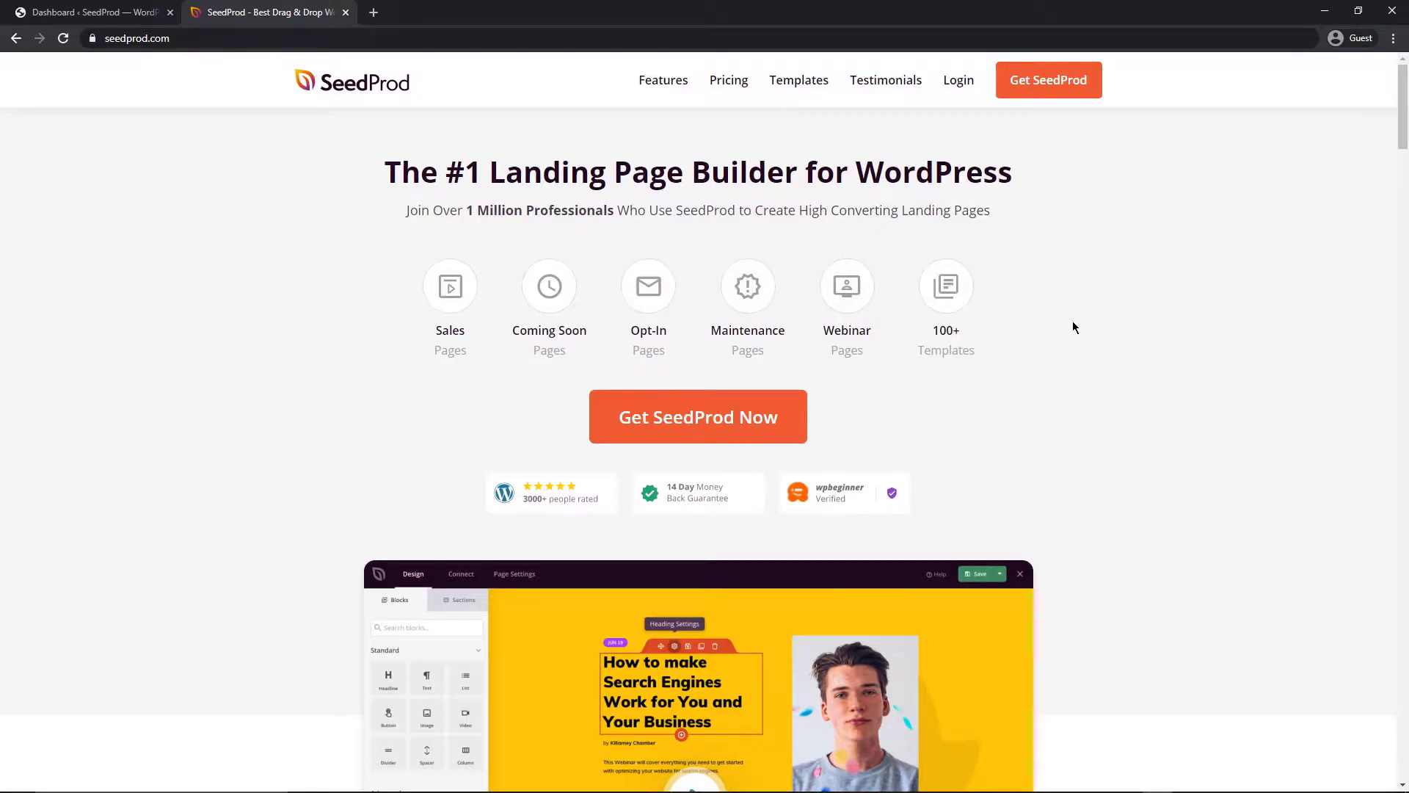
scroll(1101, 356, "down", 7)
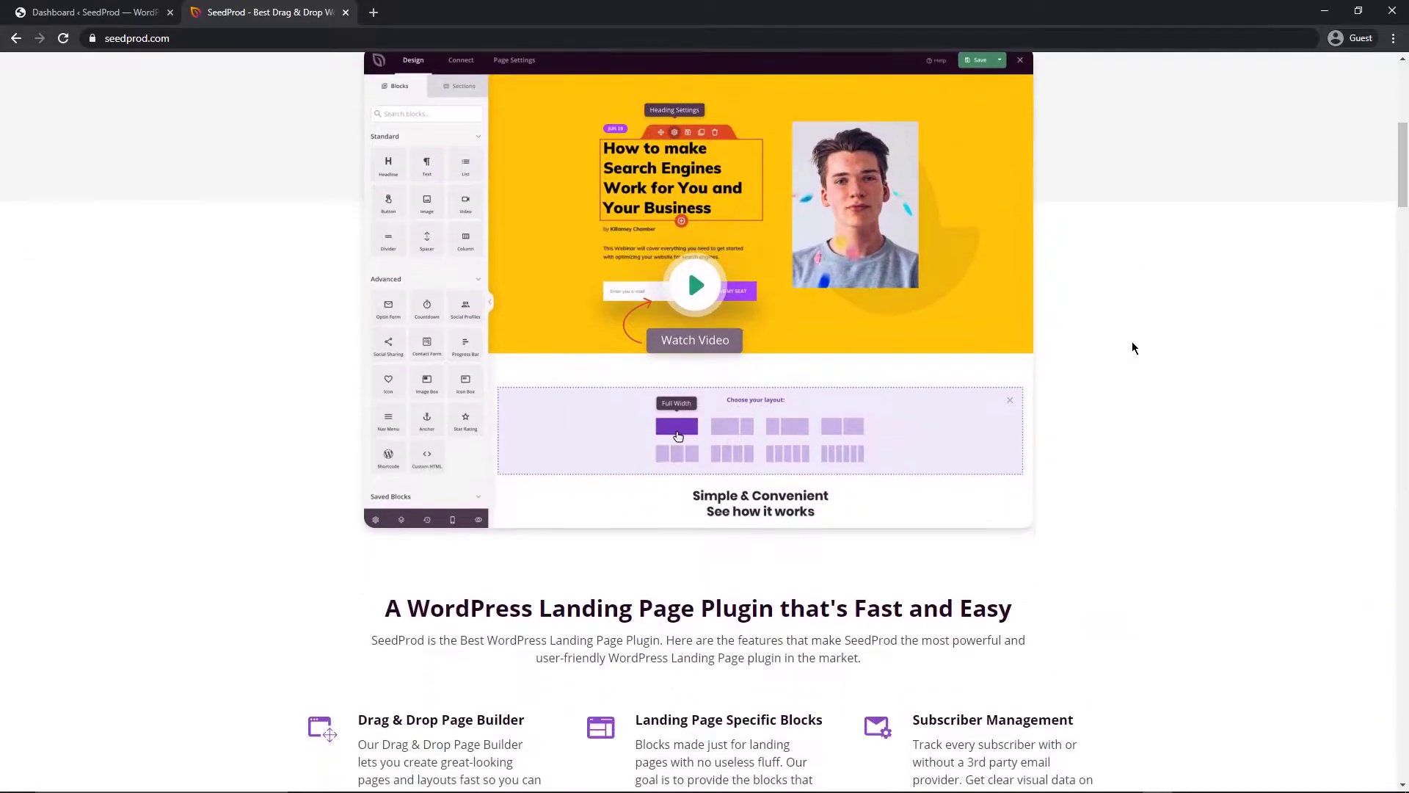
scroll(1133, 352, "up", 1)
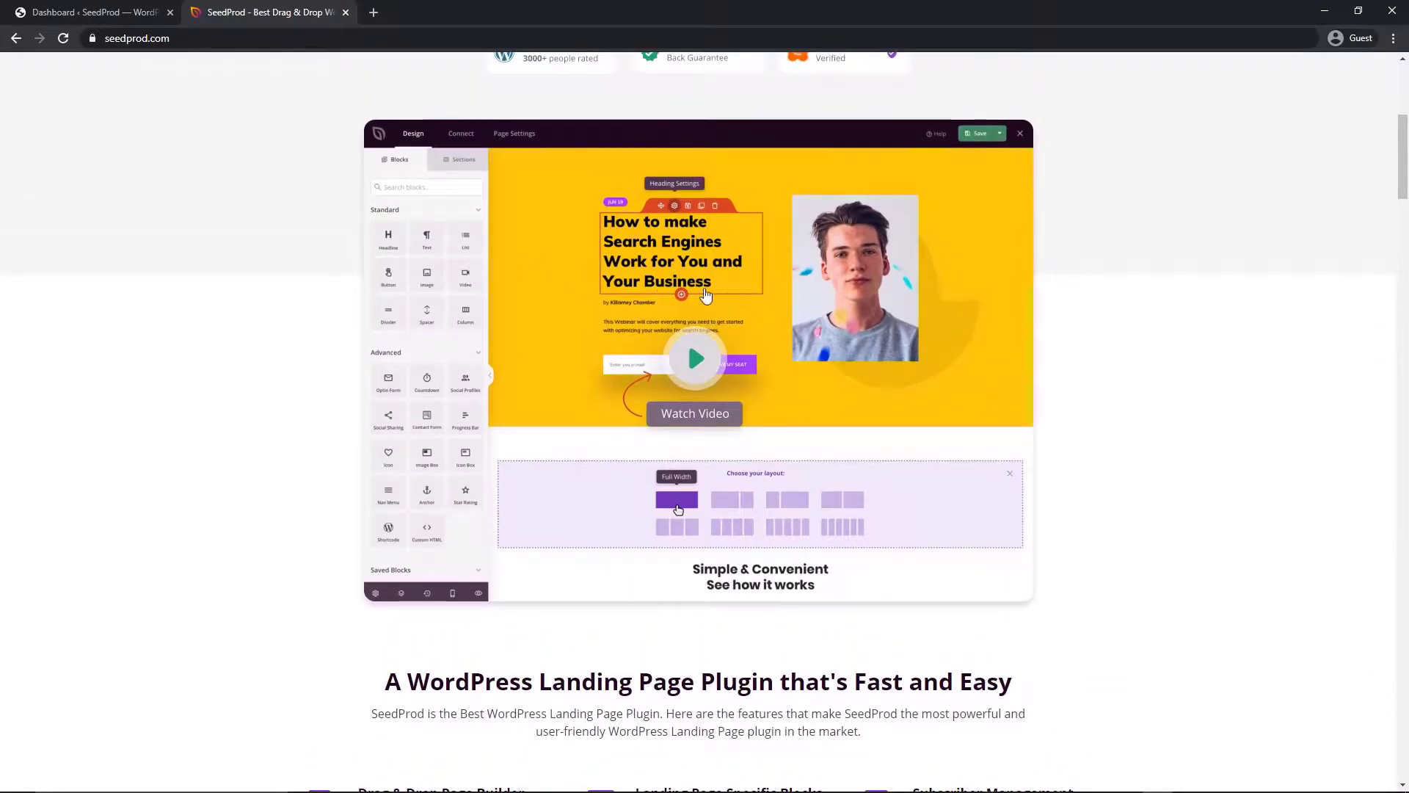
scroll(1108, 373, "up", 6)
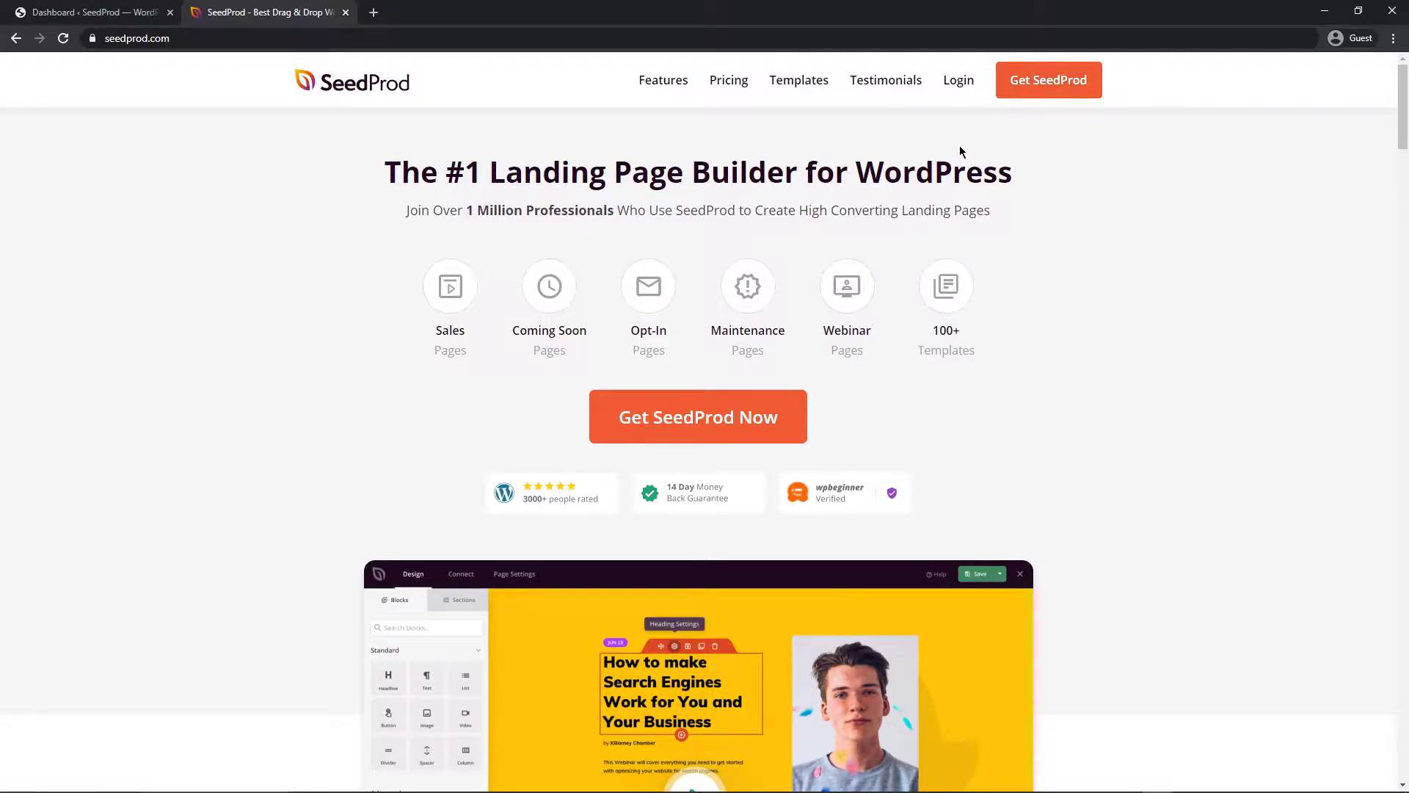
Log into the SeedProd account, download the Landing Page Pro zip and copy the license key
left_click(959, 82)
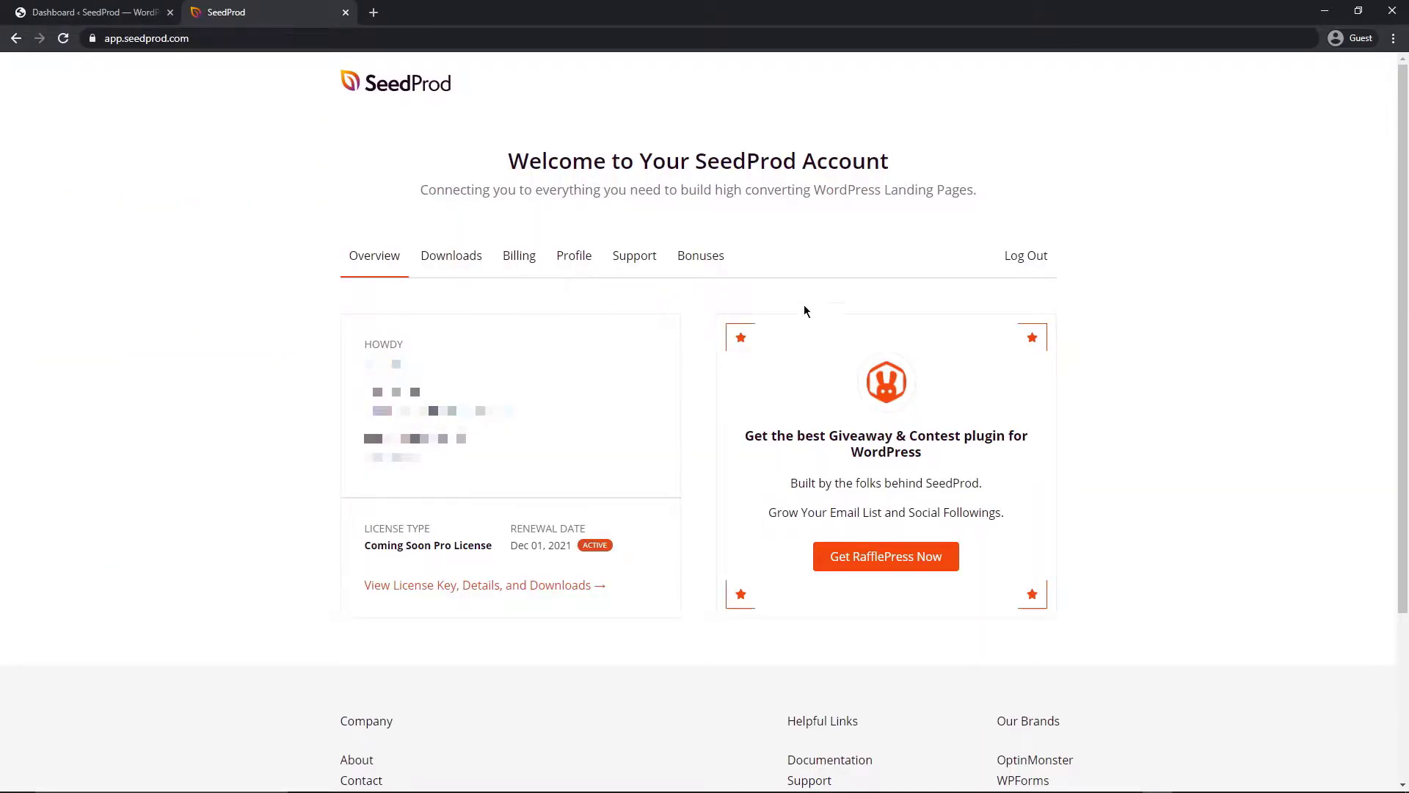
left_click(469, 591)
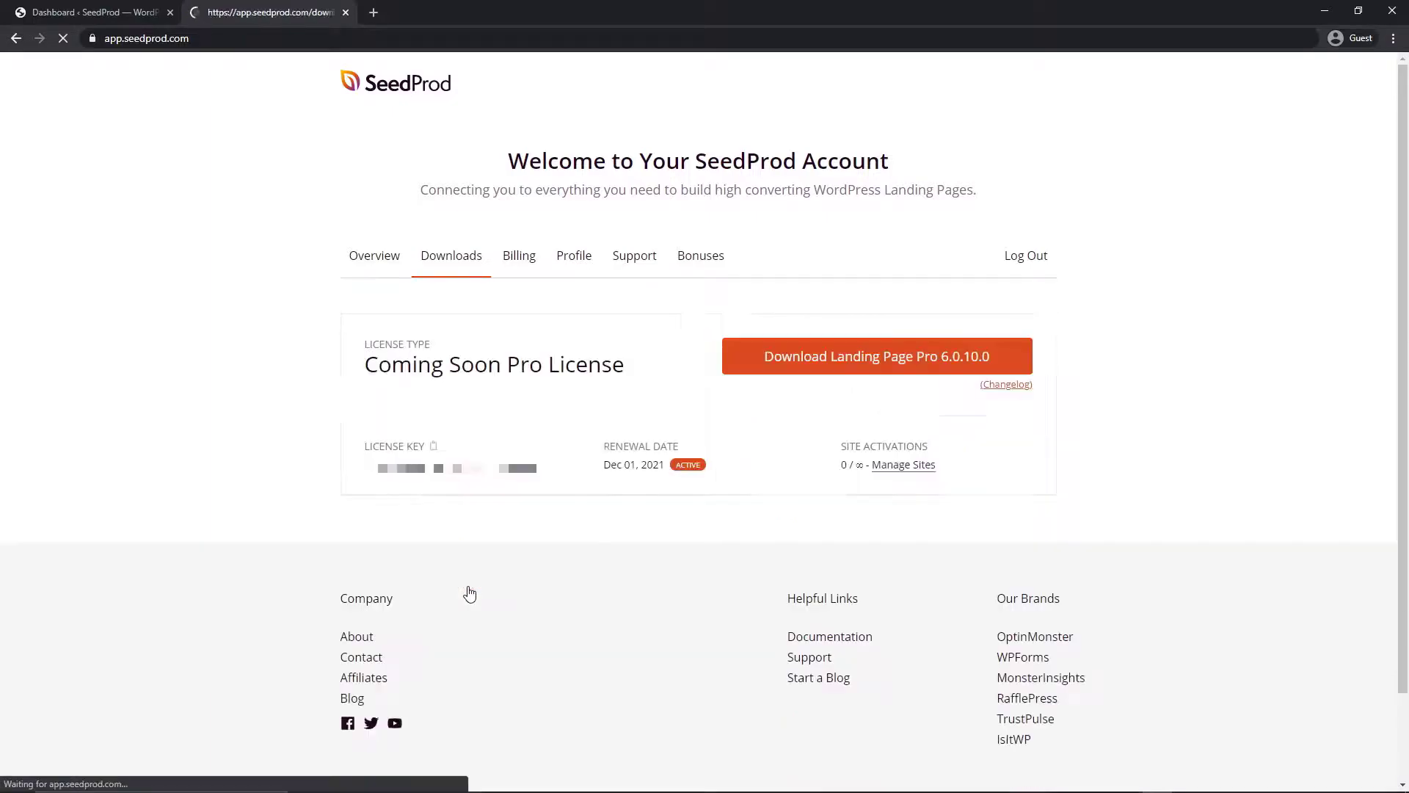
left_click(856, 357)
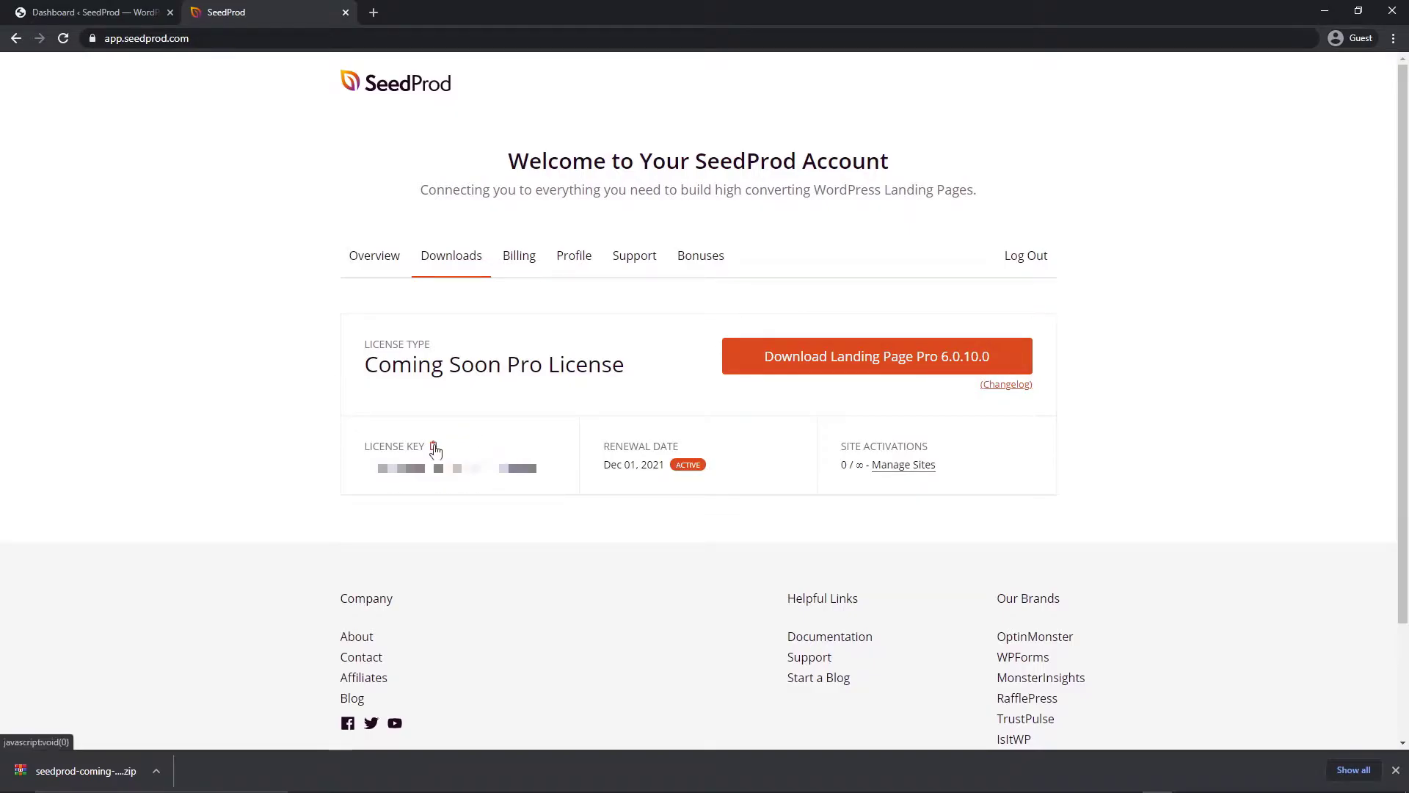
left_click(434, 448)
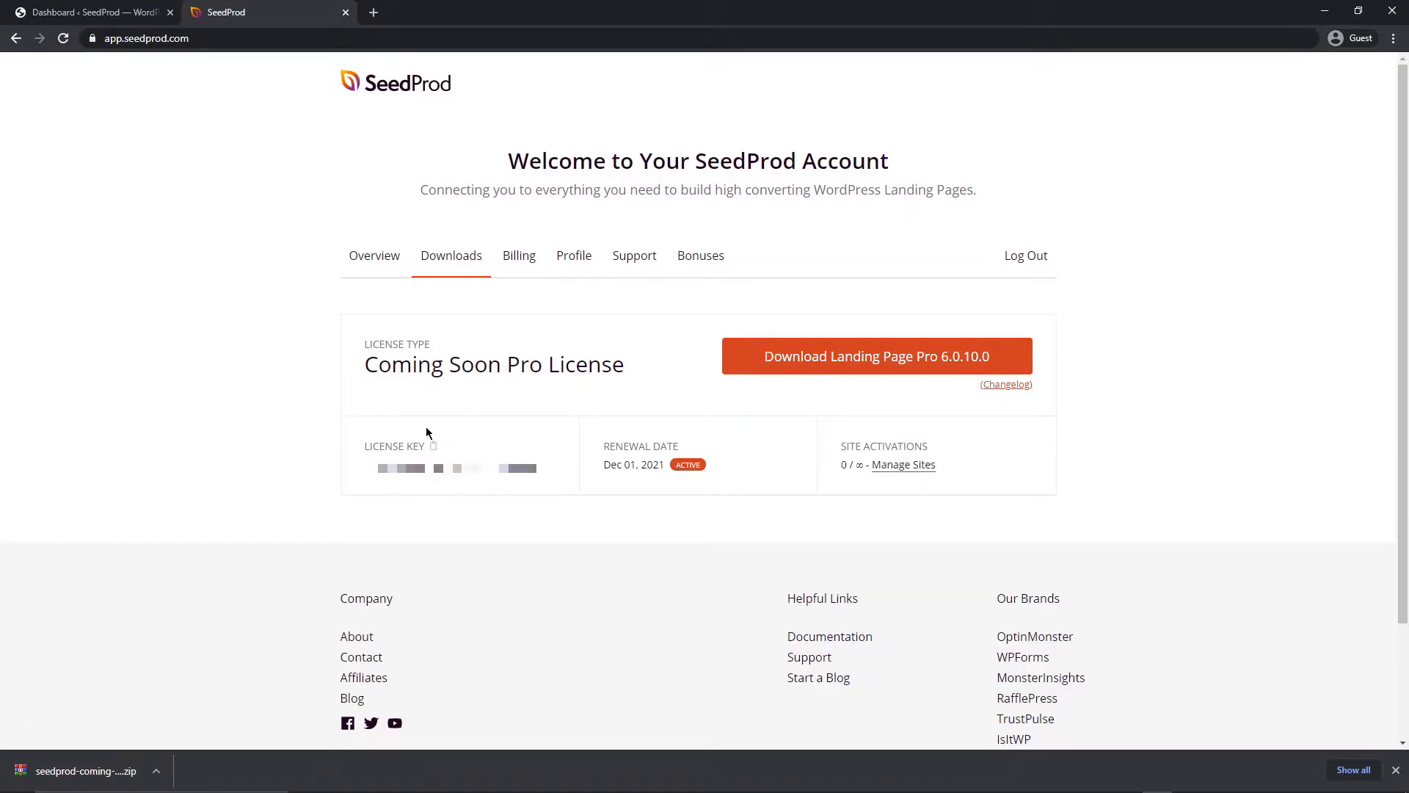
Upload the downloaded SeedProd zip under Plugins > Add New, then install and activate it
left_click(105, 17)
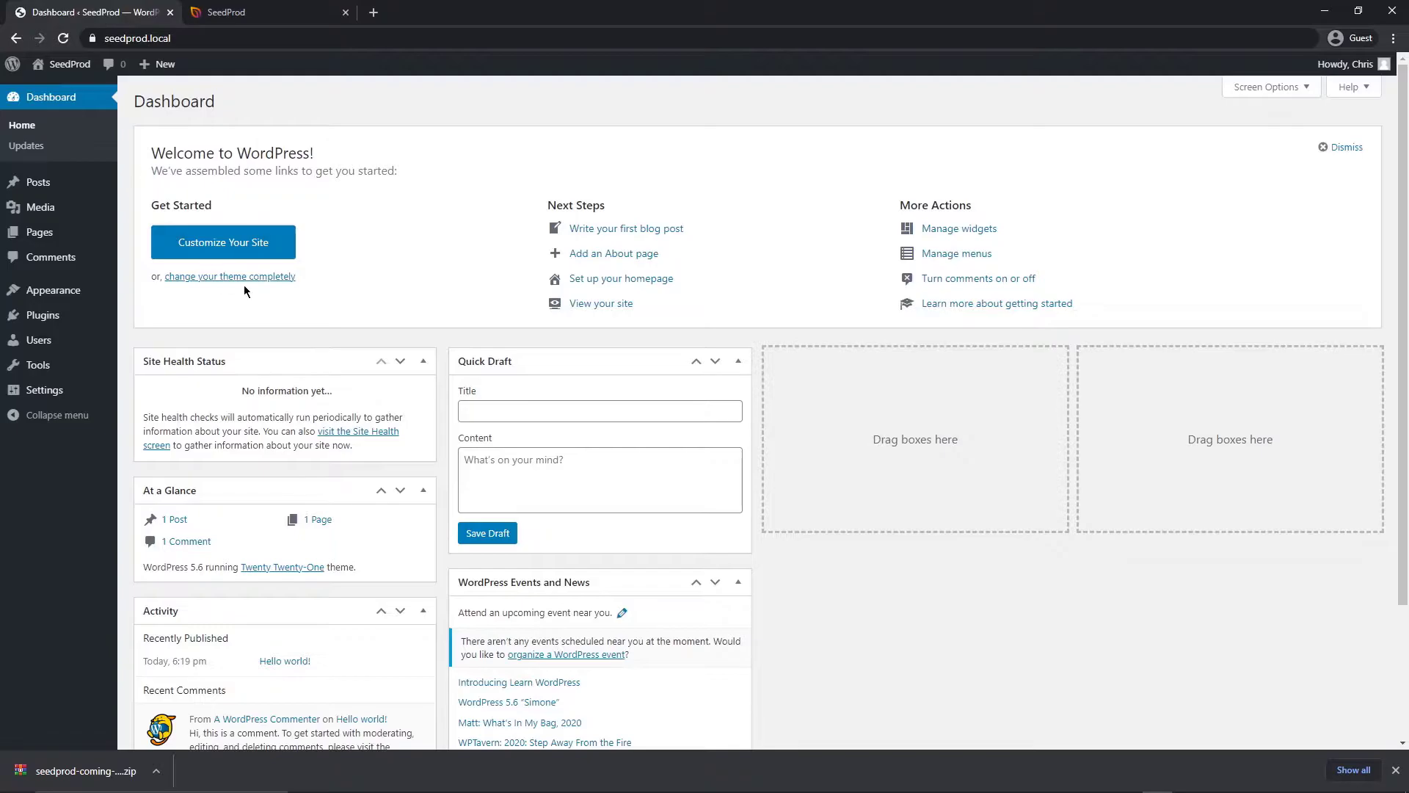
mouse_move(44, 315)
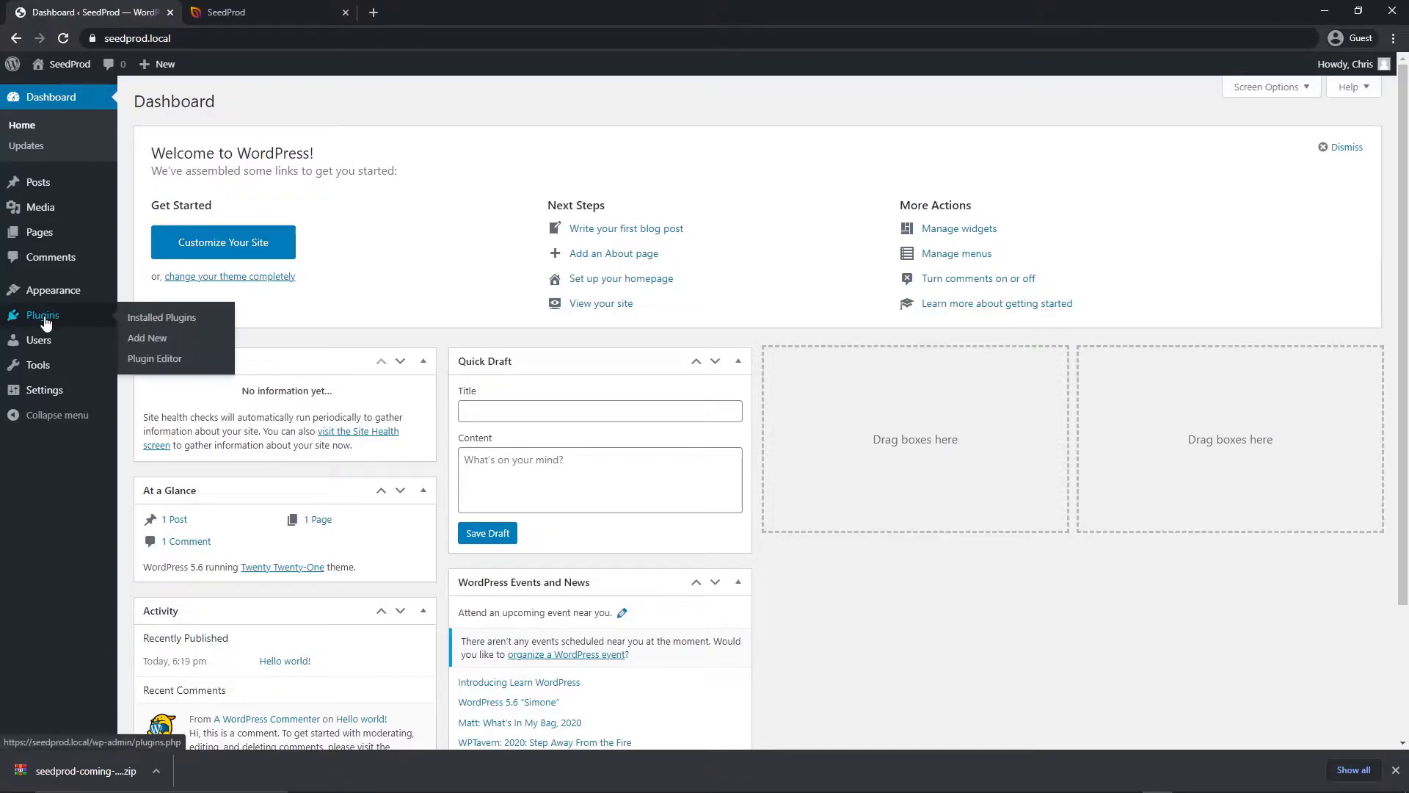
left_click(184, 345)
left_click(278, 103)
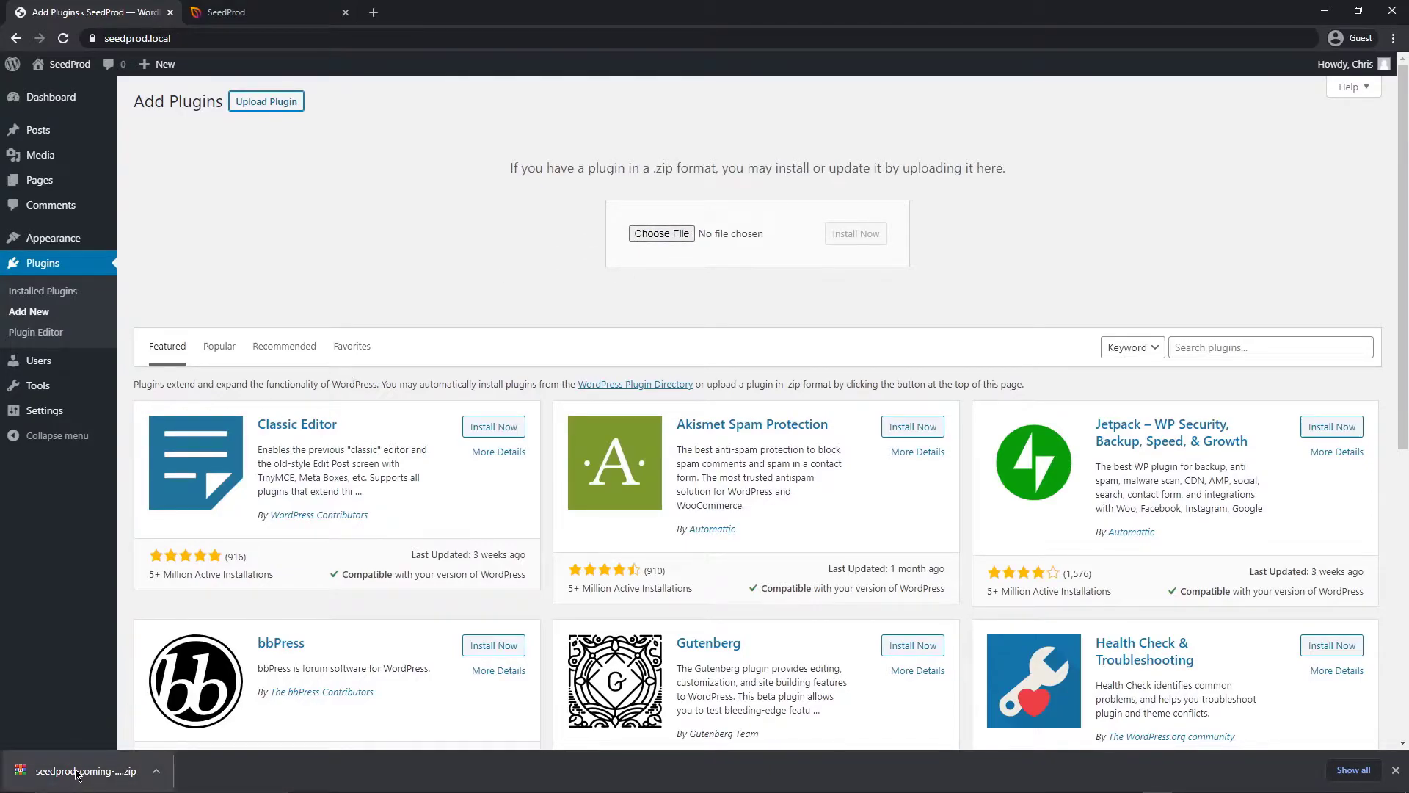
left_click_drag(71, 773, 661, 235)
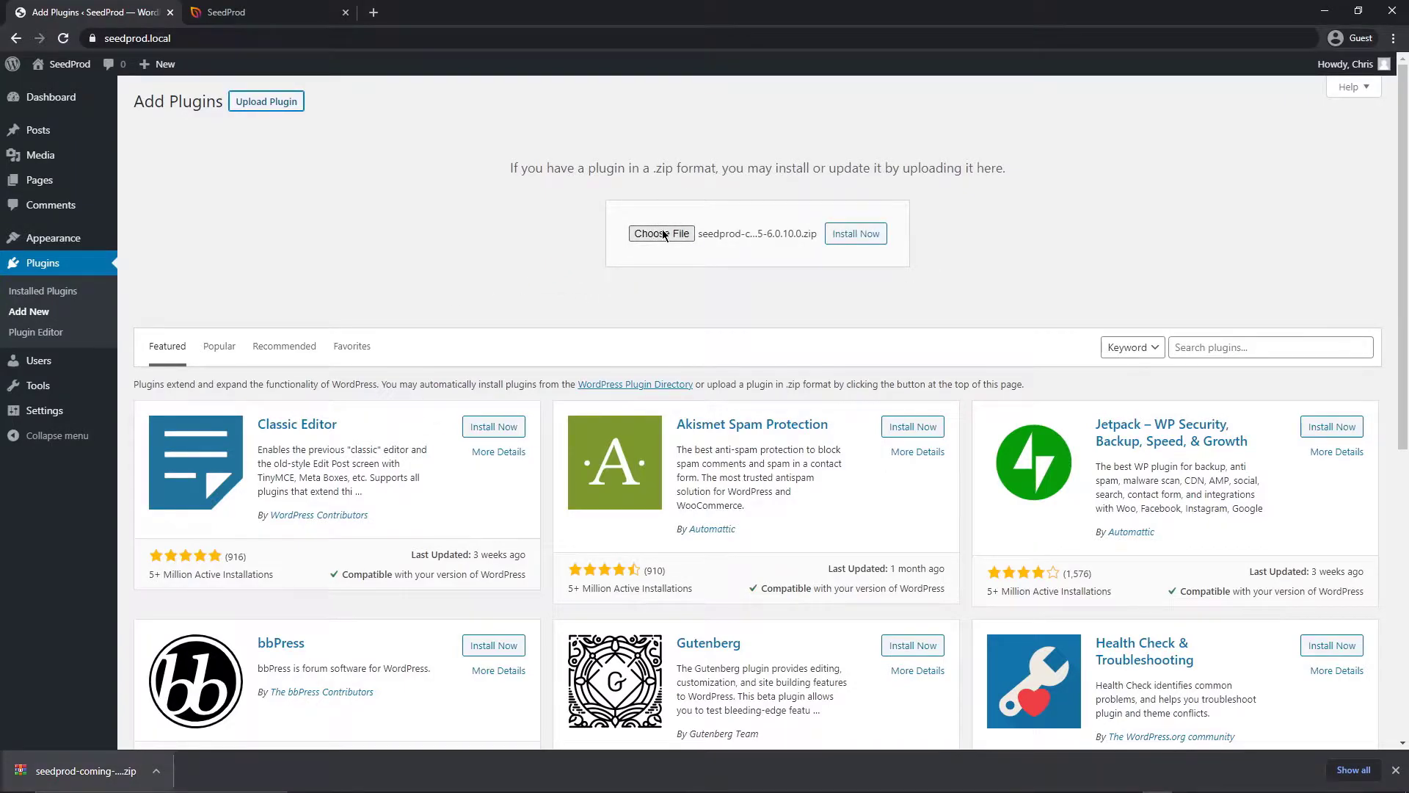
left_click(868, 236)
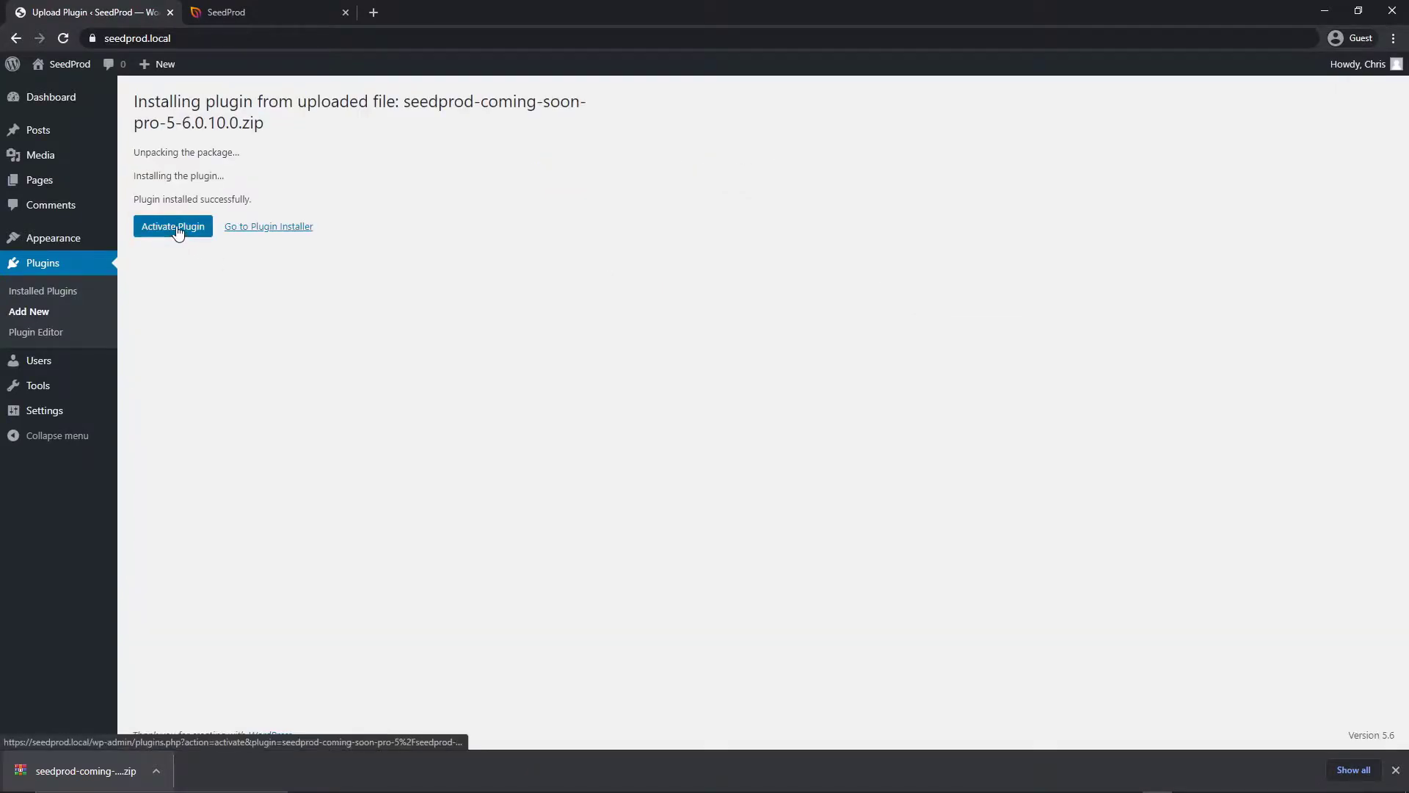
left_click(180, 229)
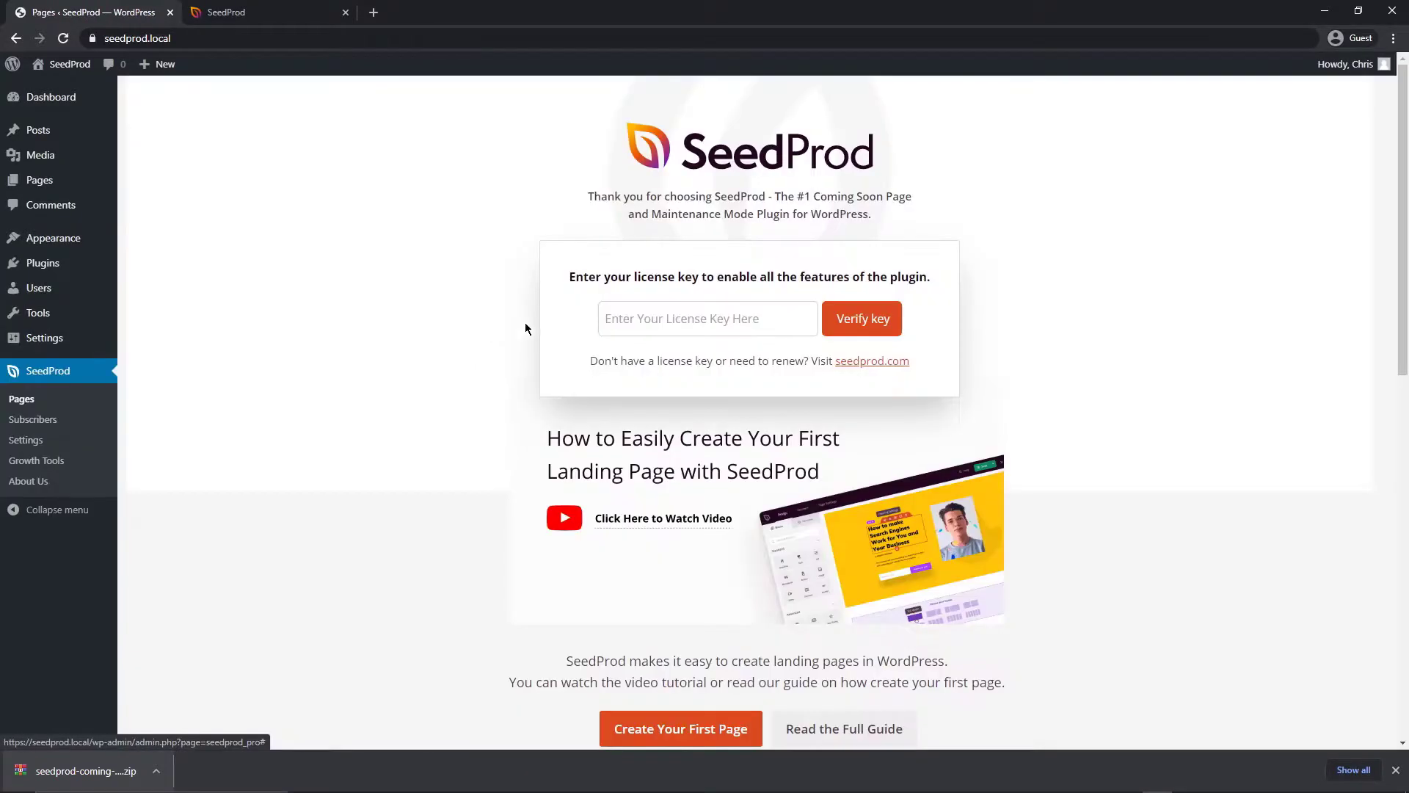
Paste the copied license key into SeedProd and verify it
left_click(633, 319)
key("ctrl+v")
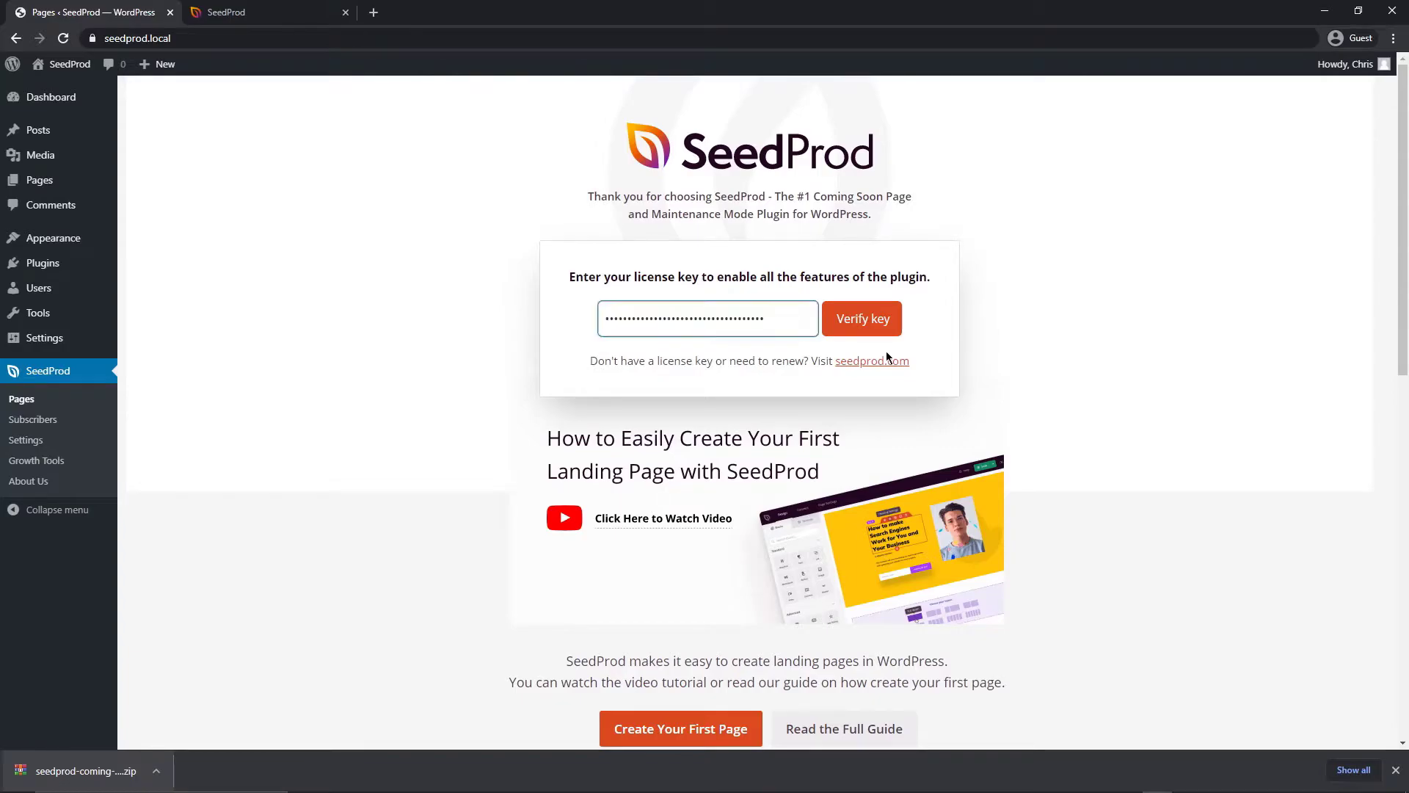
left_click(876, 323)
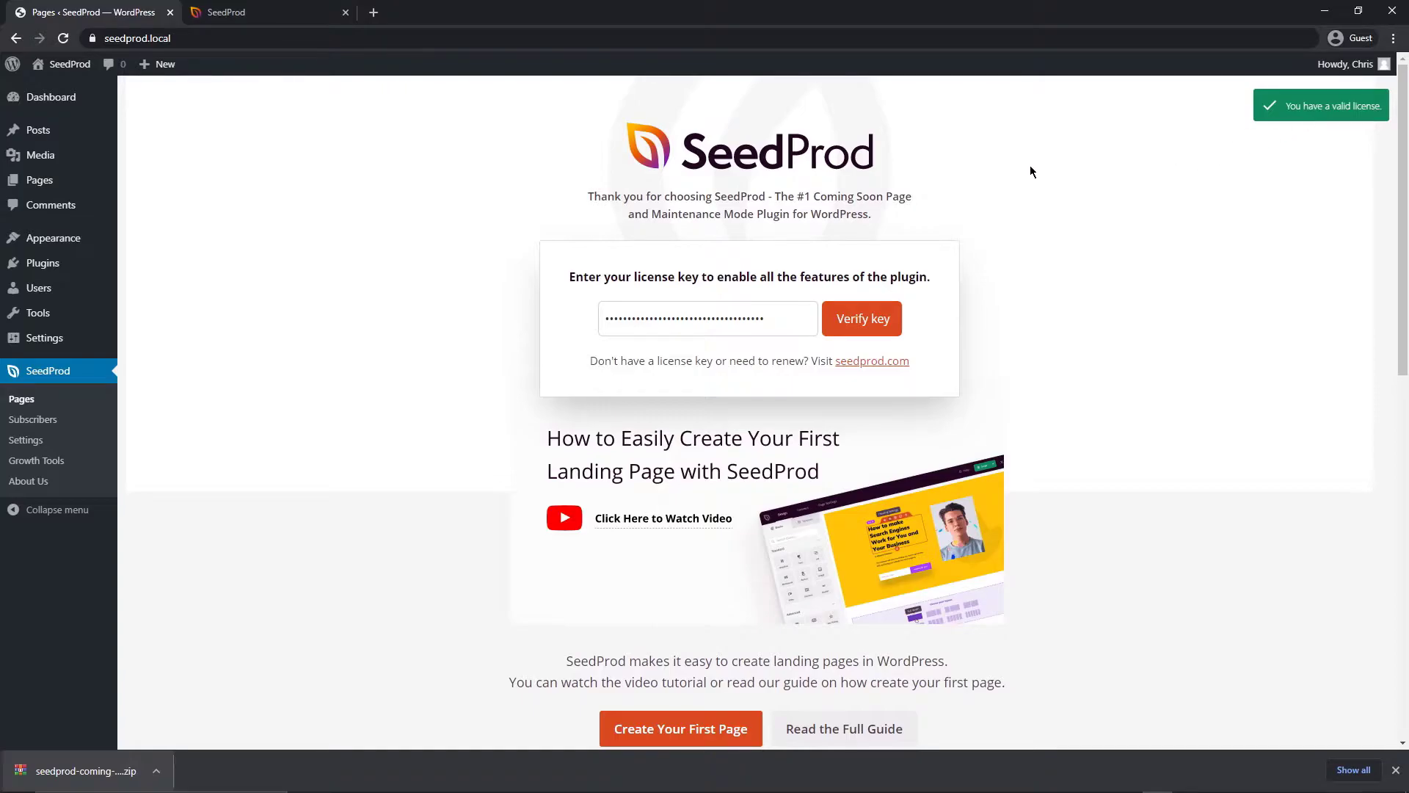
Close the SeedProd account tab and review the SeedProd Pages overview
left_click(346, 13)
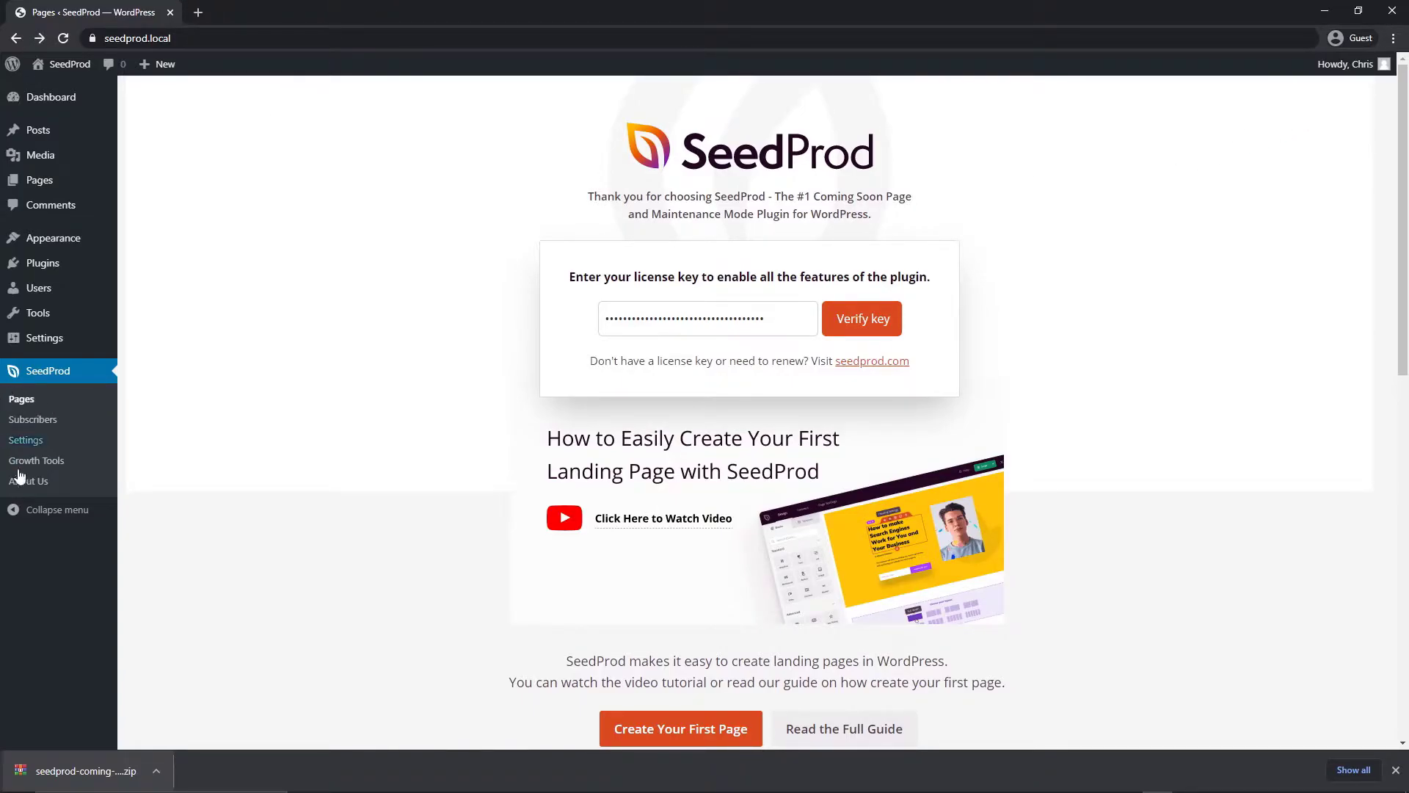
left_click(20, 401)
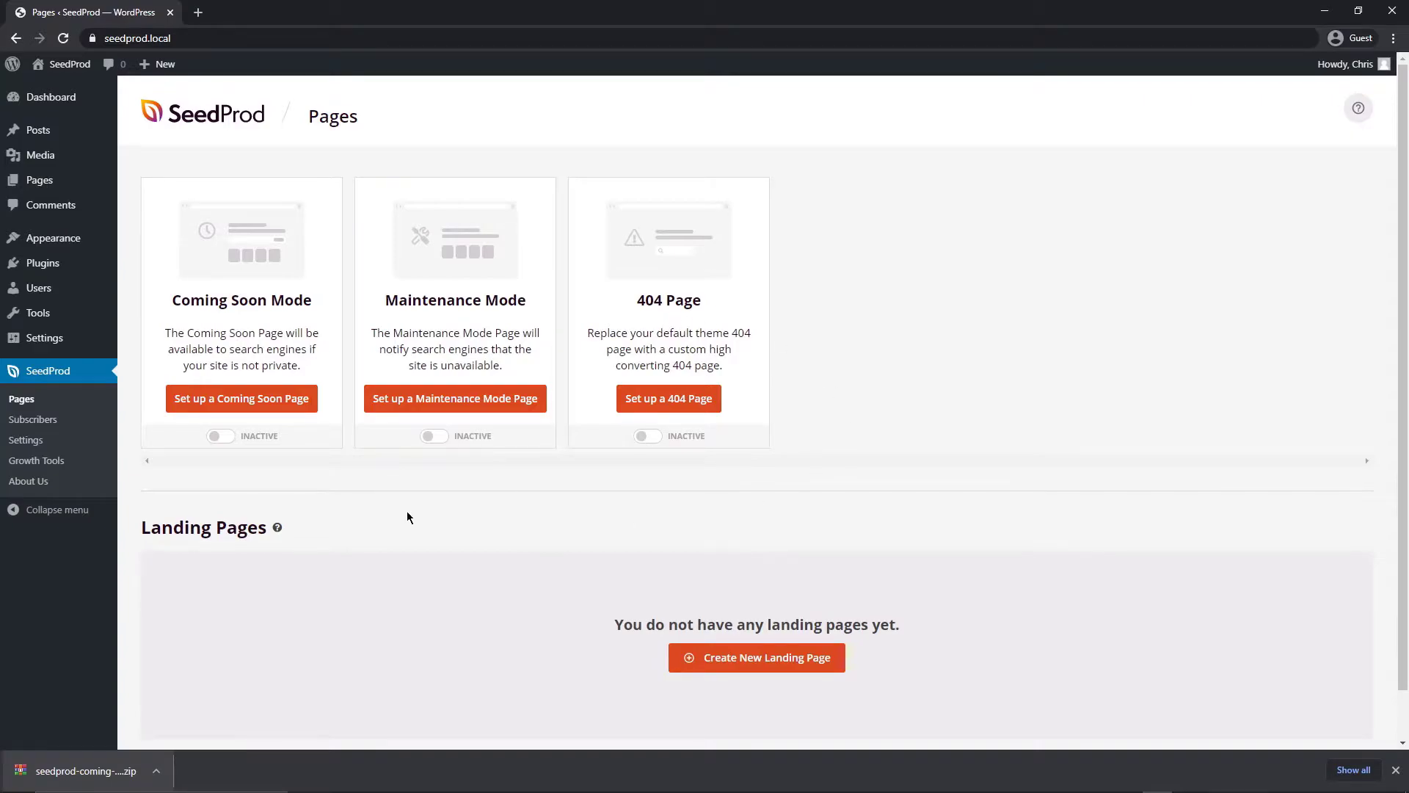
scroll(408, 517, "down", 1)
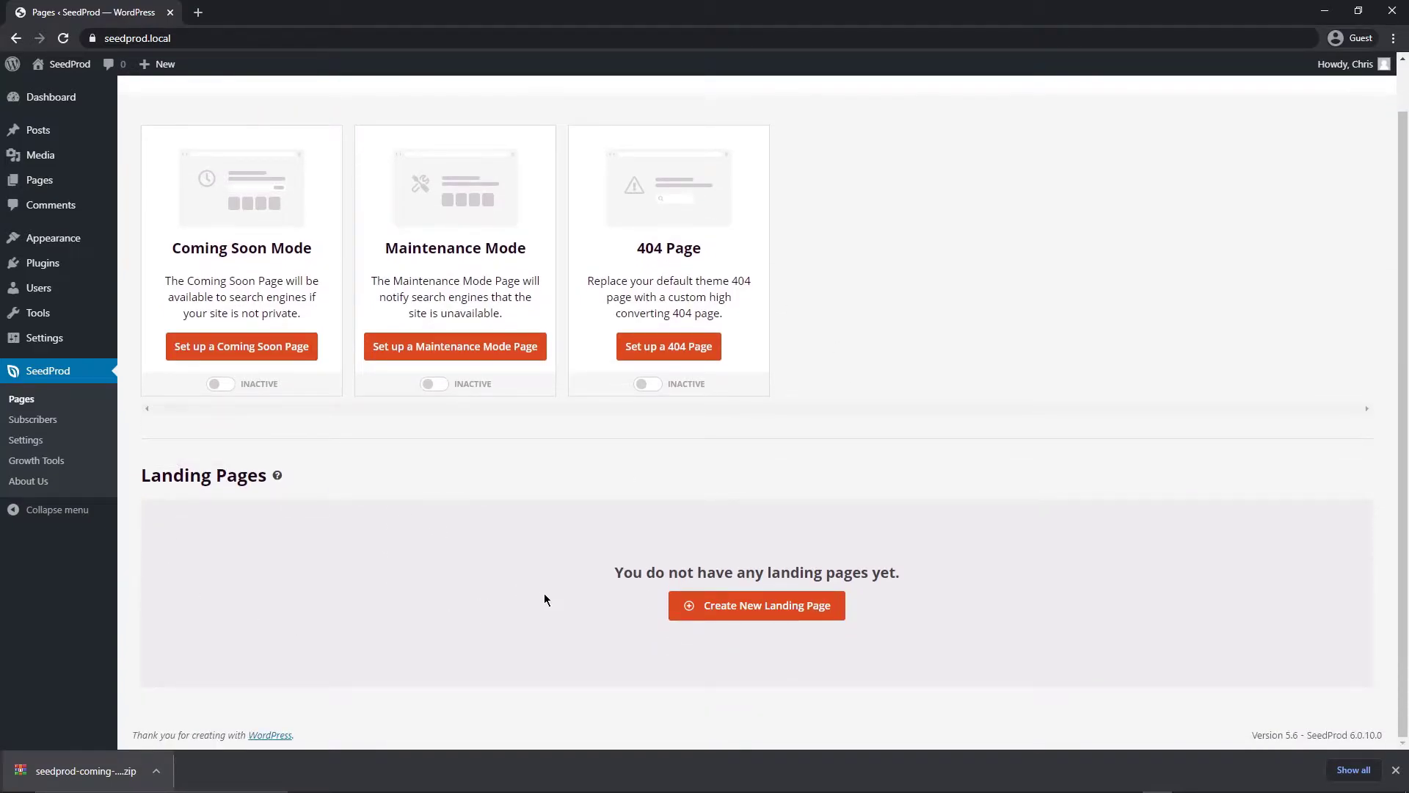
scroll(401, 575, "up", 1)
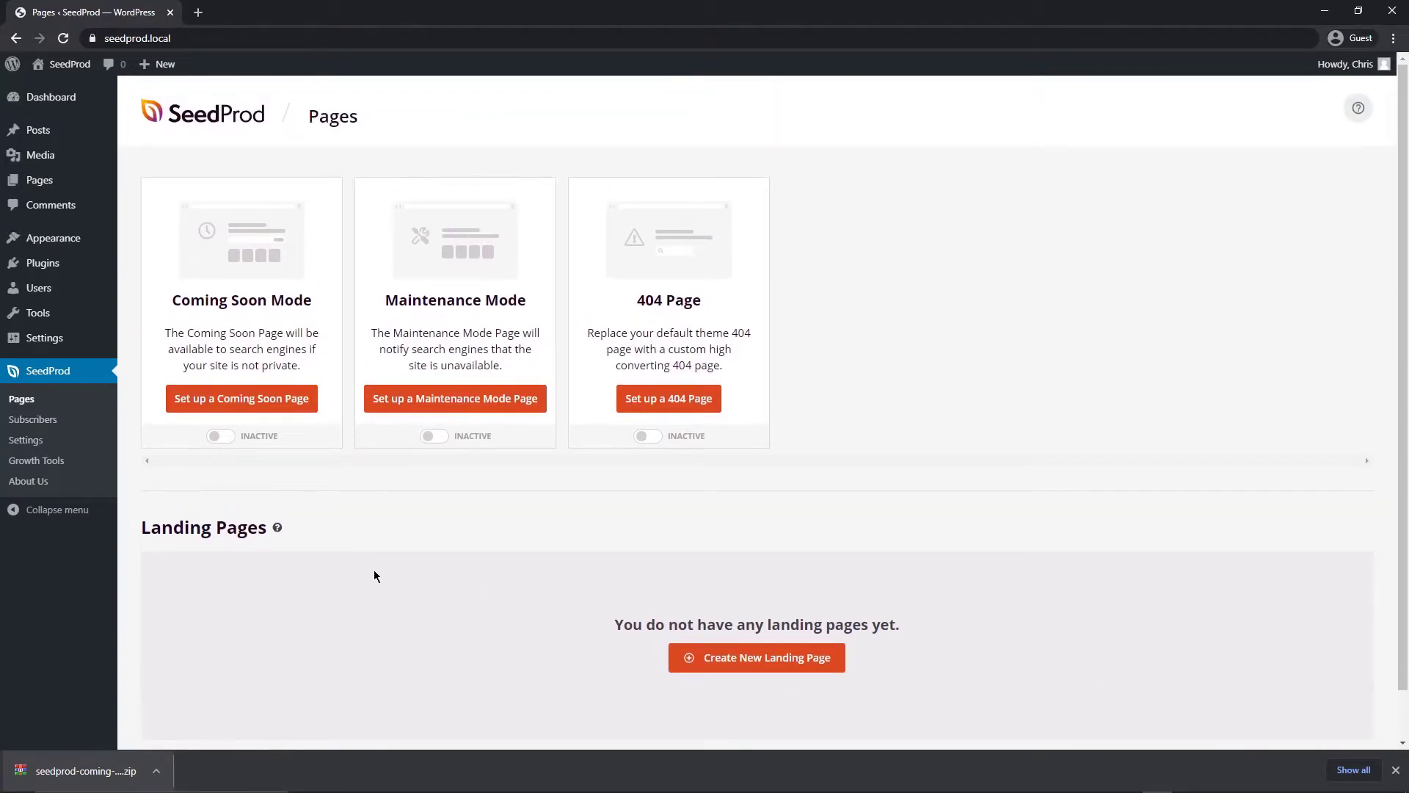
Start setting up a Coming Soon page and dismiss the downloads bar
left_click(233, 403)
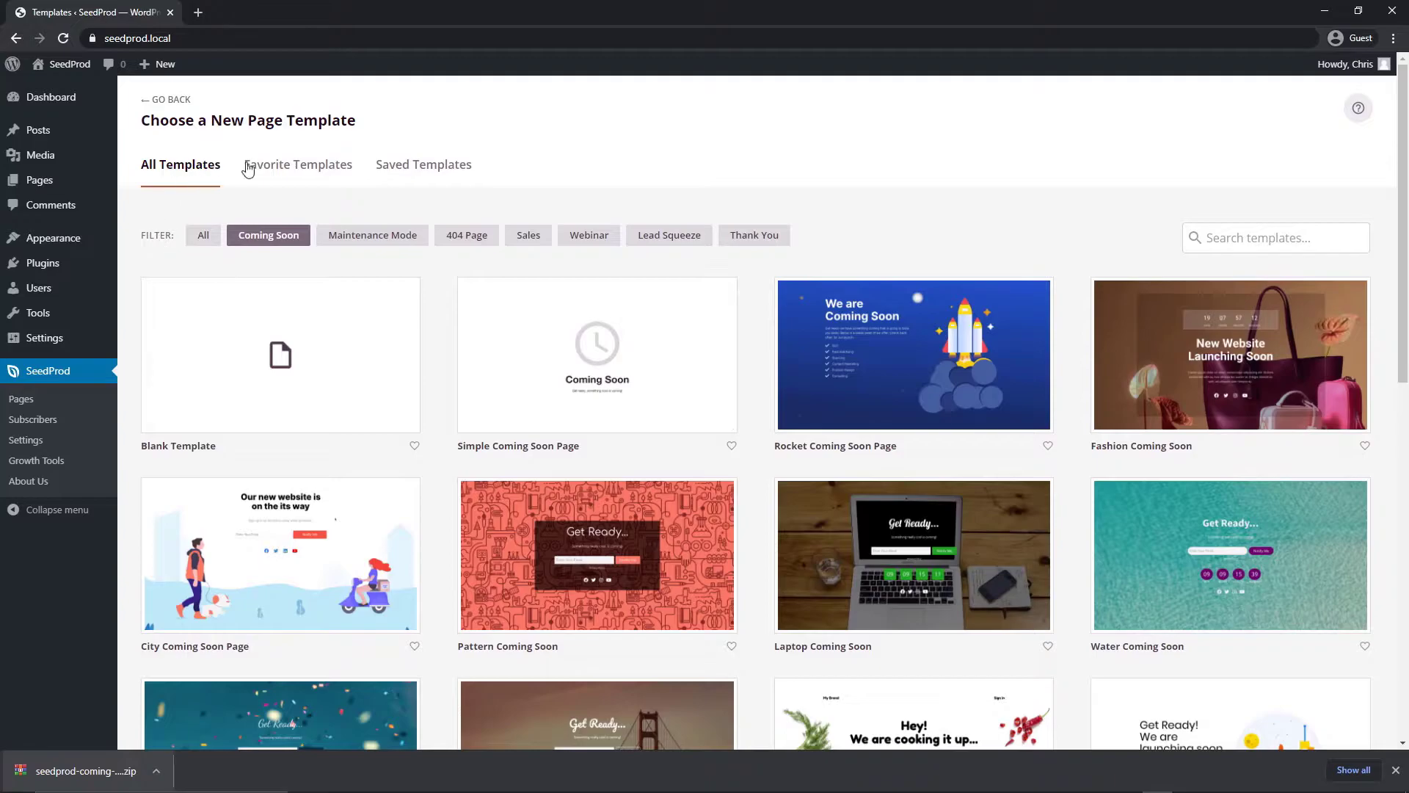
mouse_move(534, 370)
scroll(1393, 231, "down", 1)
scroll(1392, 231, "down", 10)
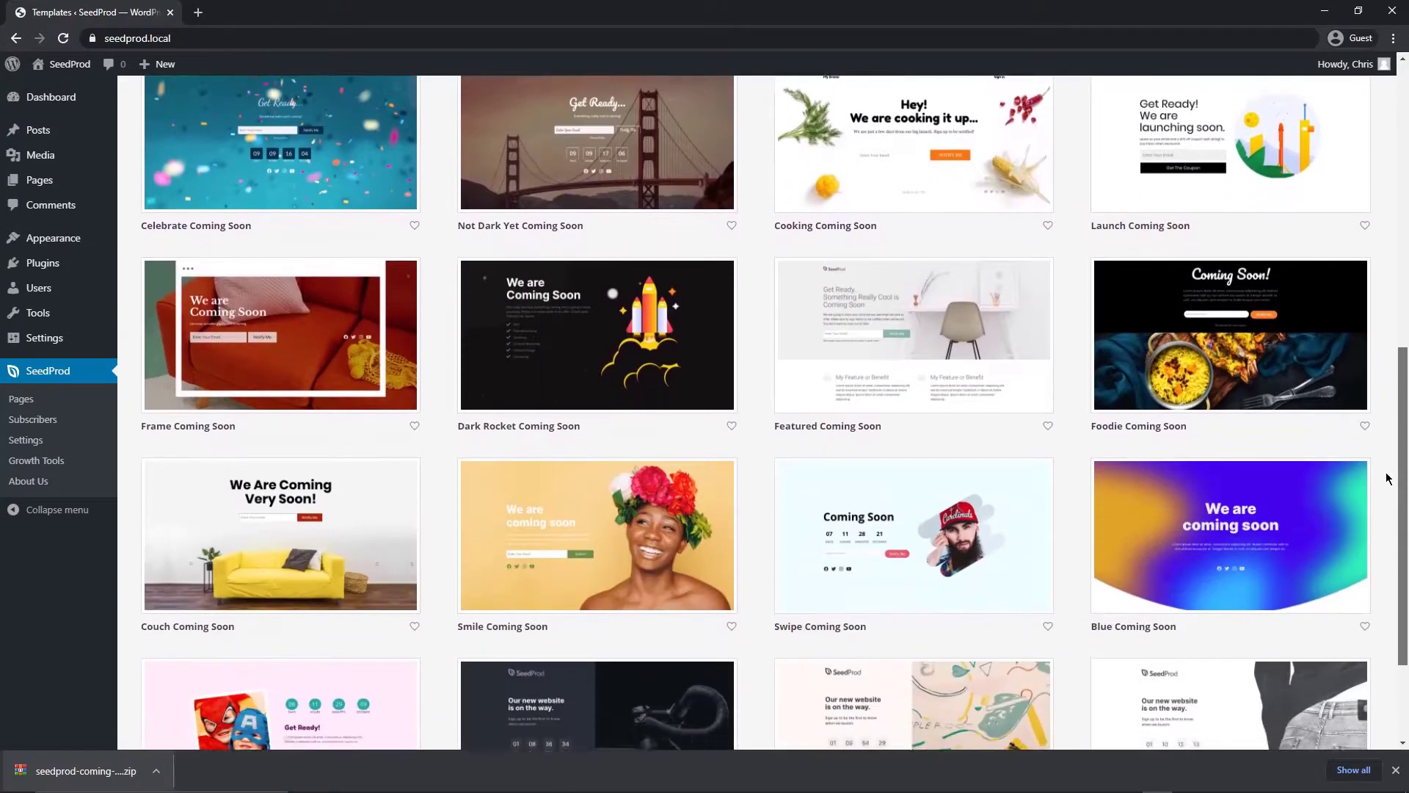
scroll(1383, 568, "up", 10)
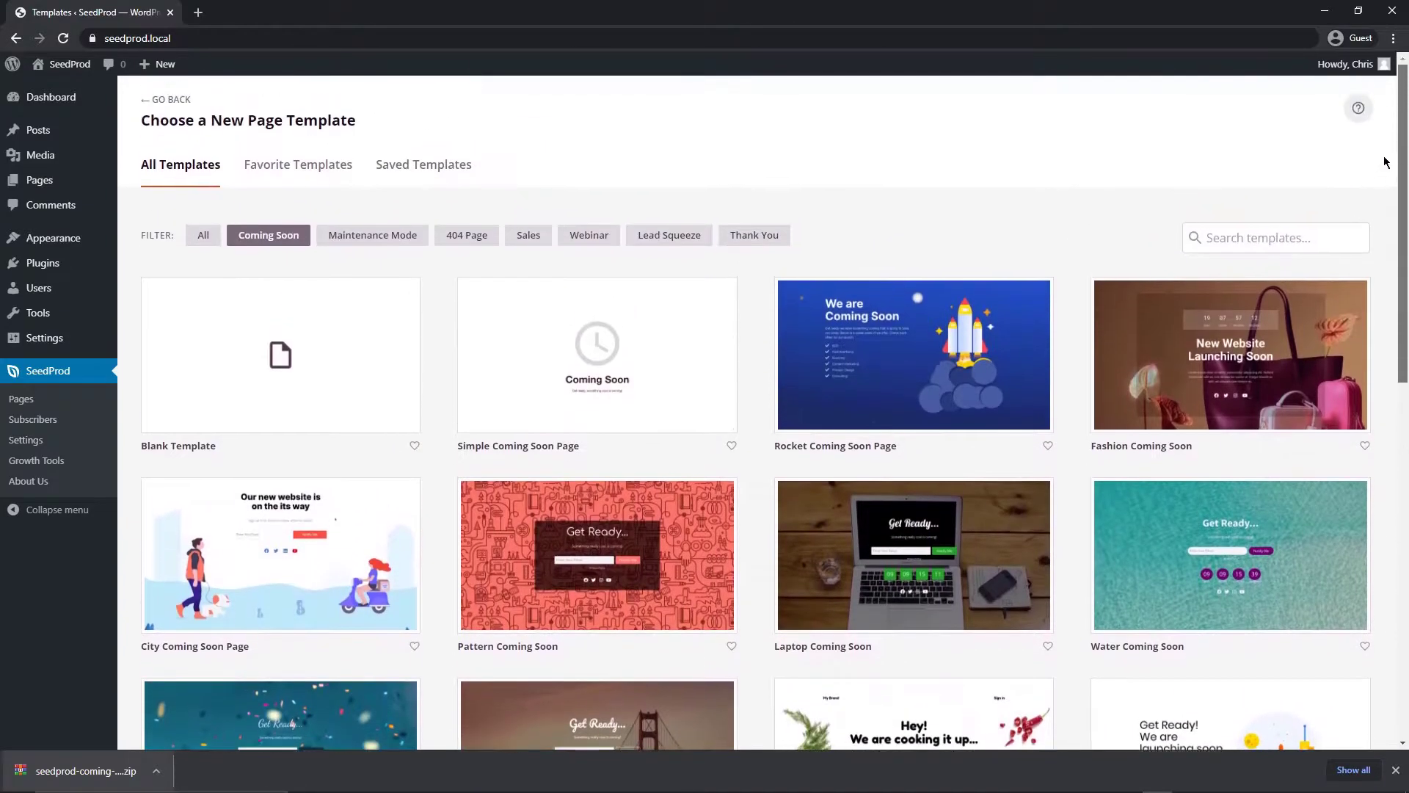
left_click(1396, 770)
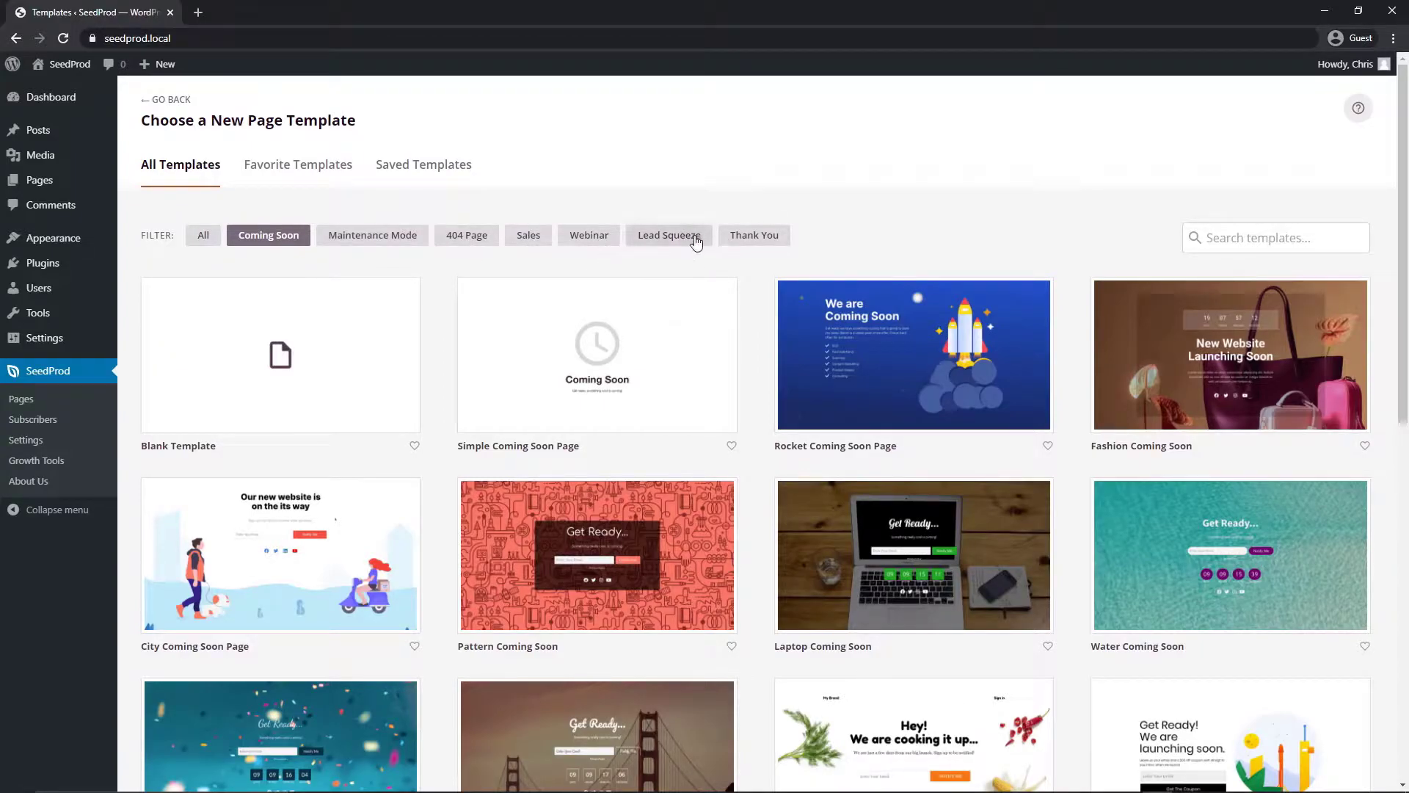
Filter templates to Coming Soon and choose the Dark Rocket Coming Soon template
left_click(756, 235)
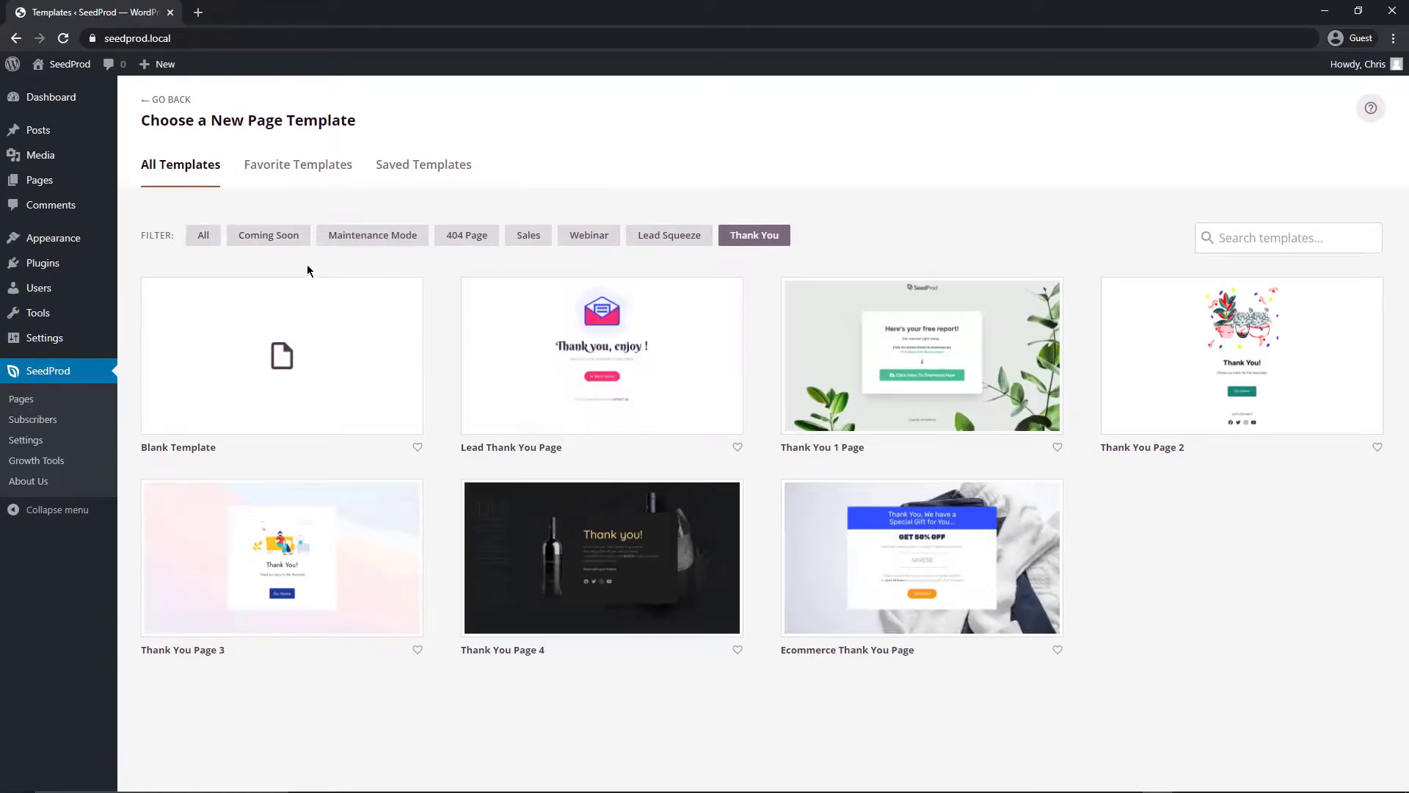
left_click(527, 236)
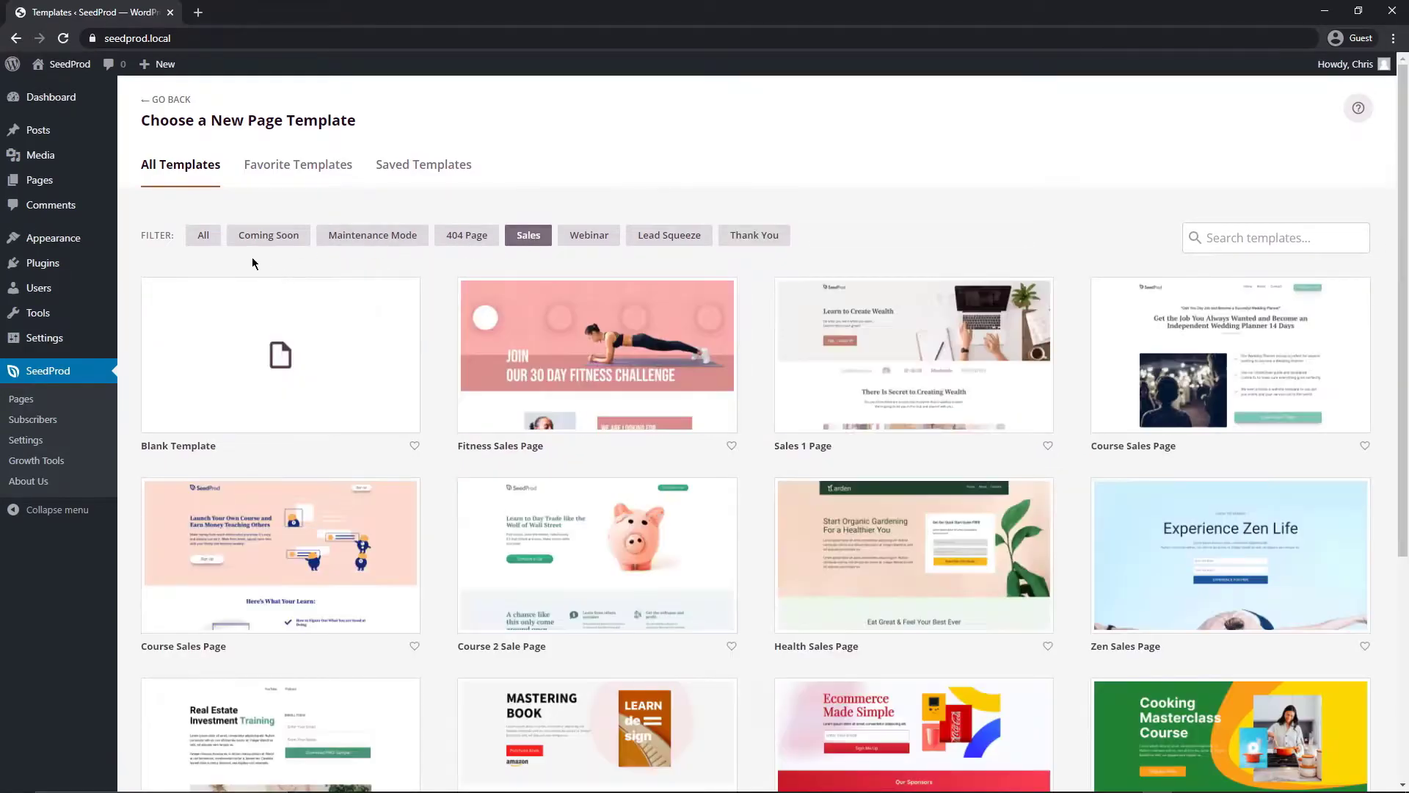
left_click(266, 238)
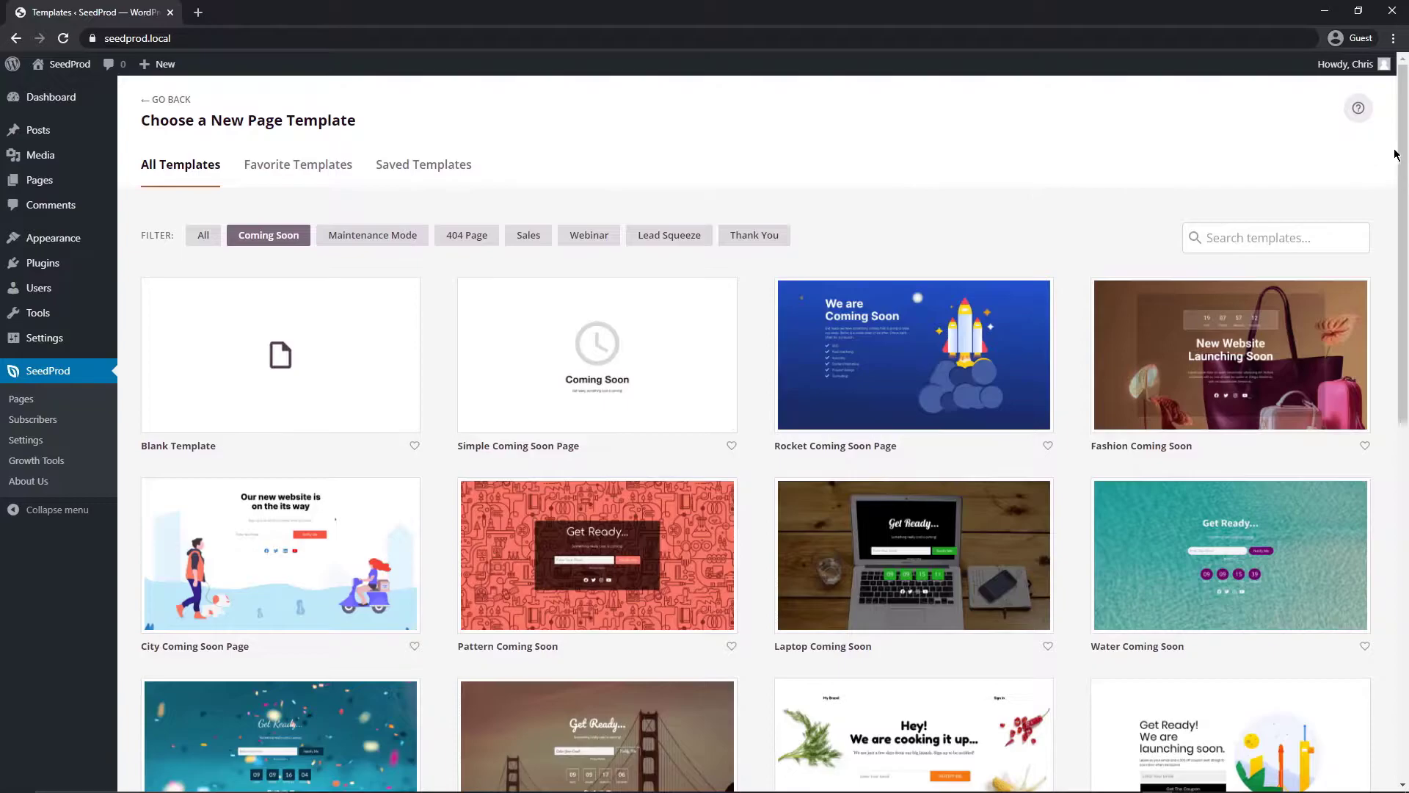
left_click_drag(1395, 154, 1389, 425)
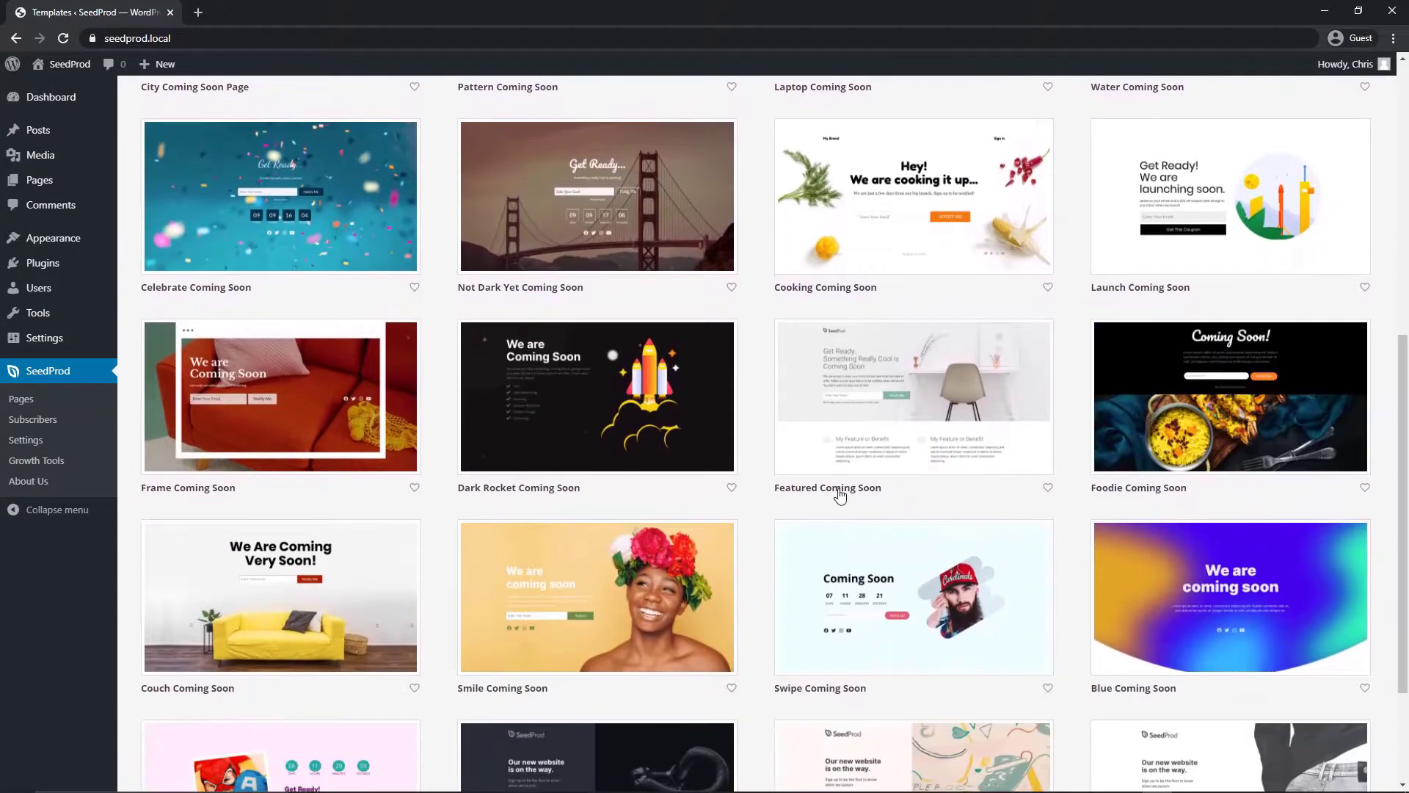
mouse_move(533, 429)
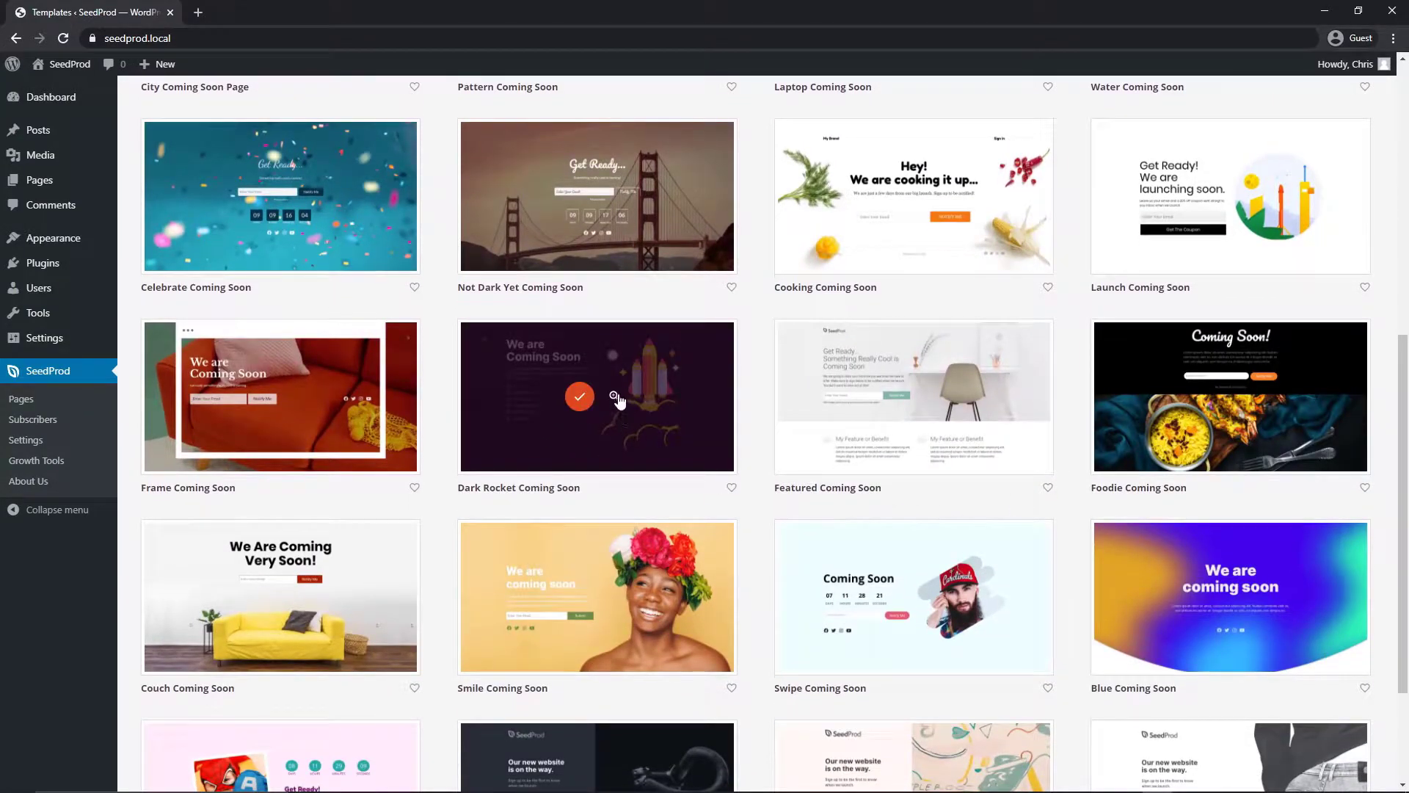
left_click(580, 398)
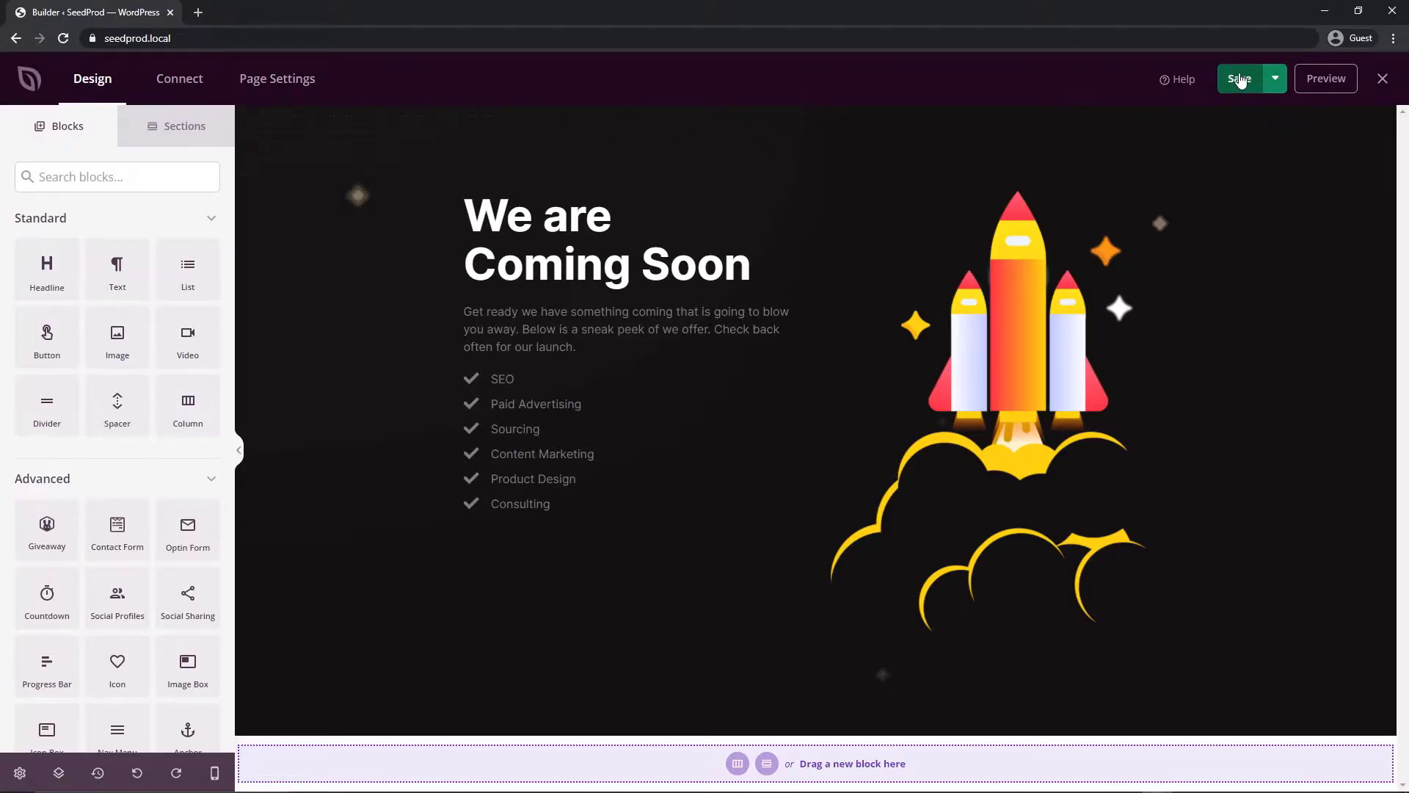
left_click(1276, 79)
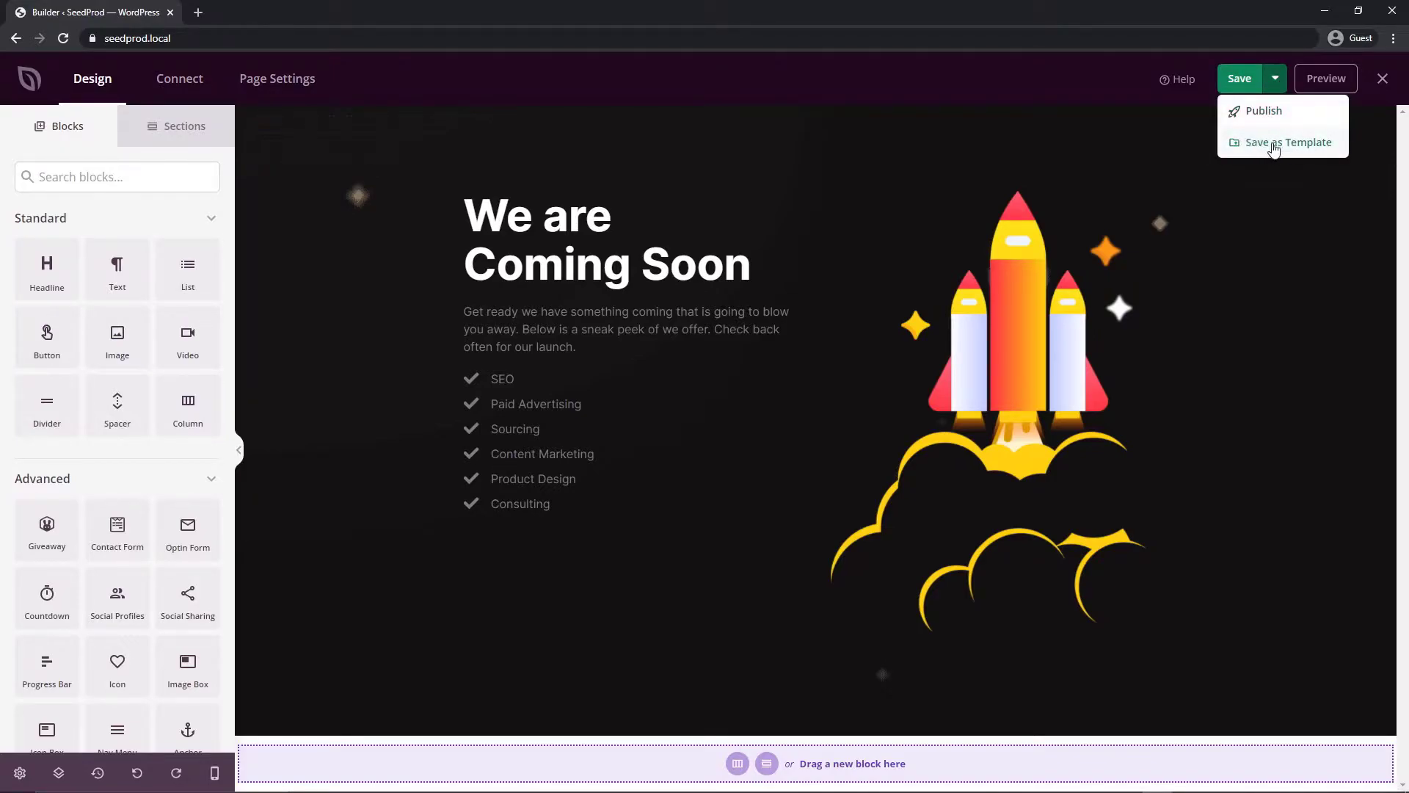
left_click(1089, 82)
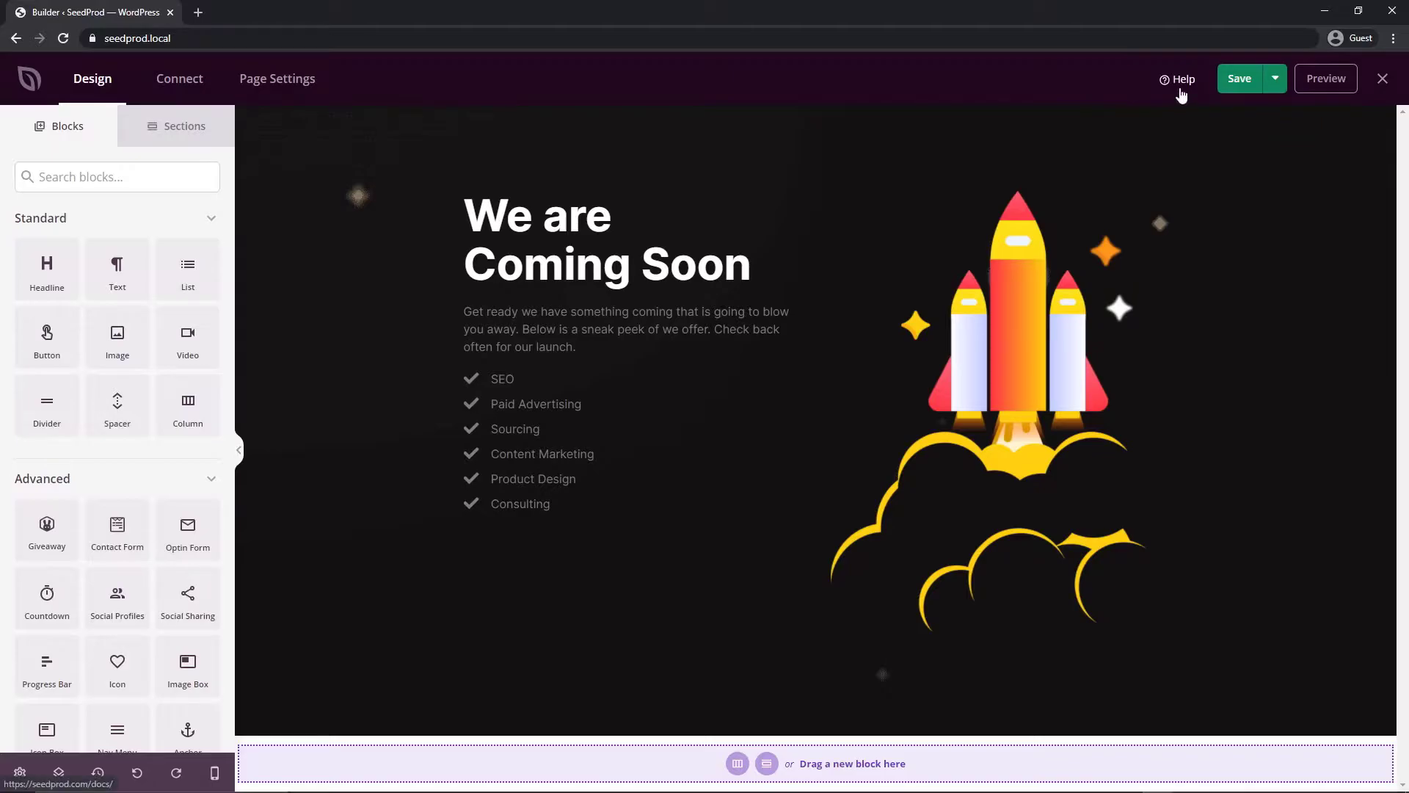
left_click(1383, 80)
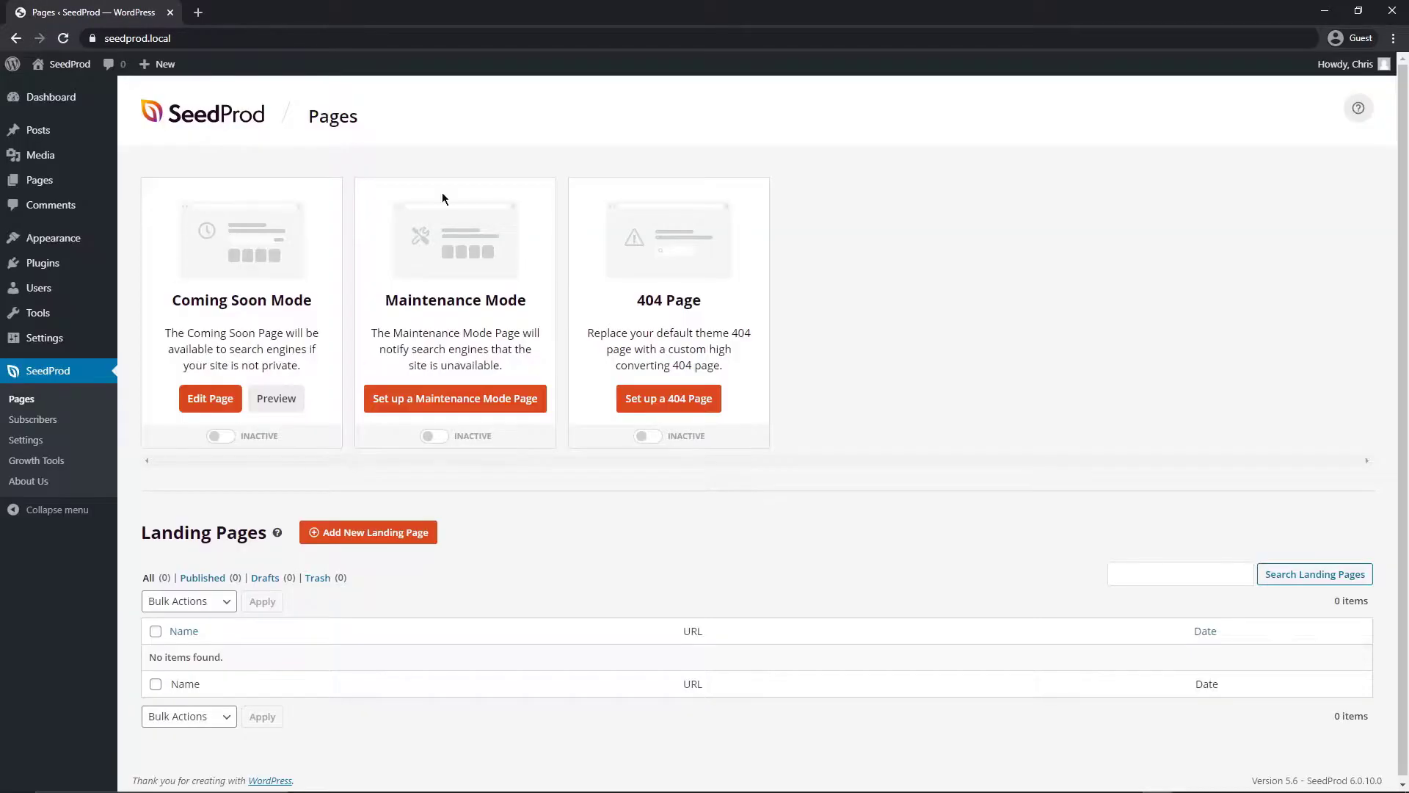
left_click(16, 39)
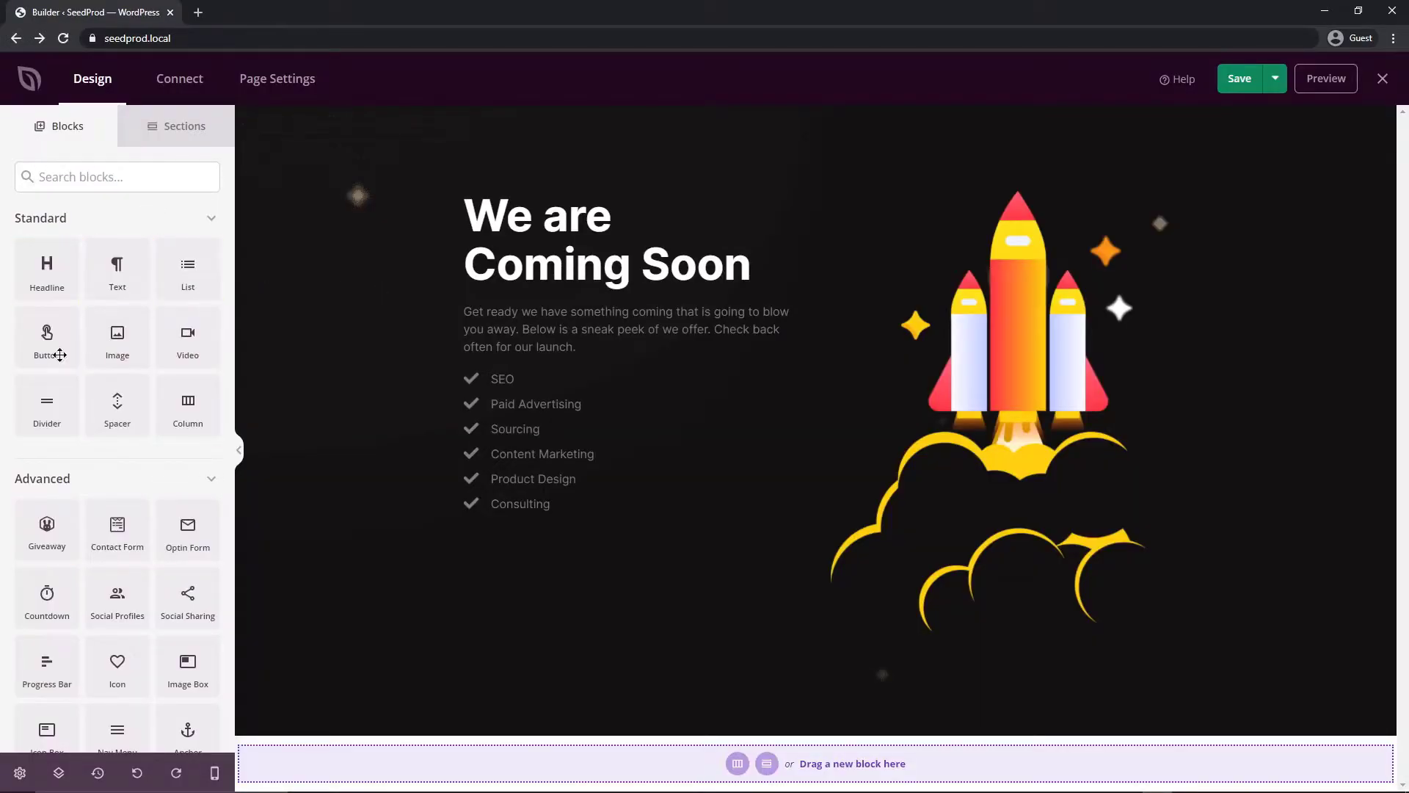
Insert the Features 4 section with four feature items below the rocket hero
scroll(31, 312, "down", 3)
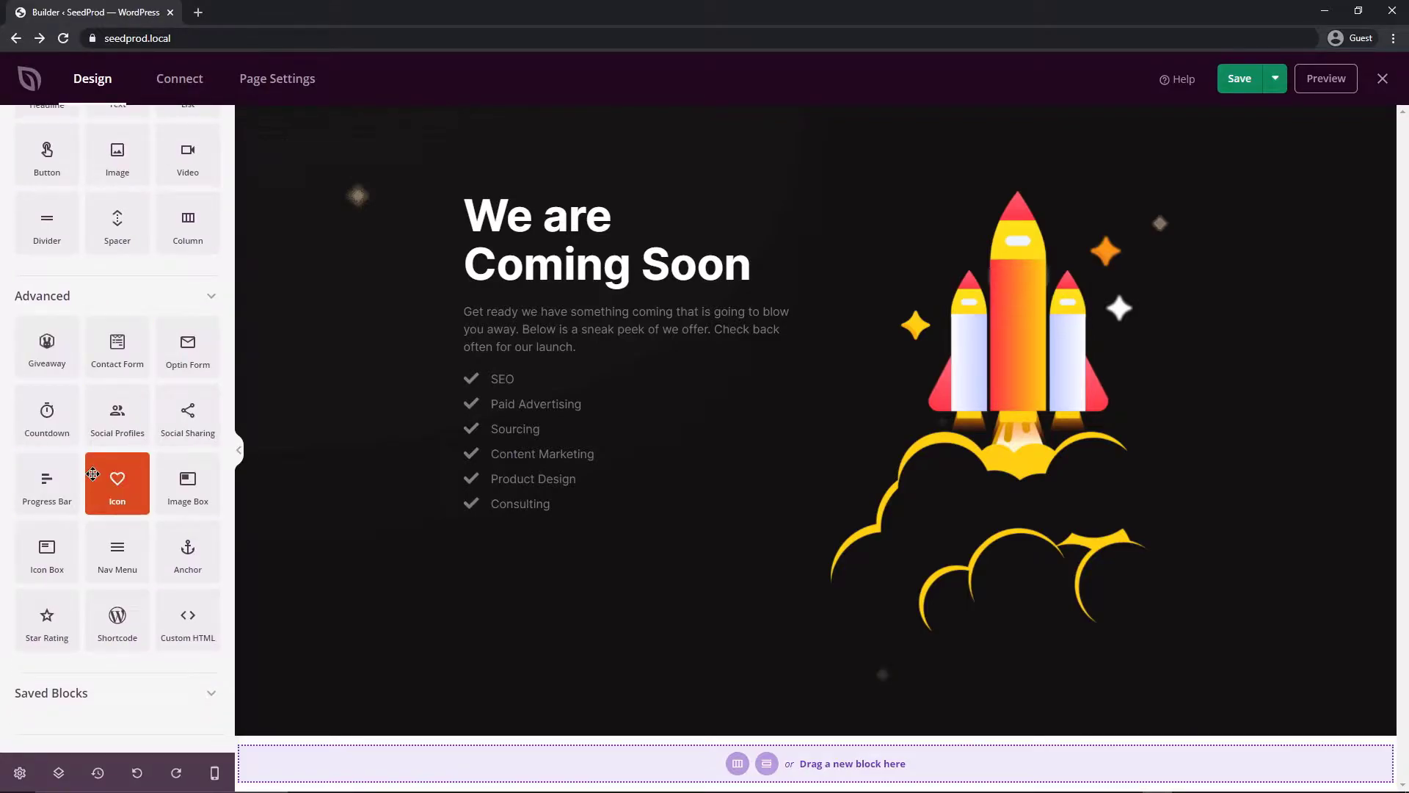
scroll(103, 482, "up", 3)
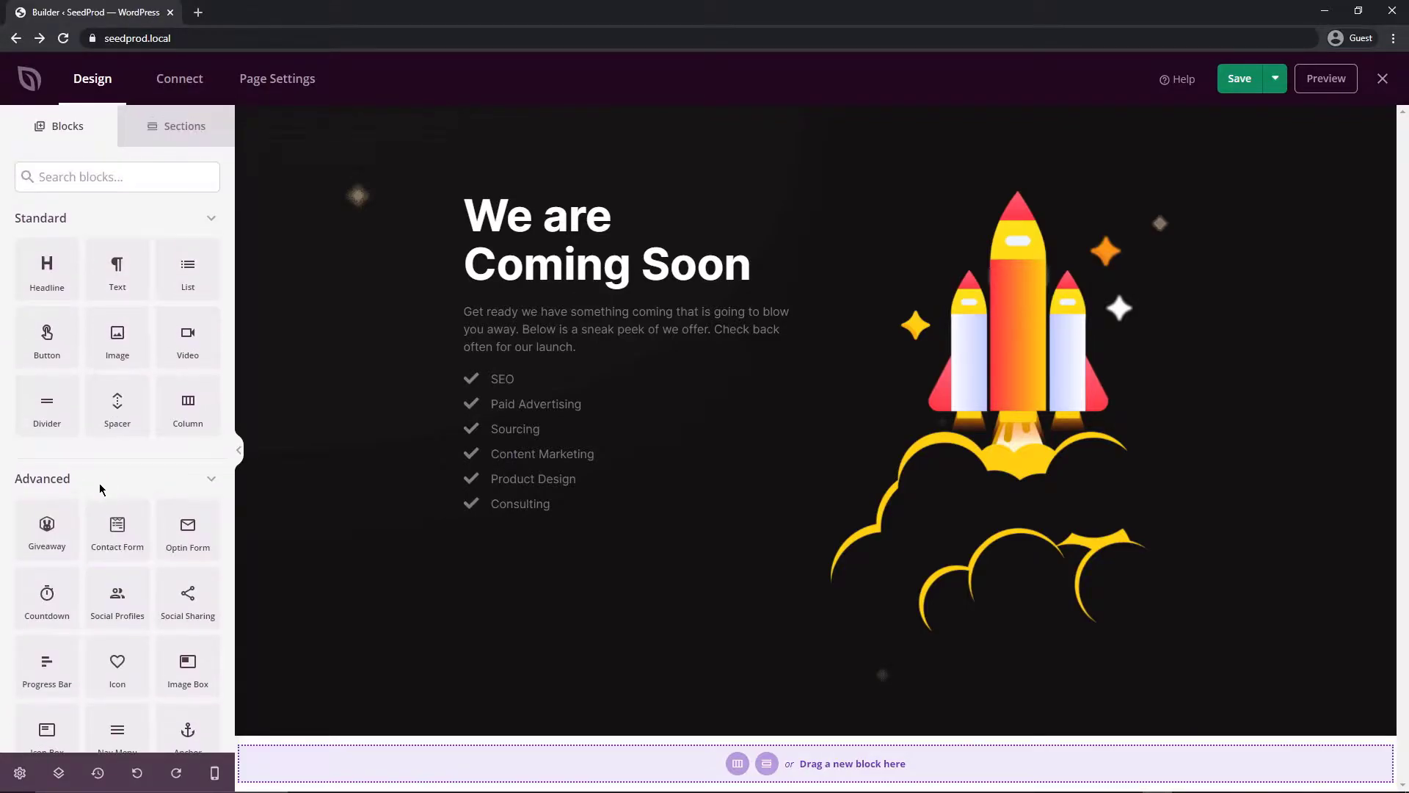
left_click(183, 130)
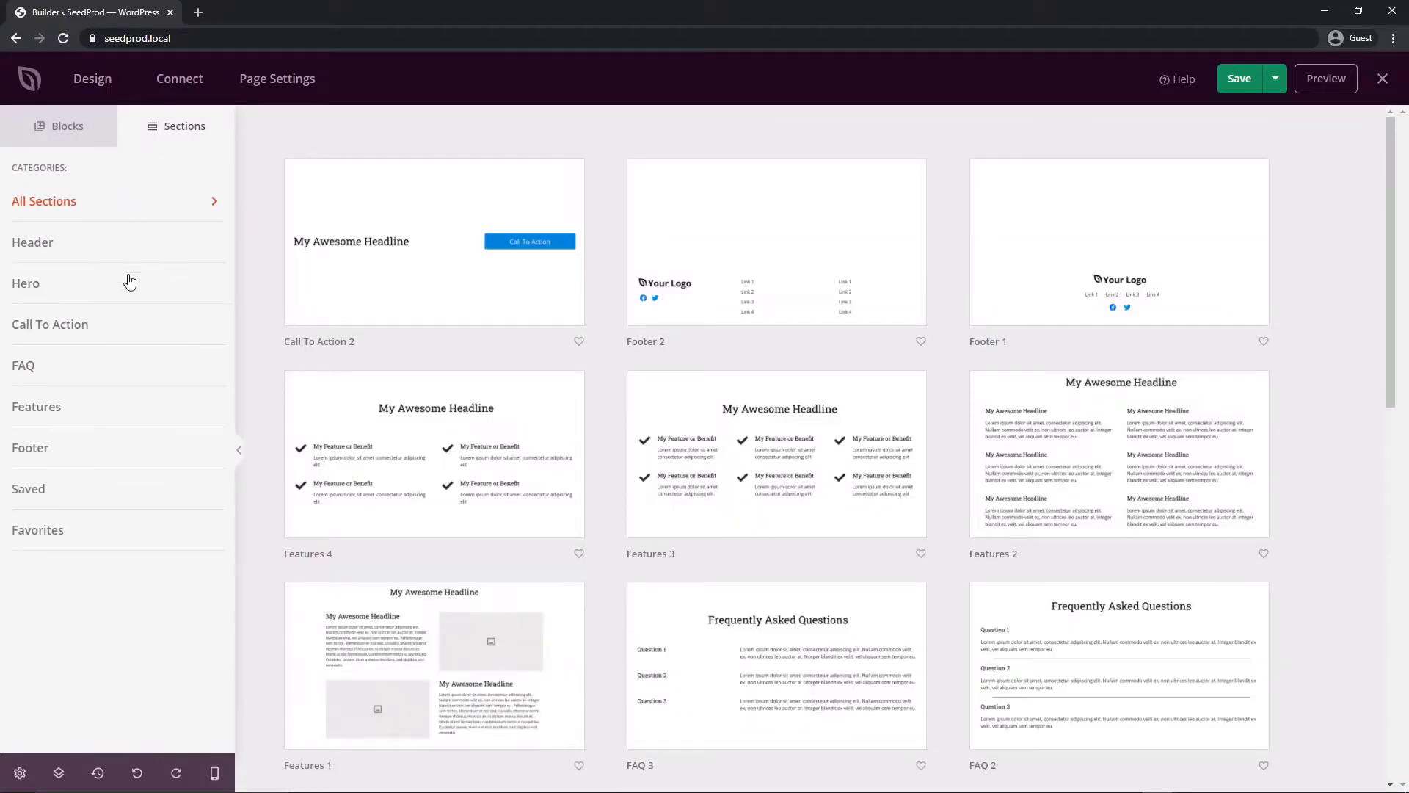
mouse_move(763, 455)
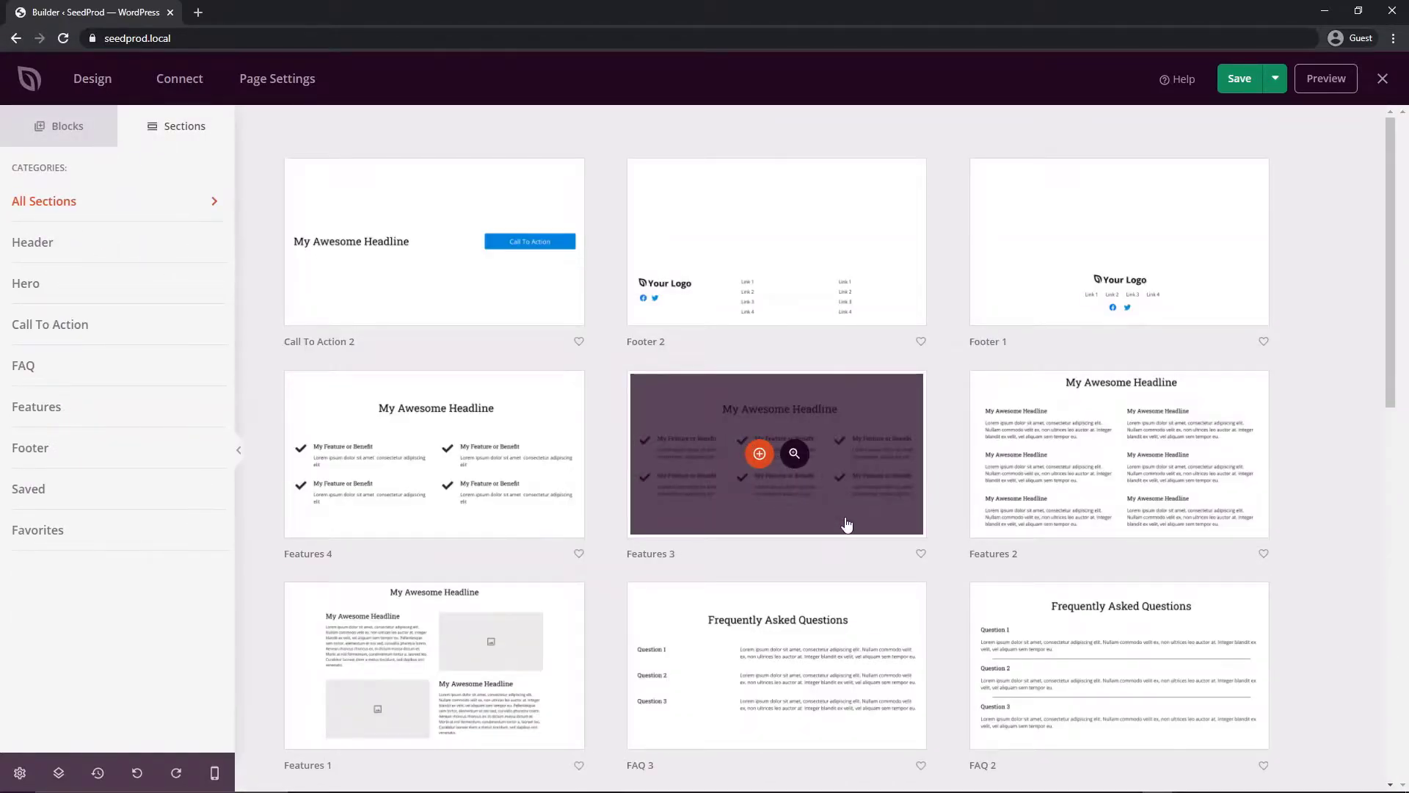
scroll(837, 528, "down", 3)
scroll(764, 462, "down", 4)
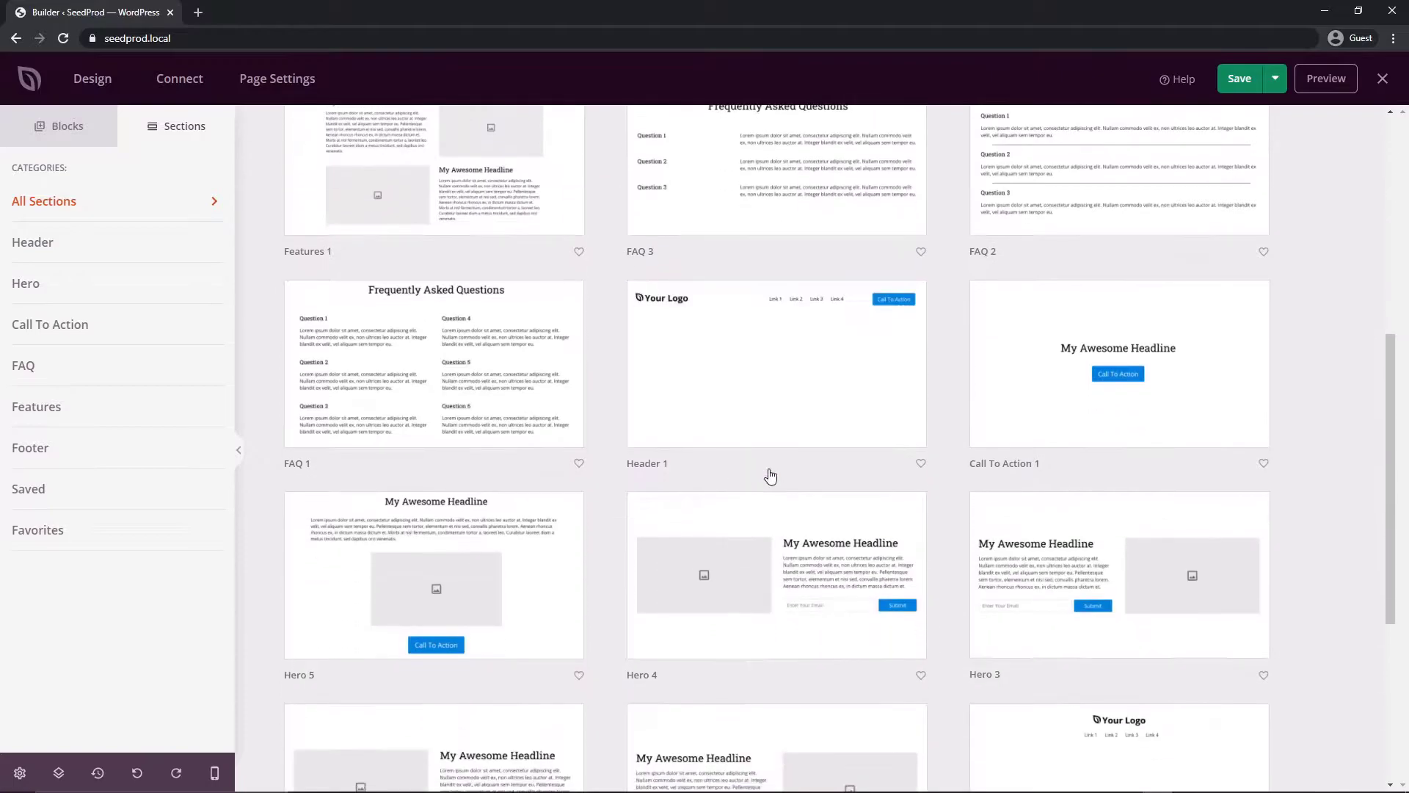
scroll(890, 478, "down", 6)
scroll(734, 484, "up", 6)
scroll(648, 490, "up", 7)
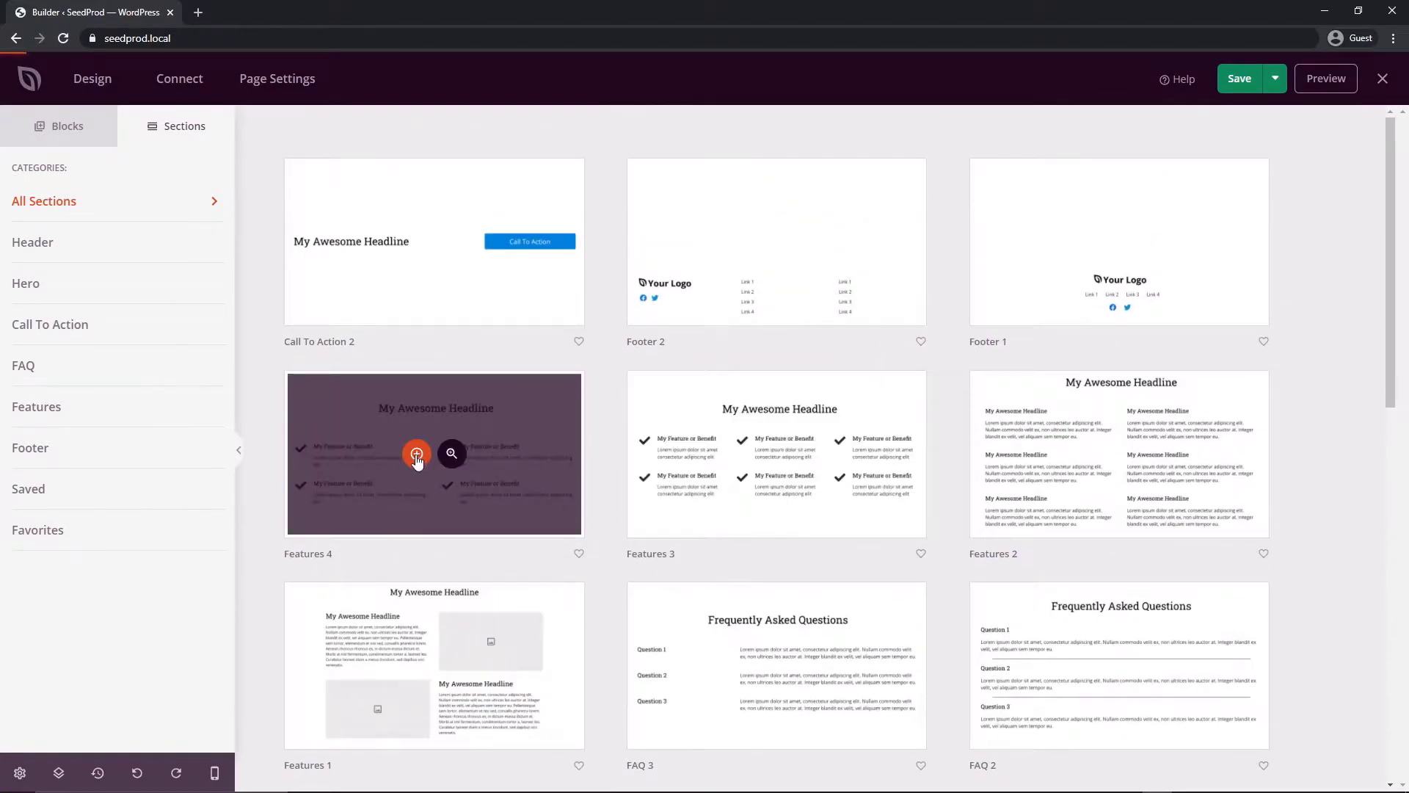
left_click(416, 455)
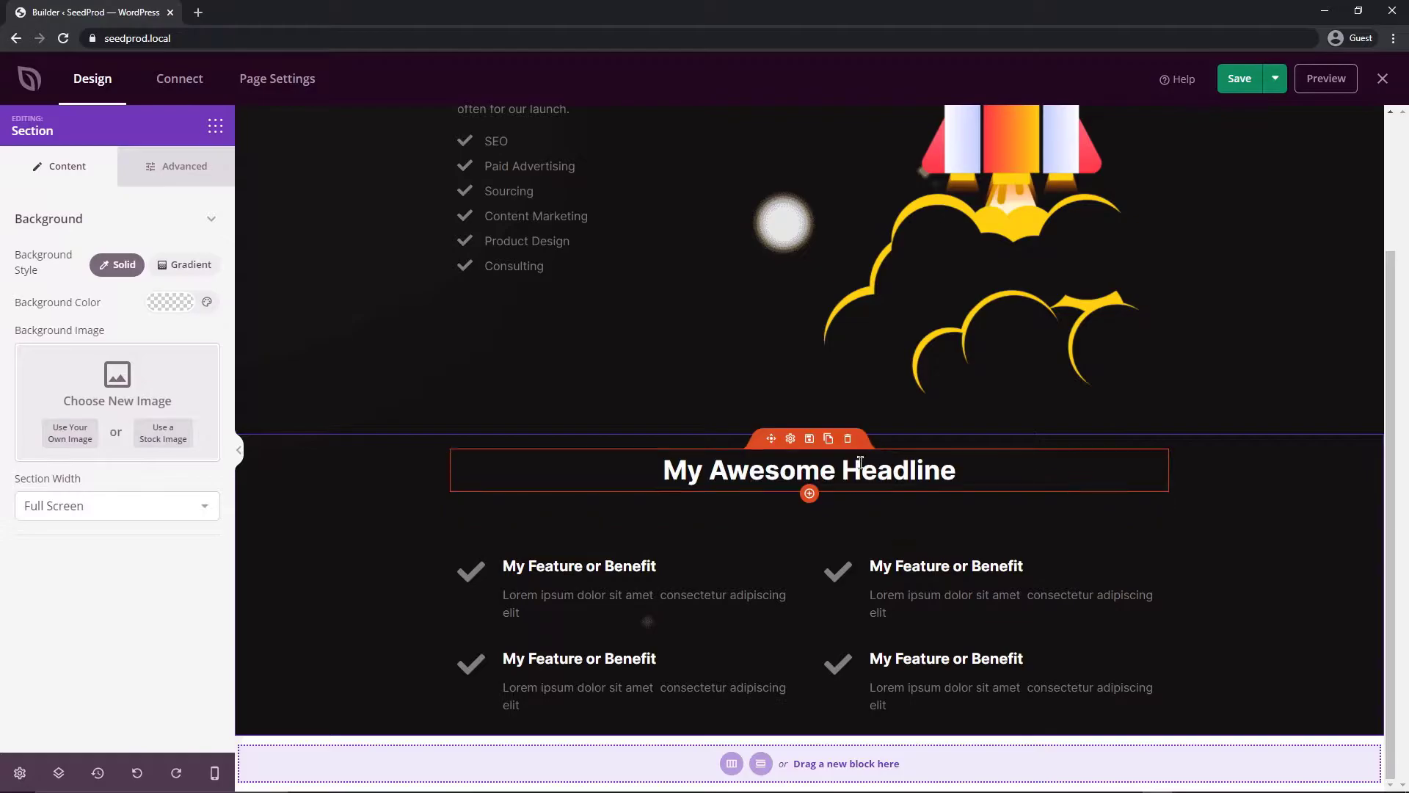
scroll(734, 331, "up", 3)
left_click(546, 226)
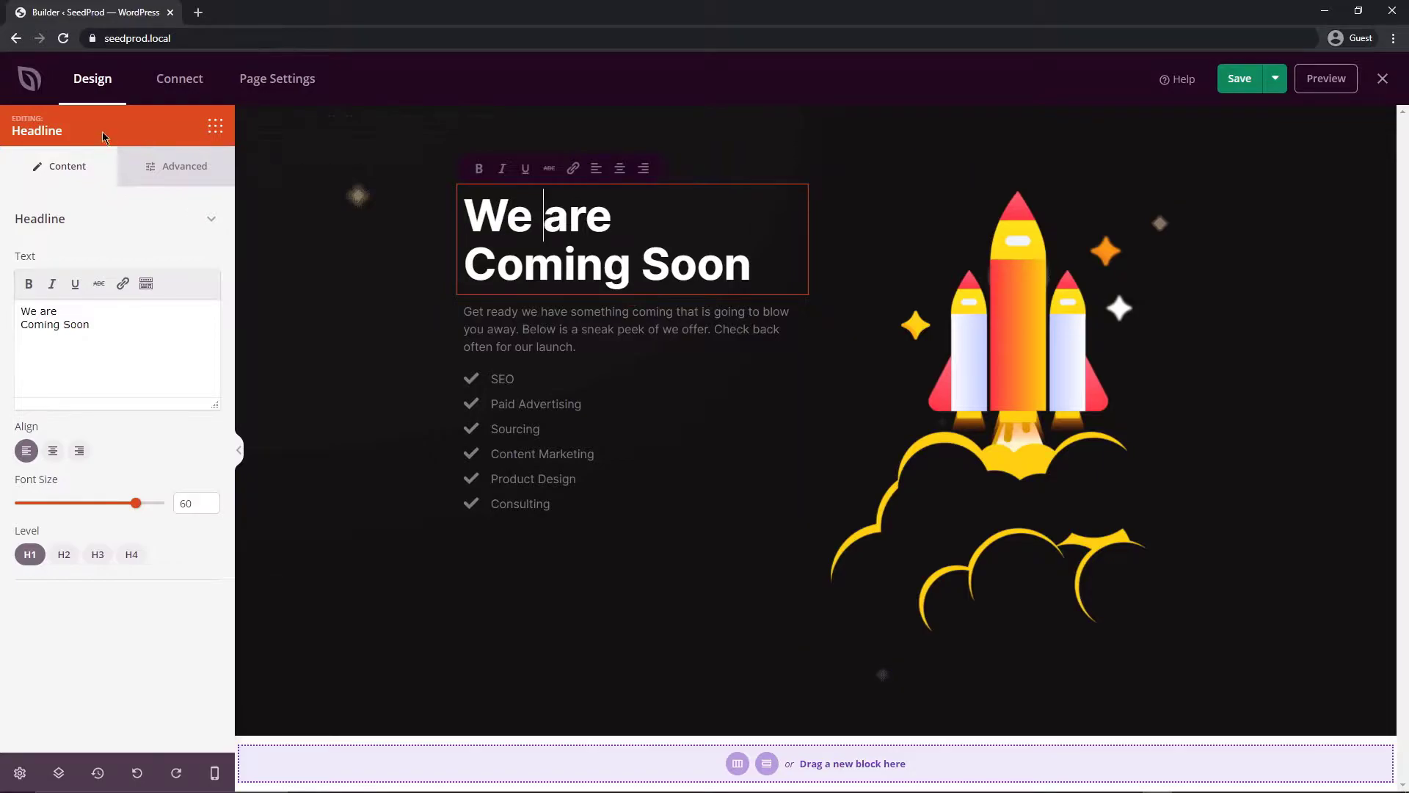
Change the headline to 'New Deals Are Coming Soon!'
left_click(126, 324)
left_click_drag(139, 339, 15, 306)
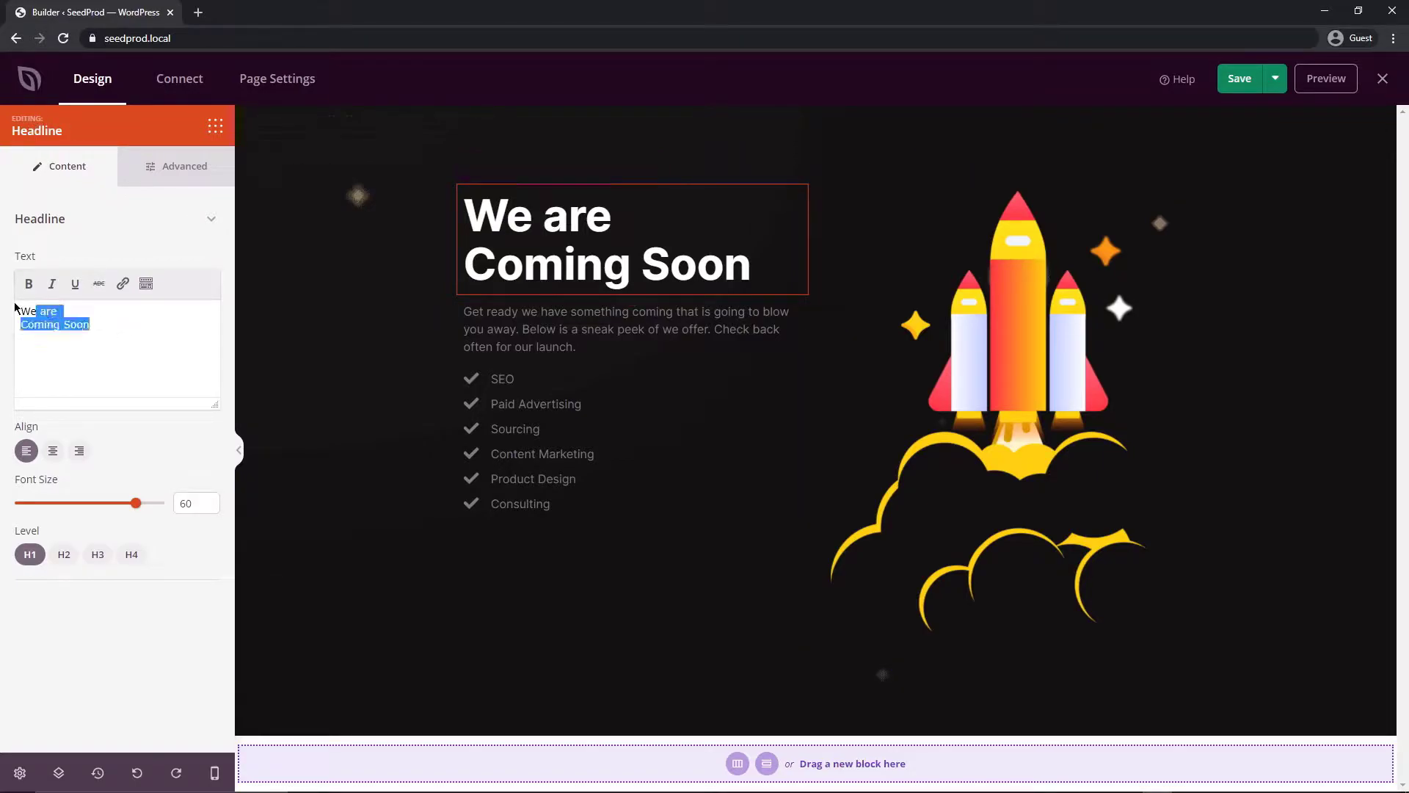
key("BackSpace")
type("N")
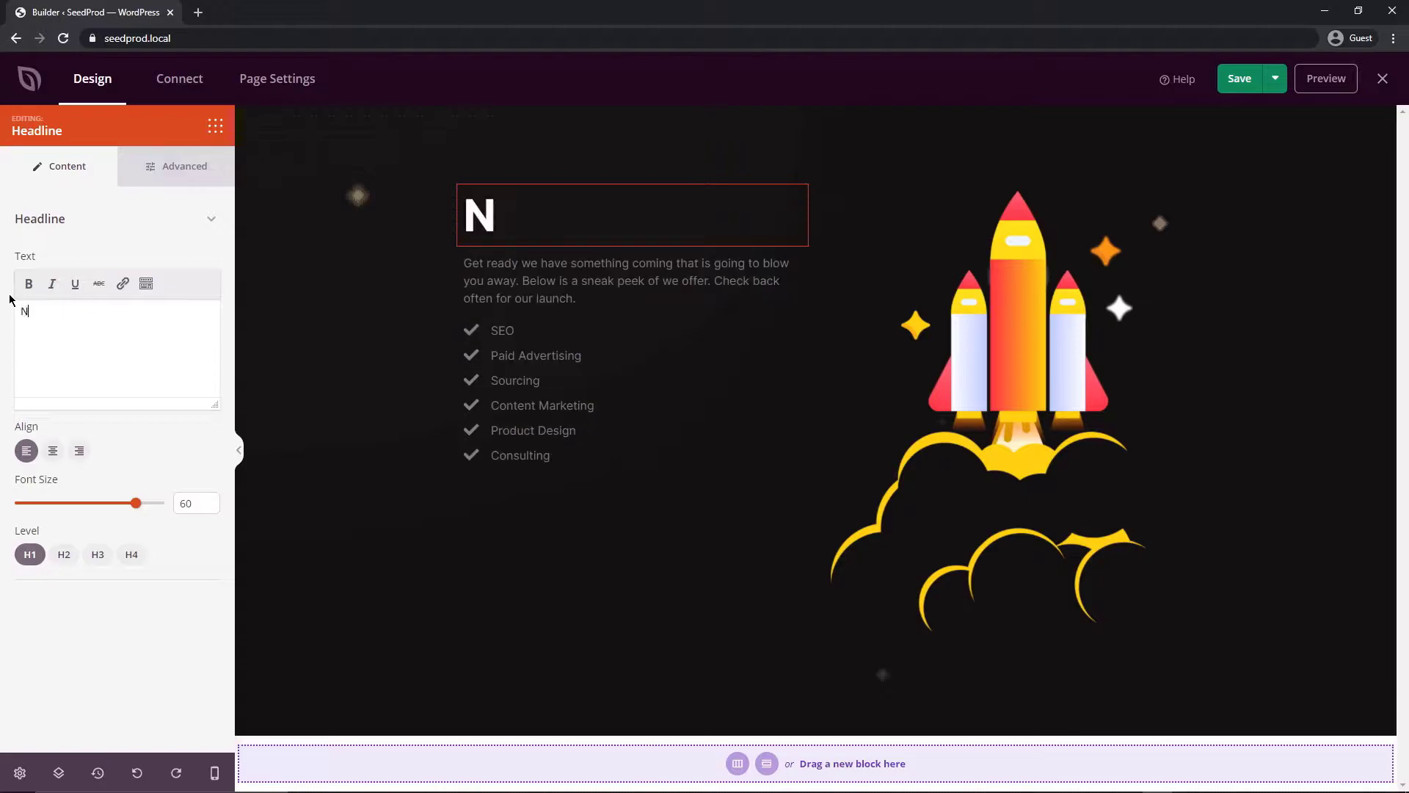
type("ew Deals Are ")
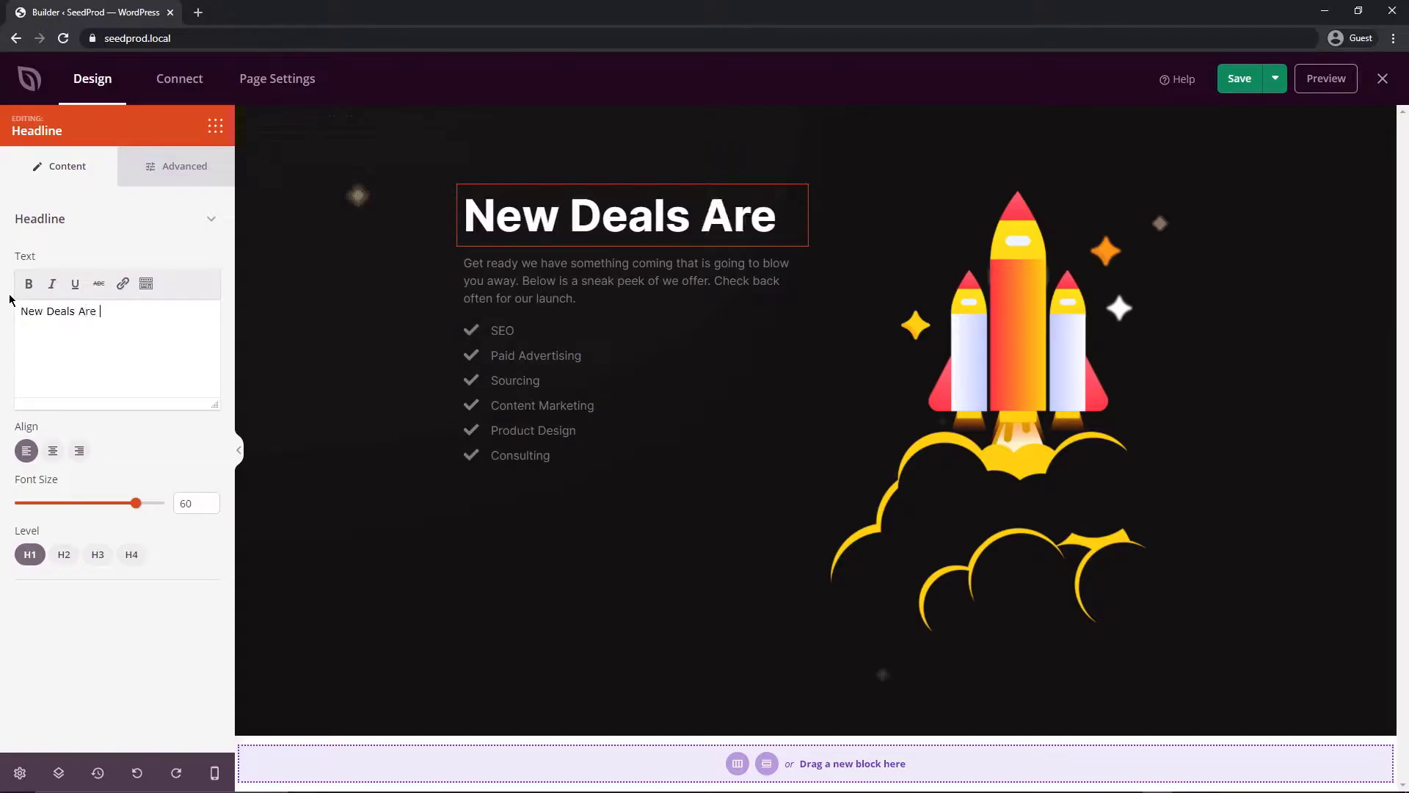
type("Coming Soon!")
Replace the intro paragraph with 'Get the latest fasion items and offers before everyone else!'
left_click(477, 329)
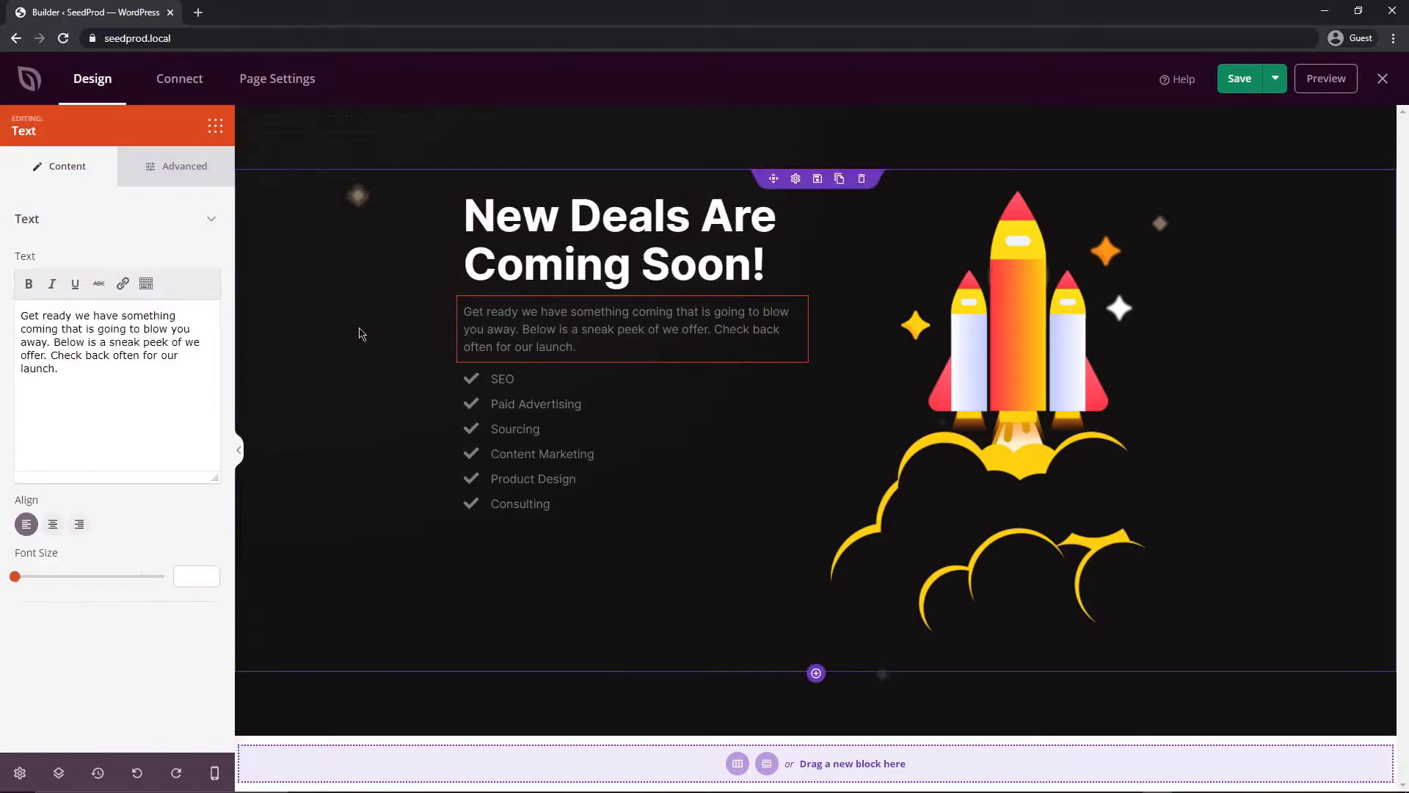
left_click_drag(121, 390, 0, 291)
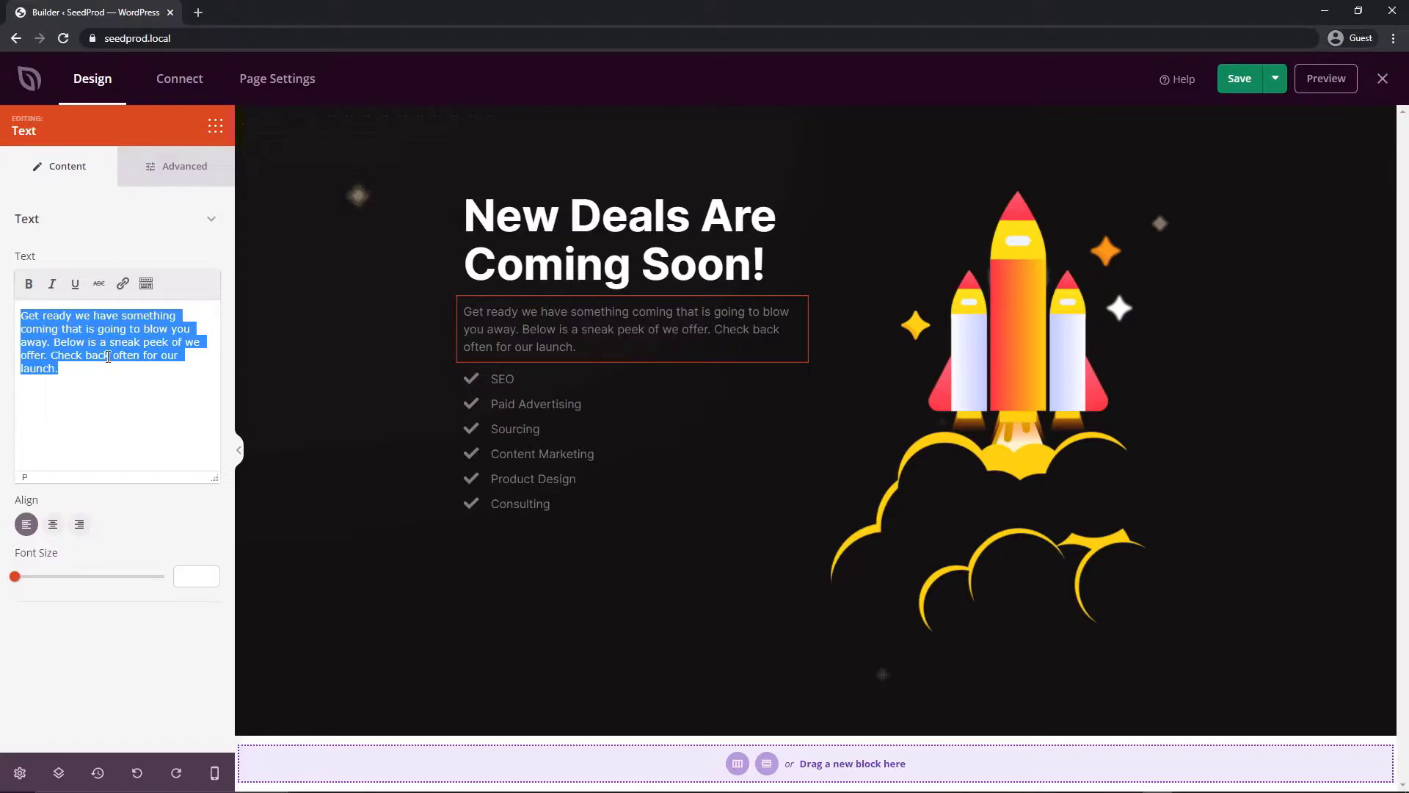
type("Get the late")
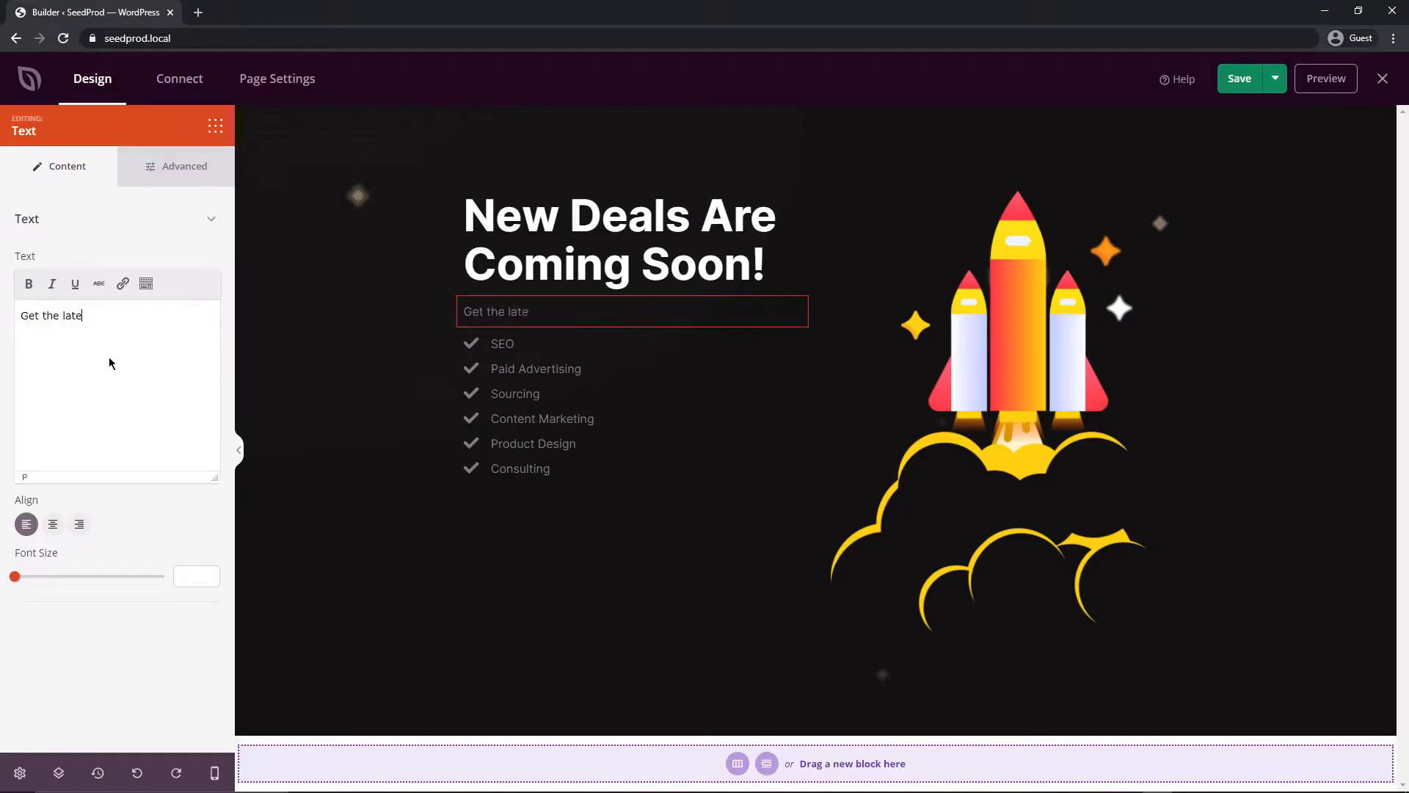
type("st fasion items an")
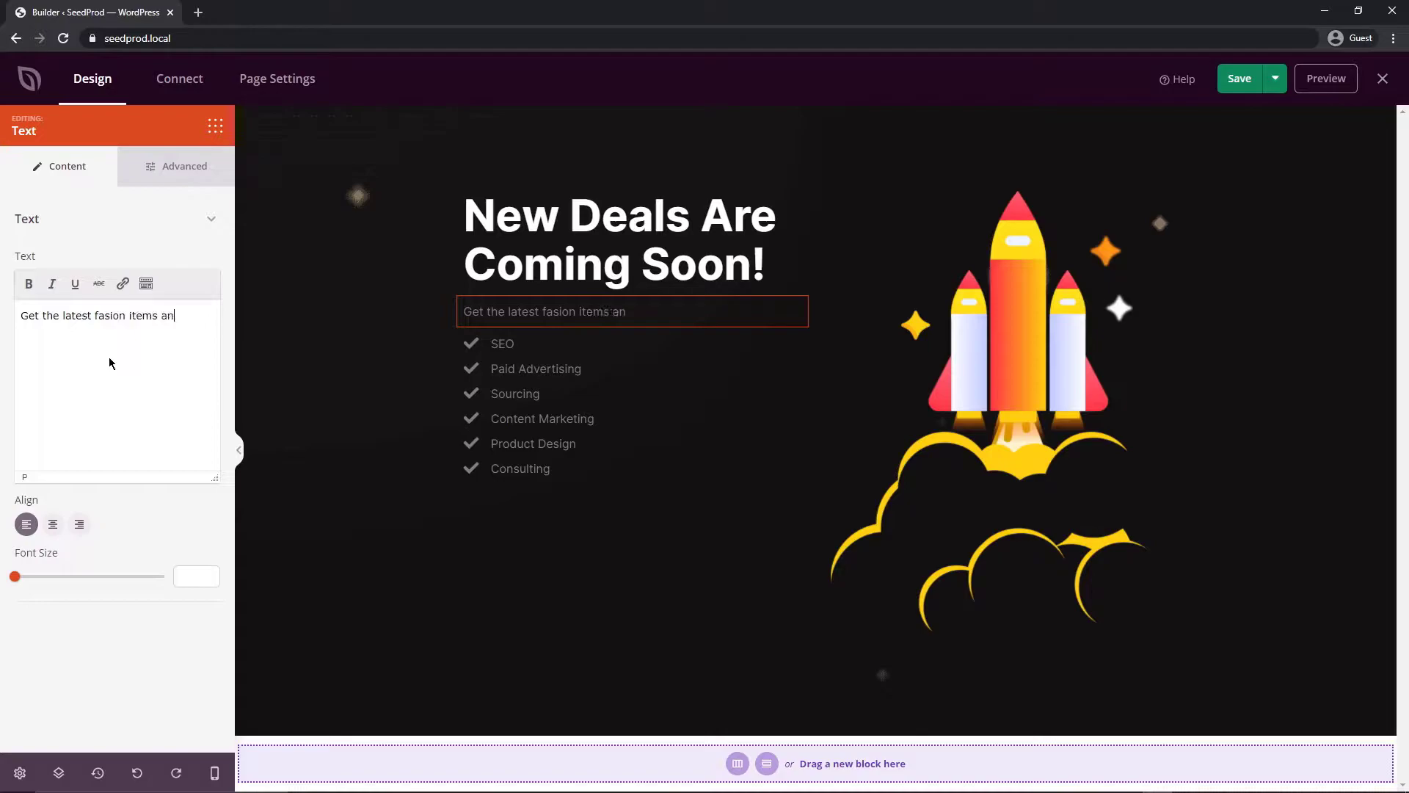
type("d offers before everyone else!")
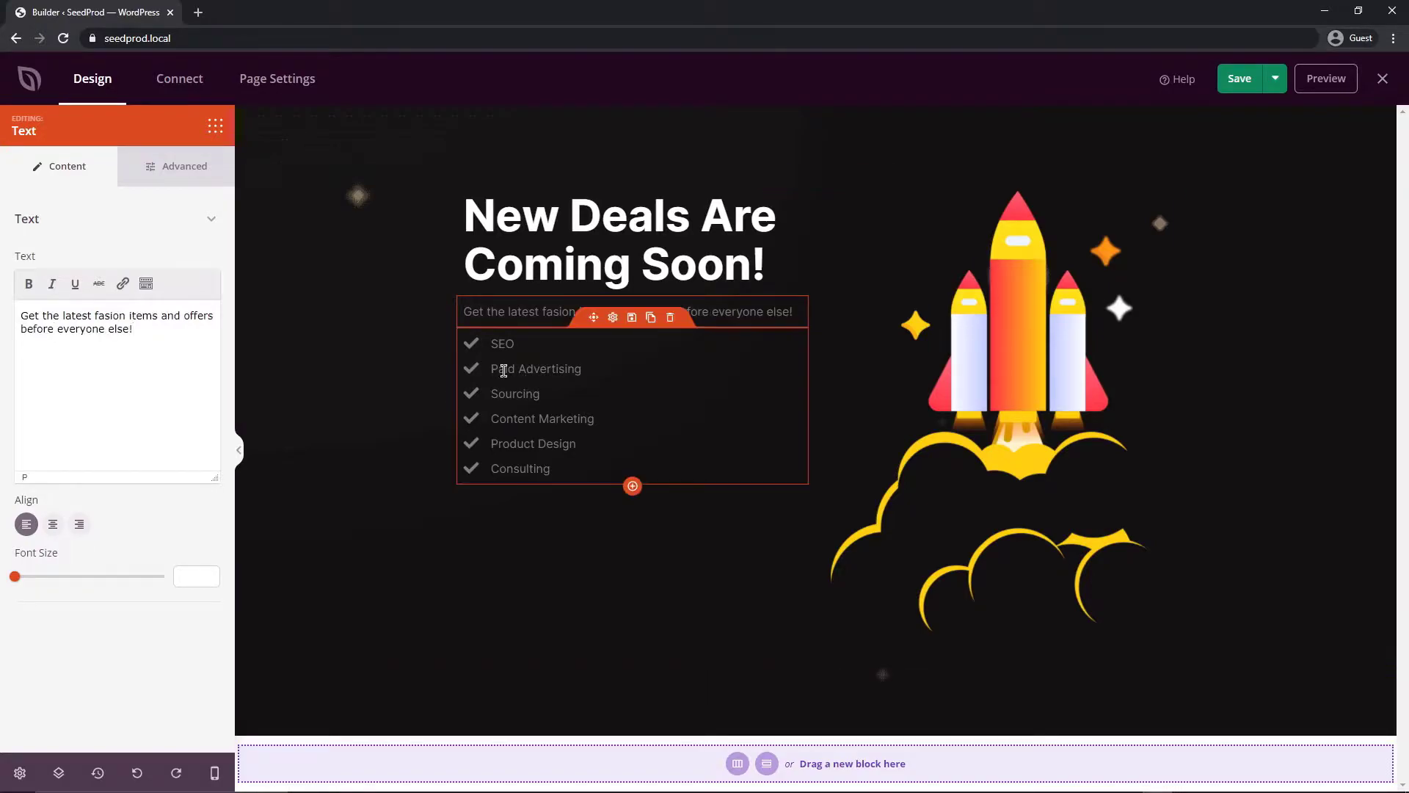
Remove the Consulting, Product Design and Content Marketing items from the checklist
left_click(504, 370)
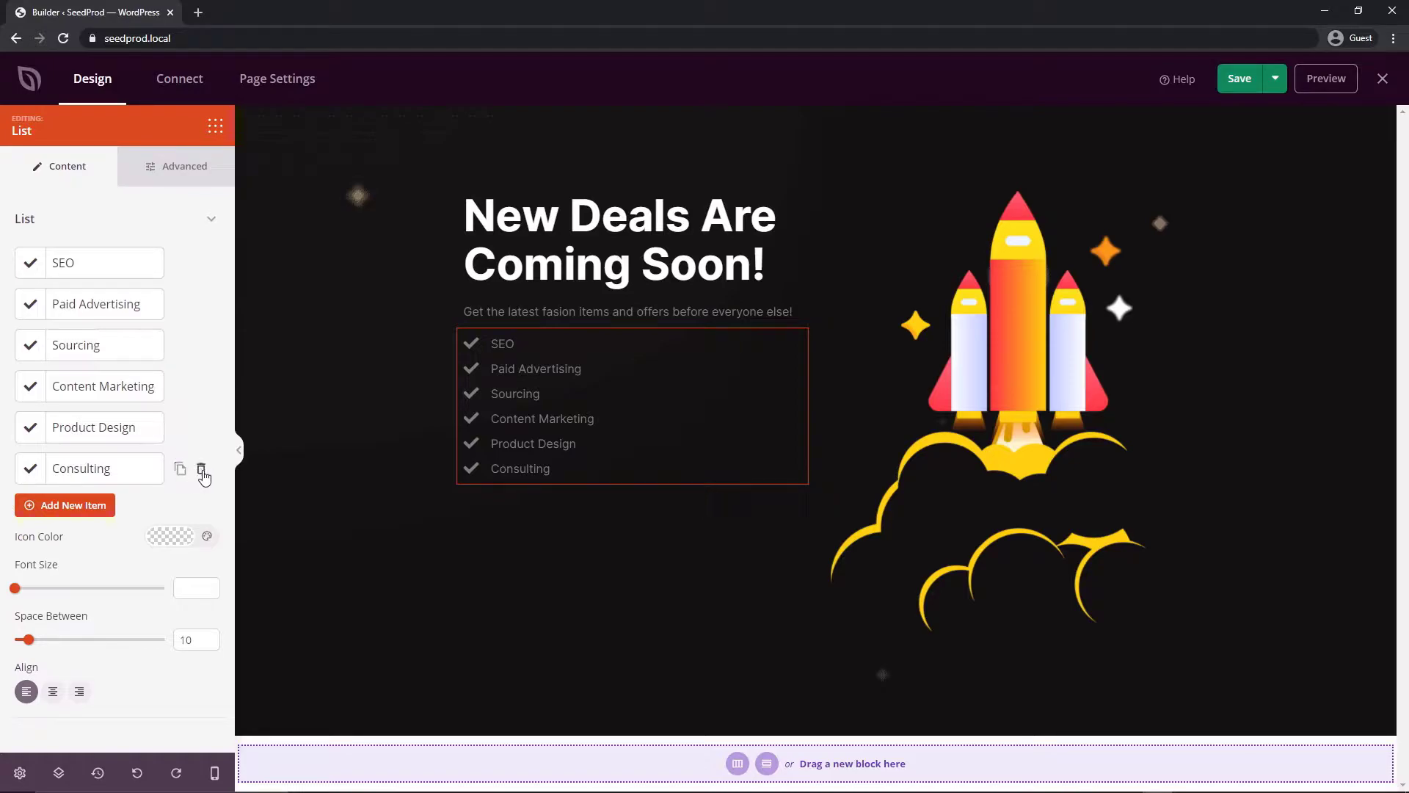
left_click(201, 469)
left_click(201, 428)
left_click(201, 387)
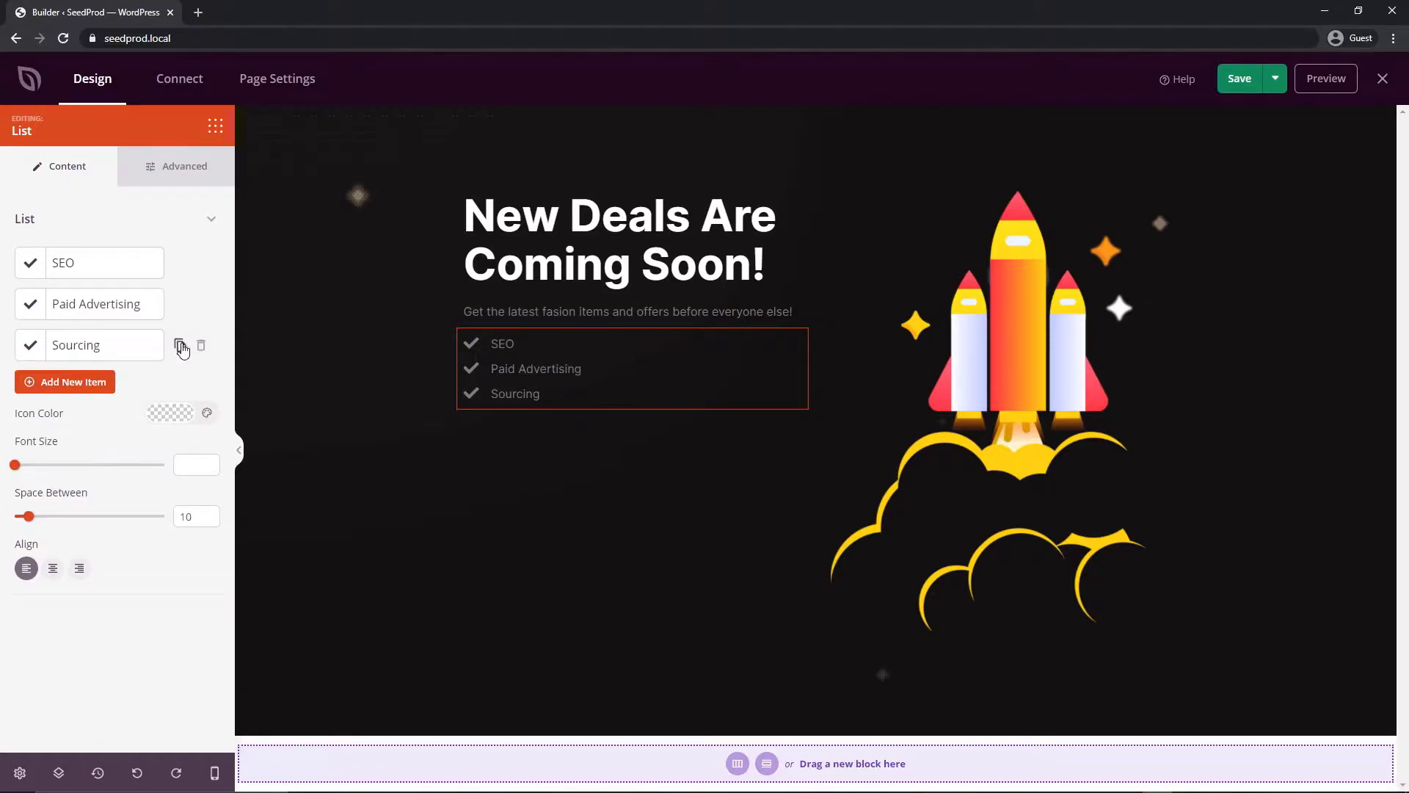
left_click(180, 346)
left_click(201, 386)
Rename the first two list items to 'Summer Items' and 'Spring Shoes'
left_click(73, 272)
double_click(58, 349)
type("Su")
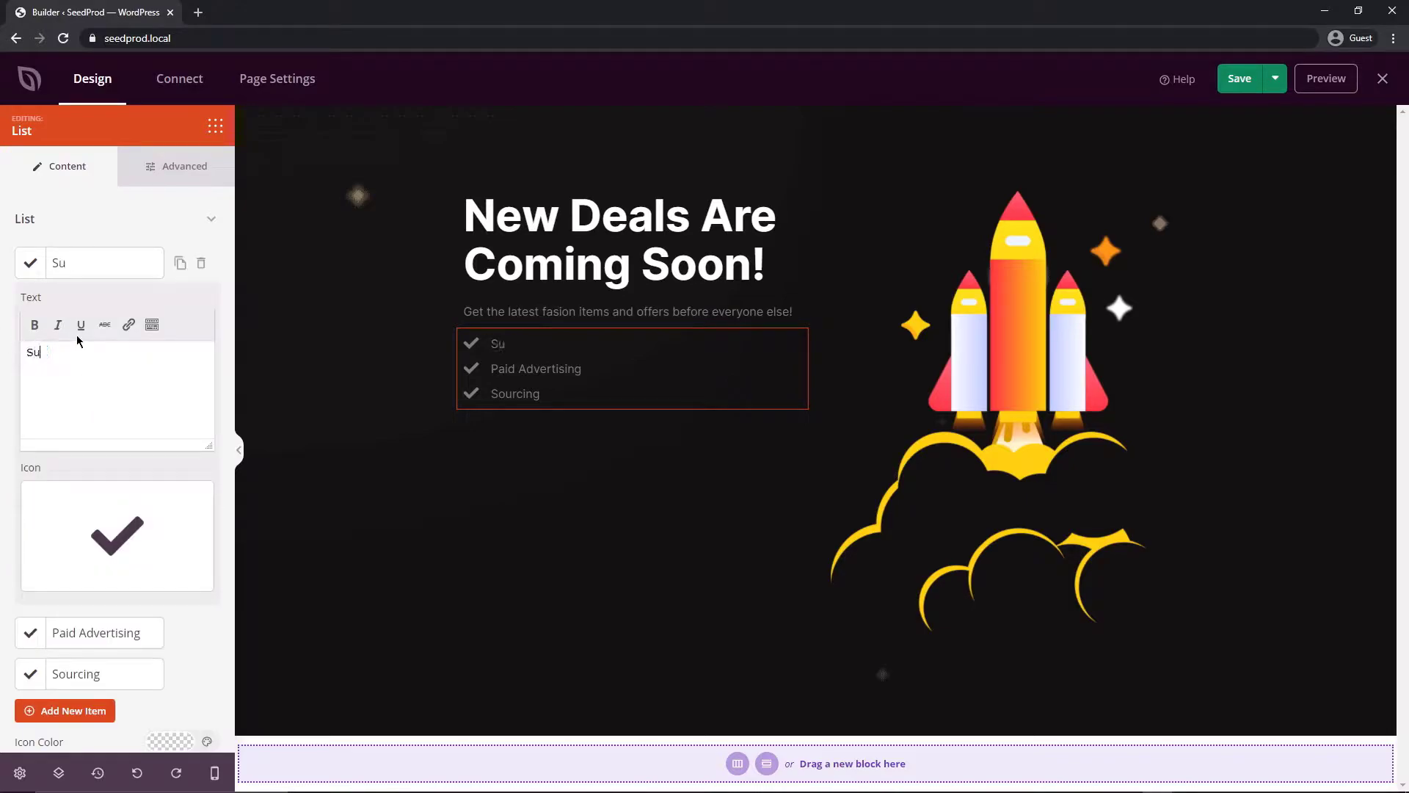
type("mmer Items")
left_click(95, 633)
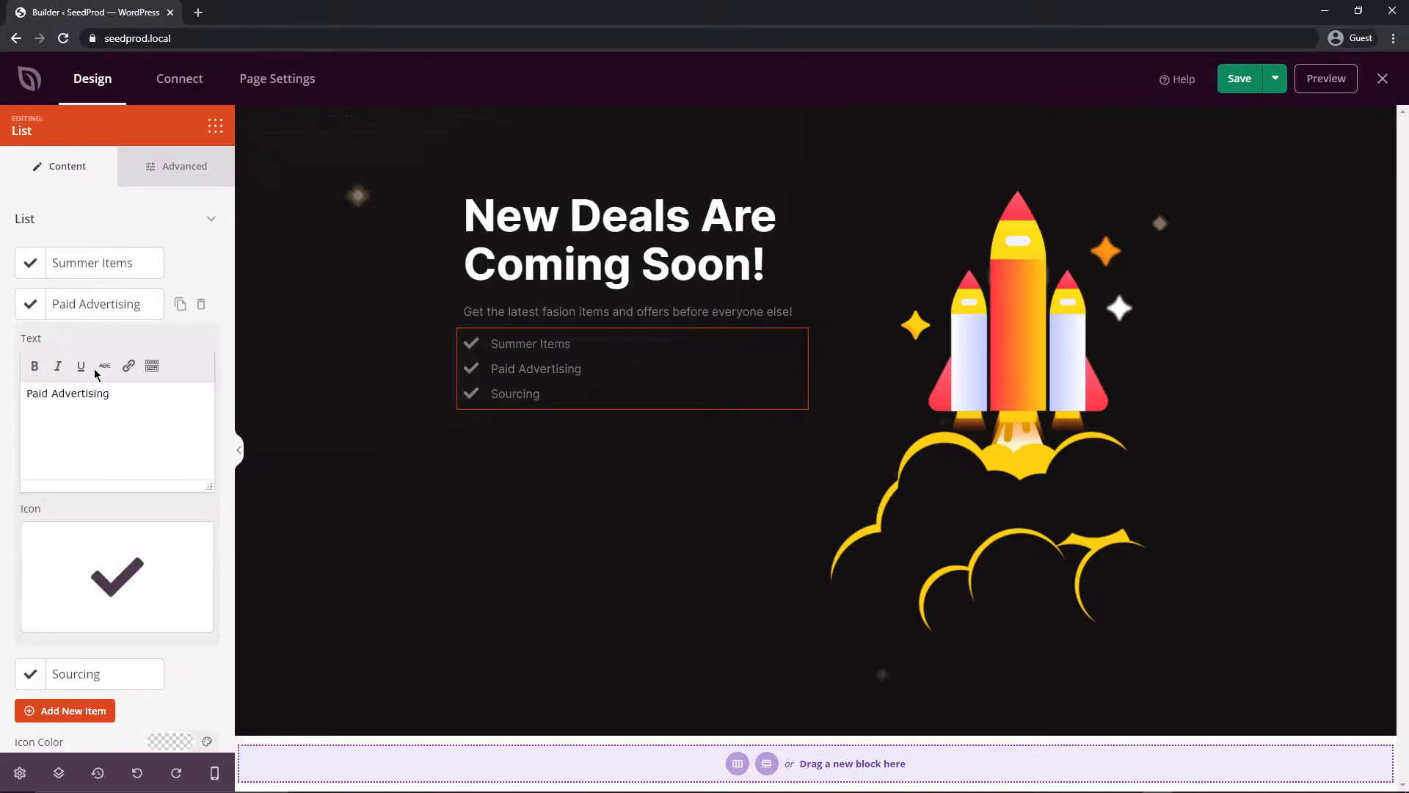
left_click_drag(110, 393, 18, 376)
type("Spring Shoes")
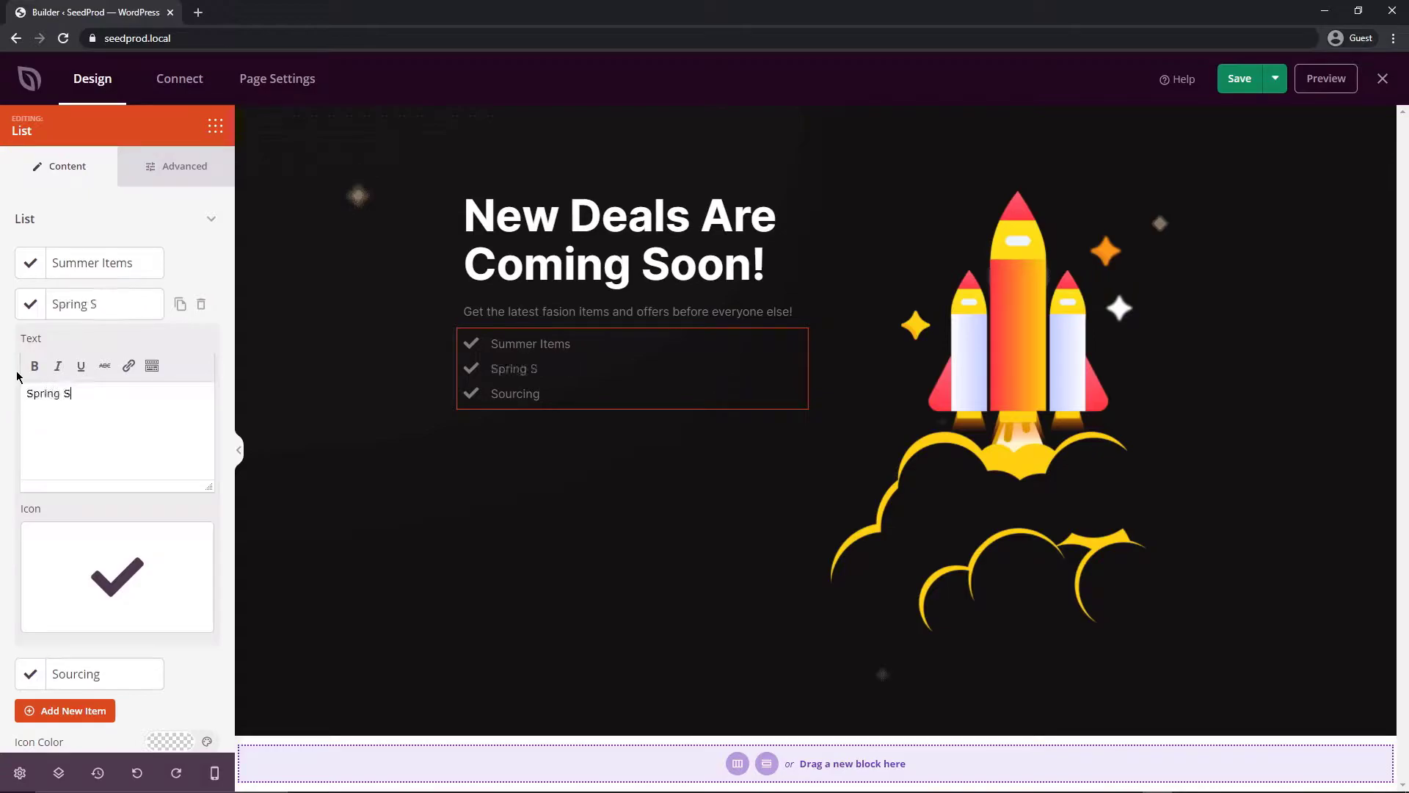
Rename the Sourcing item to 'Vacation Accessories'
left_click(116, 302)
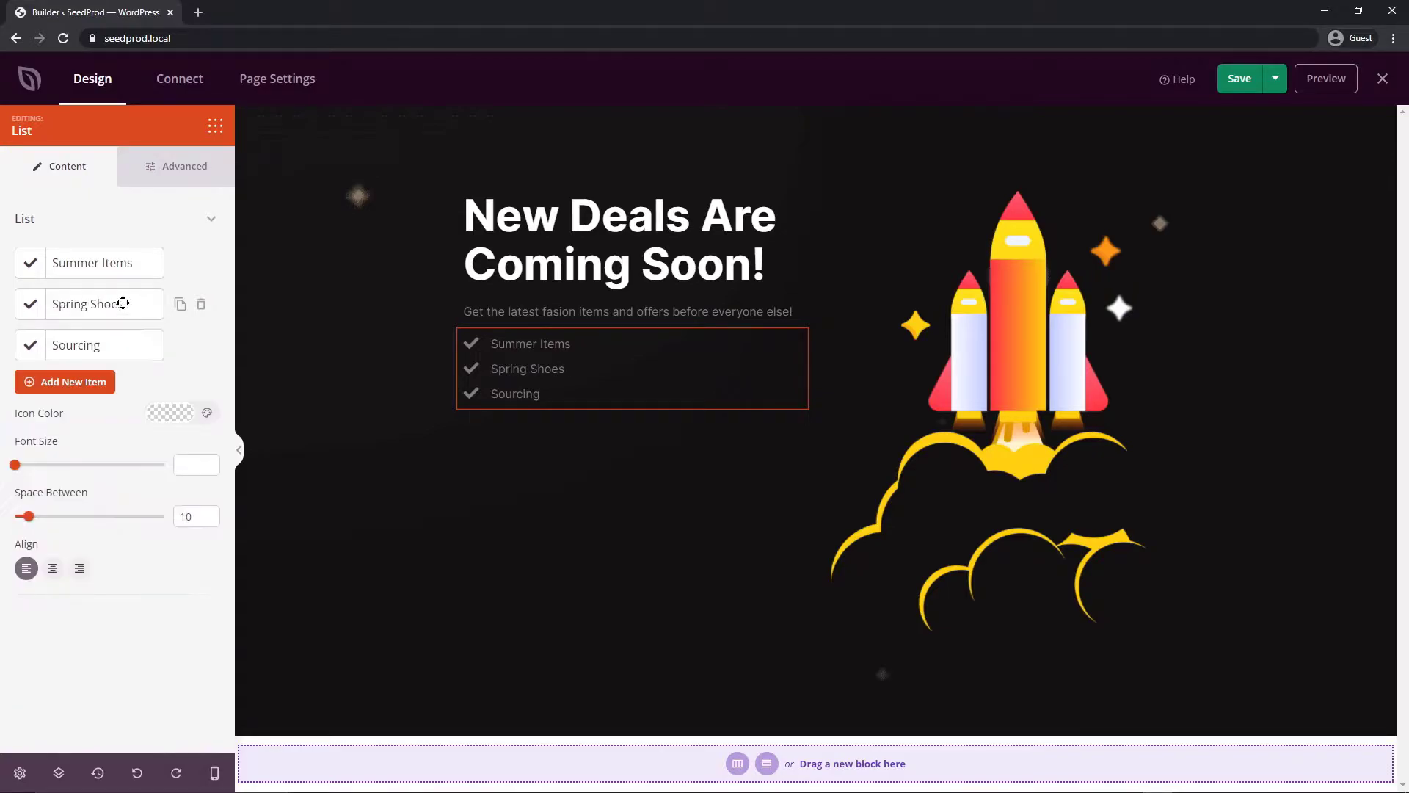
left_click(91, 346)
double_click(56, 435)
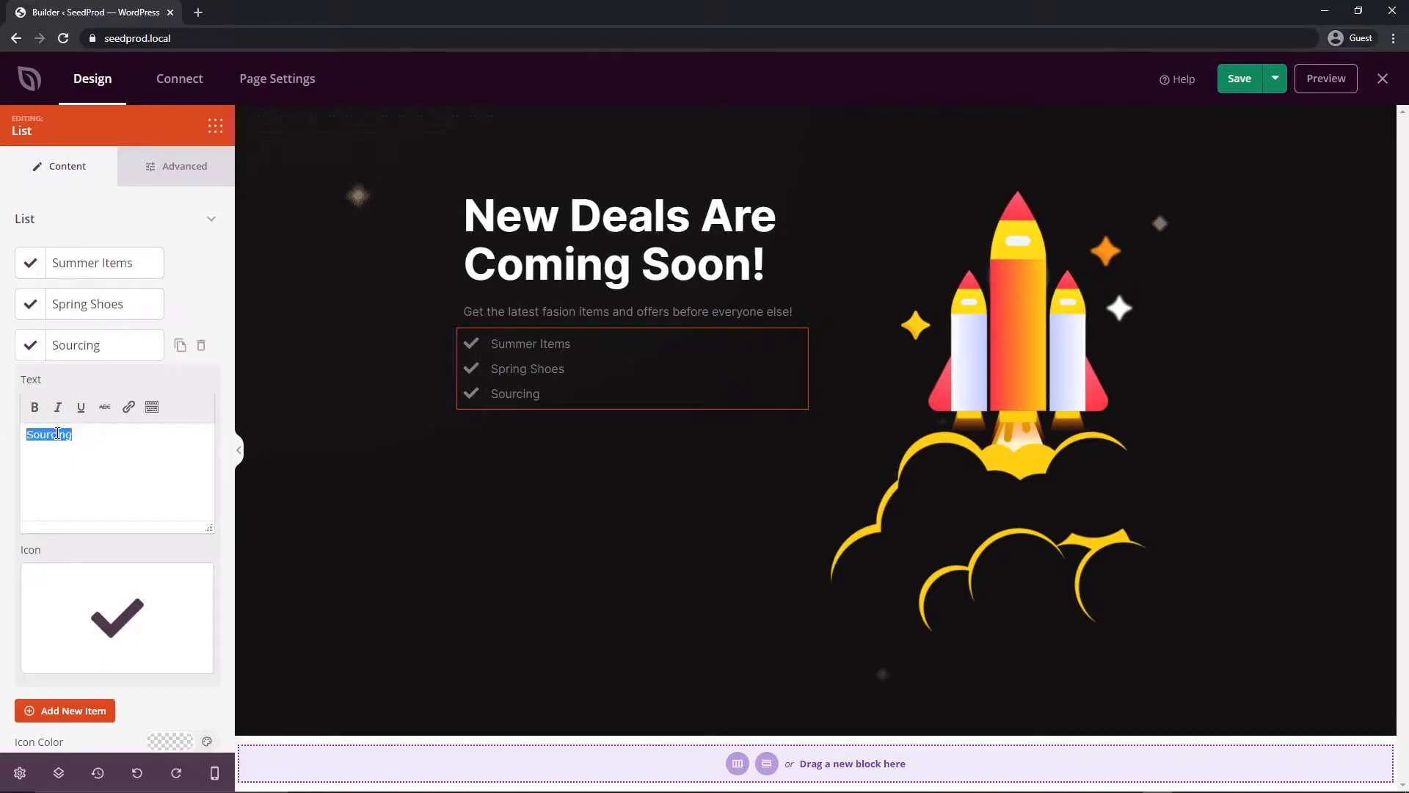
type("Vacation Accessories")
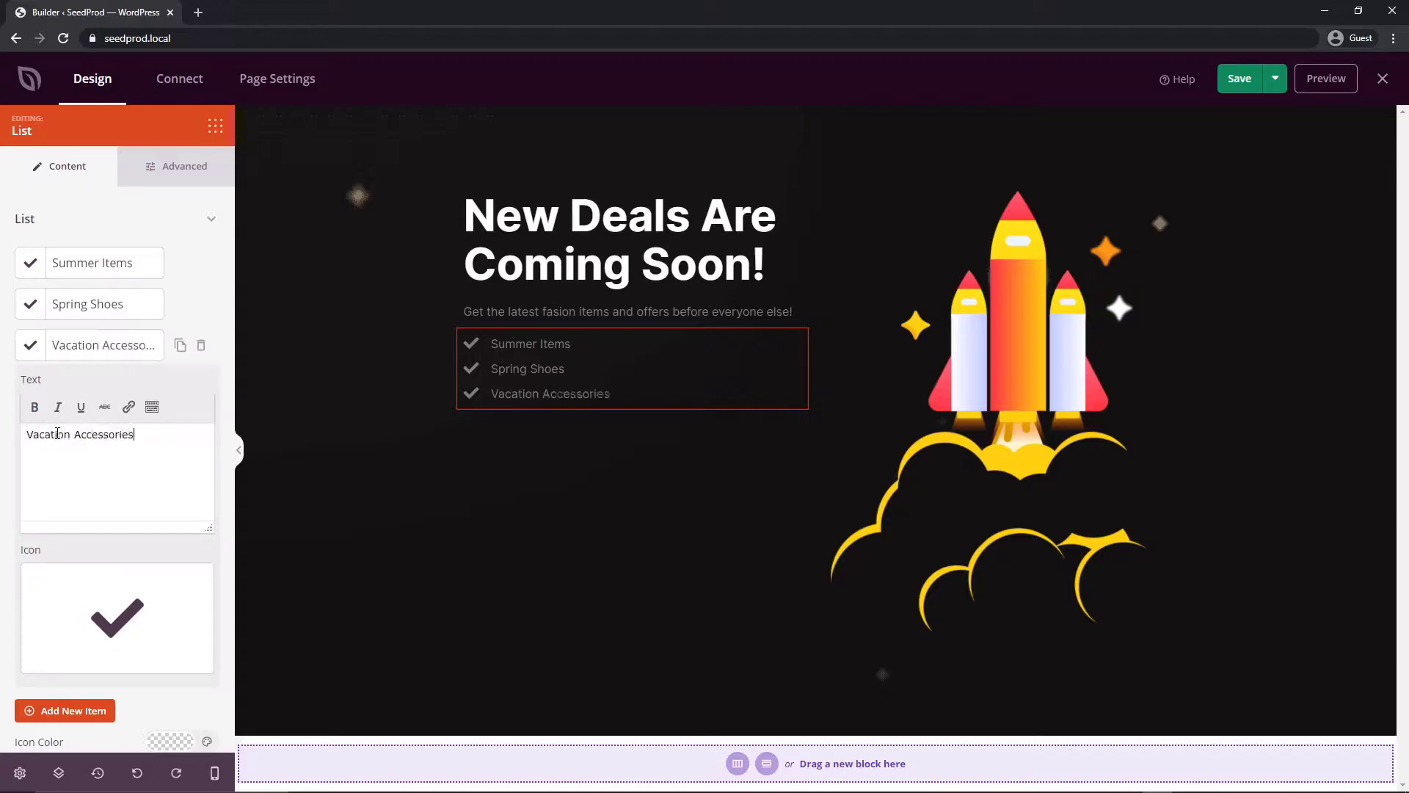
left_click(516, 304)
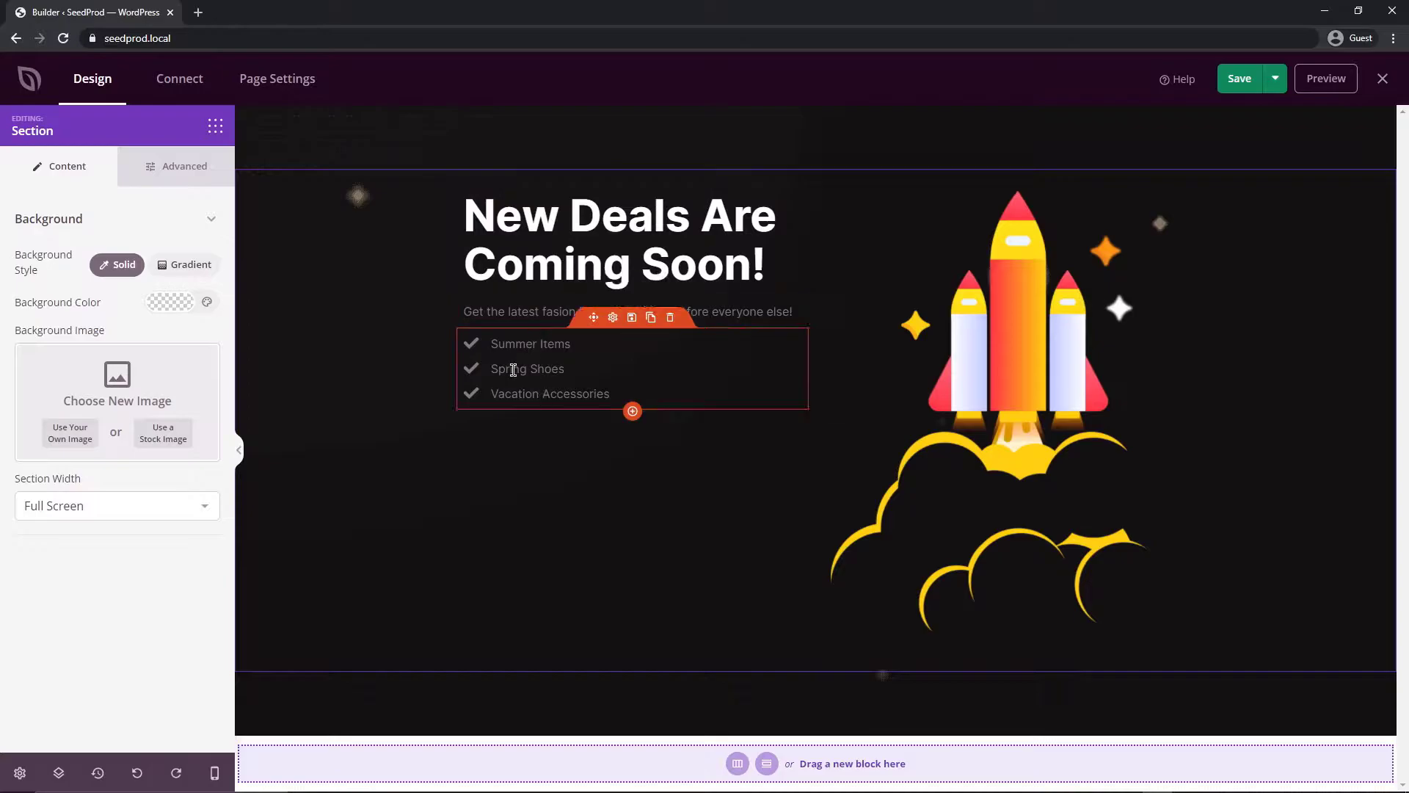
left_click(215, 126)
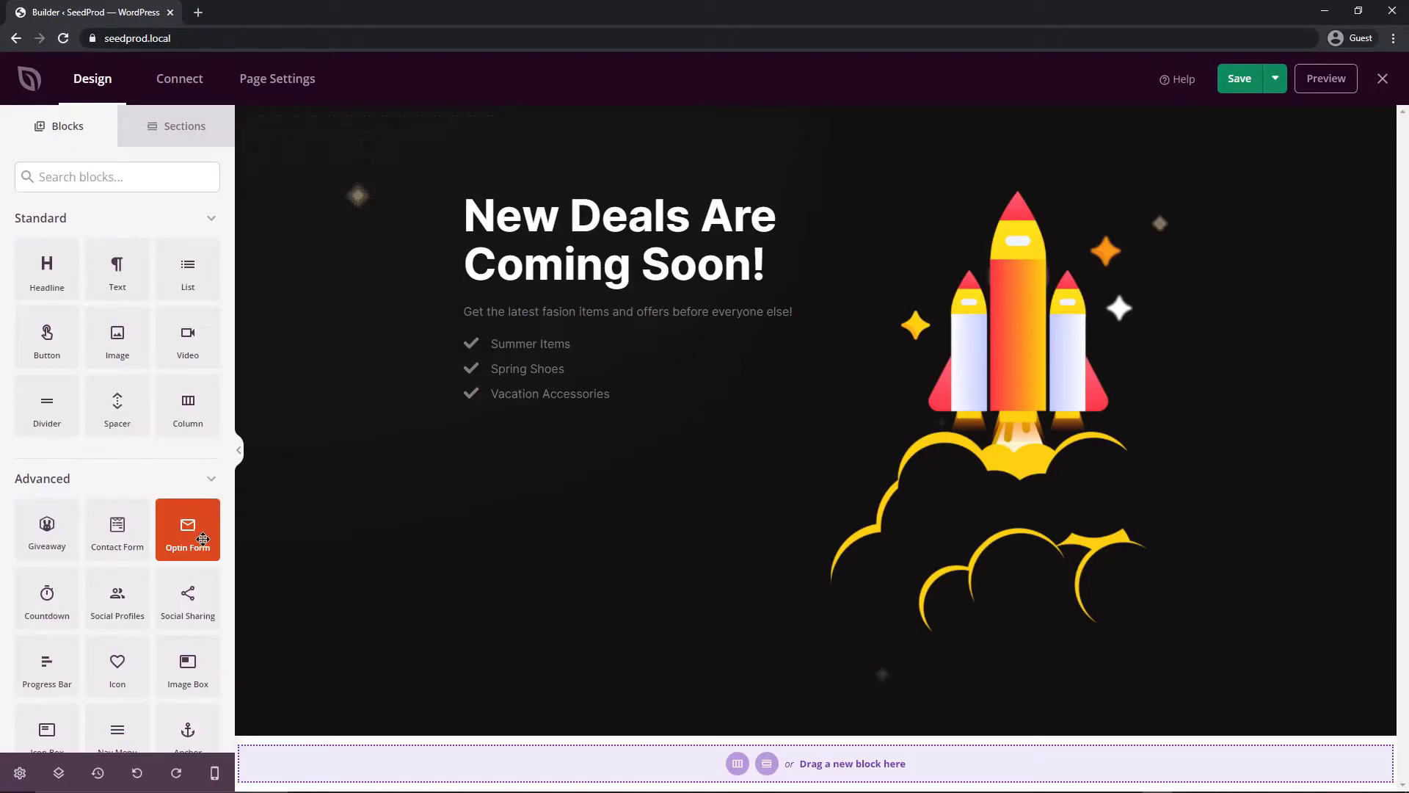
Add an Optin Form below the list and hide its Name field
left_click_drag(203, 538, 569, 426)
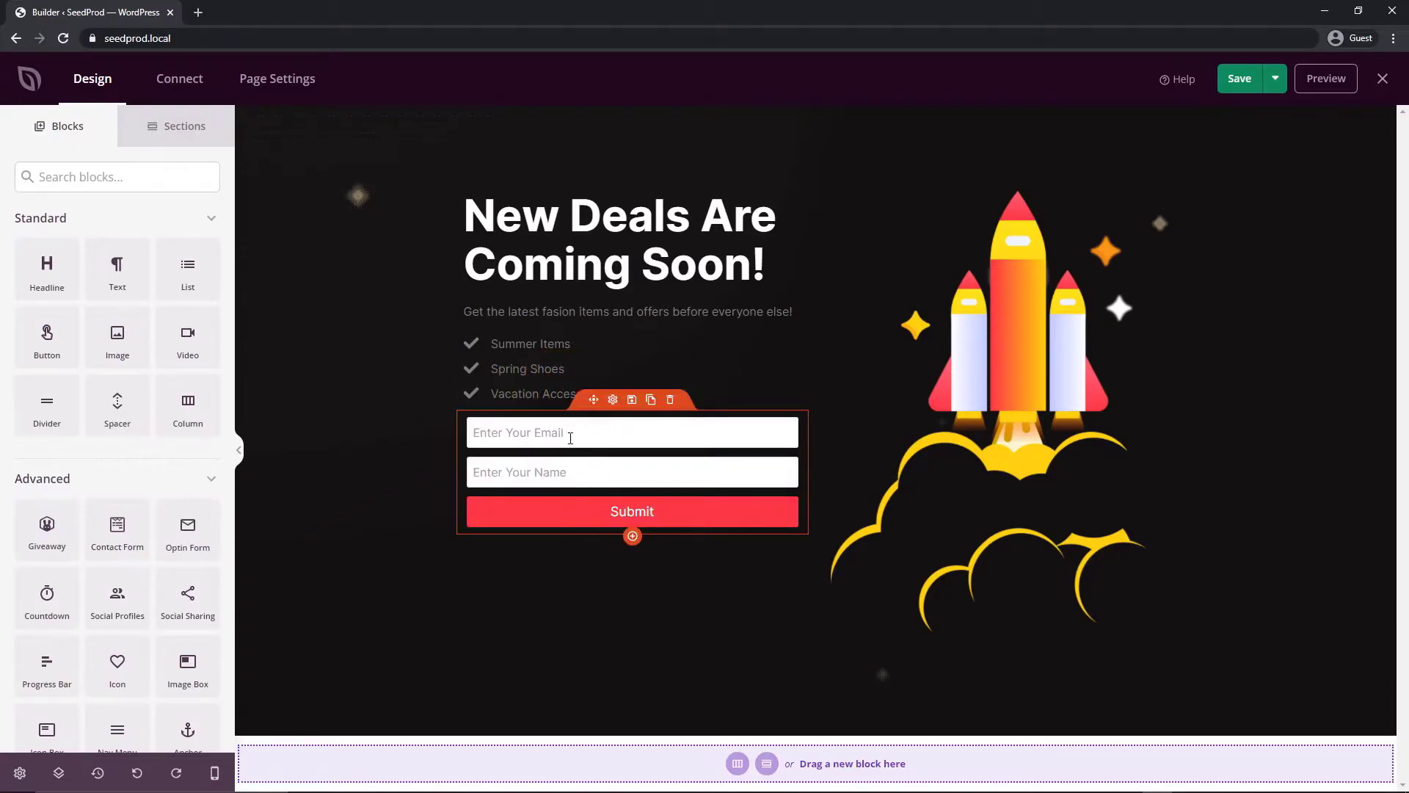
left_click(613, 400)
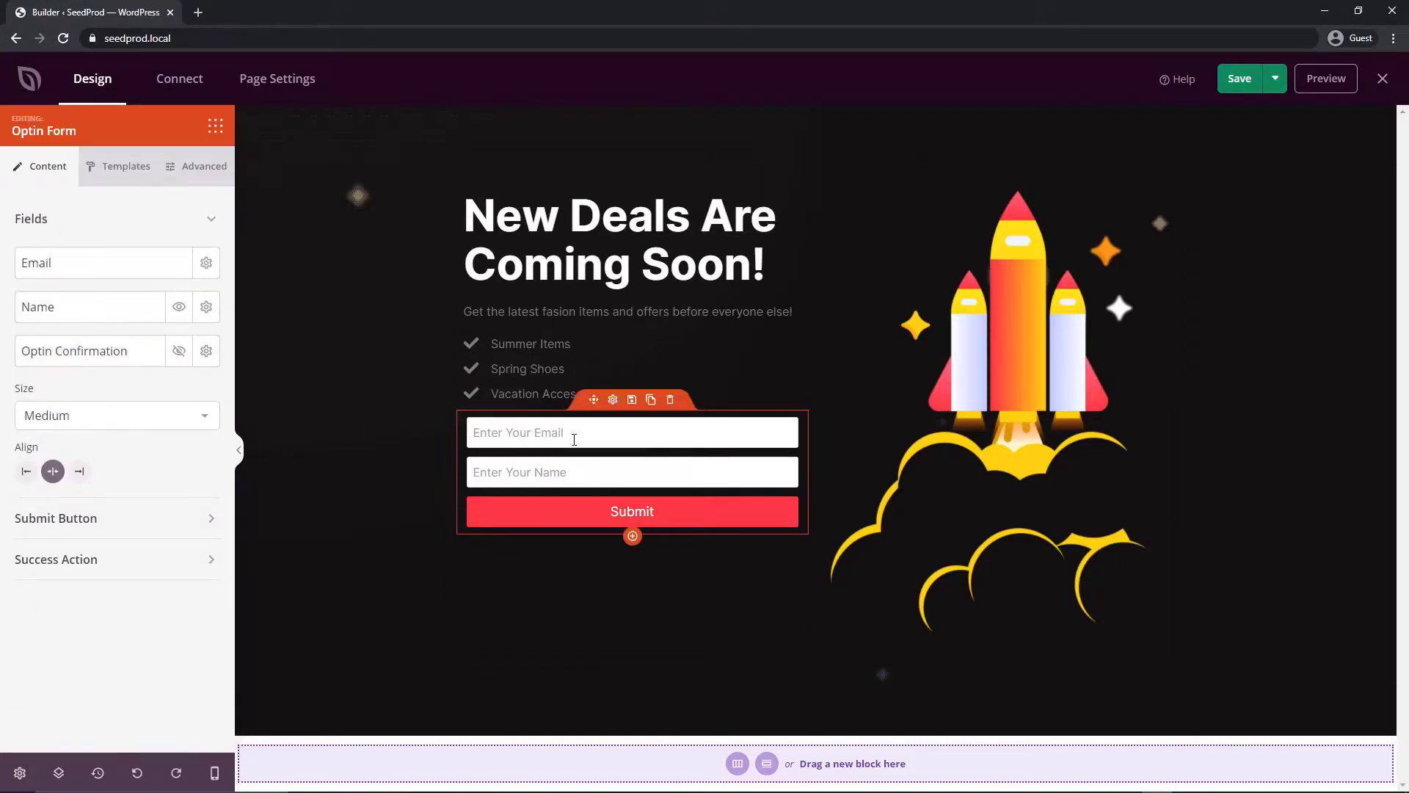
left_click(179, 307)
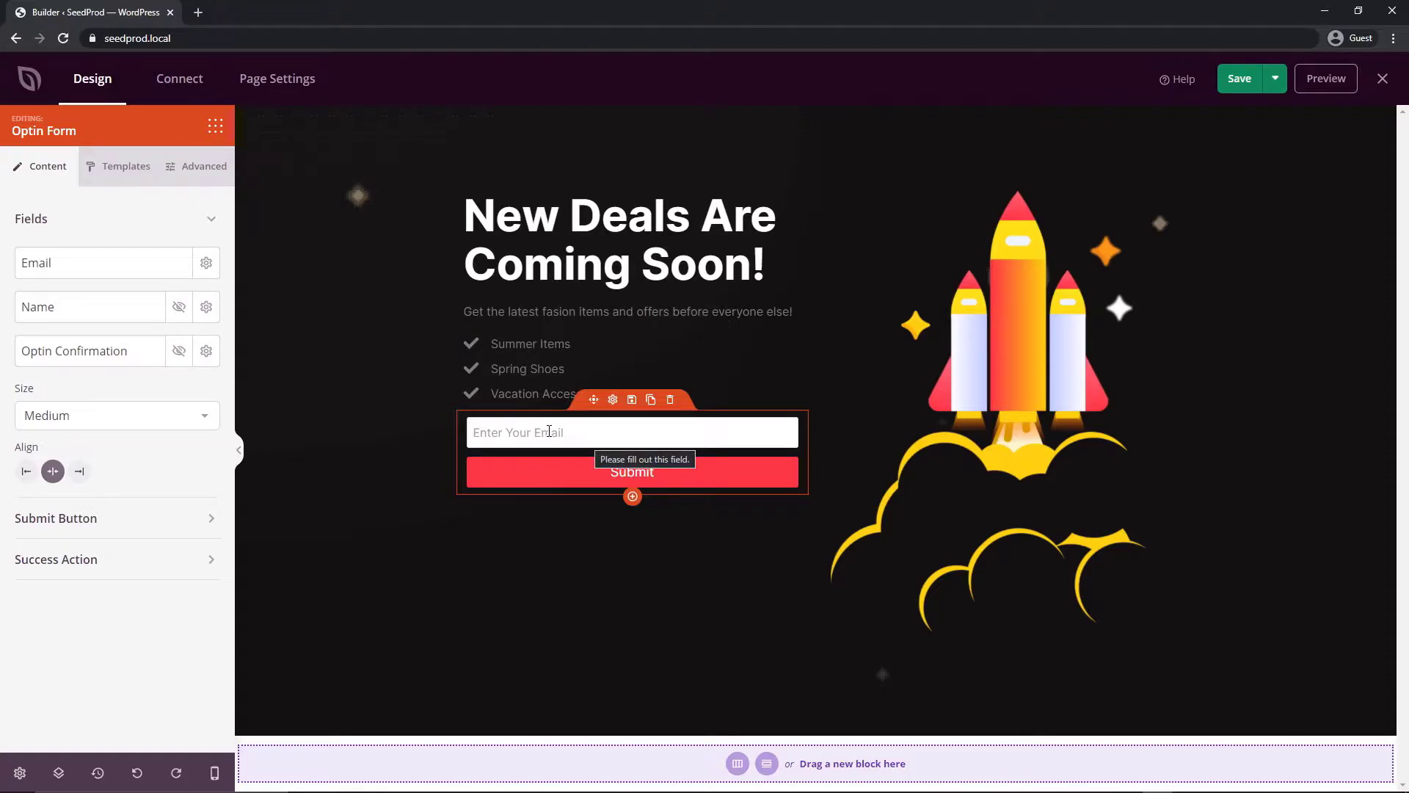
left_click(180, 352)
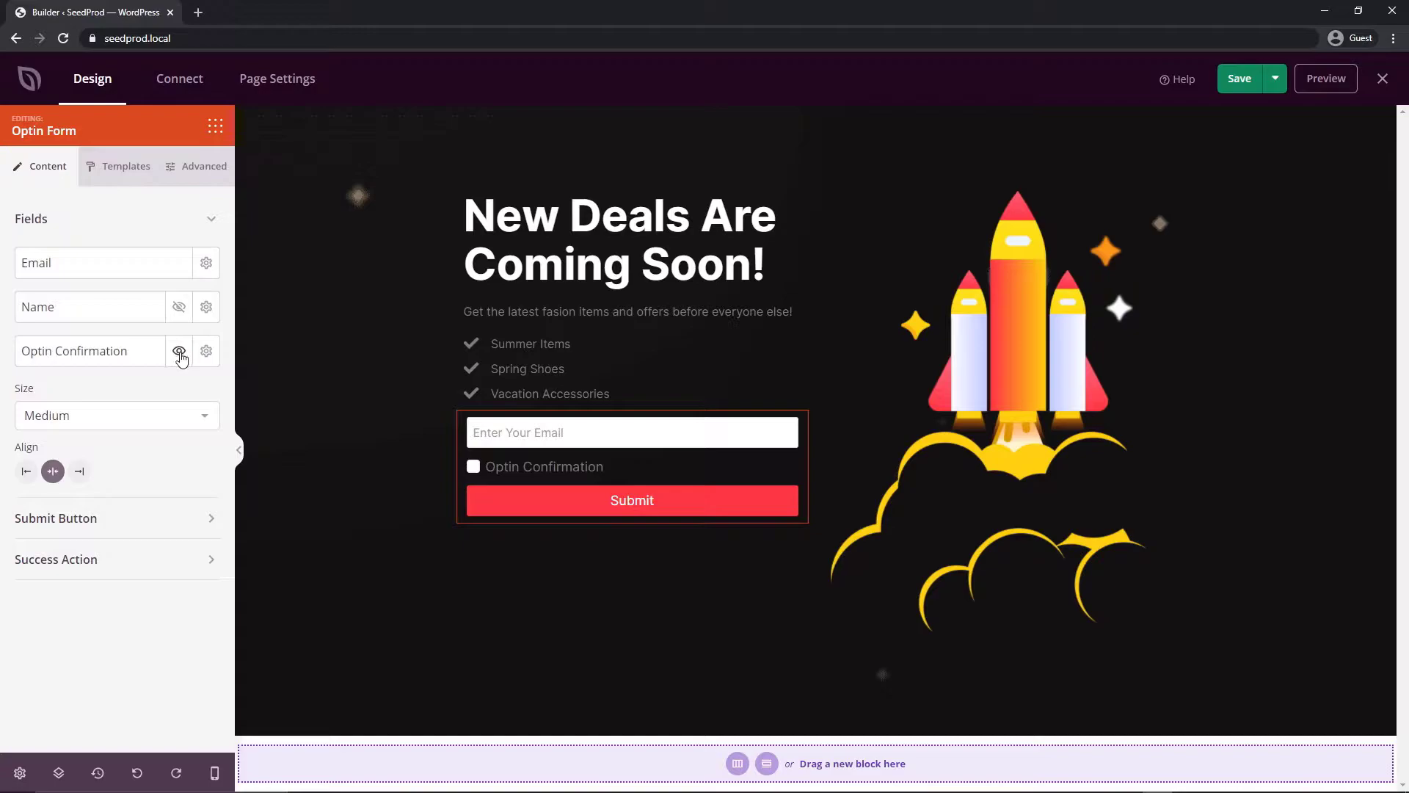
left_click(180, 354)
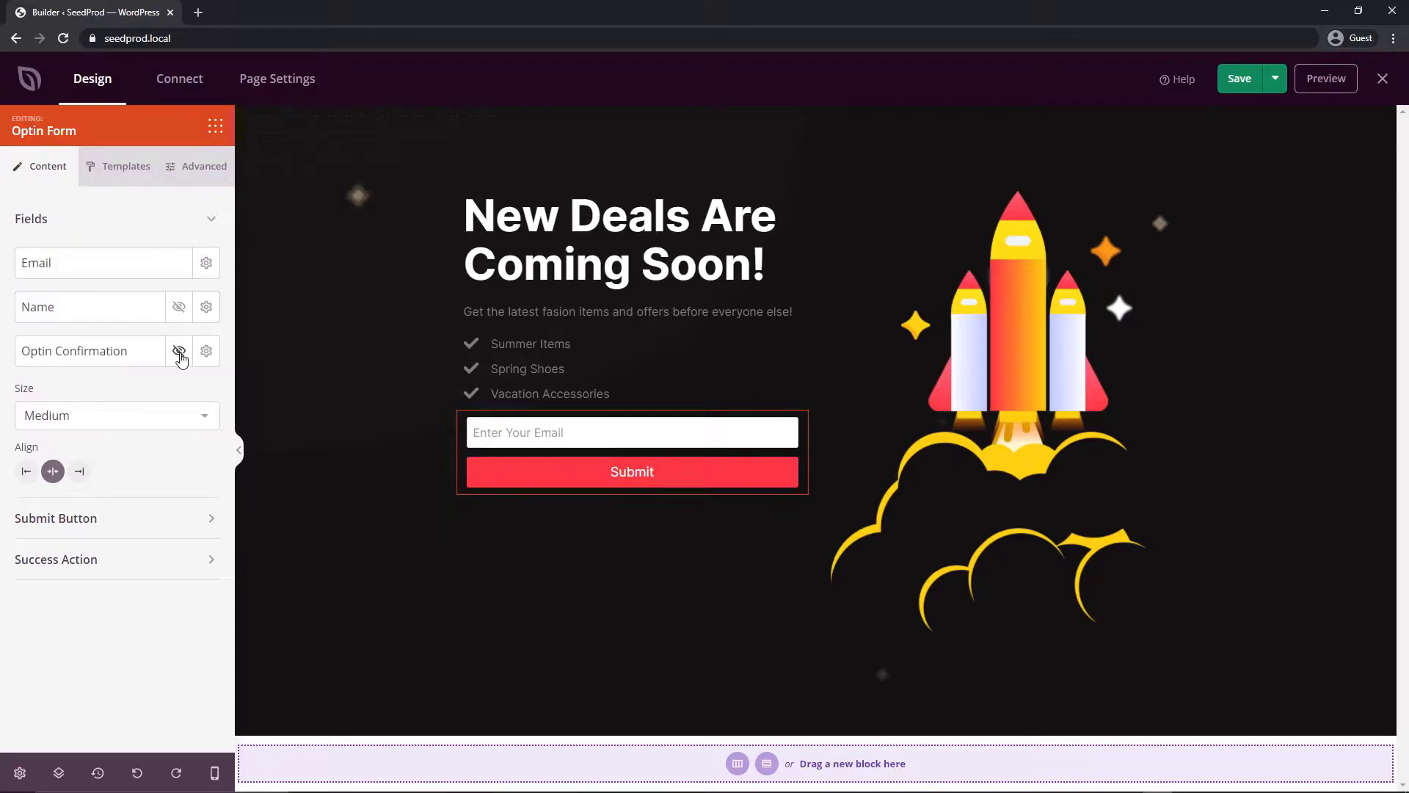
Keep the form size at Medium after trying Small and Large
left_click(140, 423)
left_click(108, 440)
left_click(110, 417)
left_click(106, 456)
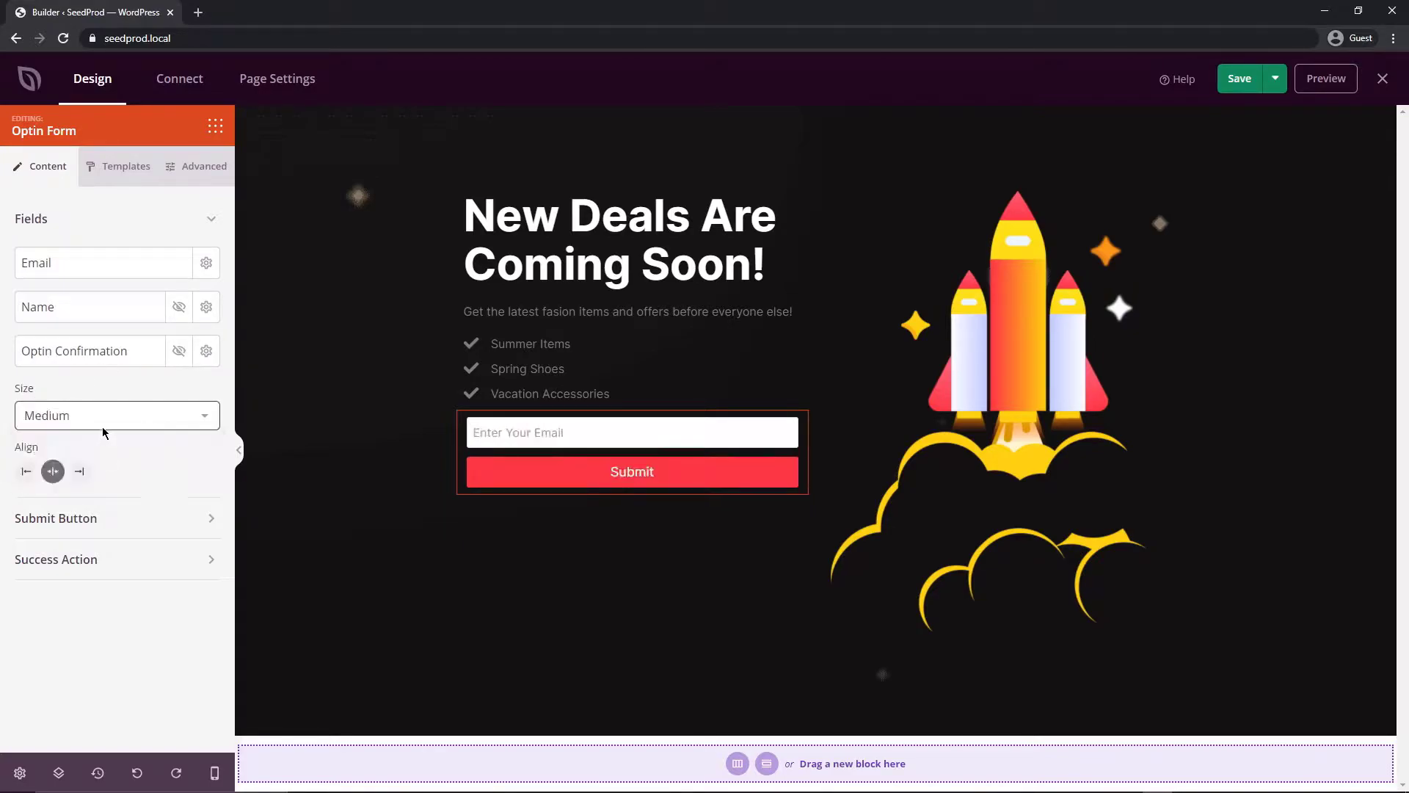
left_click(103, 426)
left_click(85, 474)
left_click(95, 422)
left_click(77, 454)
Keep the Submit button centered at full 100 width after testing other widths and alignments
left_click(173, 520)
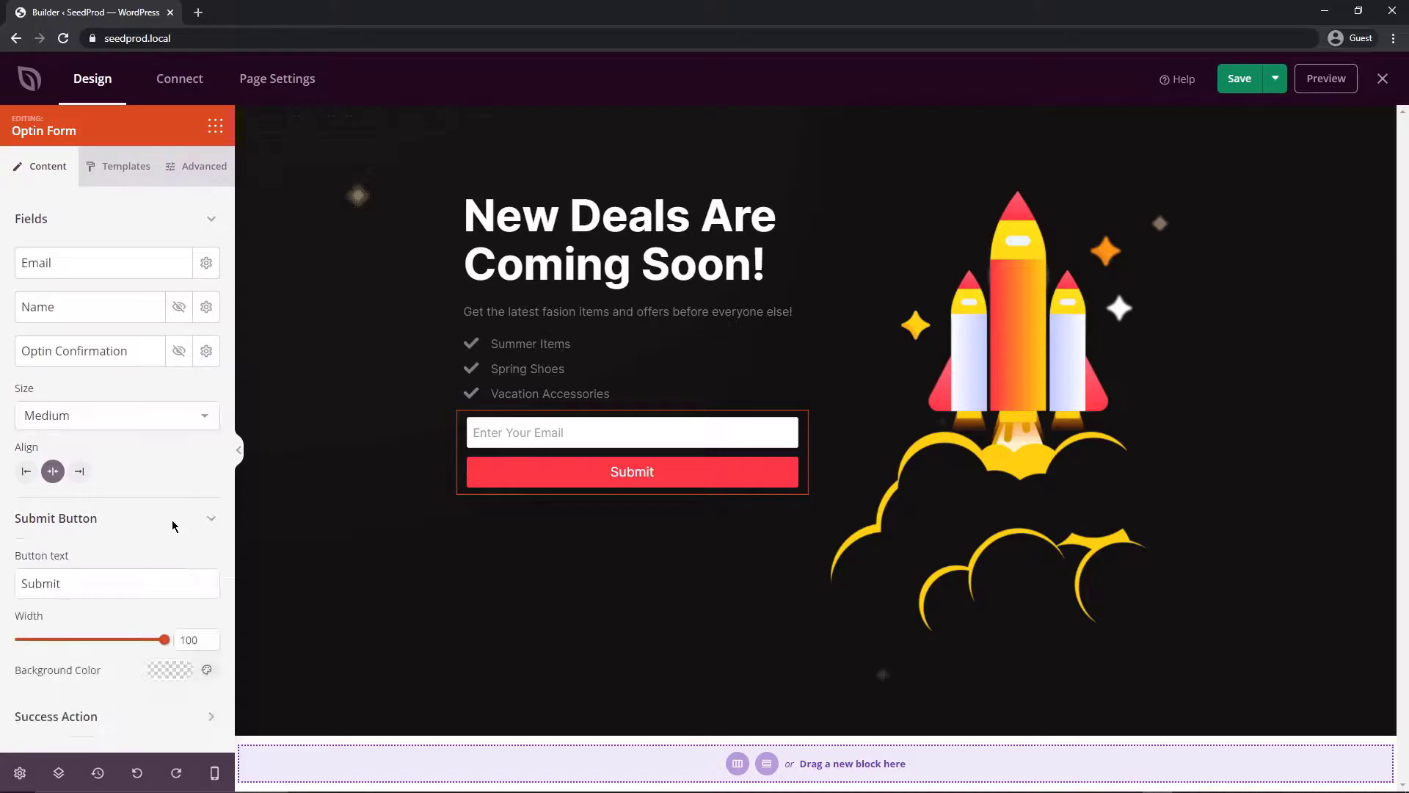
left_click_drag(165, 640, 76, 637)
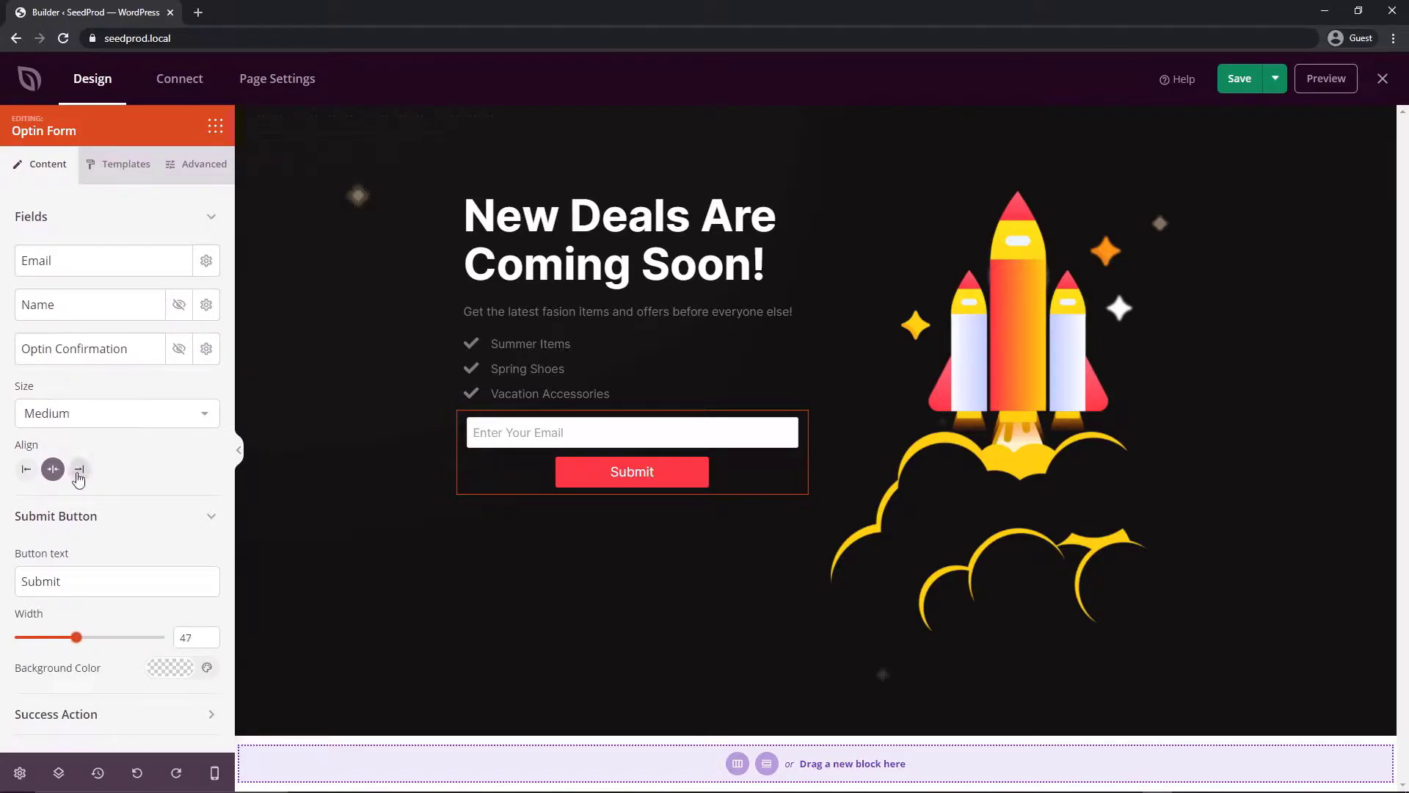
left_click(79, 471)
left_click(26, 469)
left_click(52, 470)
left_click_drag(78, 640, 174, 628)
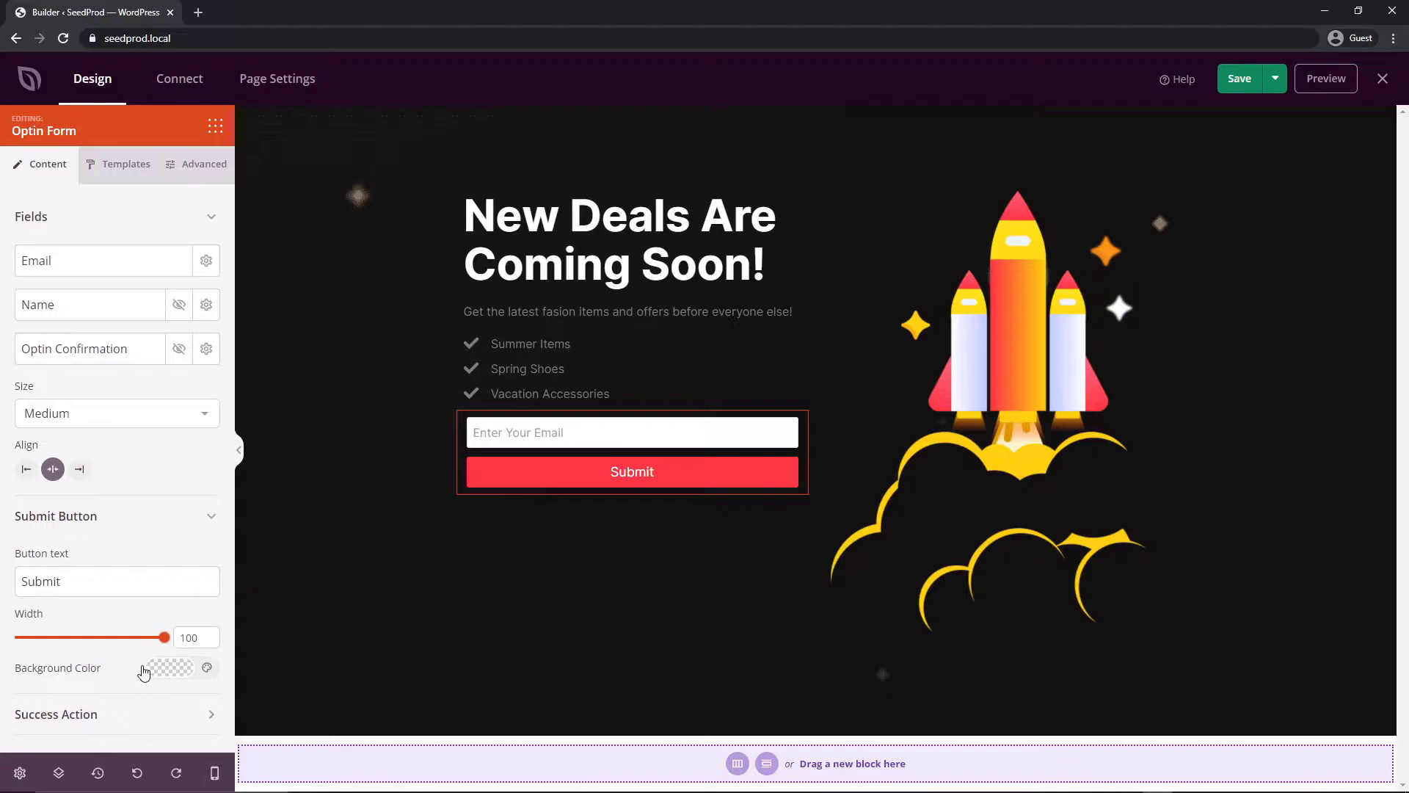
left_click(205, 524)
Check the success message 'Thank You, we'll be in touch soon.'
left_click(174, 218)
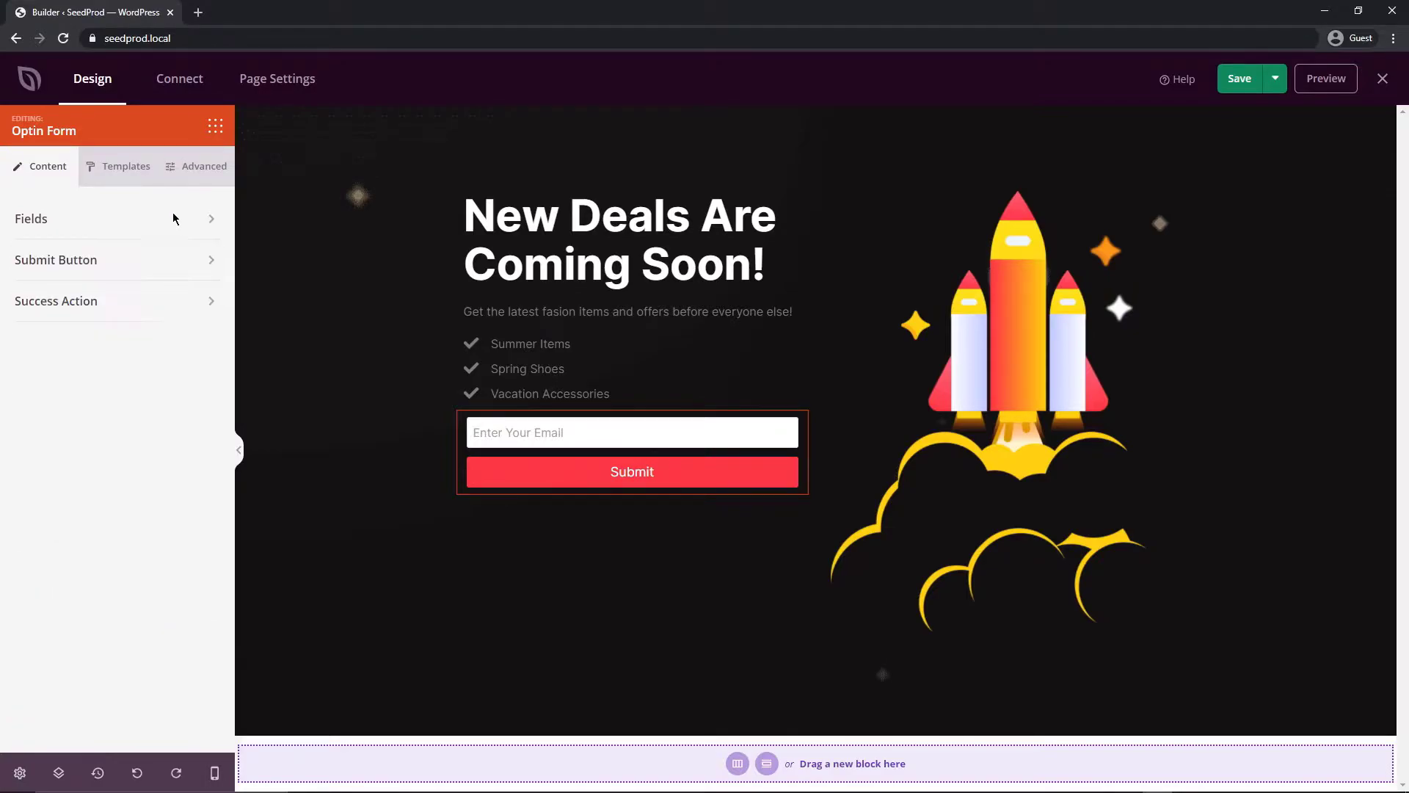
left_click(80, 301)
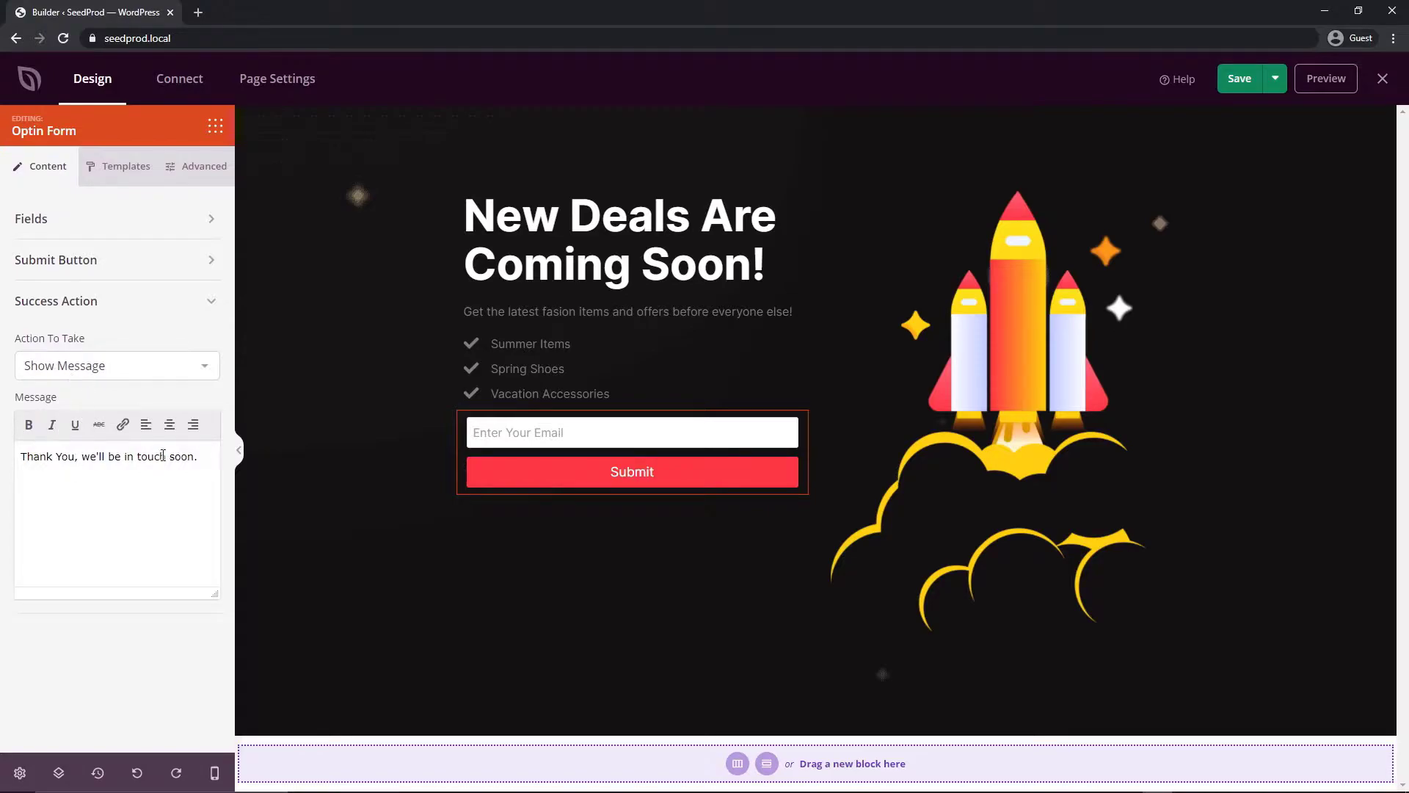
left_click(154, 301)
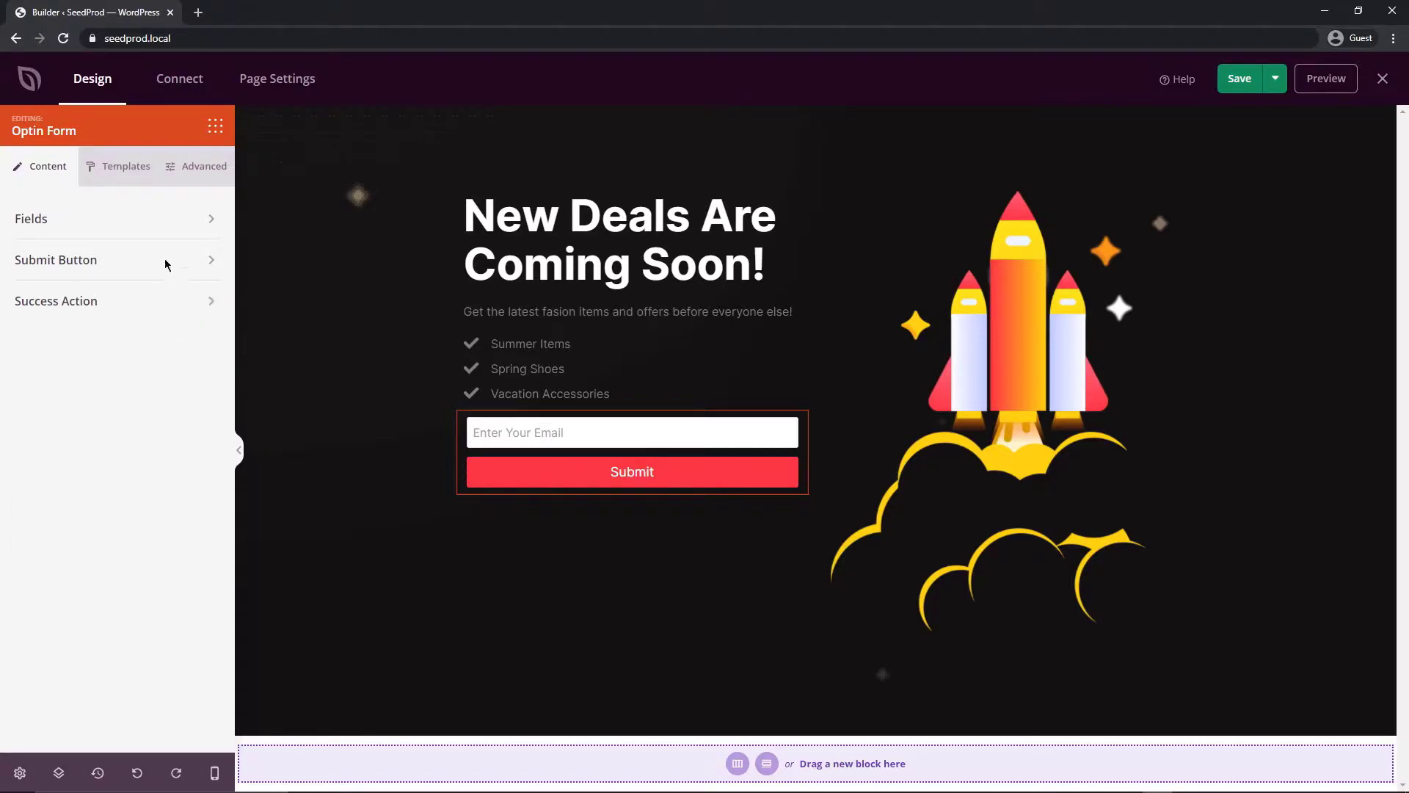
Cycle through the form's input field styles, settle on Light Input Field, and show Advanced styling
left_click(129, 169)
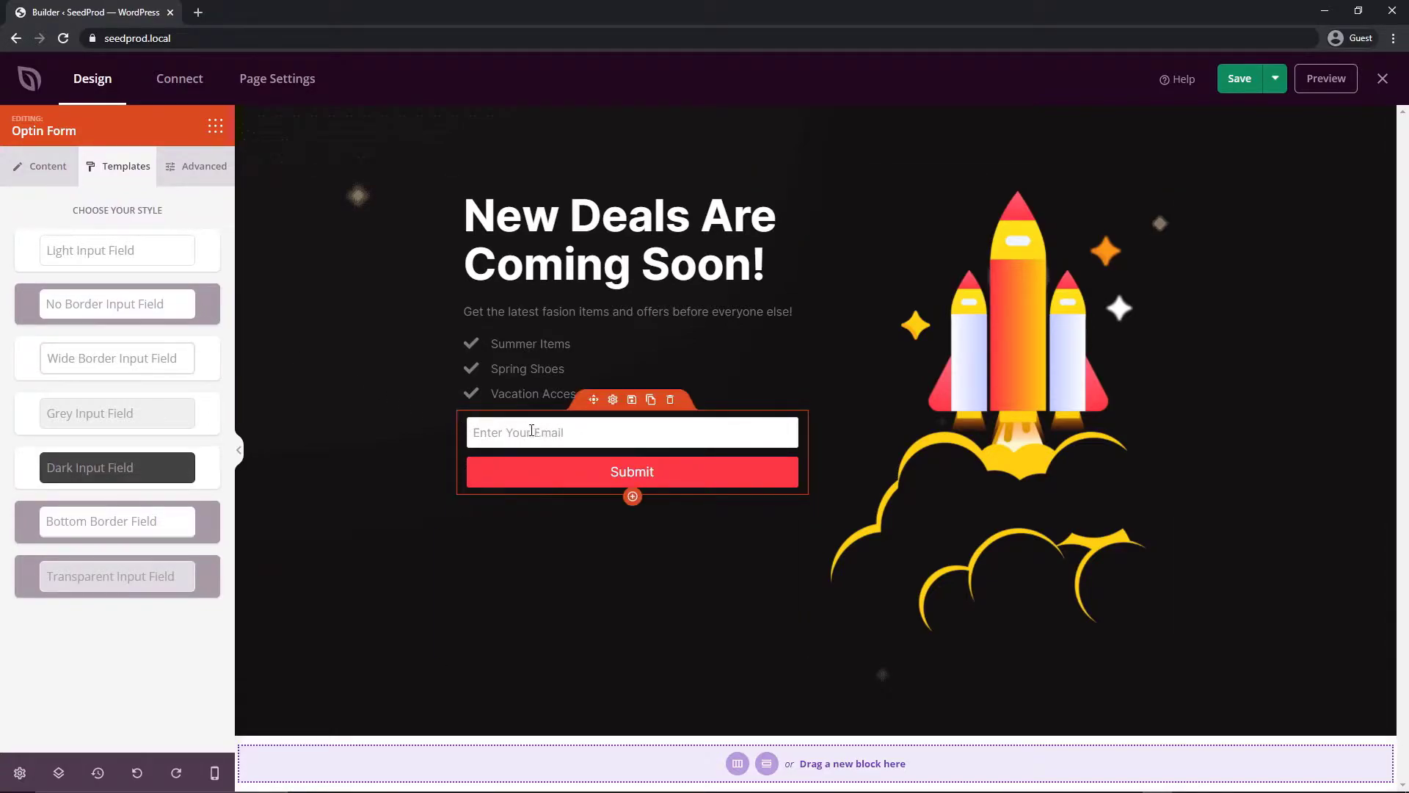
left_click(123, 475)
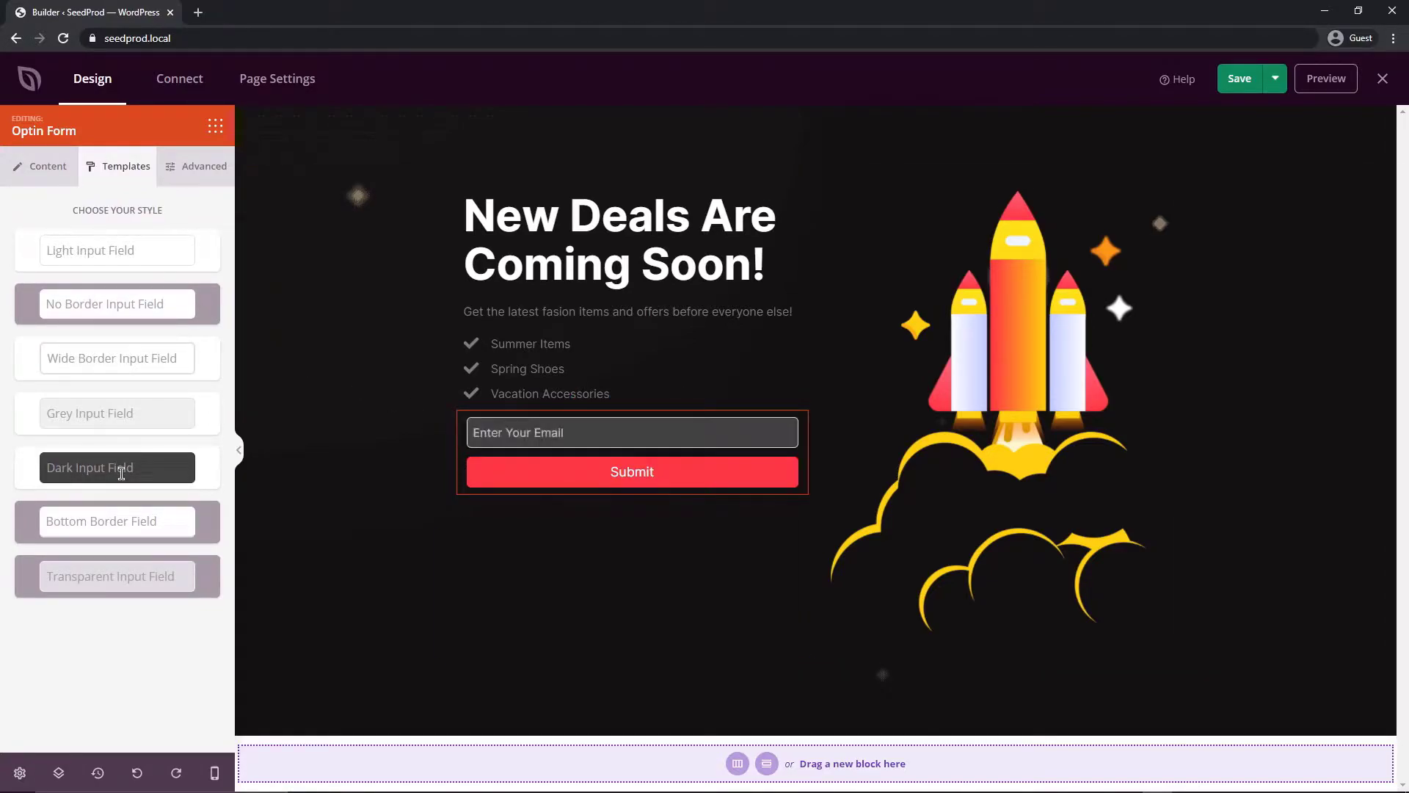
left_click(111, 413)
left_click(110, 361)
left_click(111, 518)
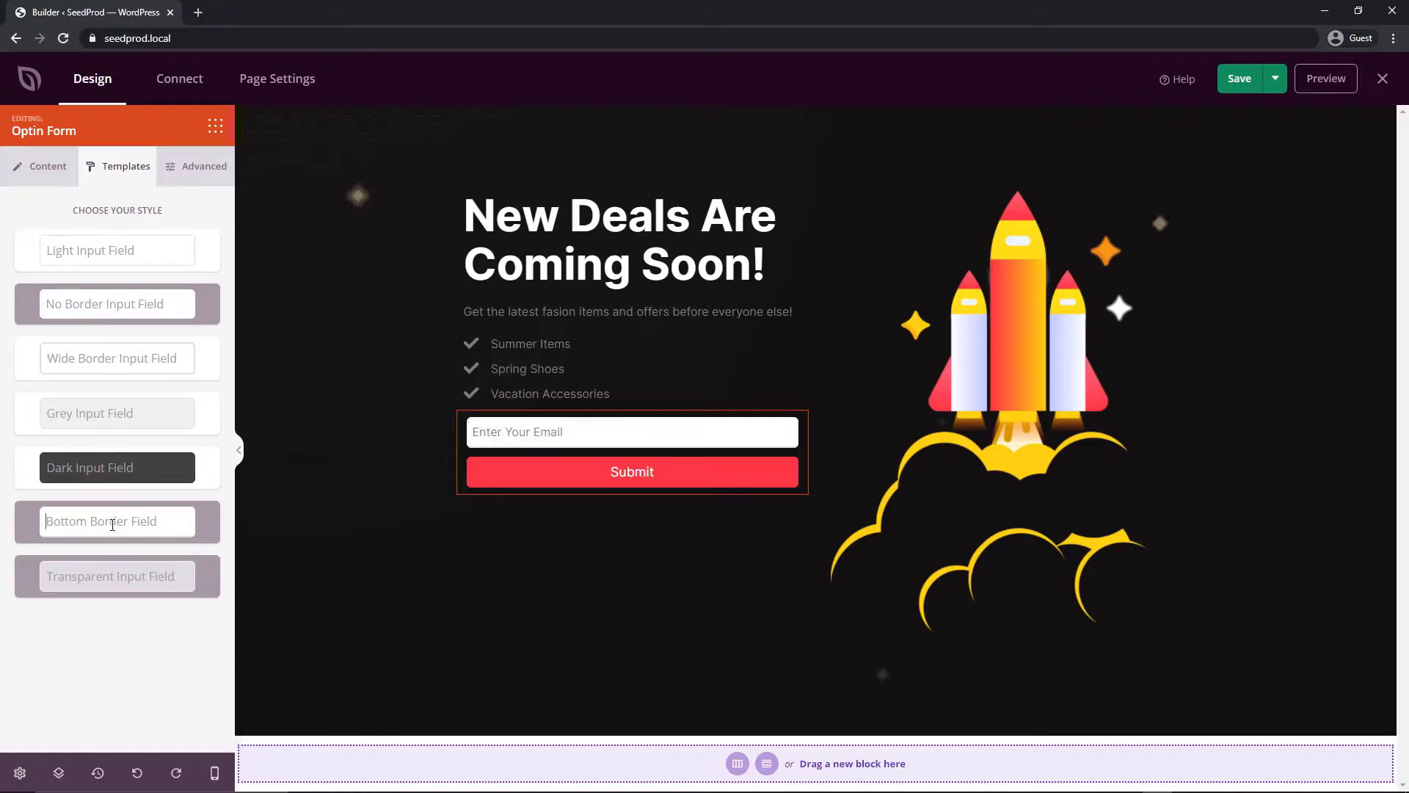
left_click(111, 576)
left_click(111, 360)
left_click(110, 306)
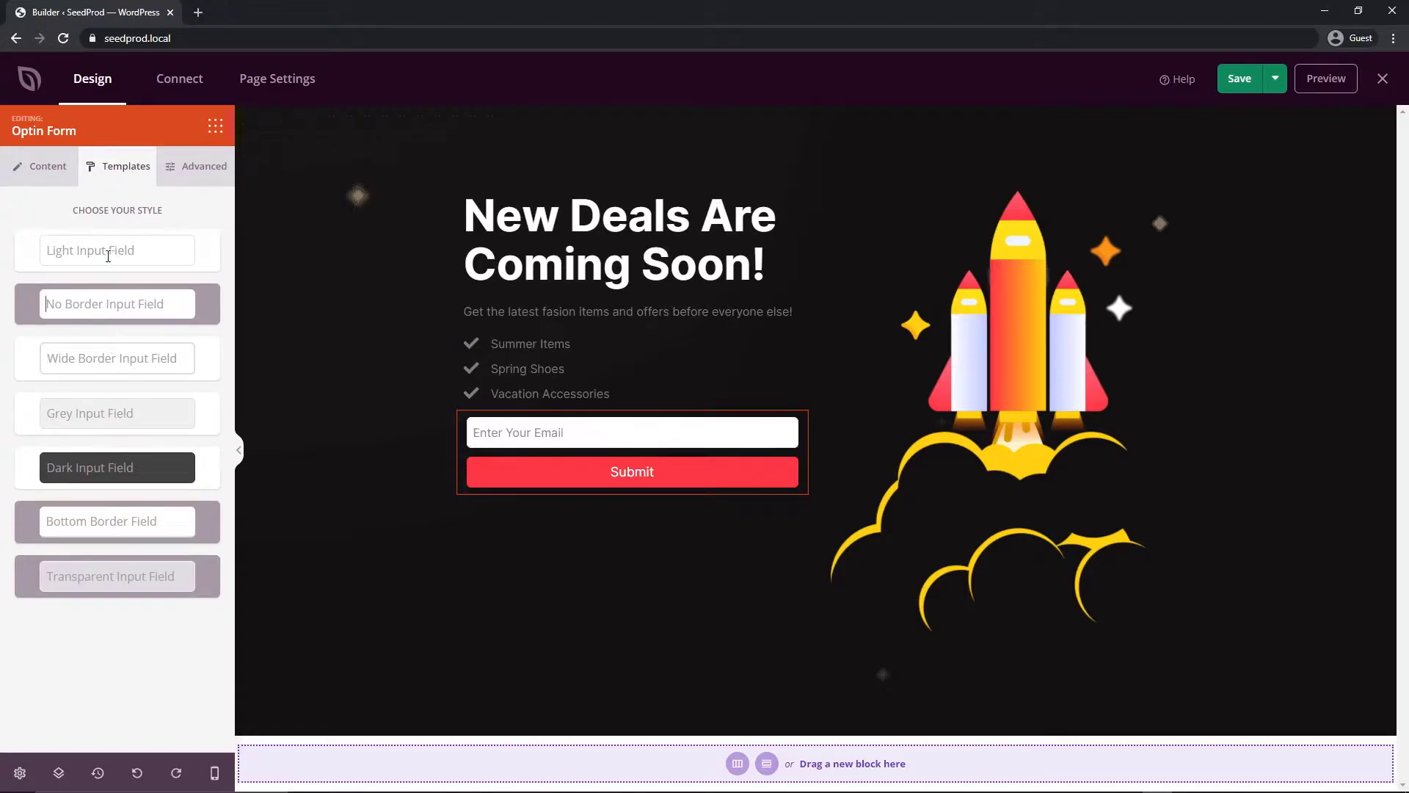
left_click(110, 253)
left_click(200, 178)
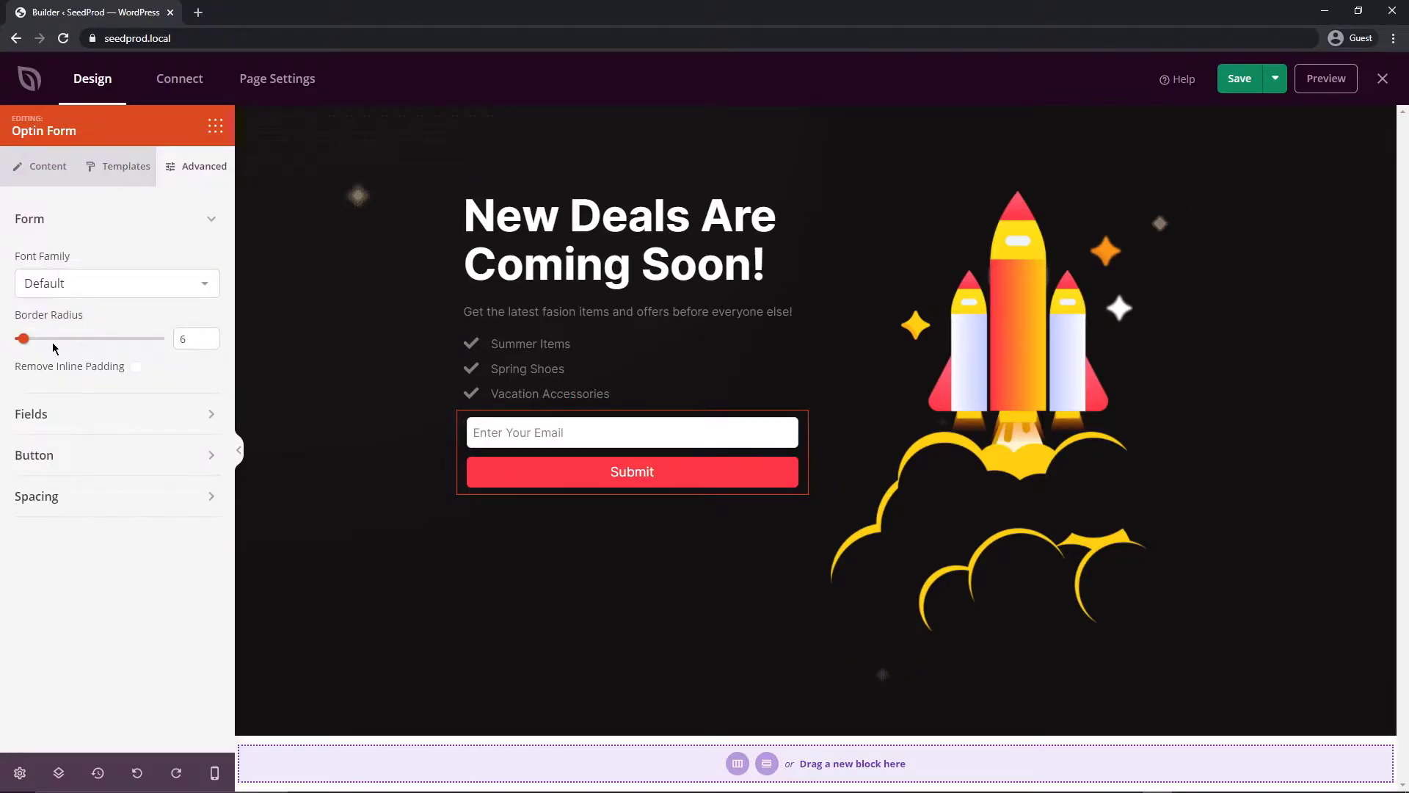
Replace the submit button text 'Submit' with 'Get Notified First!'
left_click(41, 165)
left_click(102, 516)
double_click(16, 580)
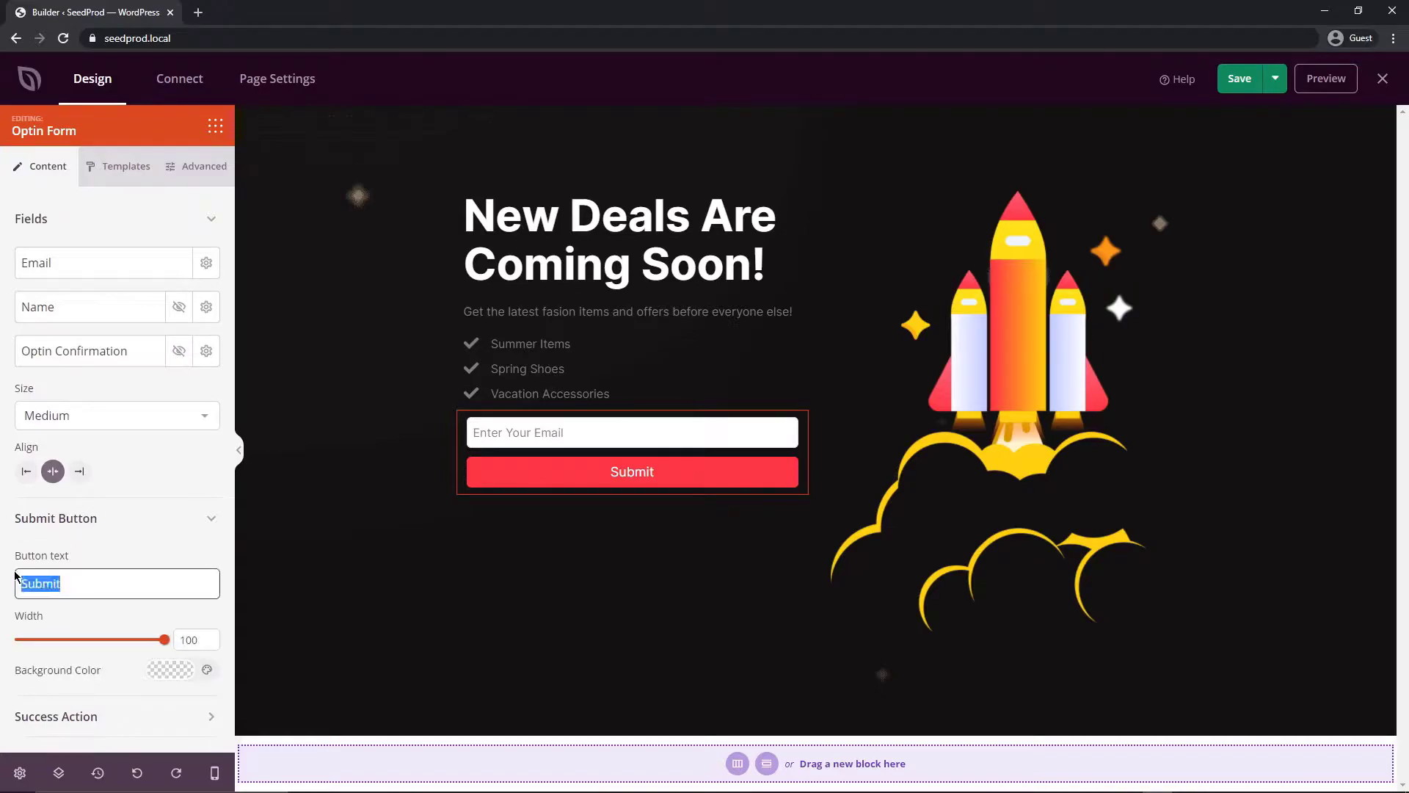
type("Get Notified First!")
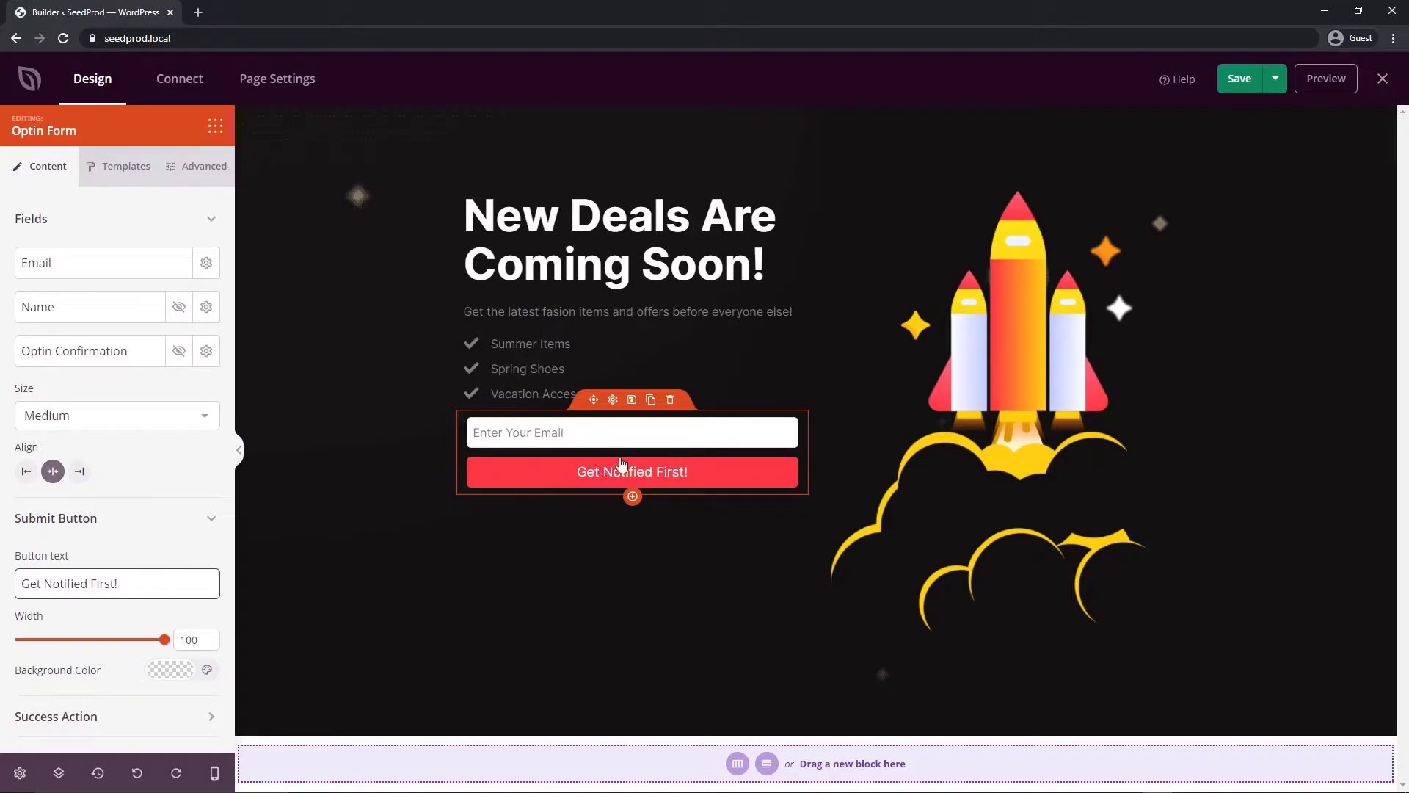
left_click(615, 471)
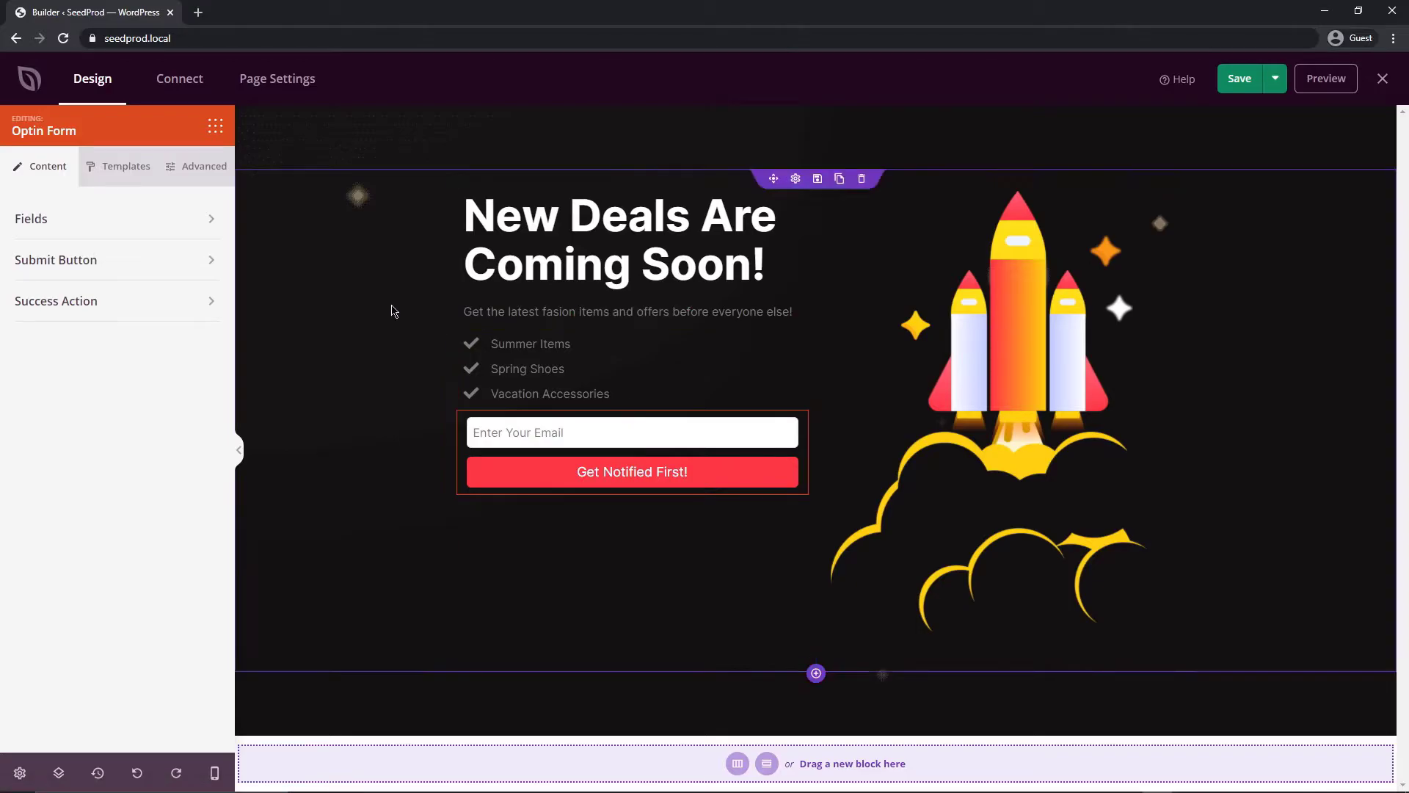
left_click(182, 80)
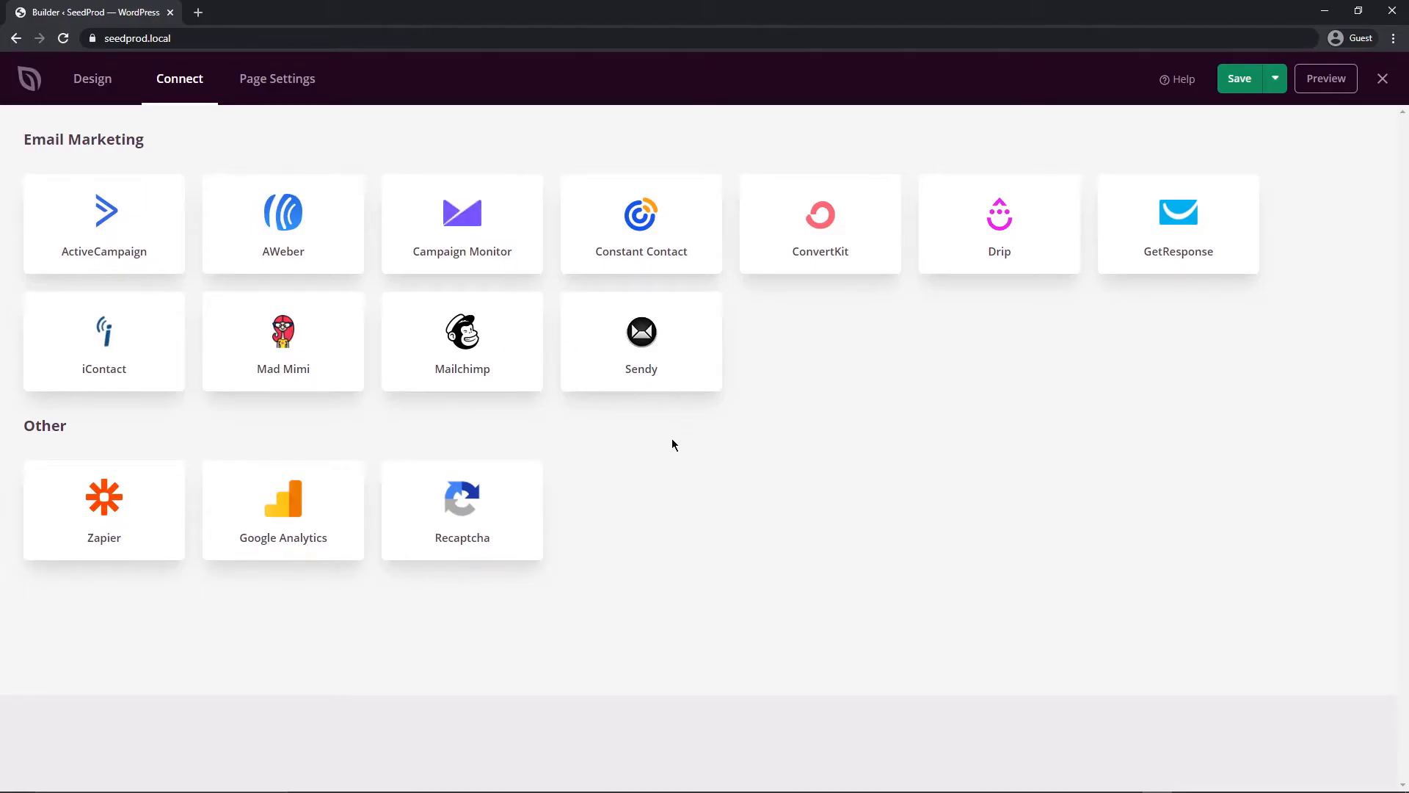
mouse_move(61, 464)
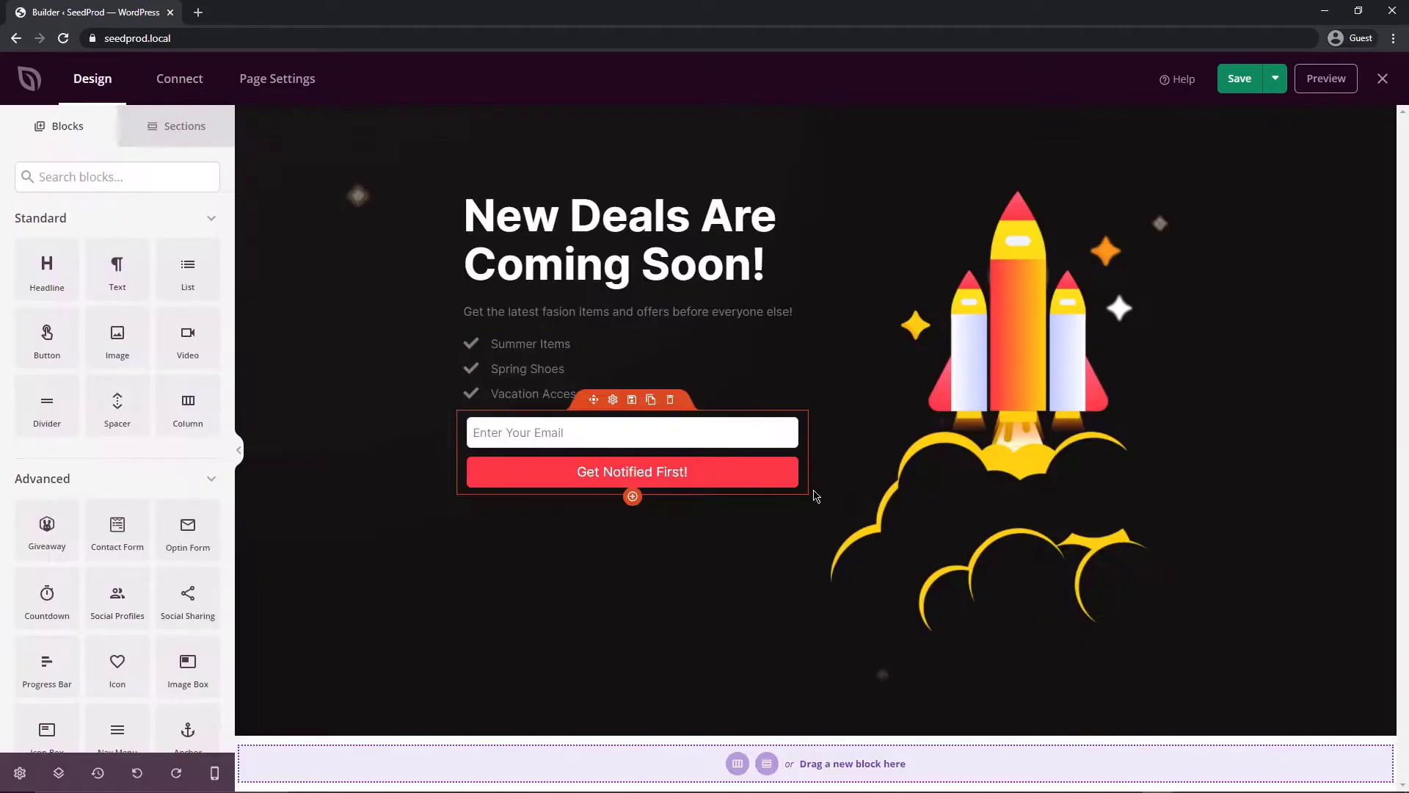
Delete the rocket image from the image block and check the media library without choosing anything
left_click(999, 419)
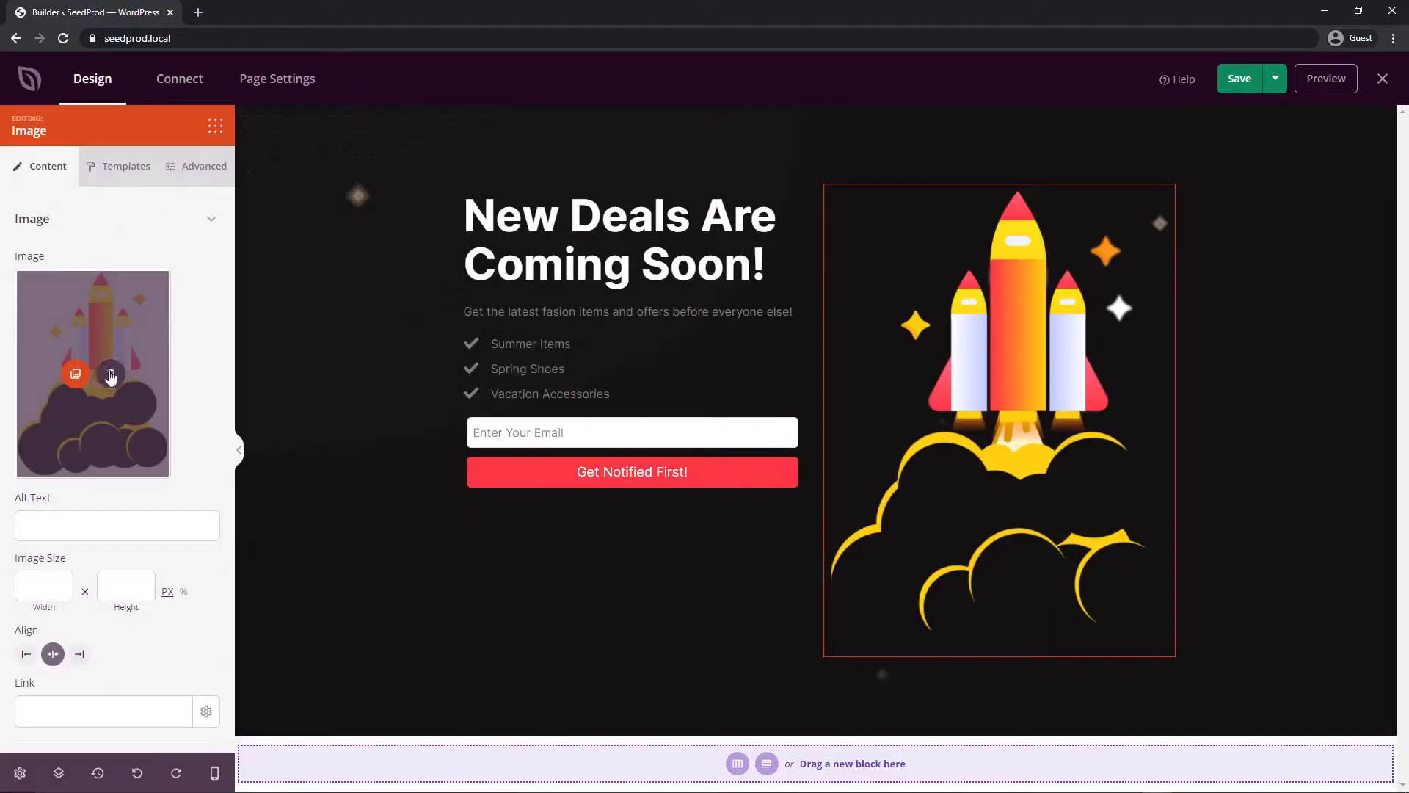
left_click(110, 374)
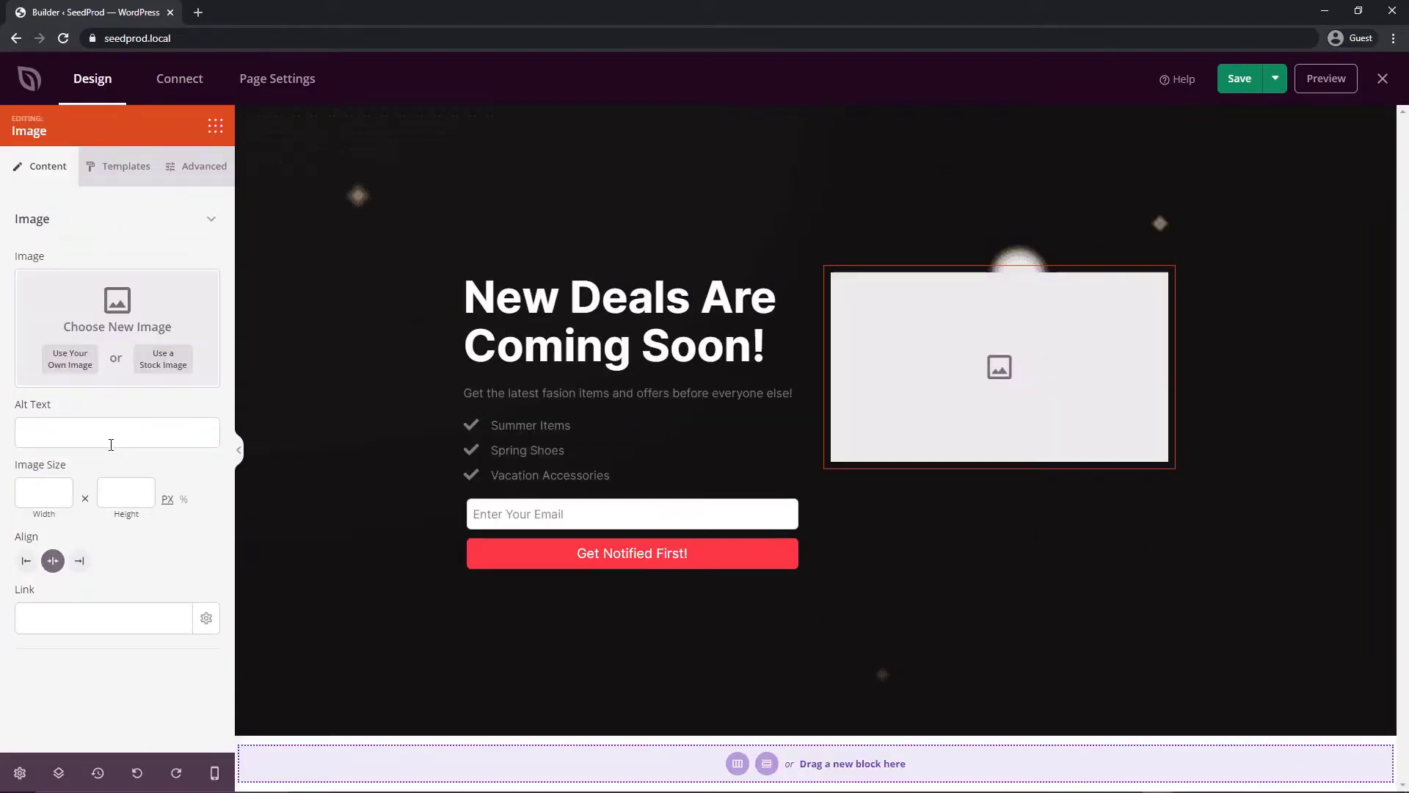
left_click(71, 359)
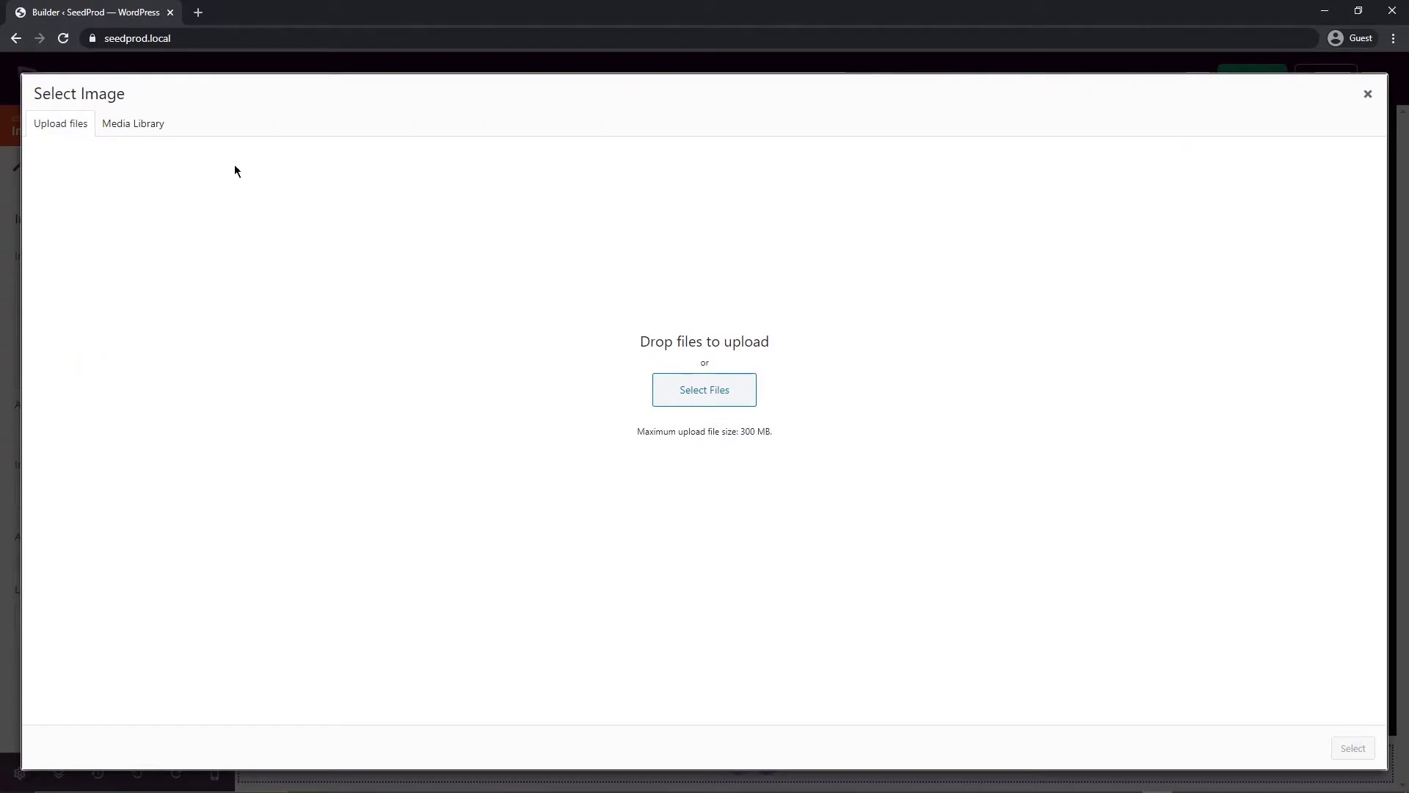
left_click(136, 125)
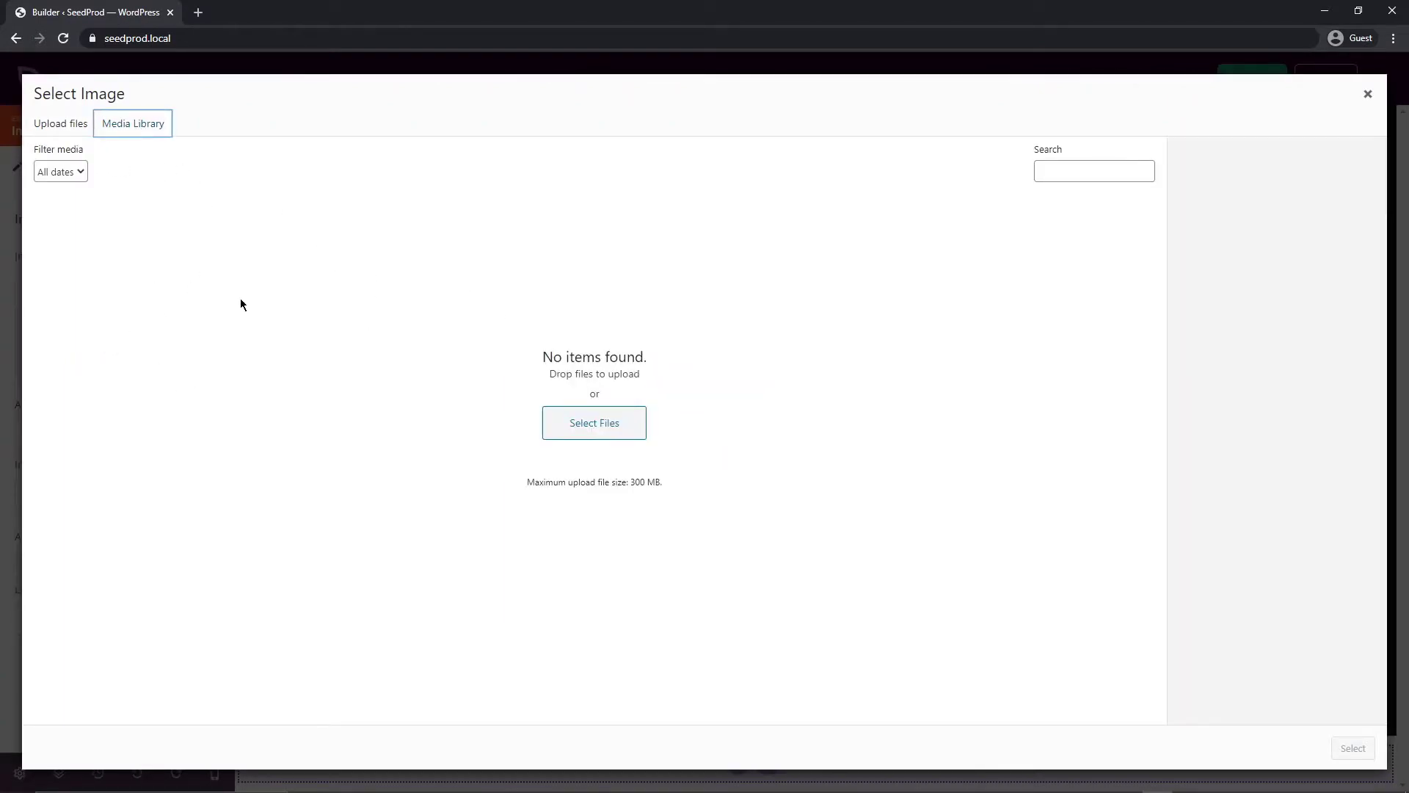
left_click(1368, 96)
Search stock images for 'Vacation' and use the open suitcase and straw hat photo
left_click(168, 365)
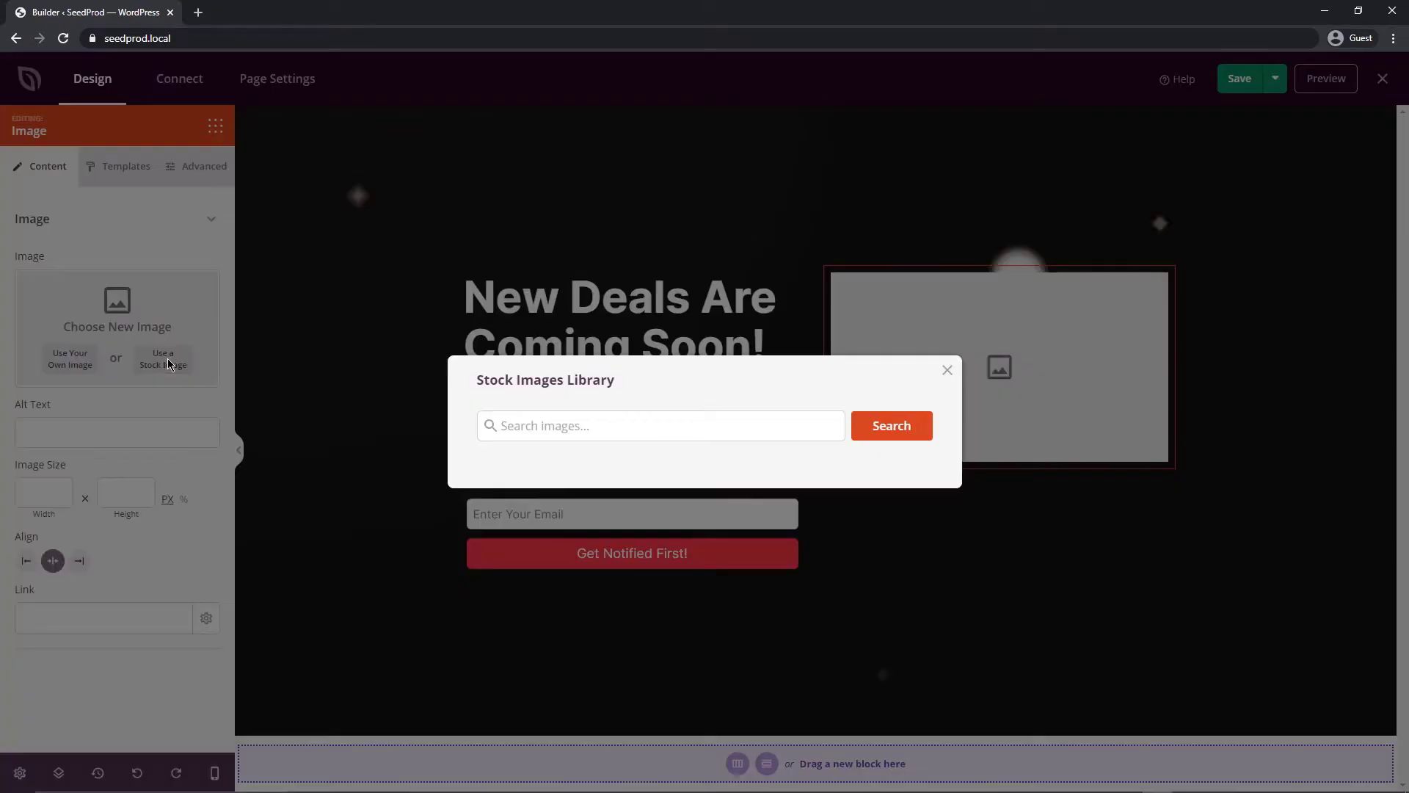
left_click(564, 418)
type("Vacation")
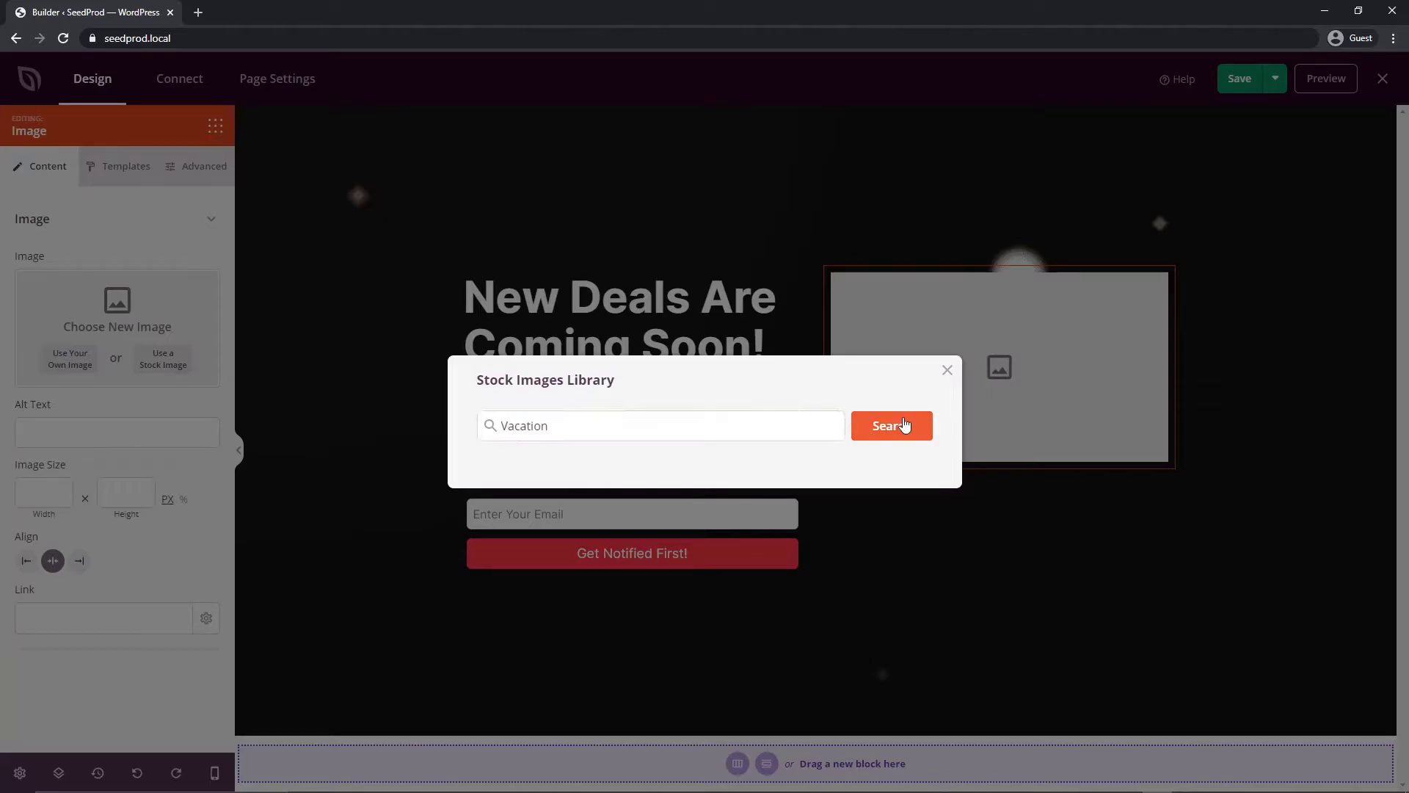
left_click(909, 425)
left_click(558, 415)
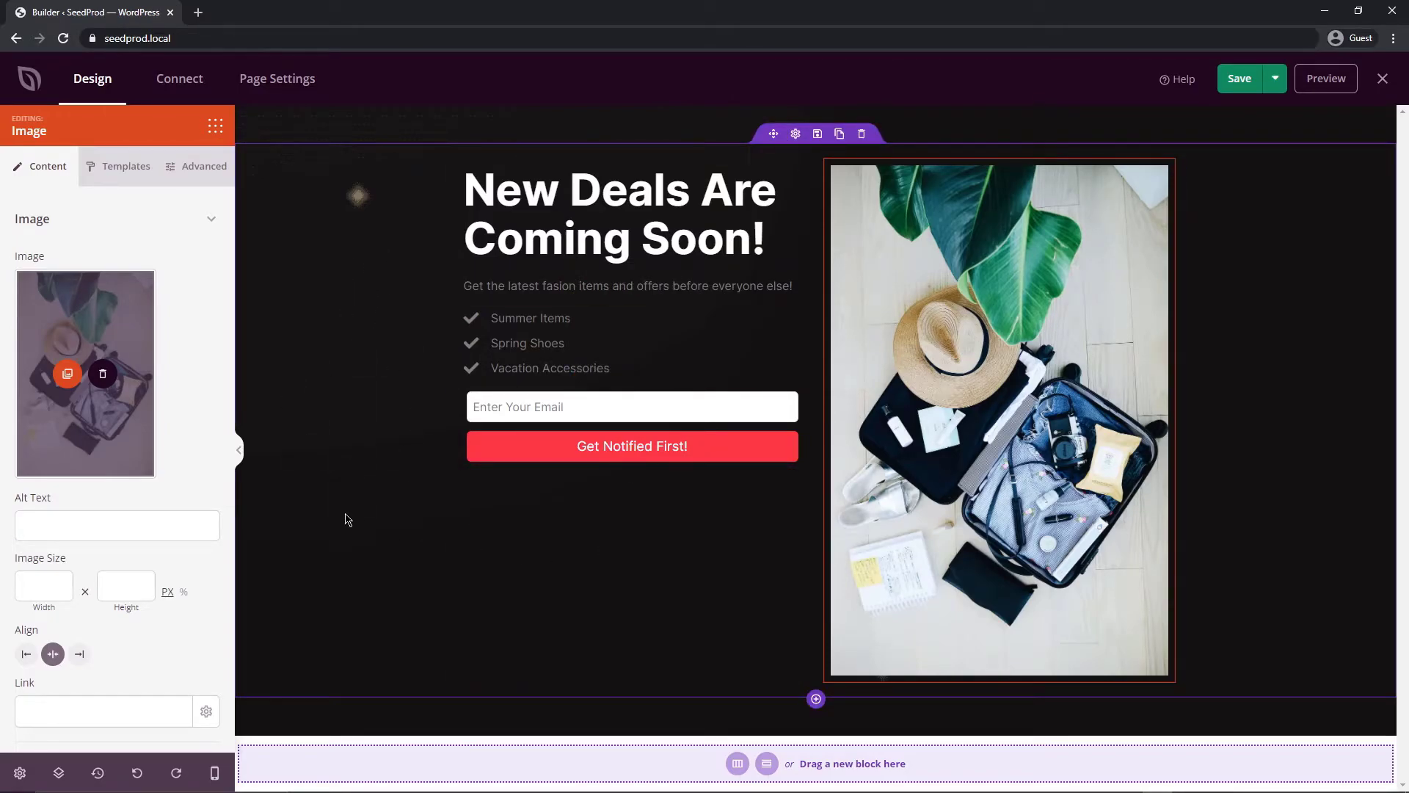
Apply the green colour palette from Global Settings > Colors
left_click(20, 774)
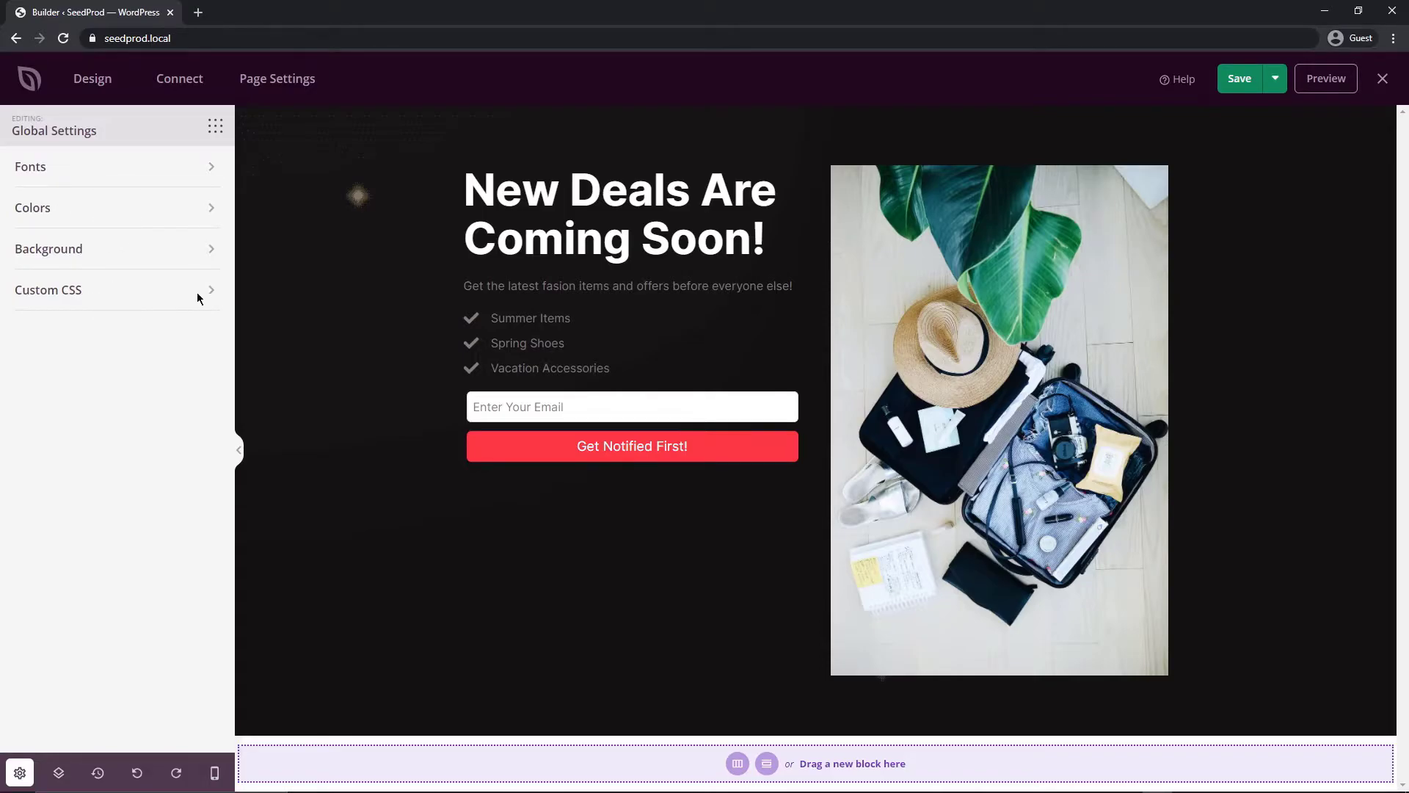
left_click(125, 209)
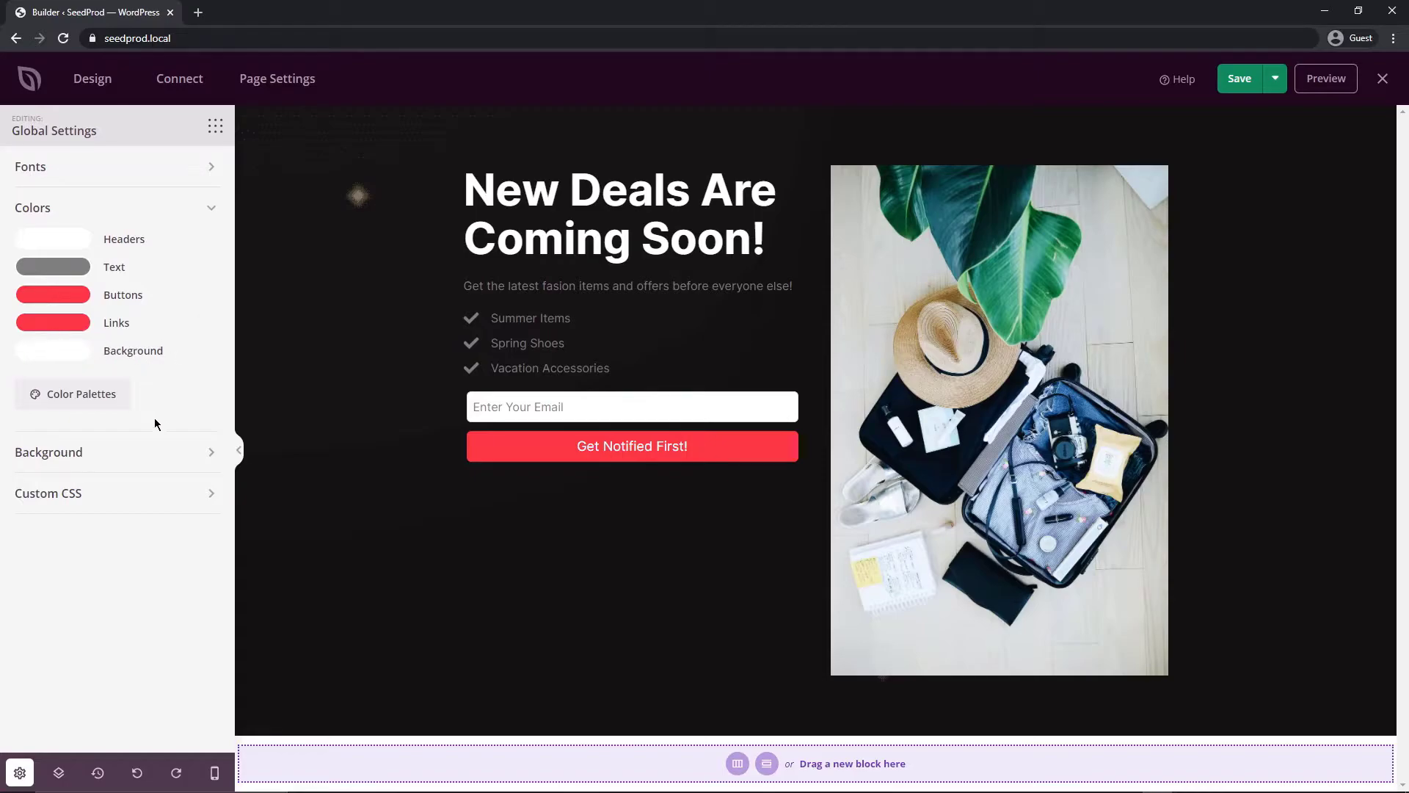
left_click(71, 397)
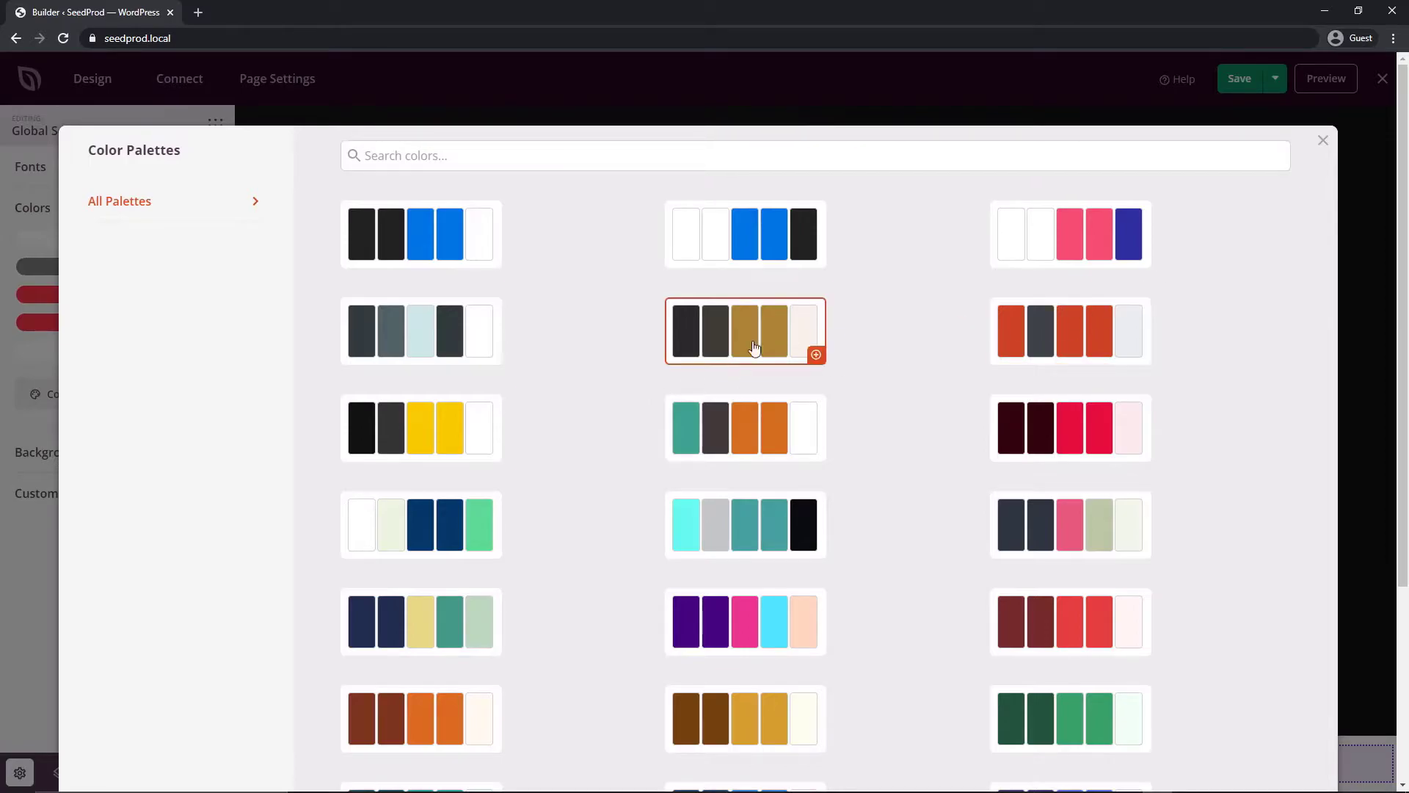
scroll(884, 540, "down", 4)
scroll(885, 549, "up", 1)
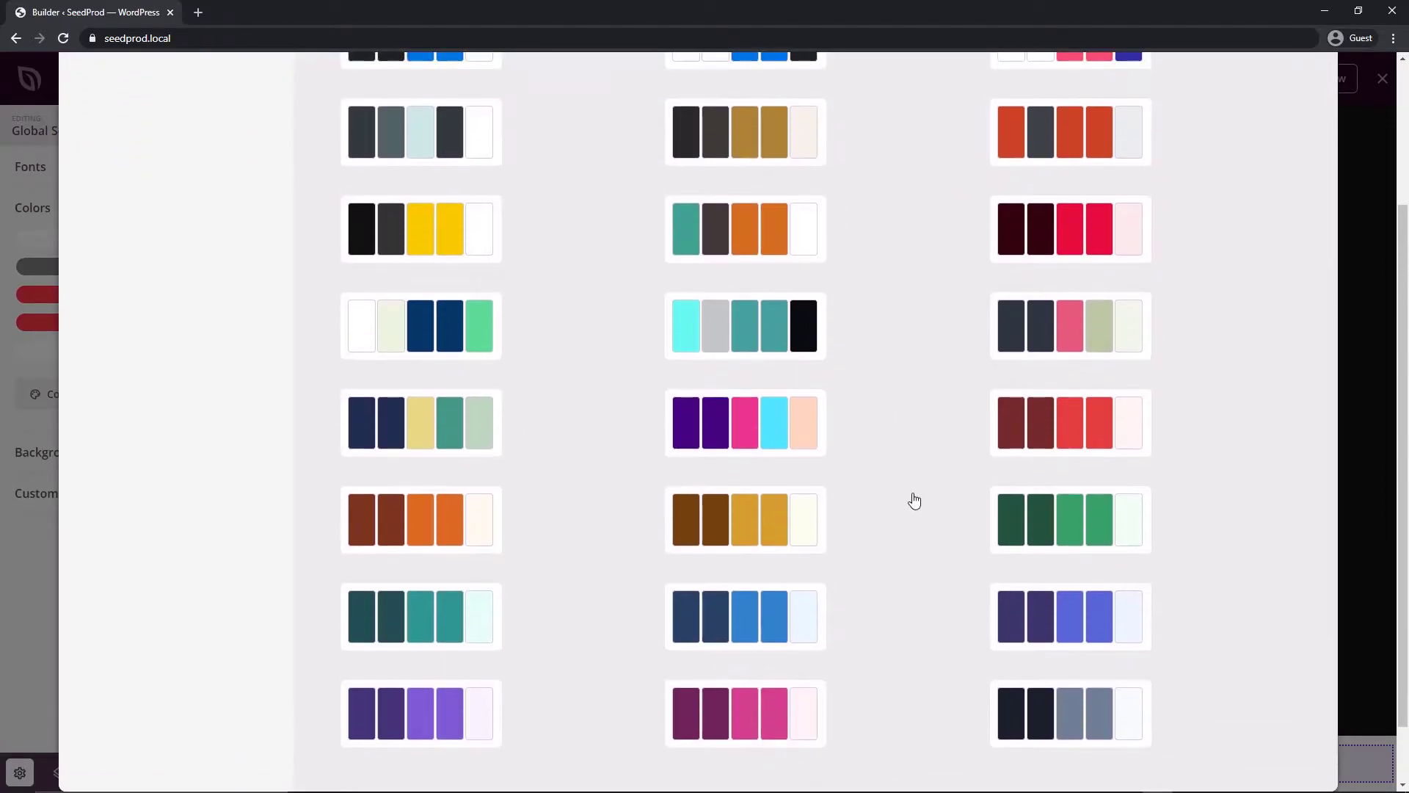
left_click(1079, 534)
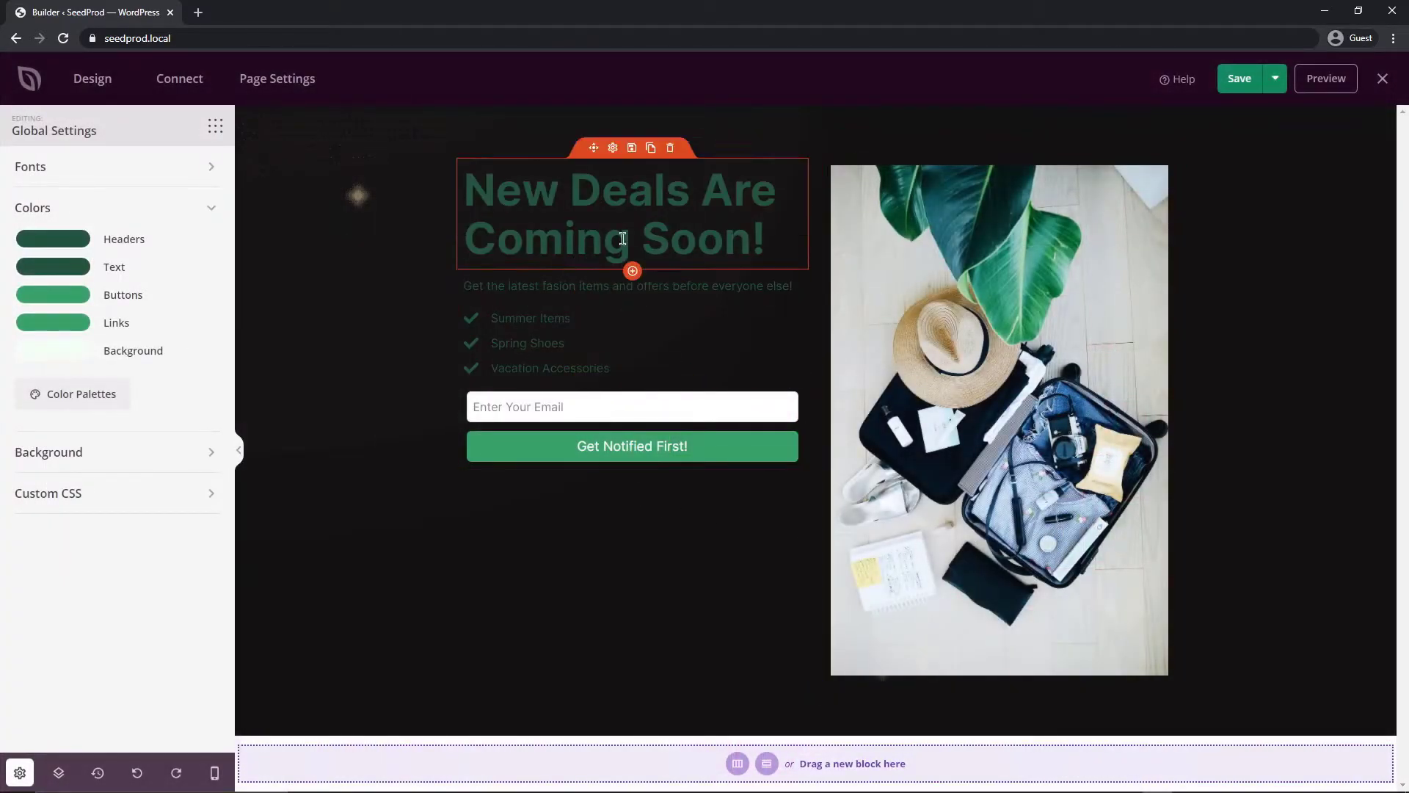
Set the Headers colour to mint #92F1C4 and the Text colour to white #FFFFFF
left_click(74, 239)
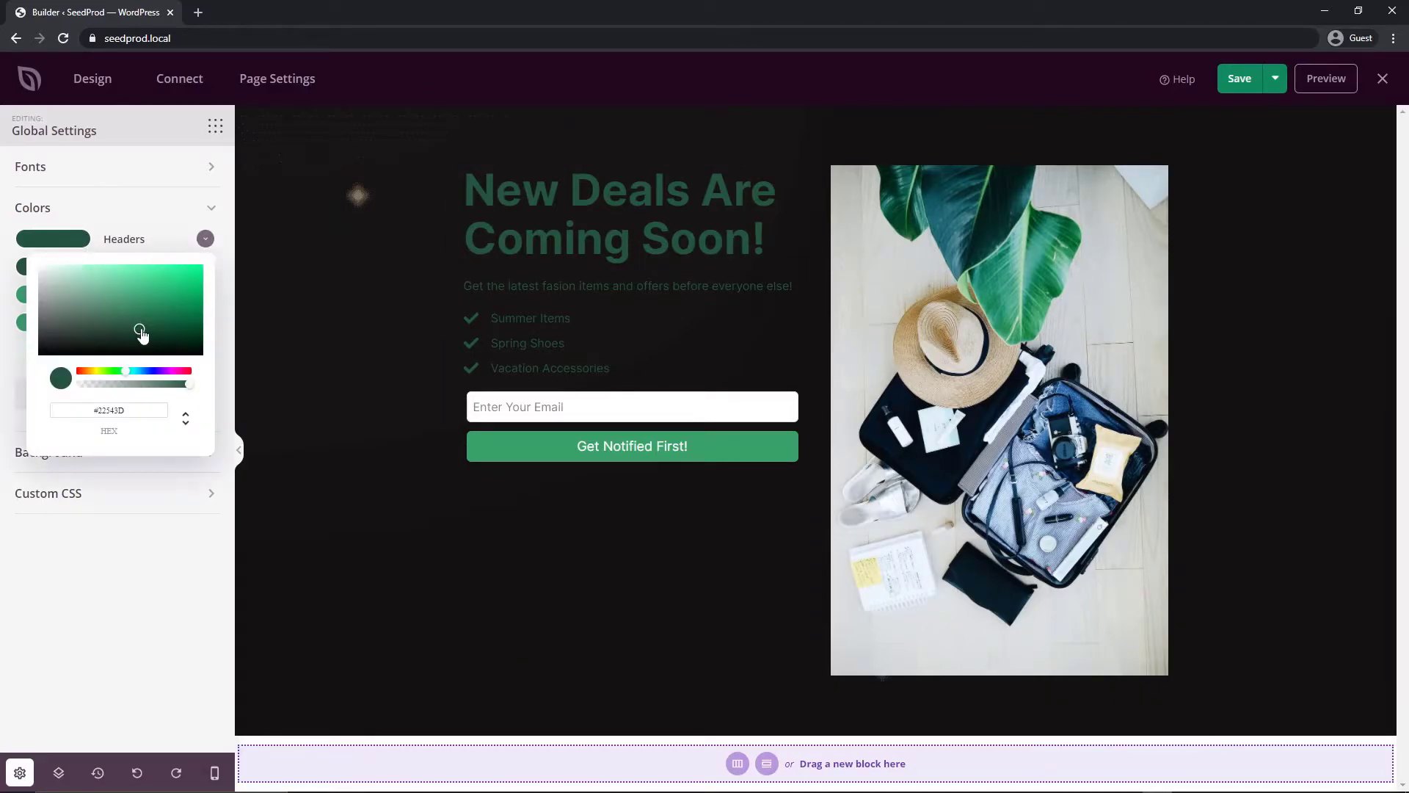
left_click_drag(142, 334, 105, 273)
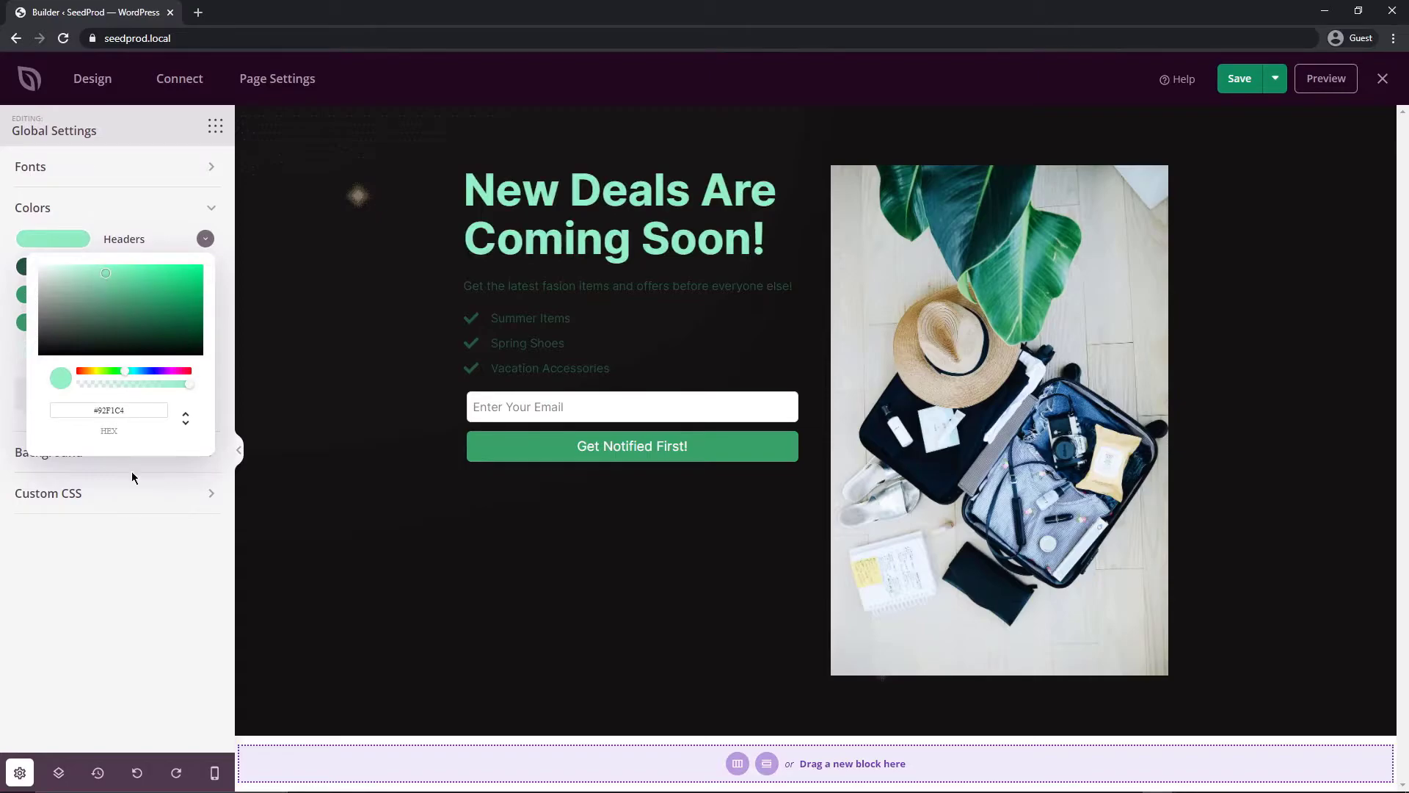
left_click(132, 477)
left_click(56, 266)
left_click_drag(96, 348, 22, 276)
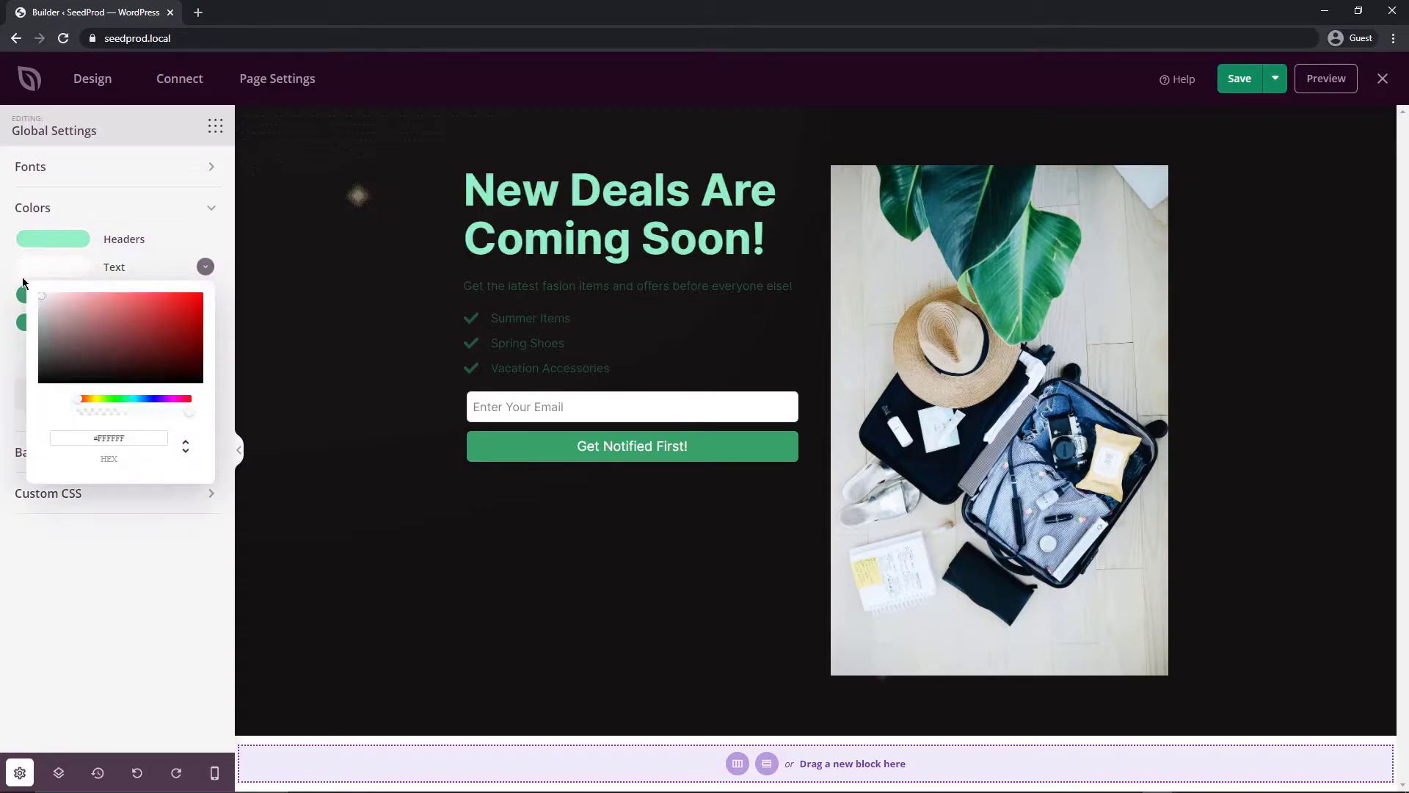
left_click(119, 529)
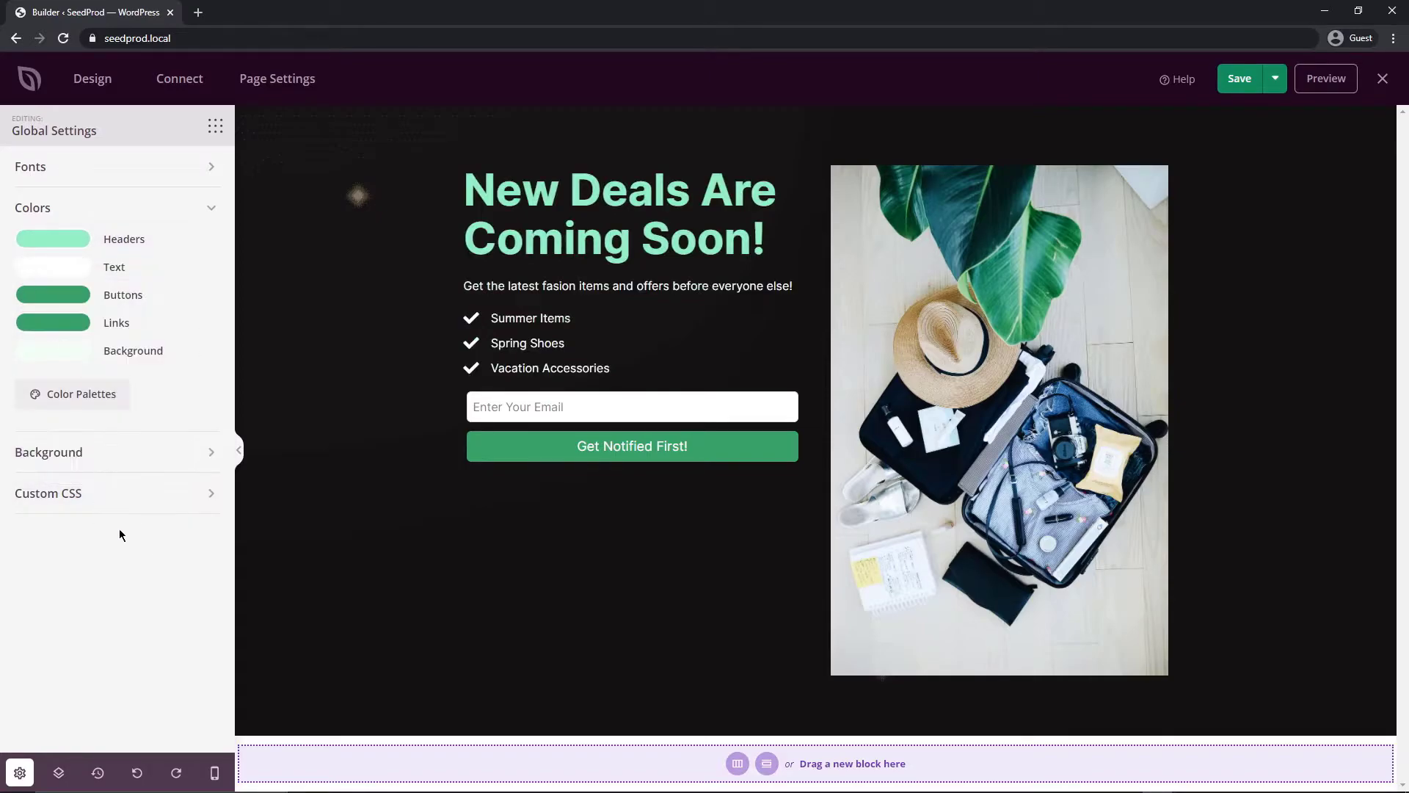
Choose Roboto as the global Header Font and Open Sans as the Body Text Font
left_click(201, 166)
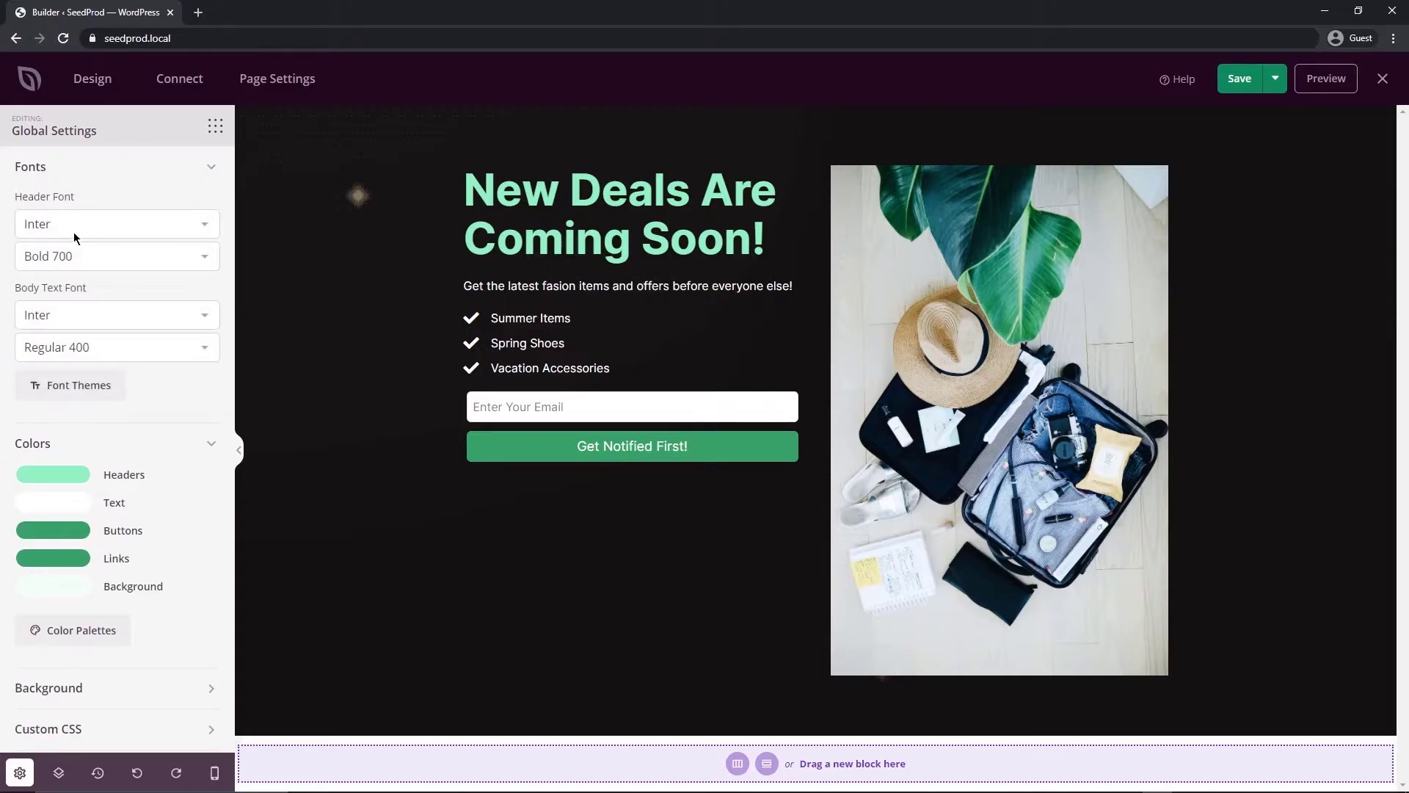
left_click_drag(203, 229, 89, 231)
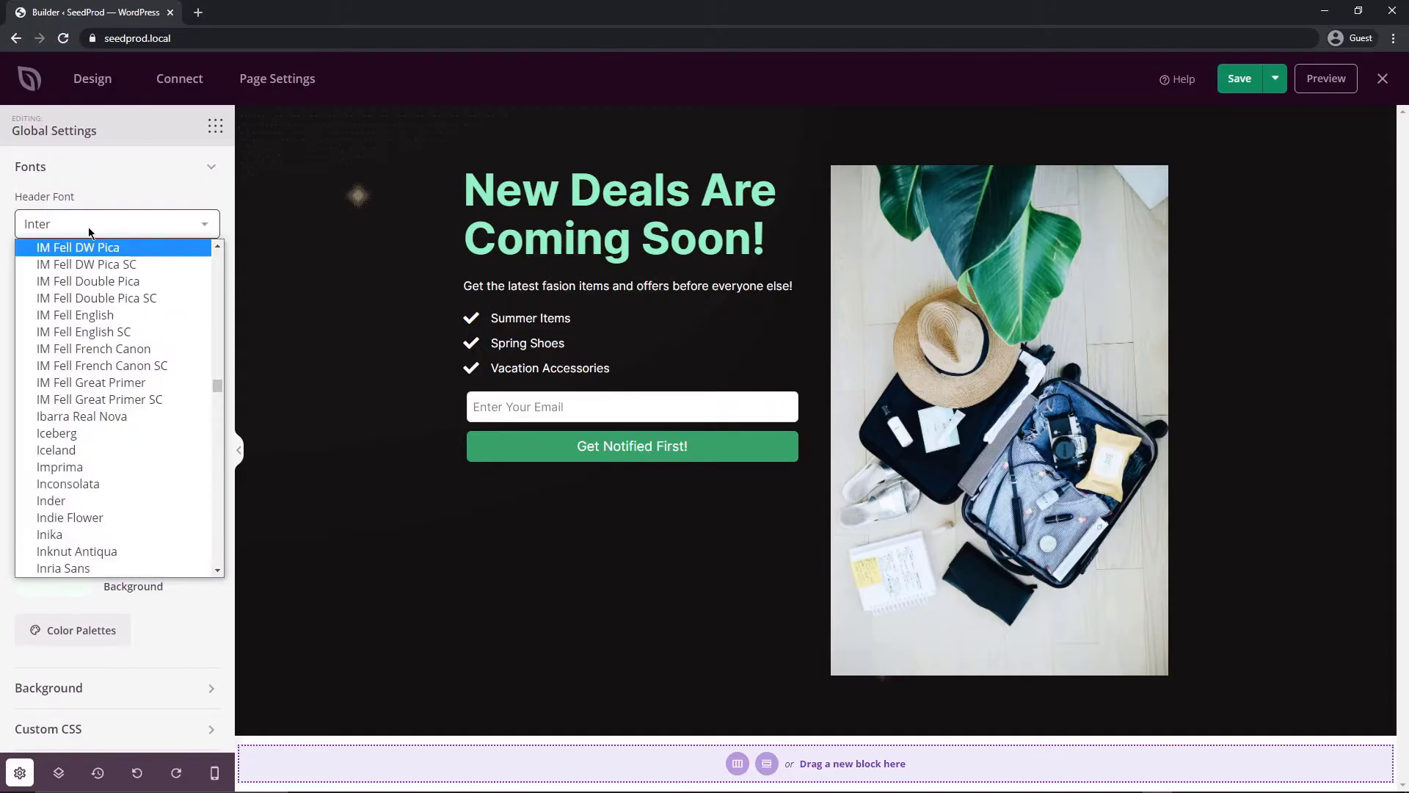
type("roboto")
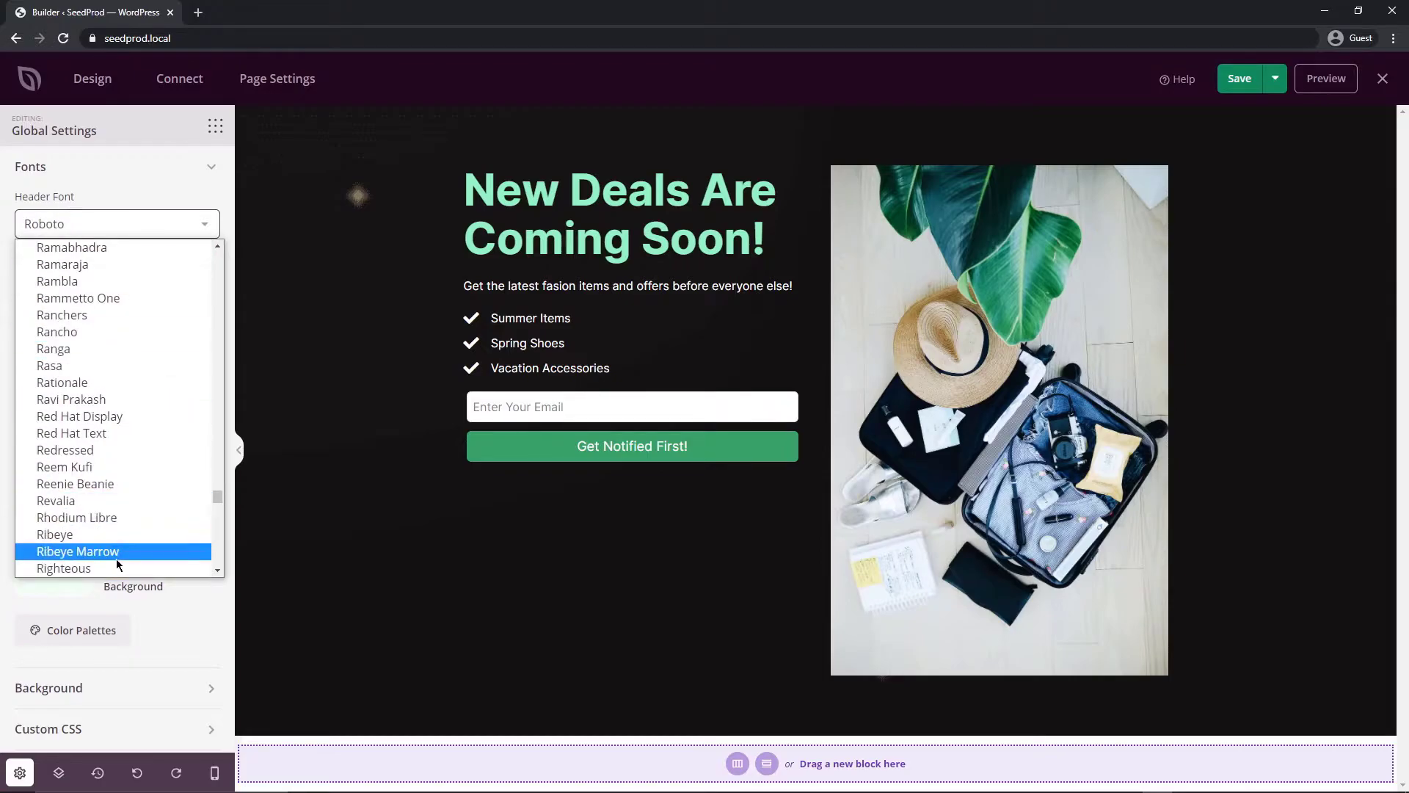
key("Return")
left_click(117, 315)
type("open")
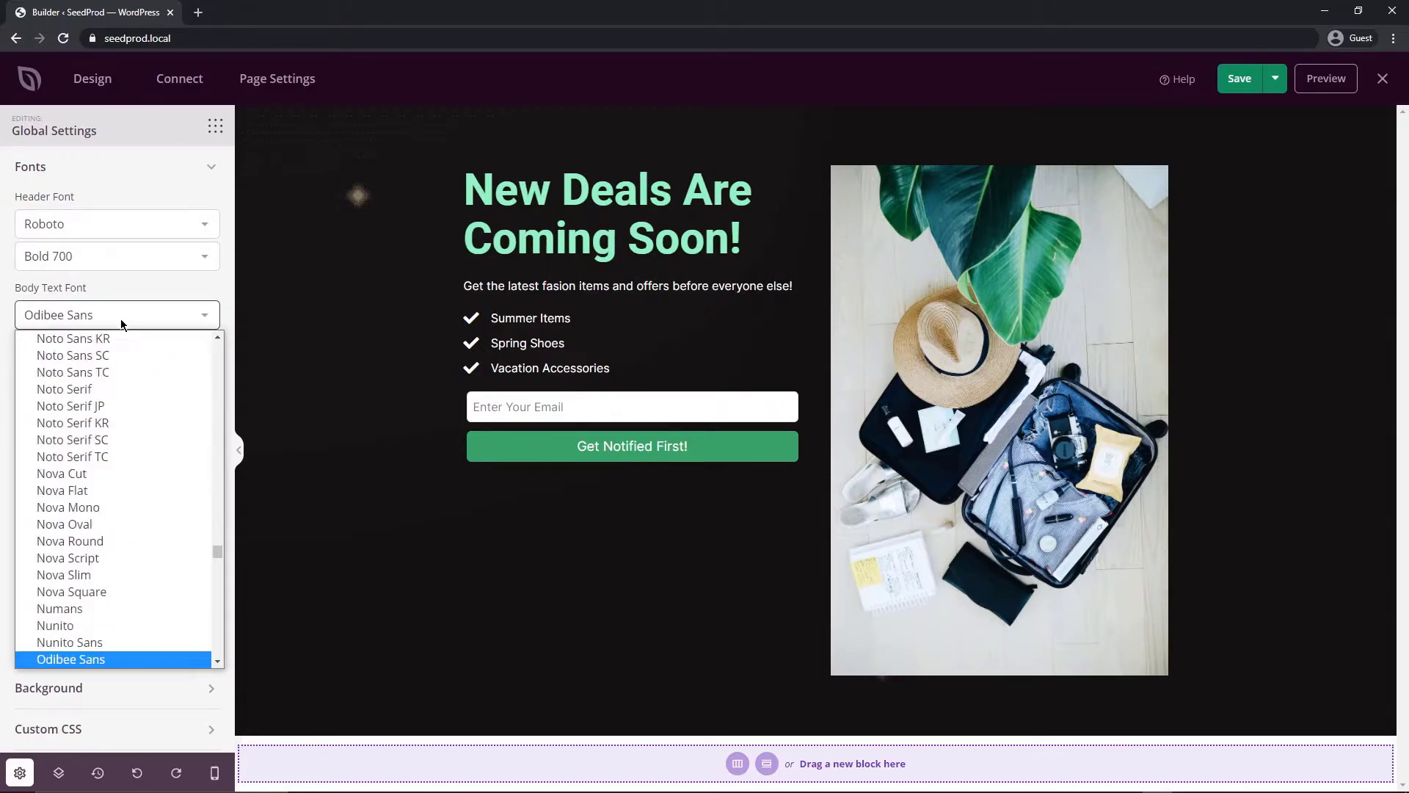
key("Return")
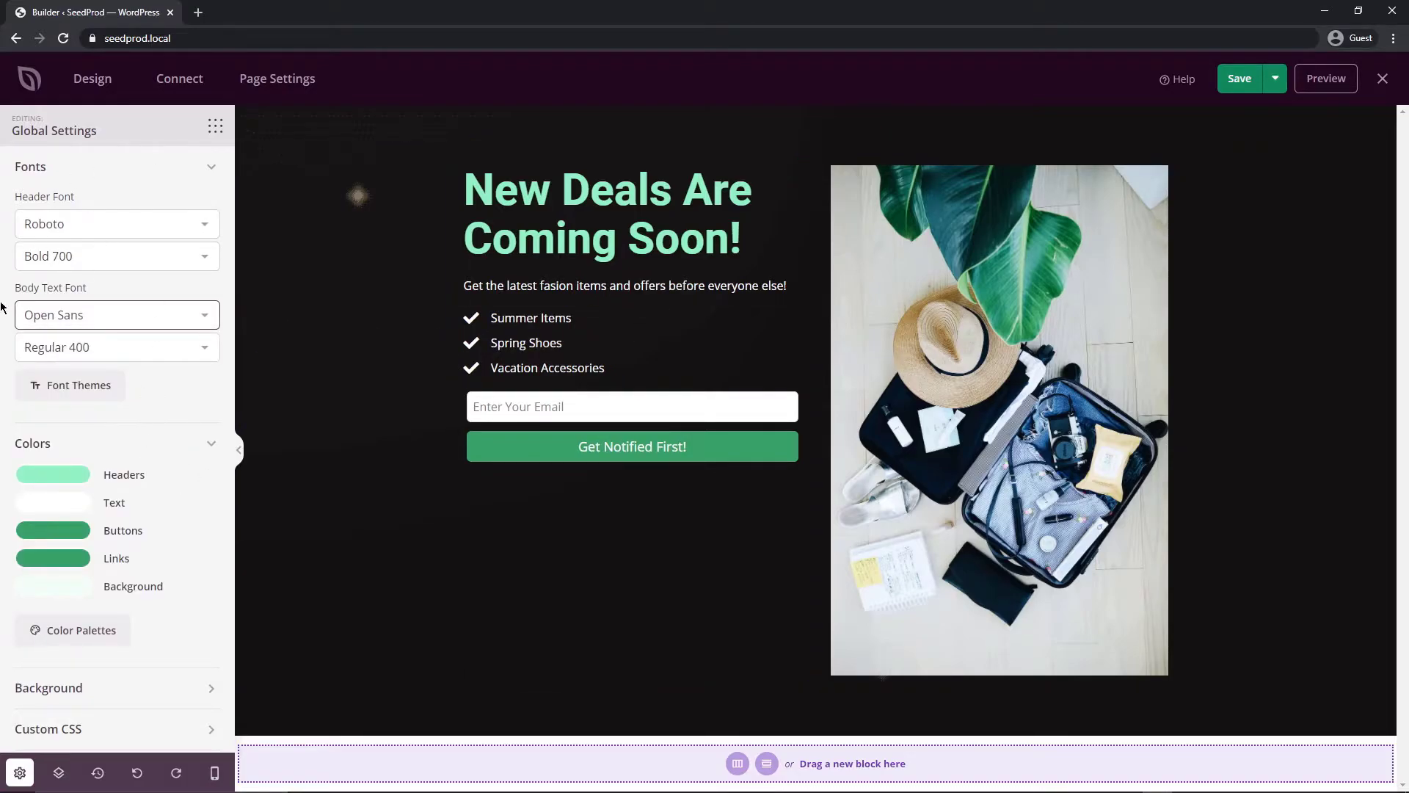
left_click(209, 174)
left_click(96, 202)
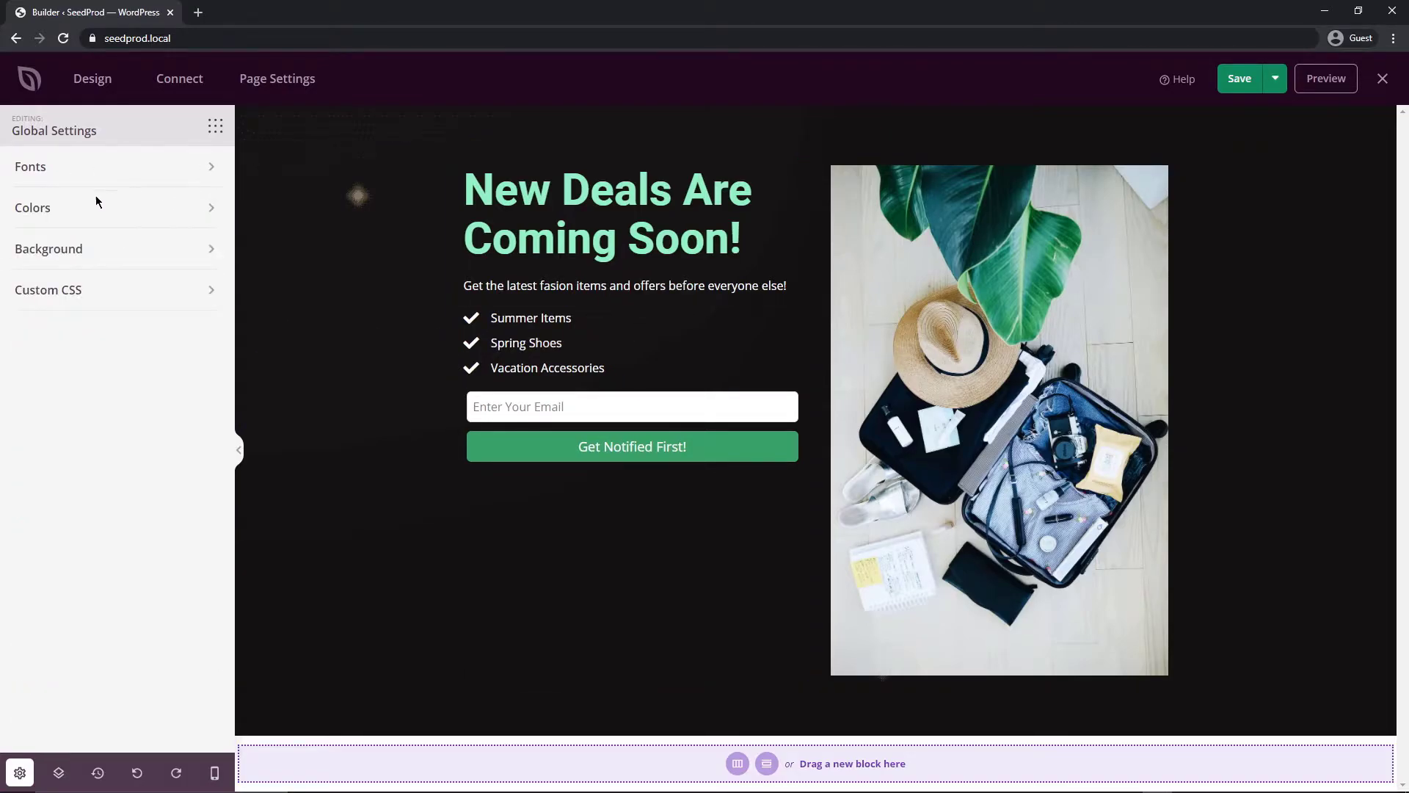
Delete the starry global background image and keep the Solid background style
left_click(94, 250)
mouse_move(113, 398)
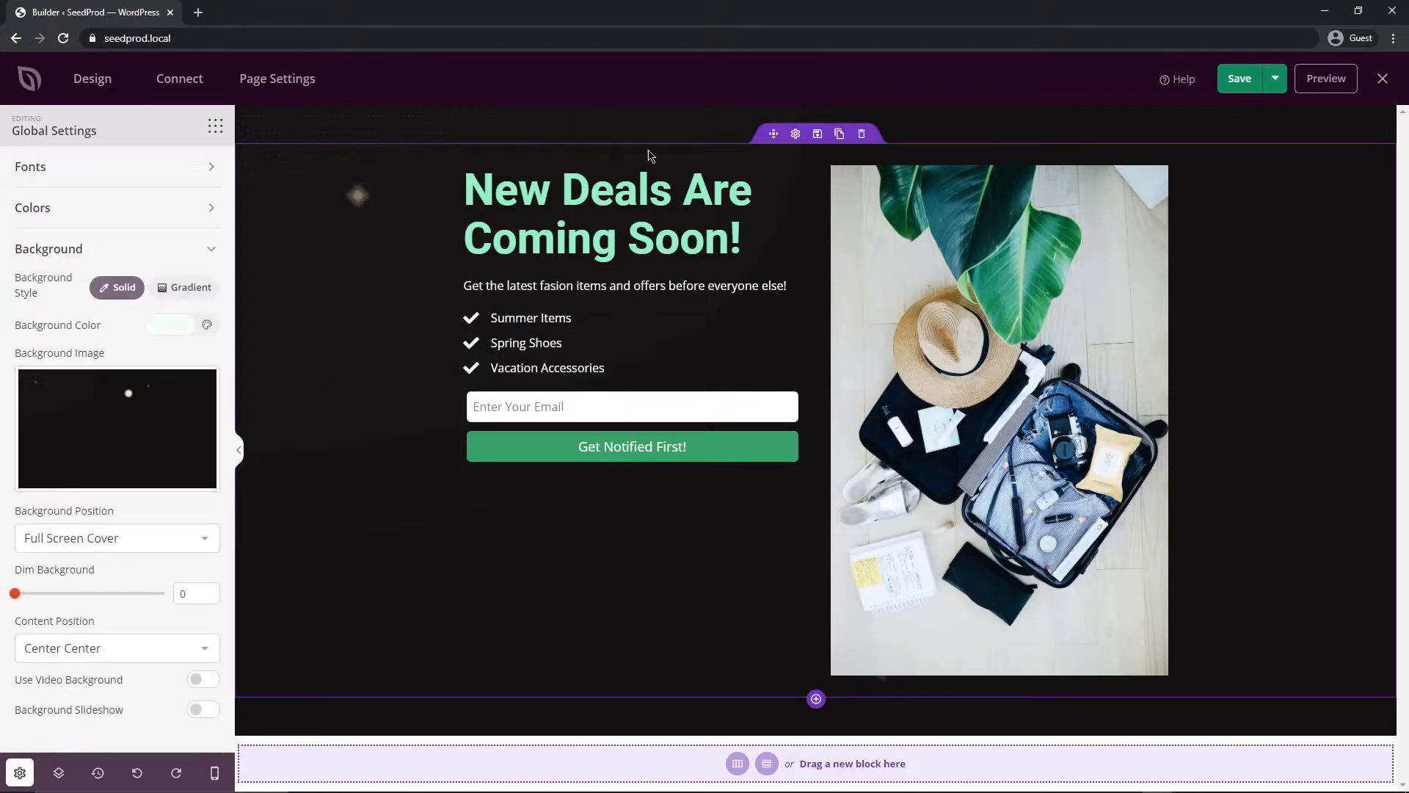
left_click(133, 429)
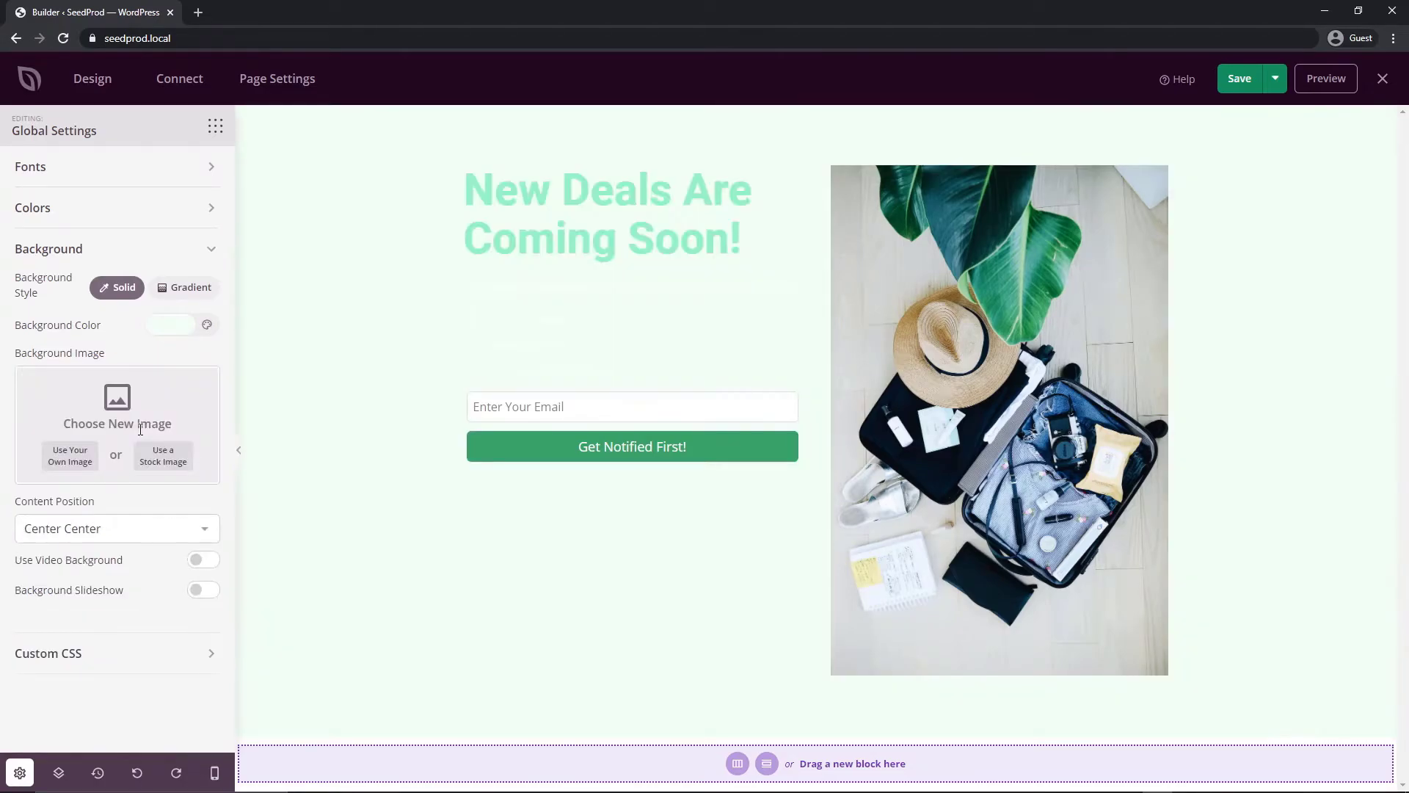
left_click(177, 293)
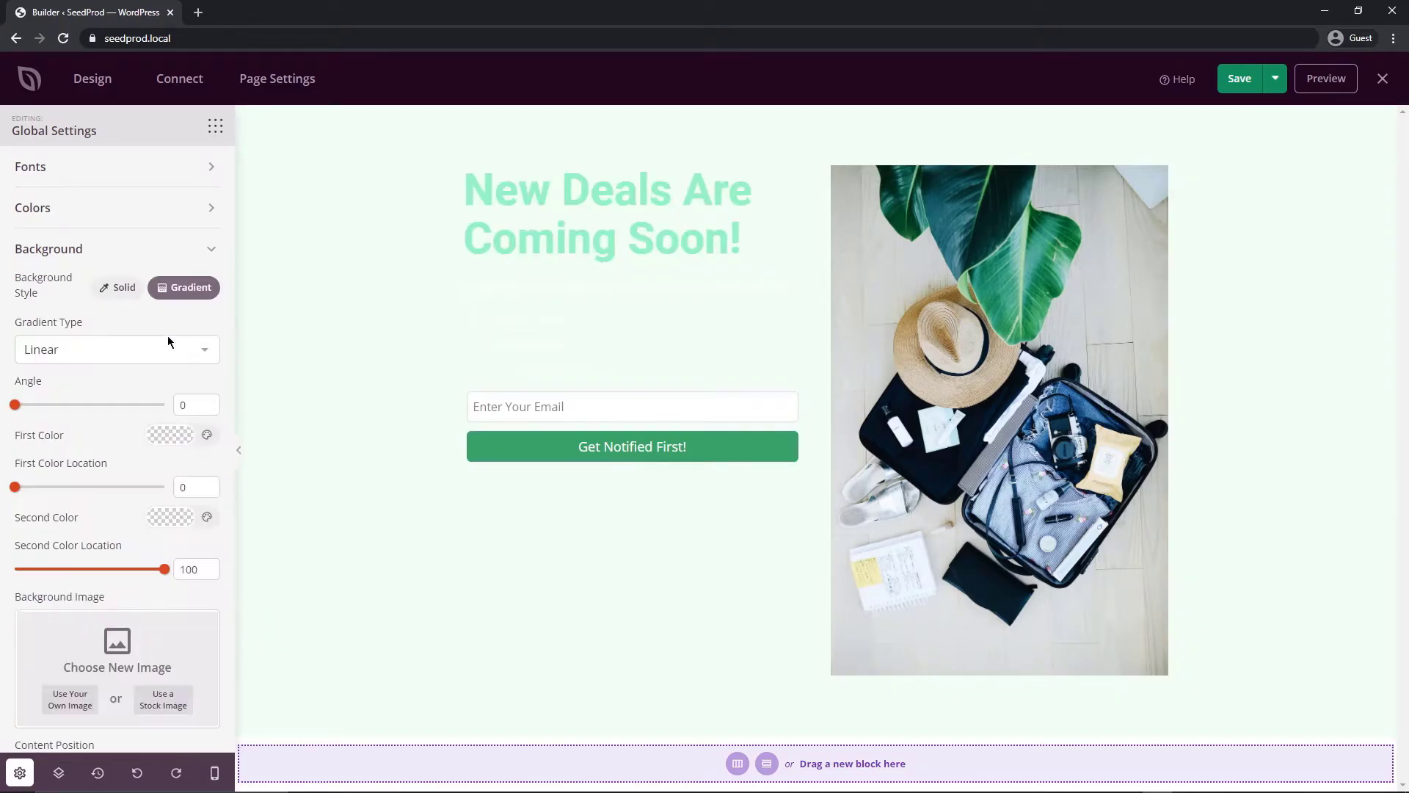
left_click(117, 288)
Set the page Background Color to a dark navy blue
left_click(159, 324)
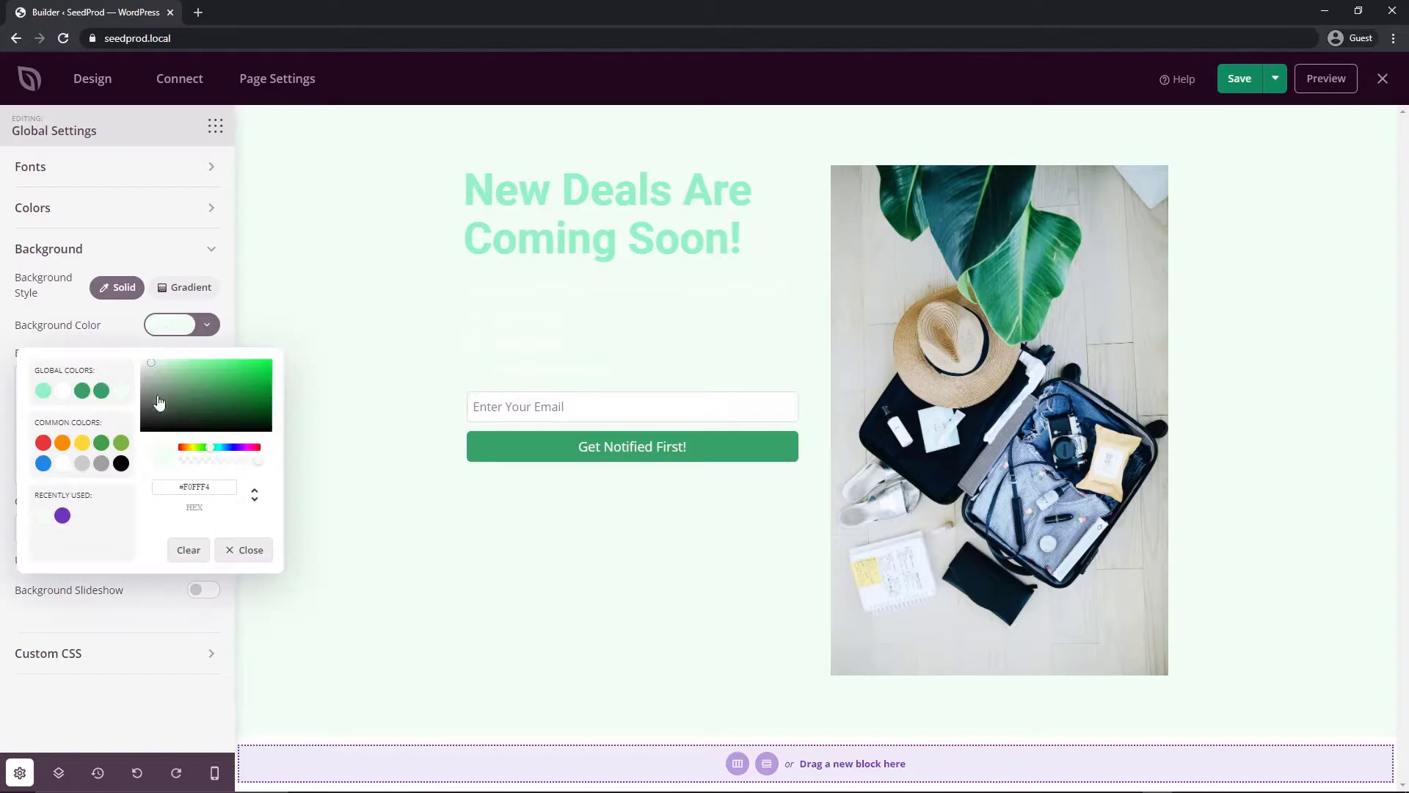
left_click(43, 463)
left_click_drag(257, 376, 248, 422)
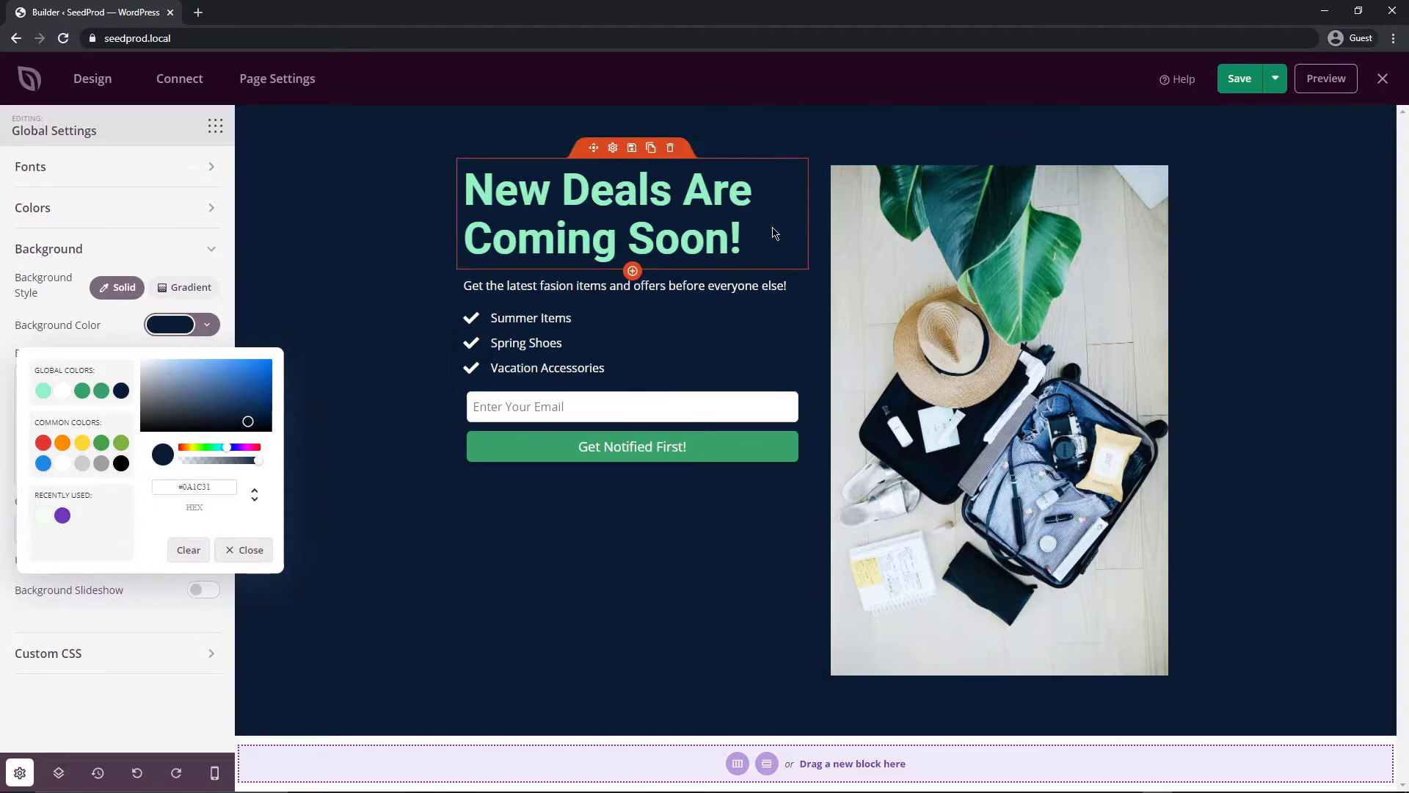
left_click(158, 707)
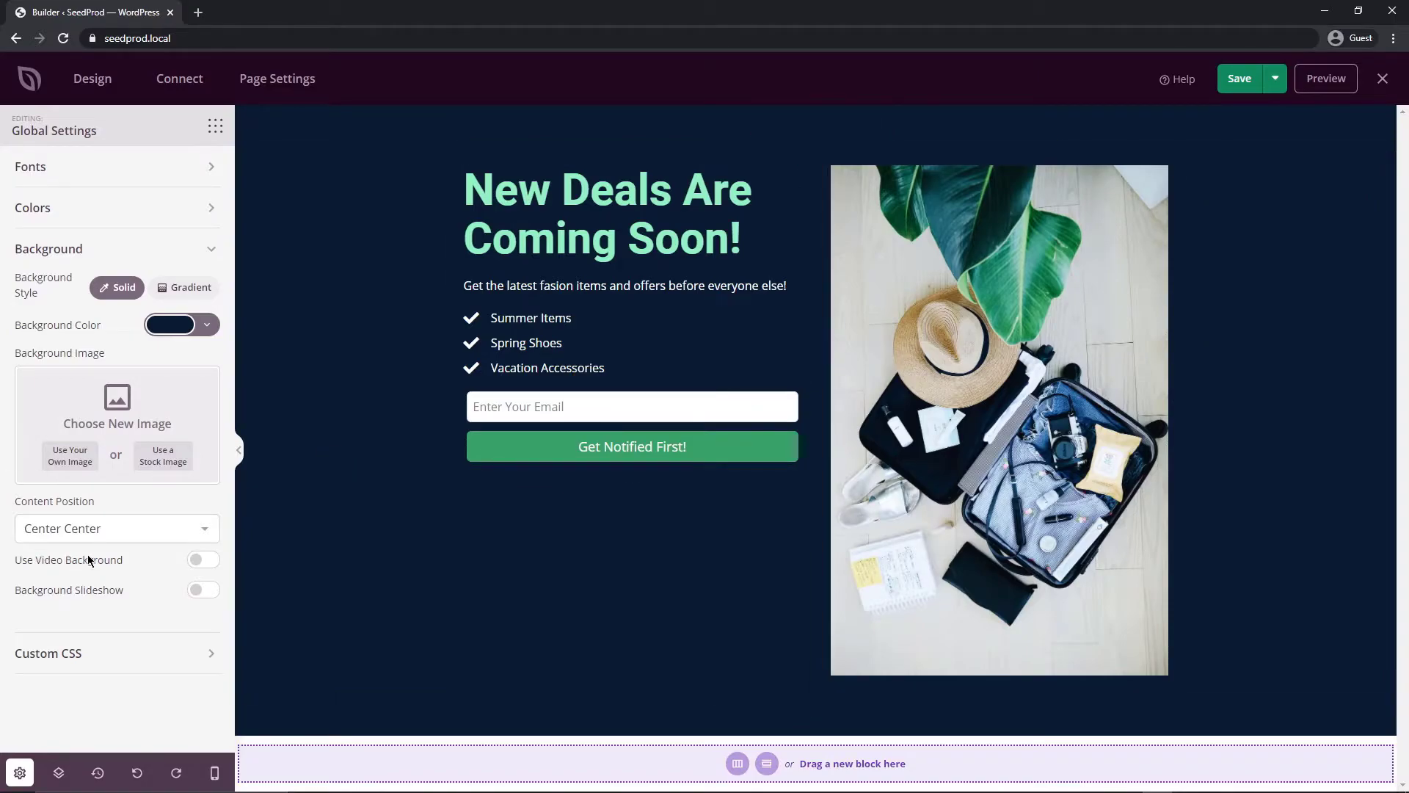
left_click(211, 252)
left_click(215, 126)
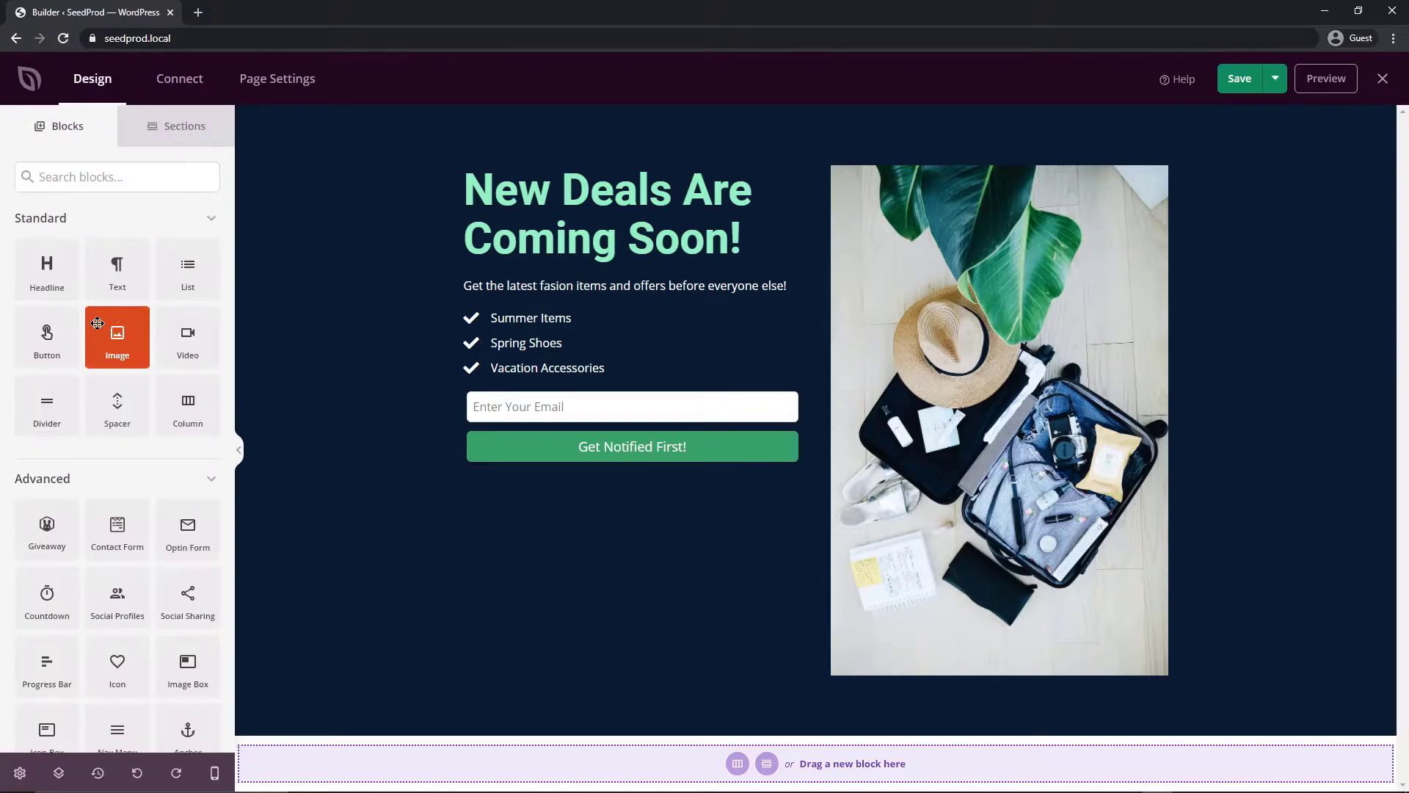
left_click_drag(188, 339, 633, 404)
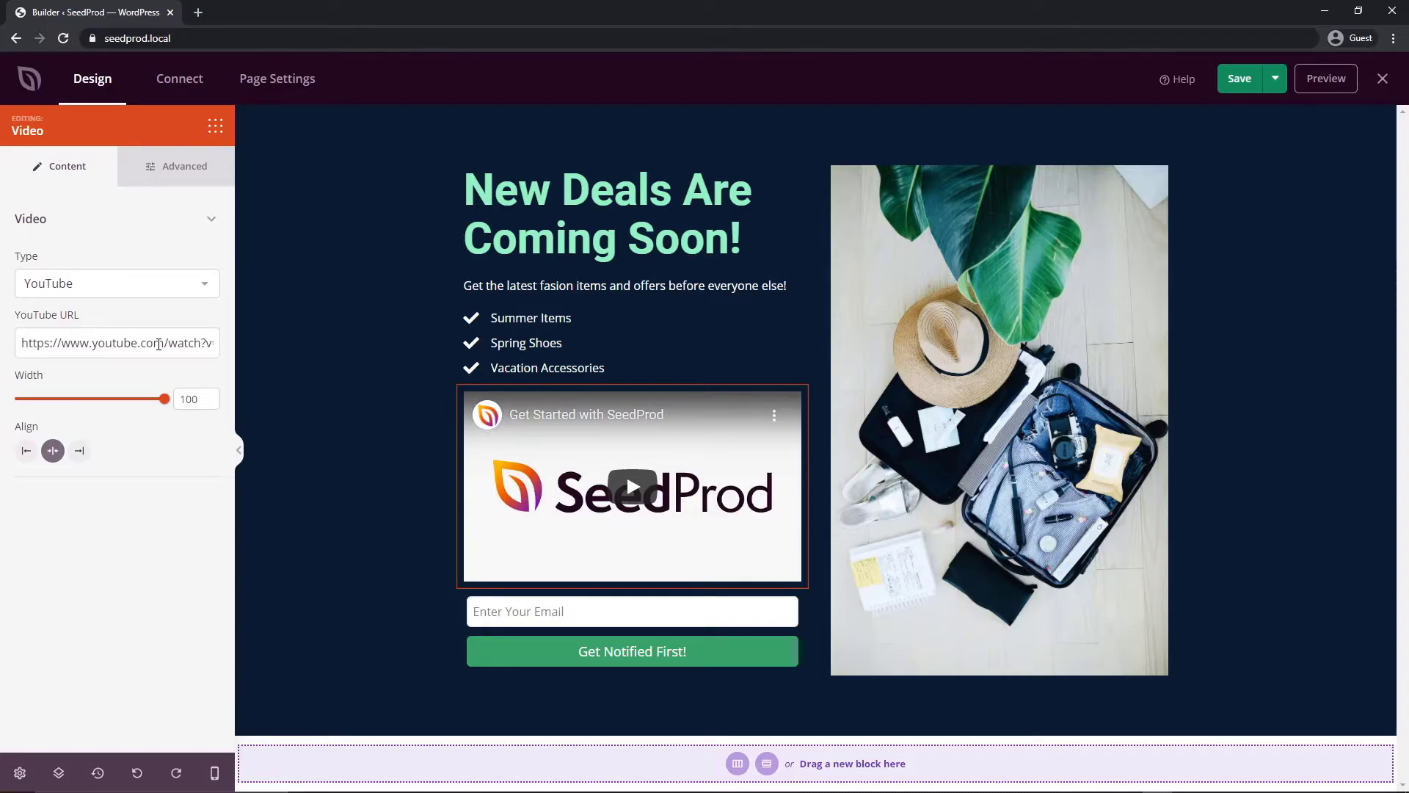
left_click(215, 126)
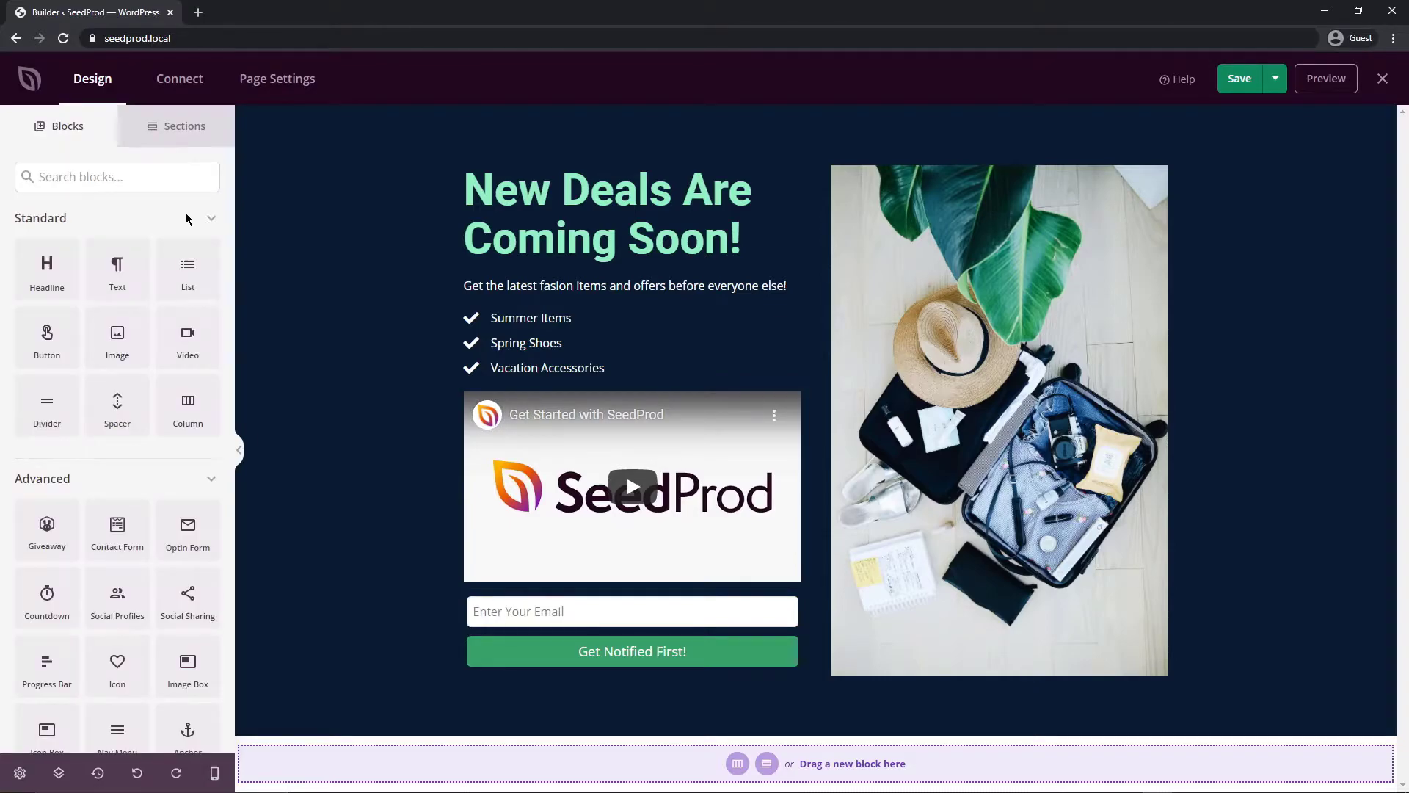
scroll(117, 411, "down", 2)
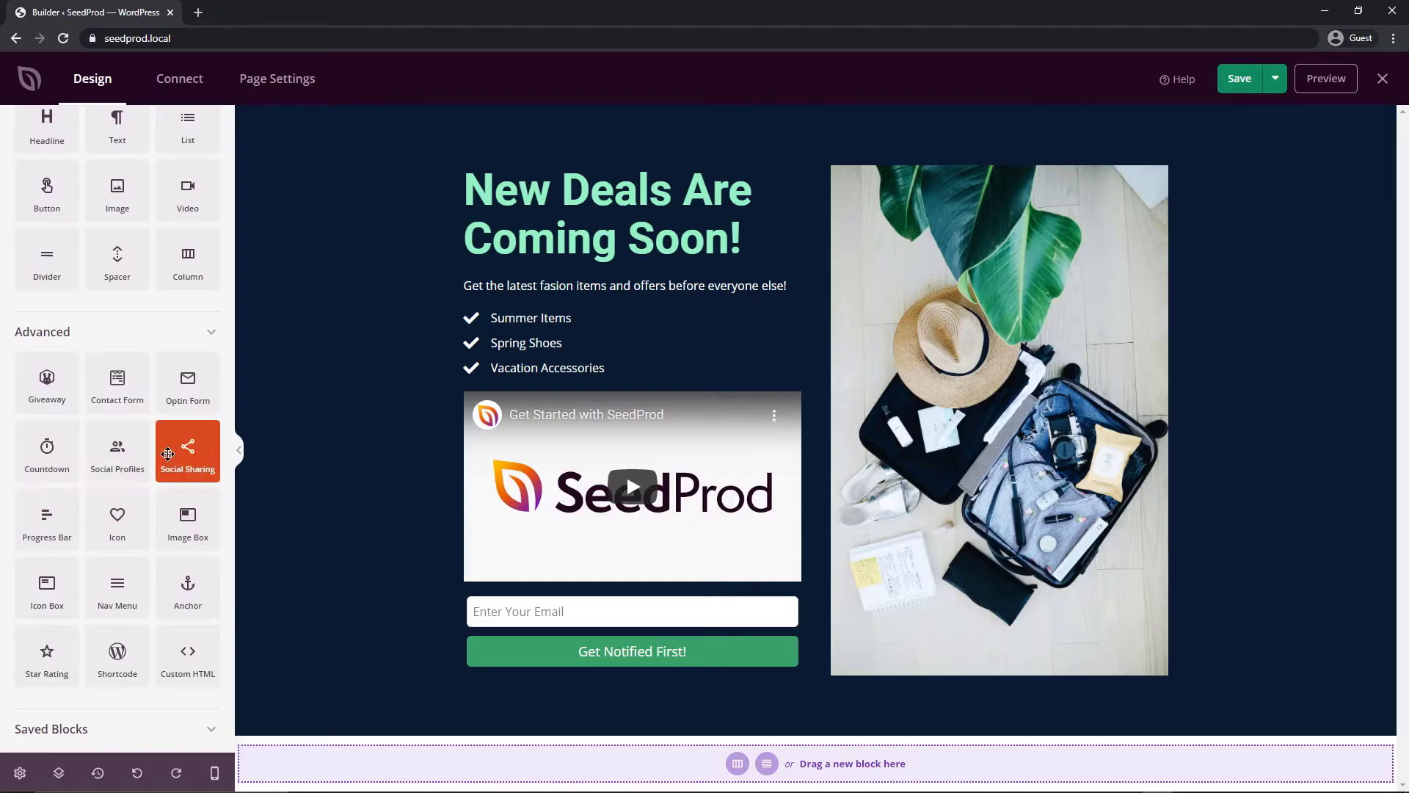
scroll(118, 610, "down", 1)
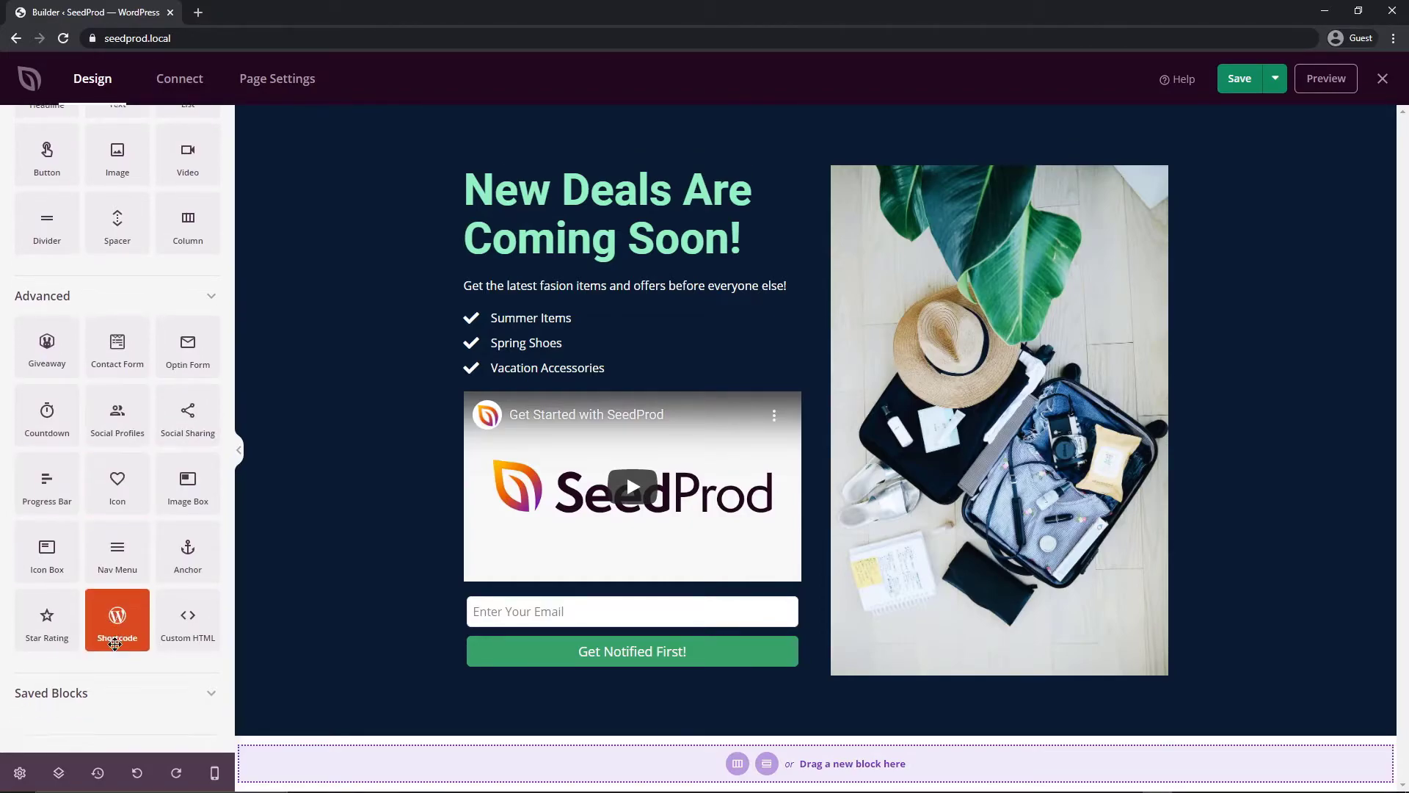
left_click_drag(47, 620, 632, 400)
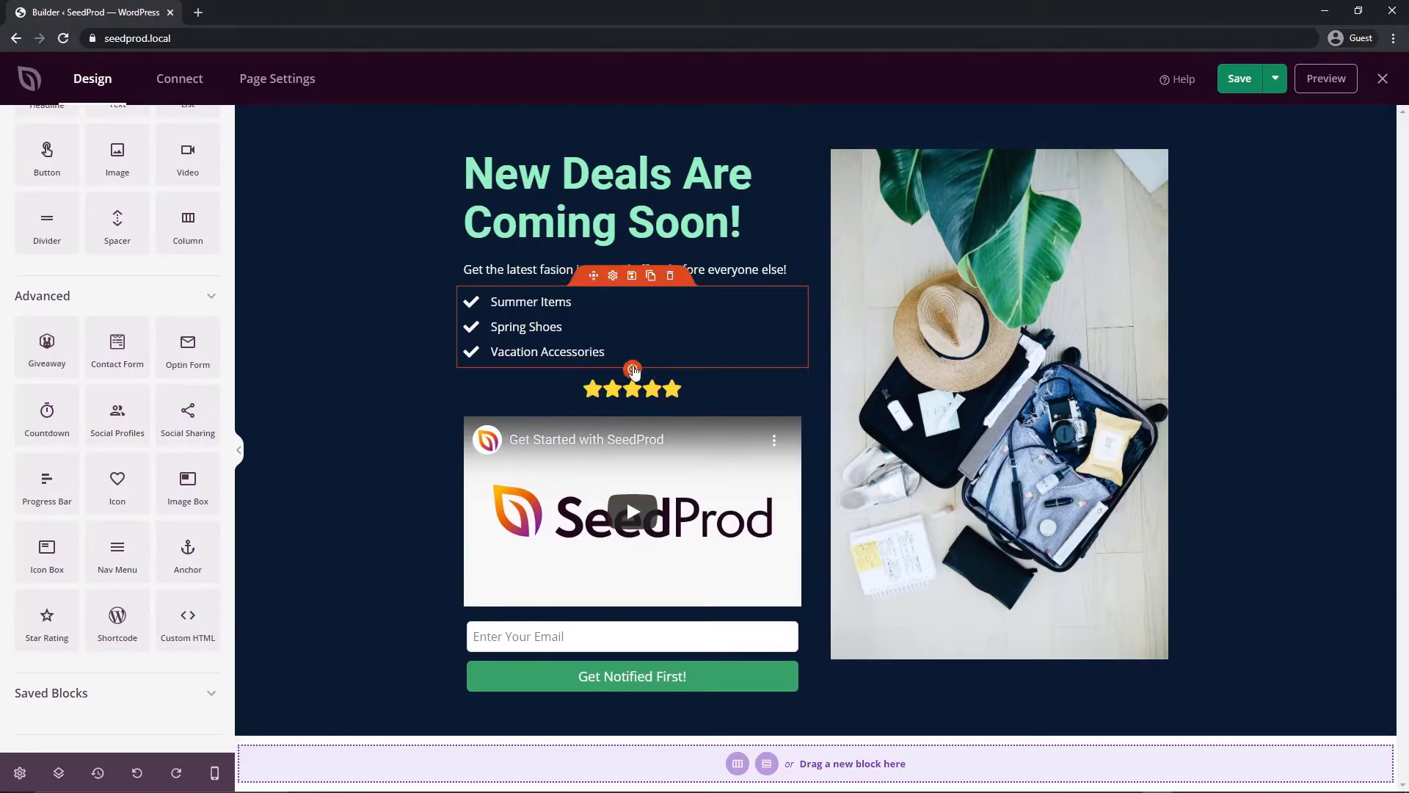
left_click(670, 358)
left_click(666, 446)
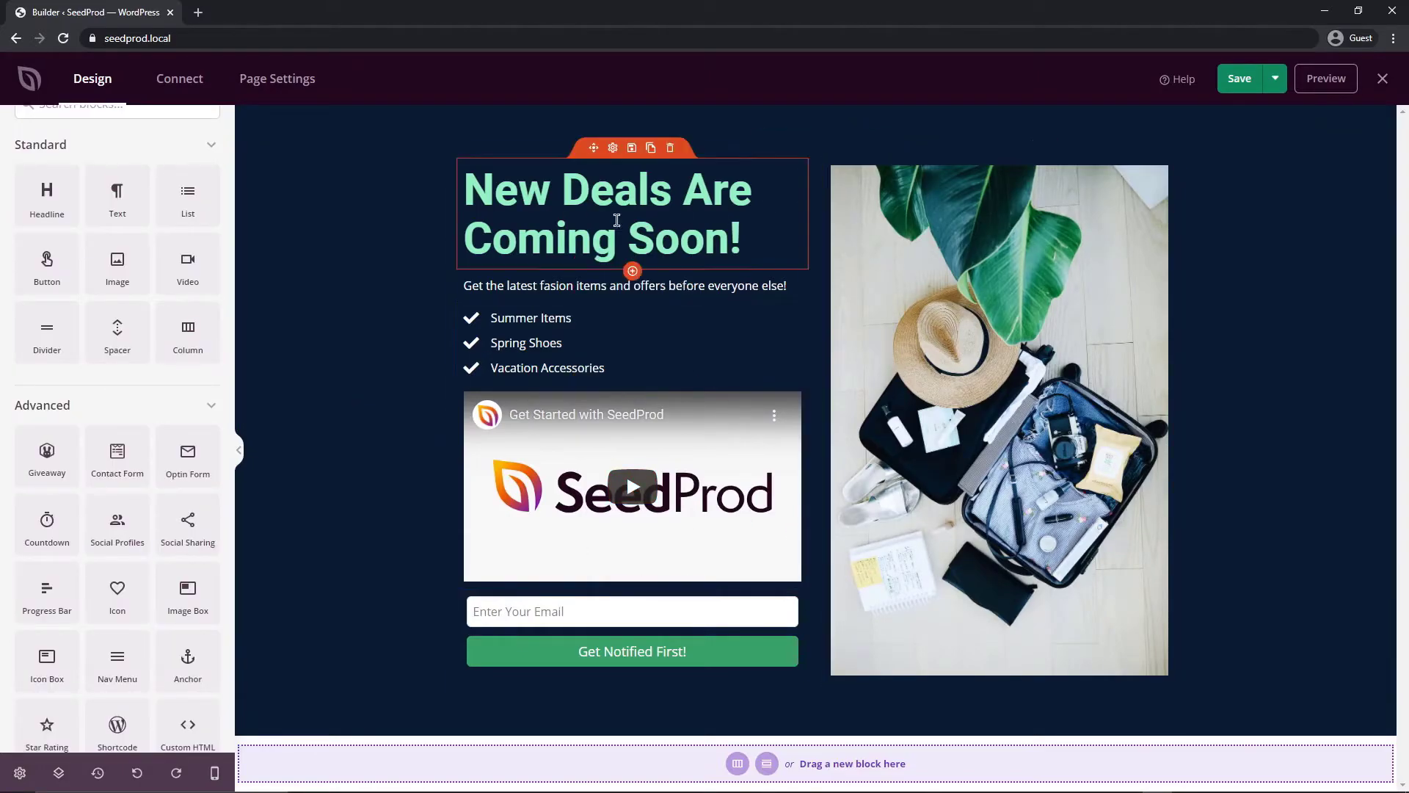
Check the page in mobile preview, then return to the desktop layout
left_click(215, 769)
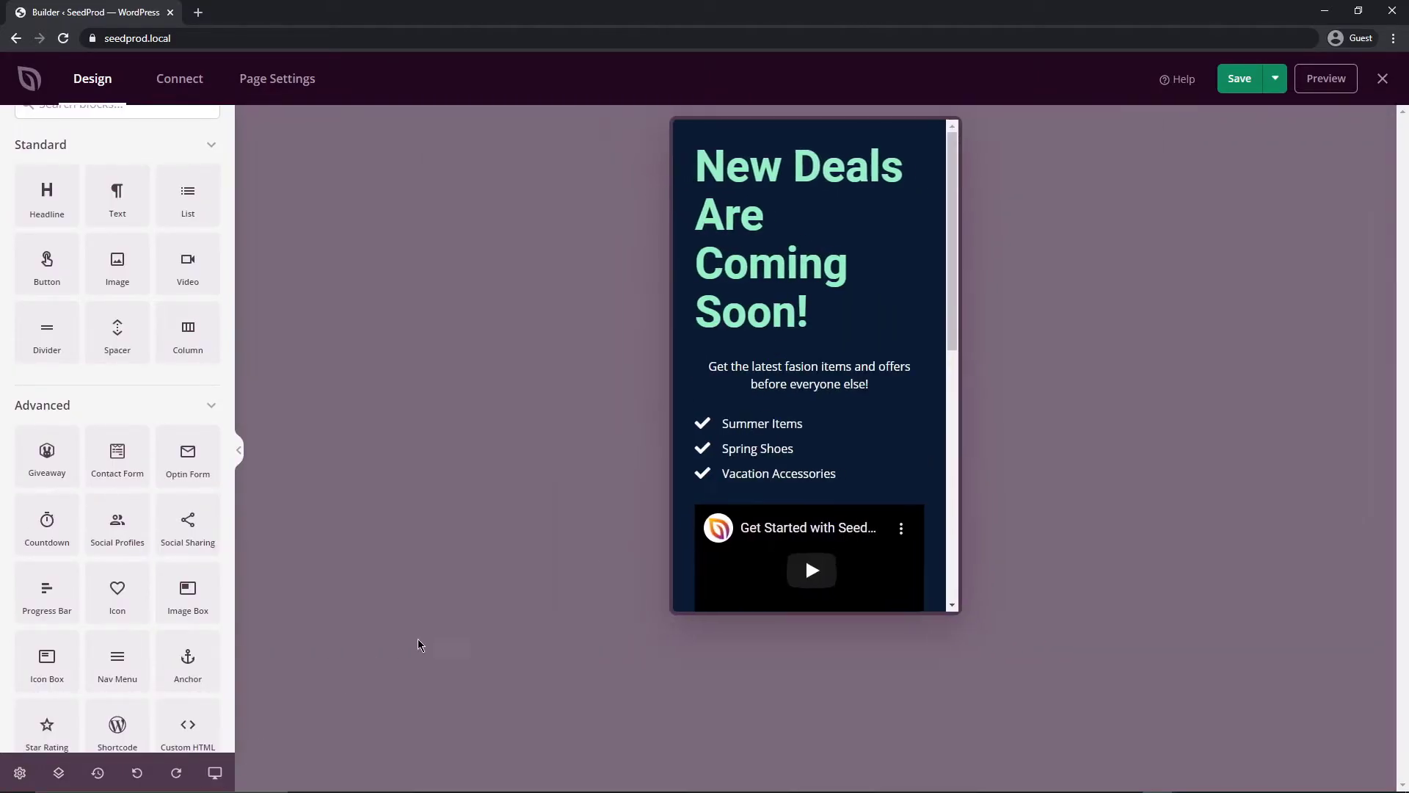
mouse_move(940, 151)
left_mouse_down()
mouse_move(939, 408)
mouse_move(958, 137)
left_mouse_up()
scroll(808, 316, "down", 7)
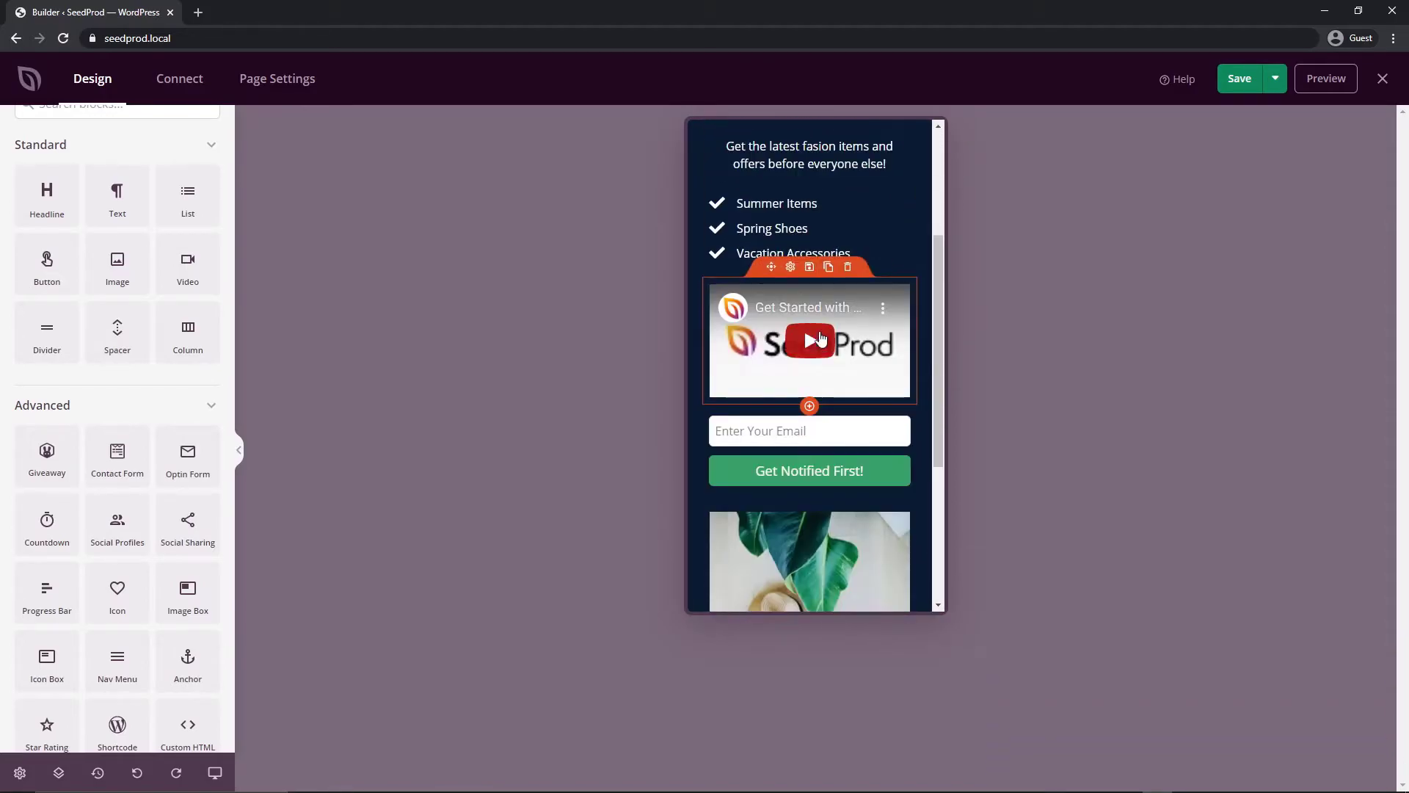
scroll(822, 367, "up", 5)
scroll(818, 397, "up", 4)
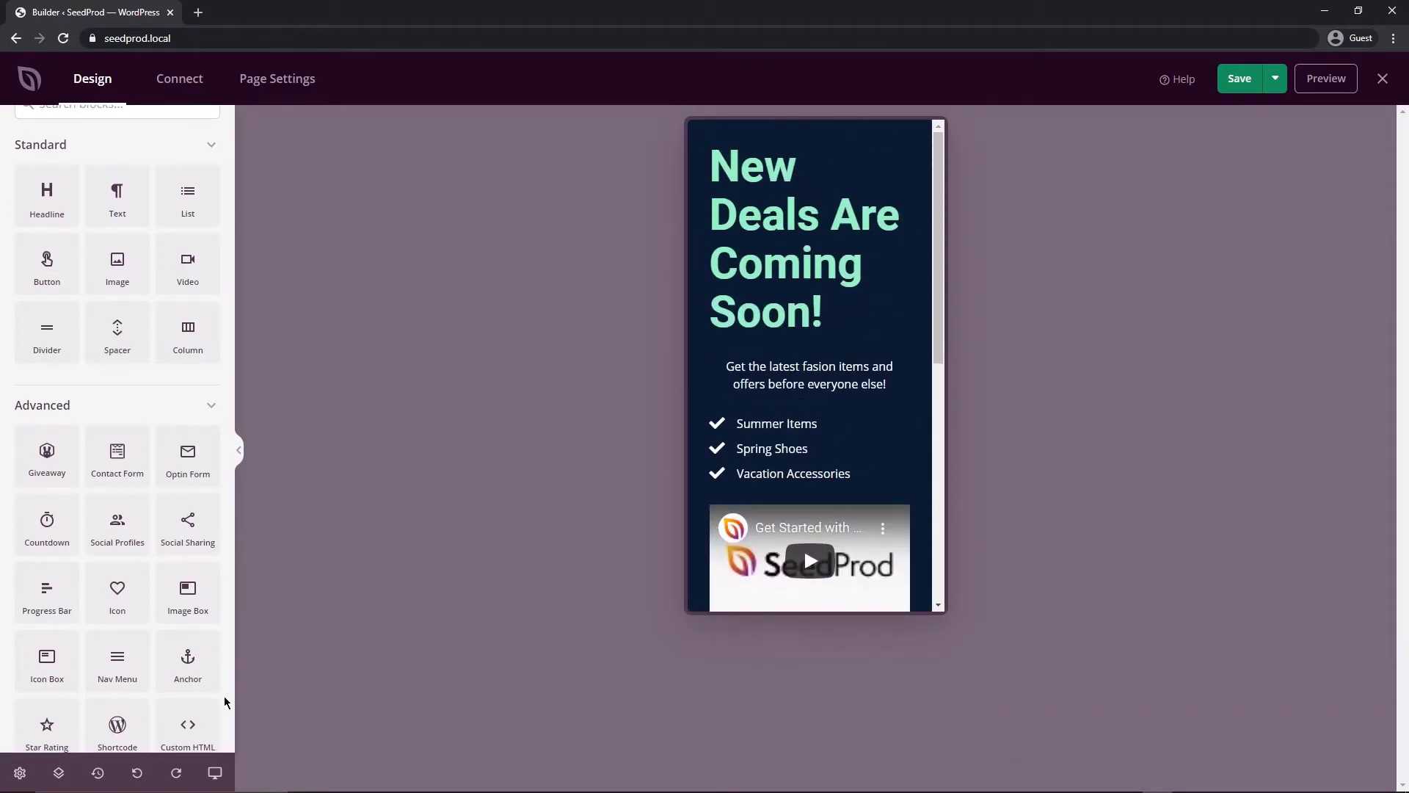
left_click(214, 772)
Show the Layout Navigation, then switch to the Page Settings General options
left_click(59, 772)
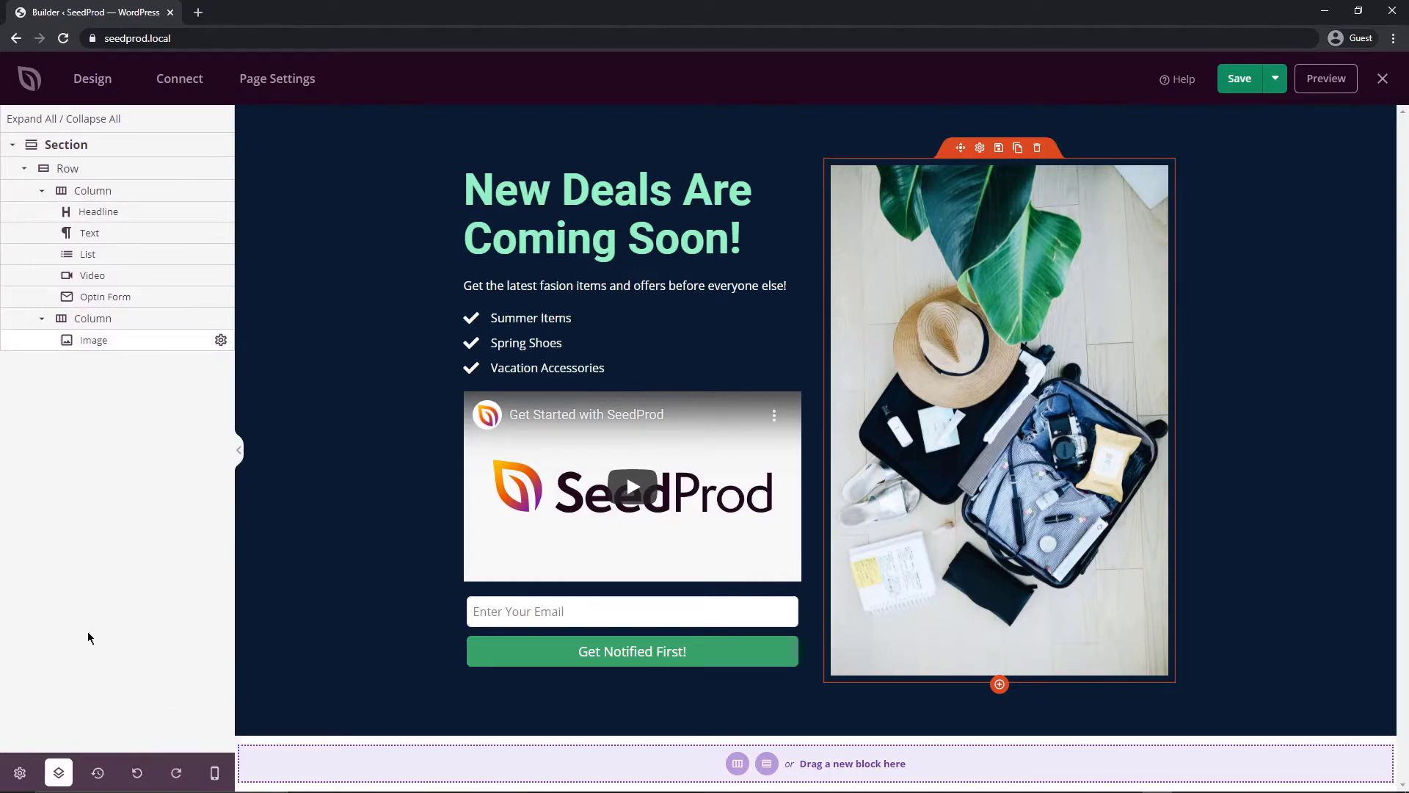
left_click(18, 771)
left_click(282, 81)
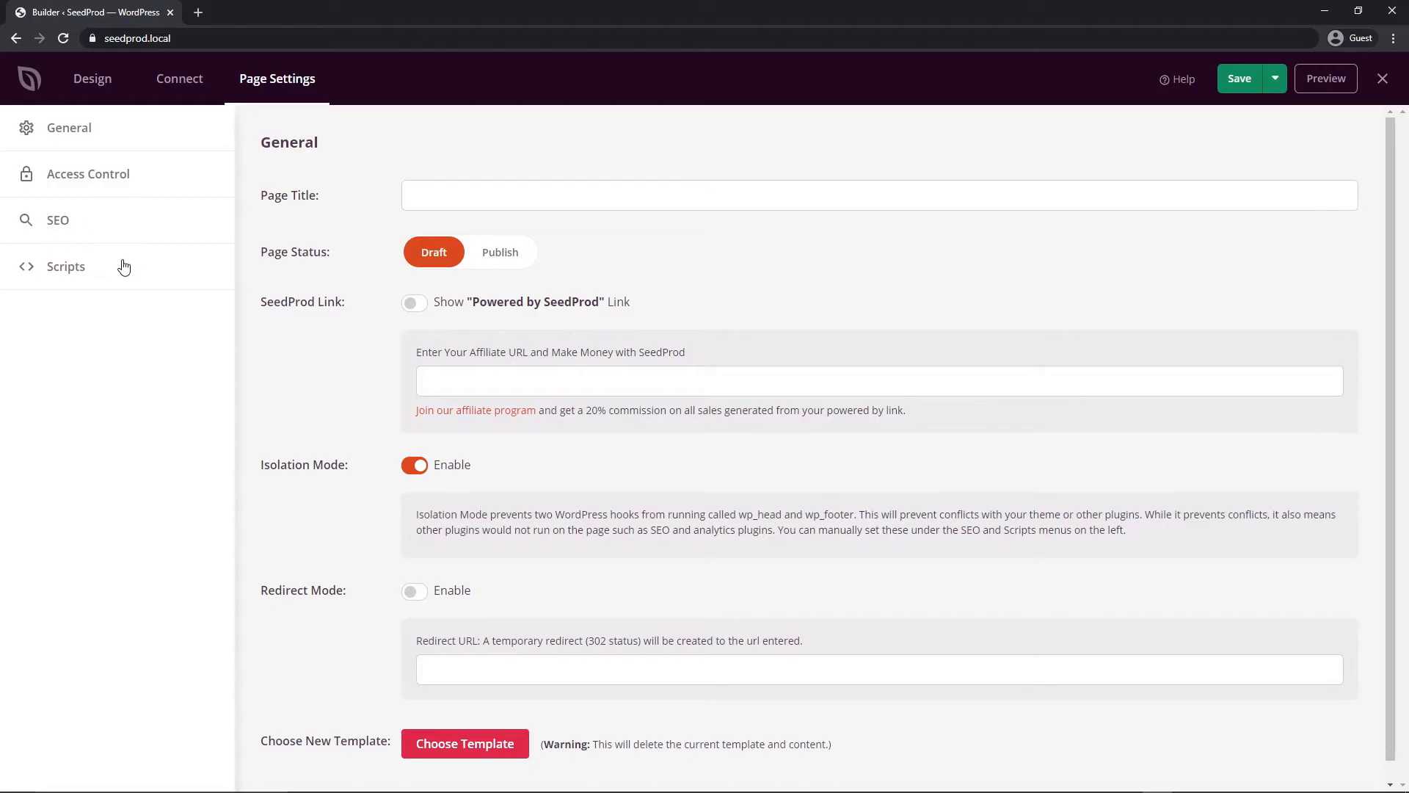
Enter 'Coming Soon Summer Styles' as the Page Title in General settings
left_click(90, 132)
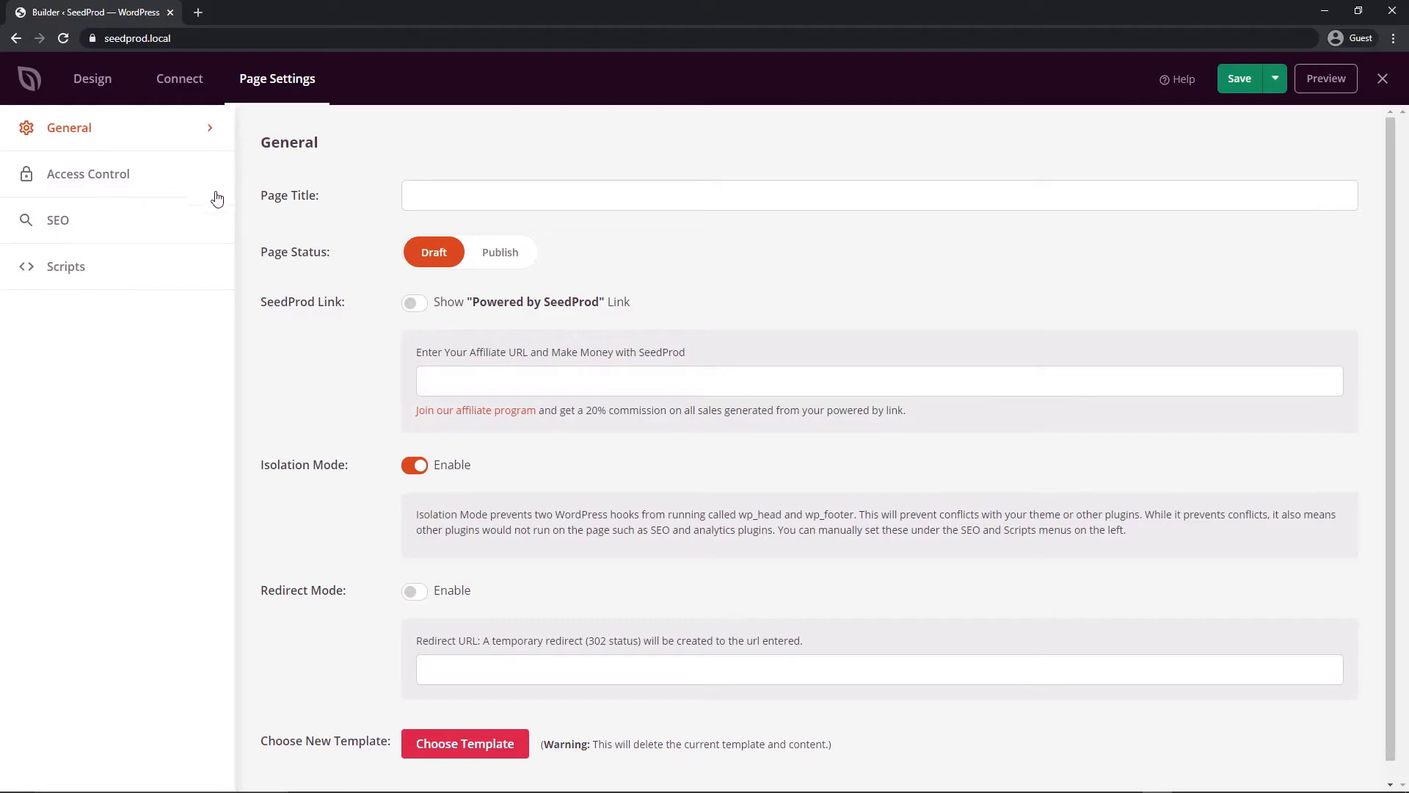
left_click(466, 190)
type("Coming Soon")
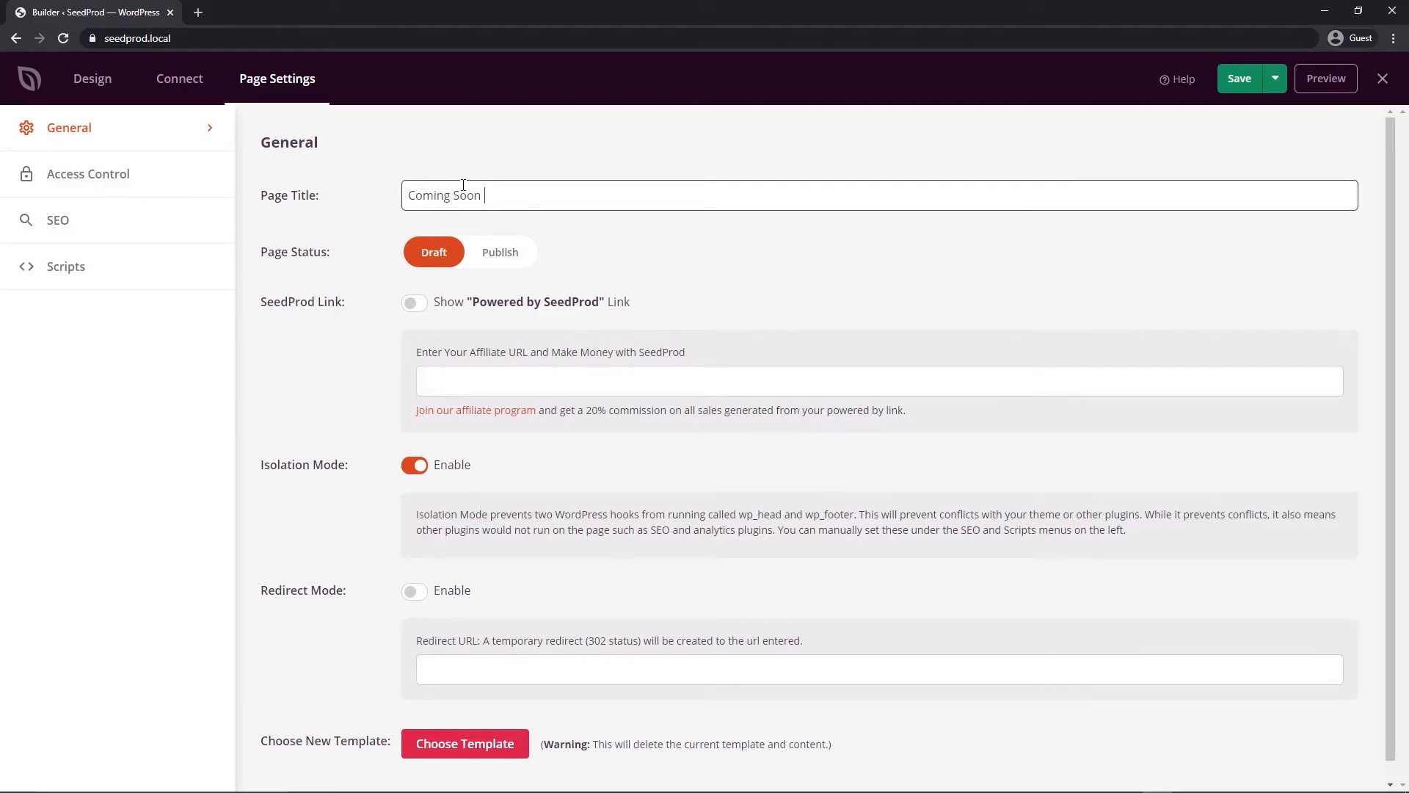
type(" Summer Styles")
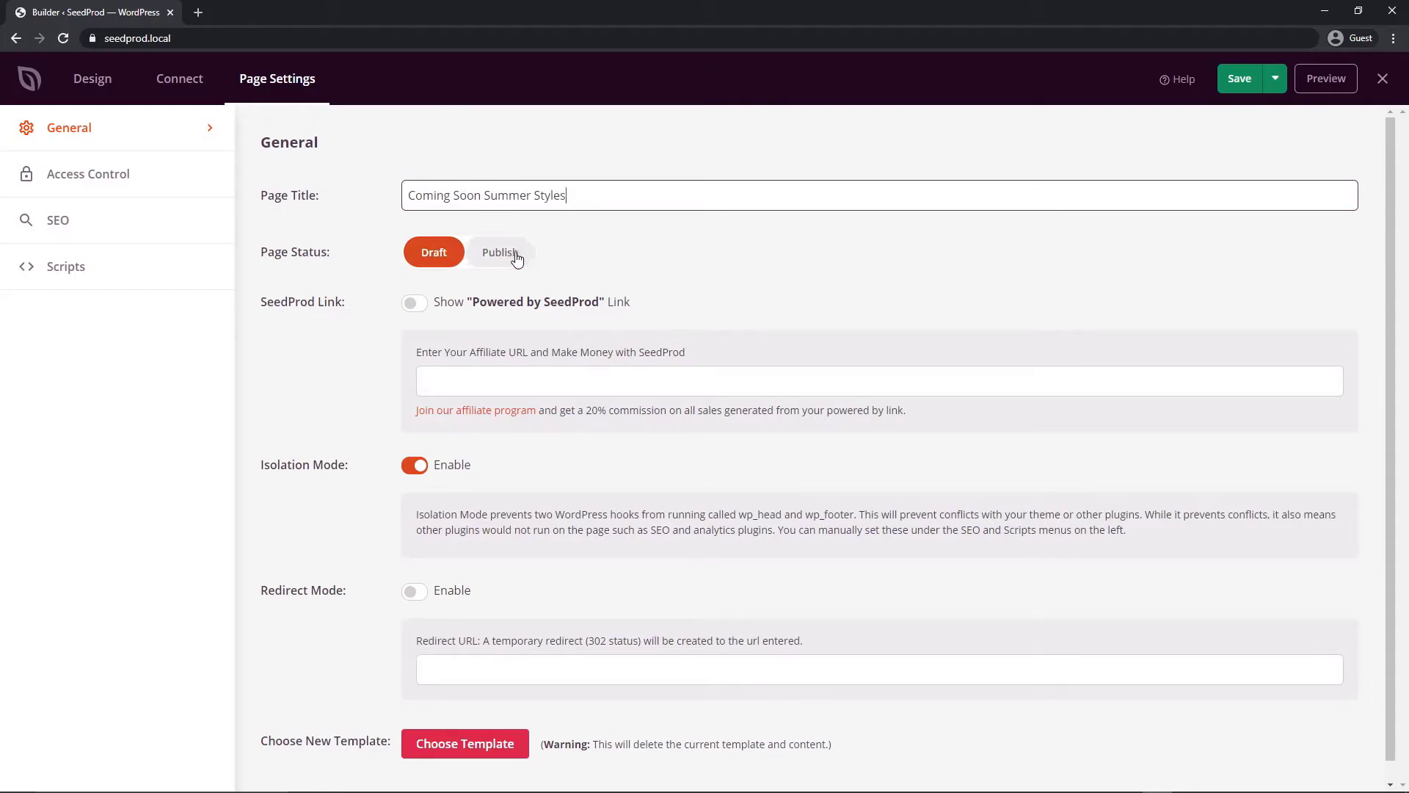
Look over the Save options, then switch between Page Settings and Design, ending on Design
left_click(1286, 84)
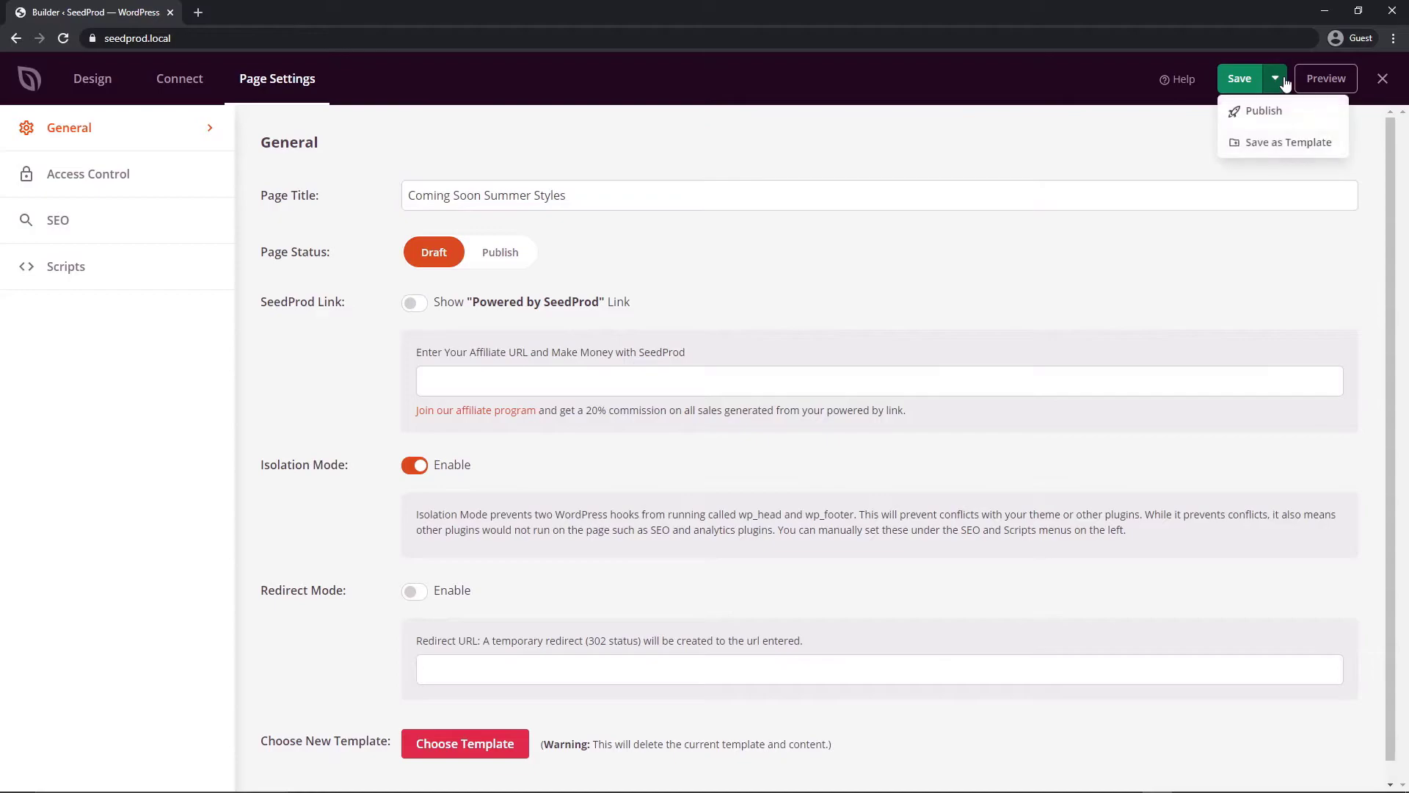
left_click(1281, 85)
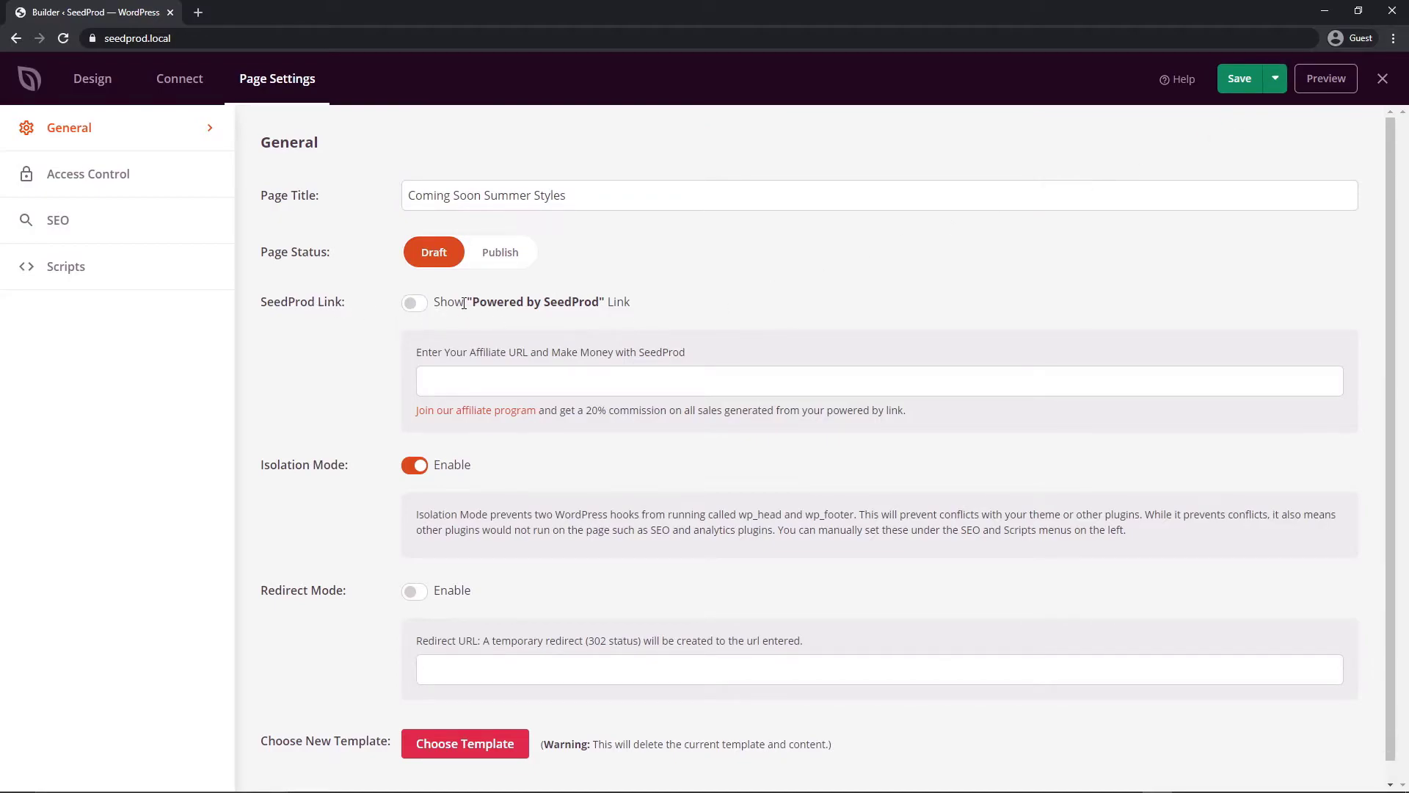
scroll(426, 338, "down", 1)
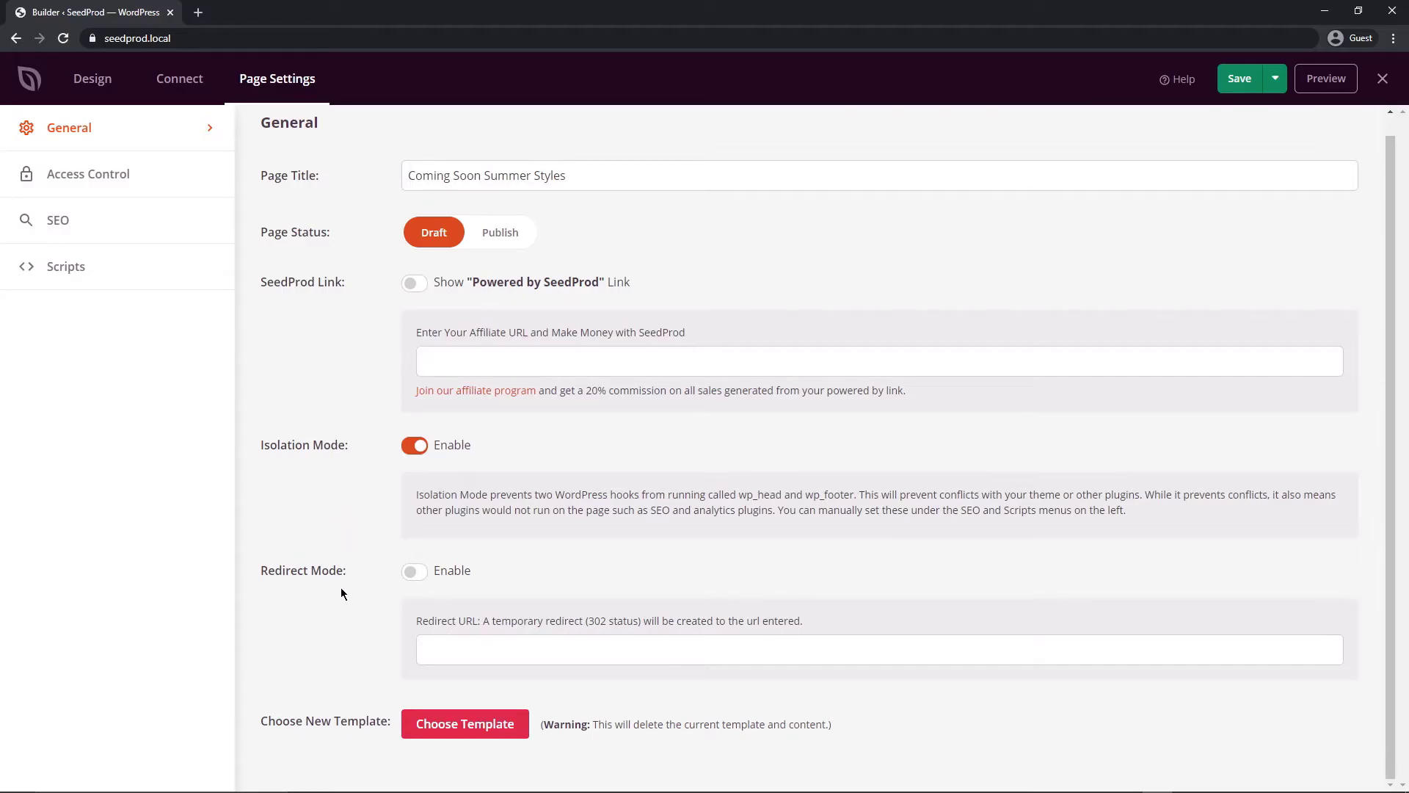
left_click(93, 78)
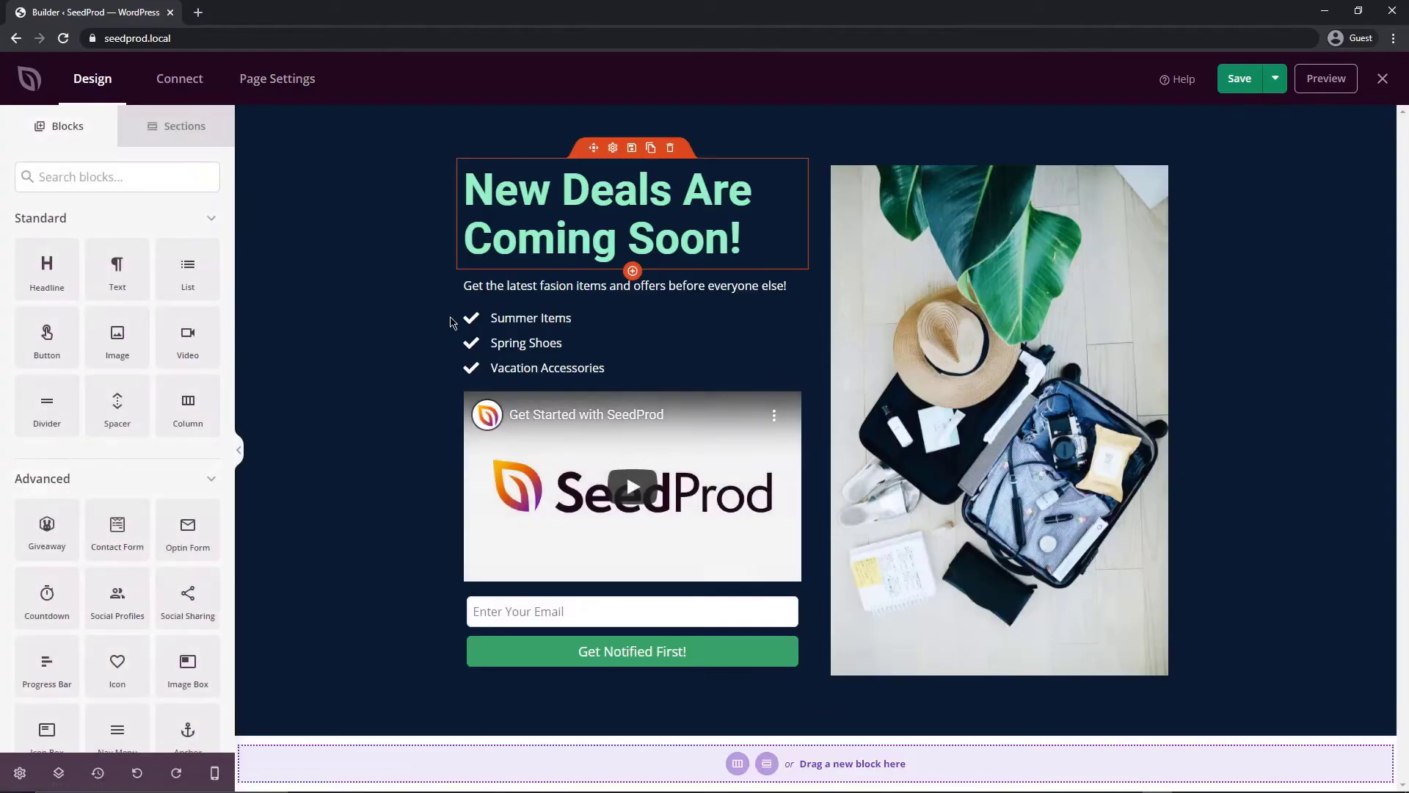
left_click(275, 82)
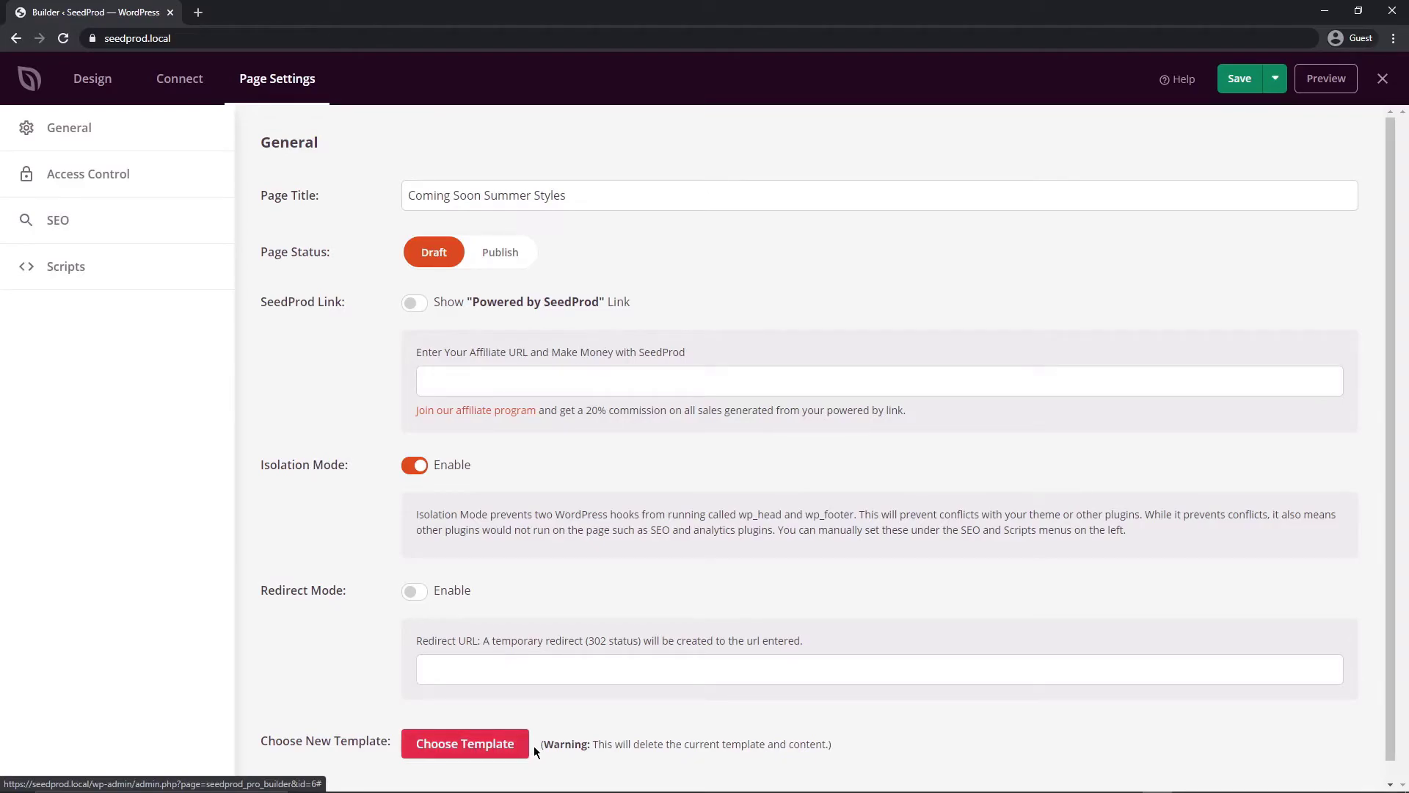
left_click(93, 78)
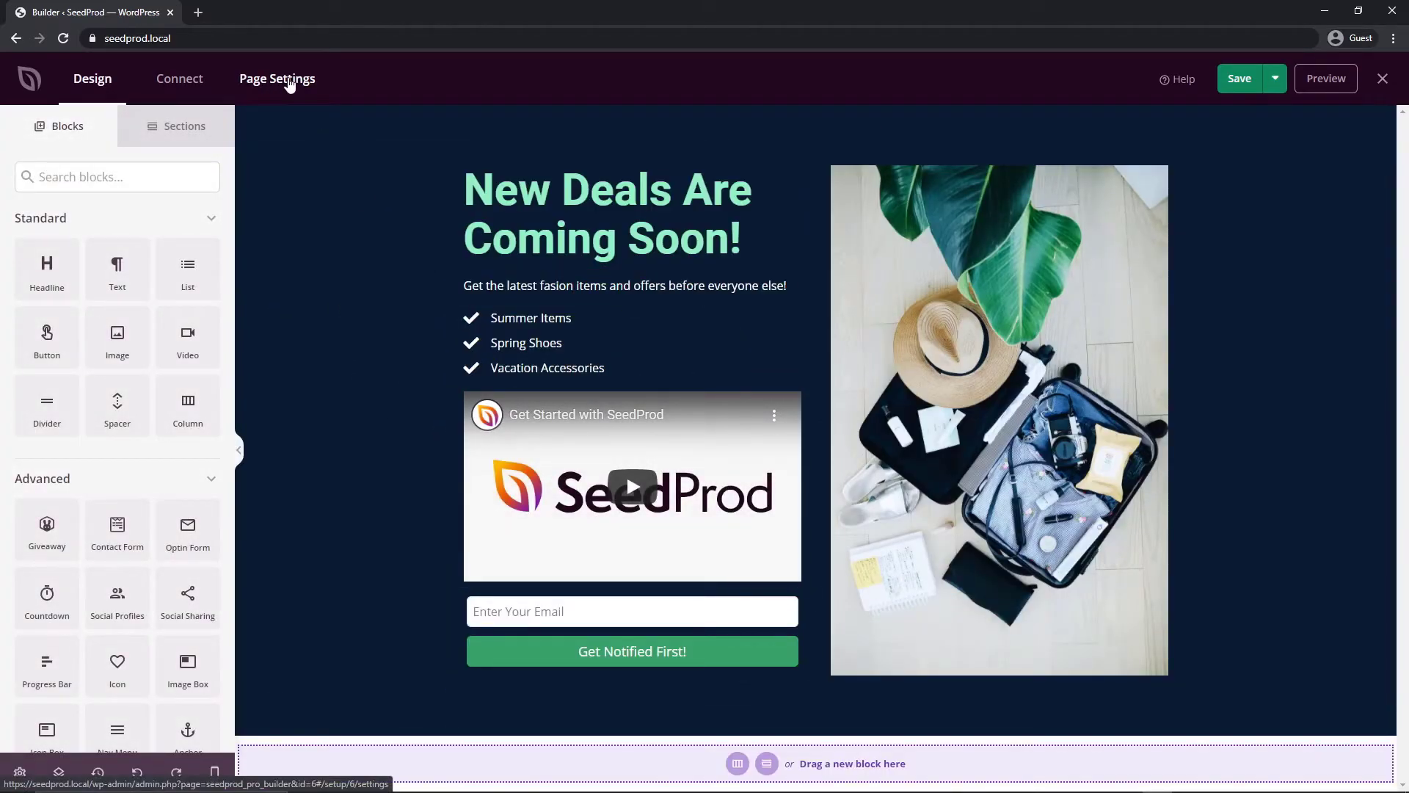
Switch off Enable No Index in the page's SEO settings, after checking Access Control
left_click(290, 81)
left_click(105, 175)
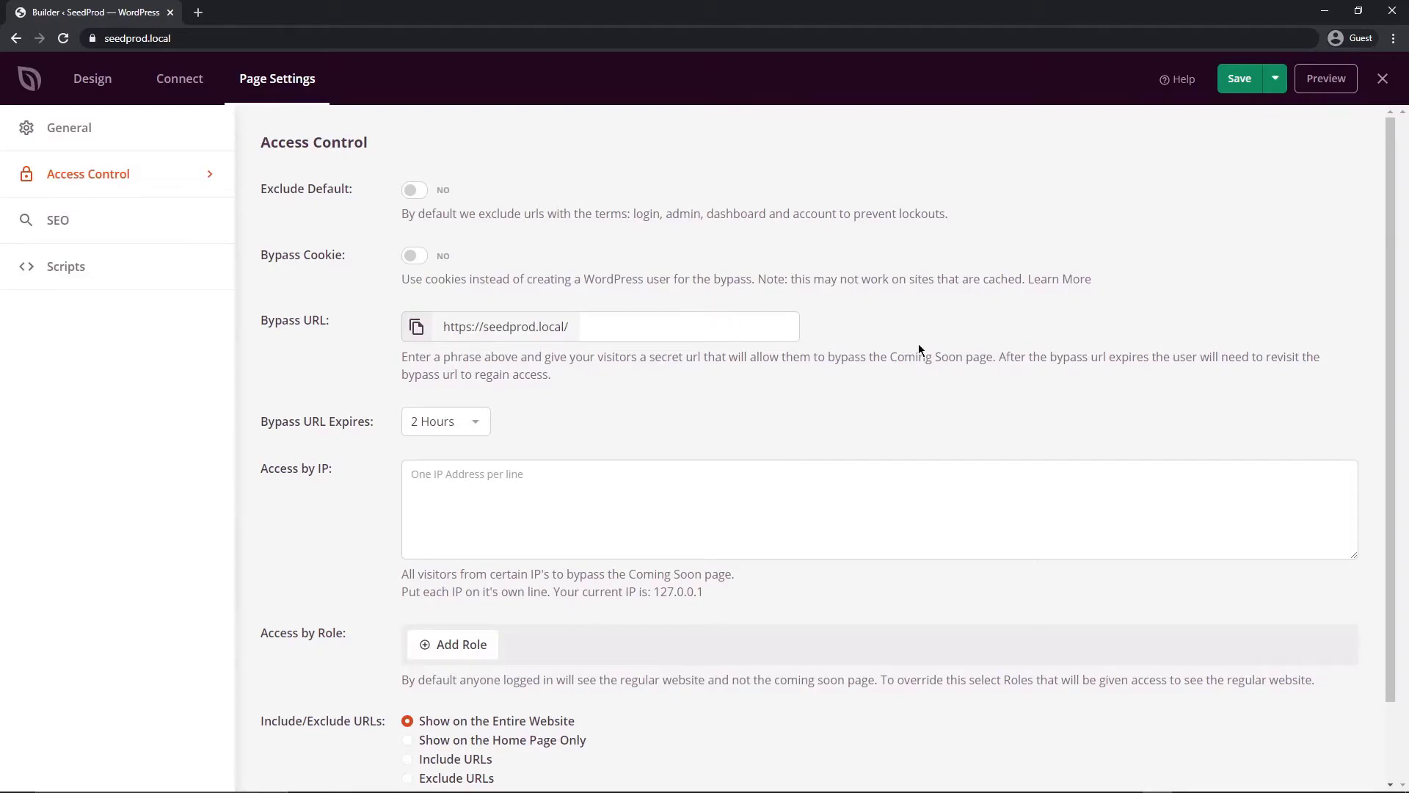
scroll(878, 362, "down", 2)
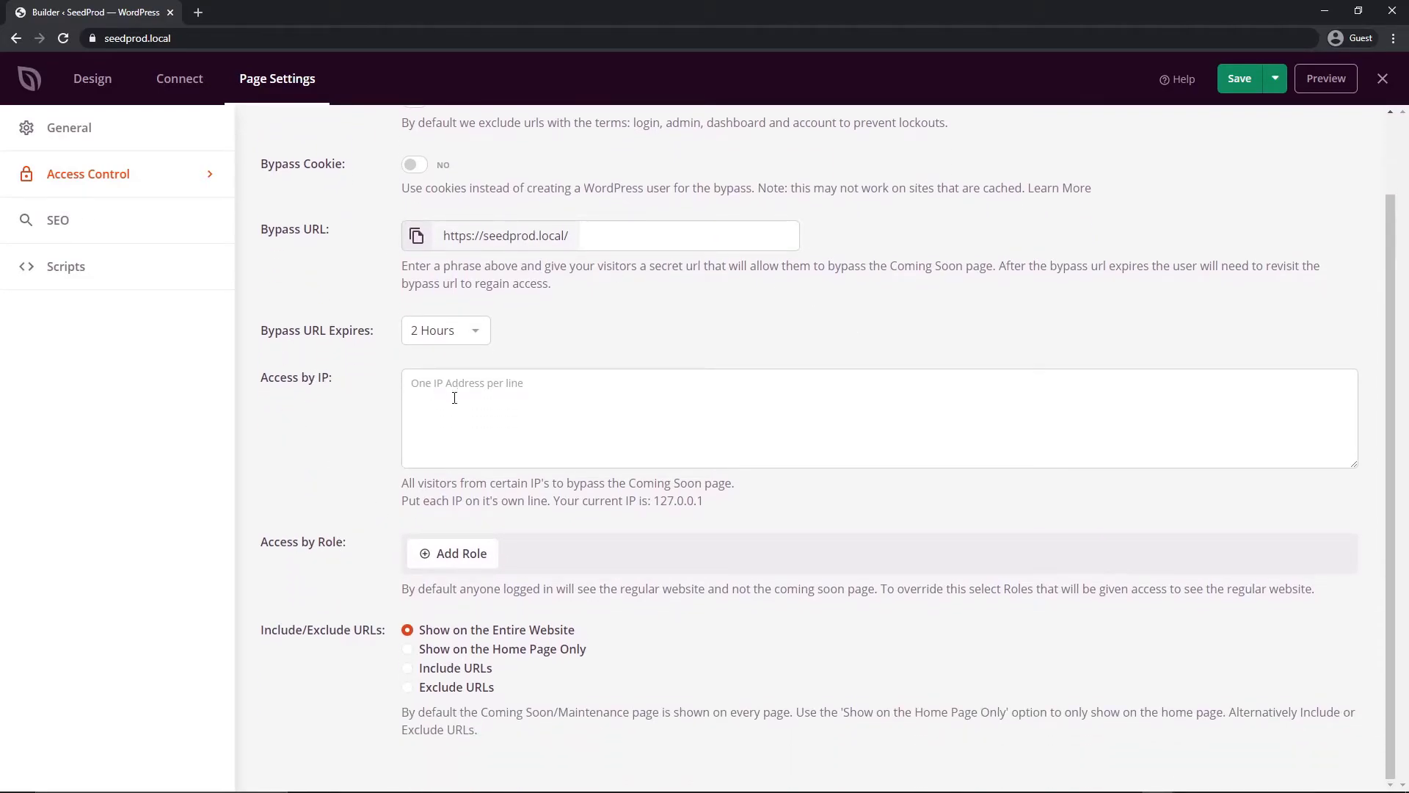
scroll(455, 389, "up", 2)
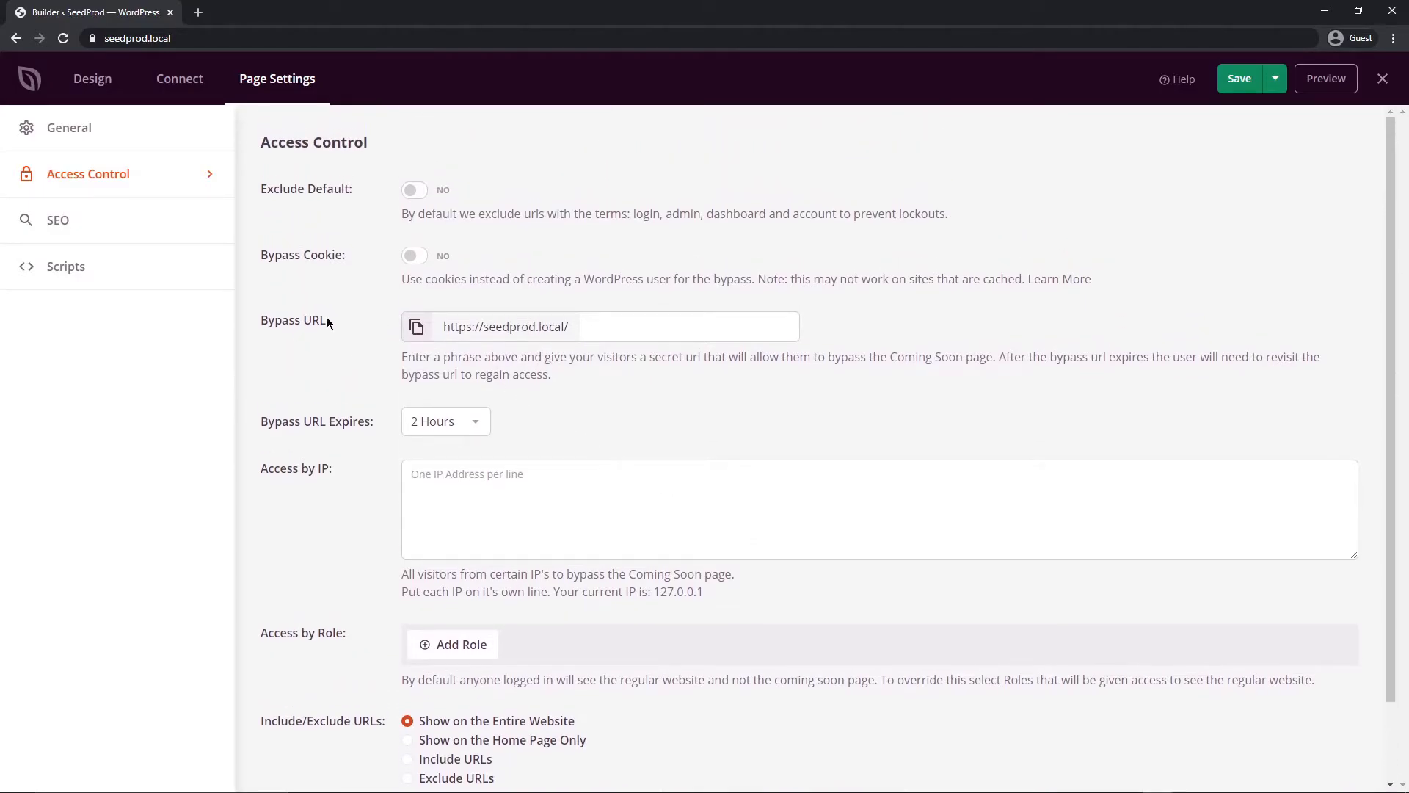
scroll(334, 409, "down", 2)
left_click(57, 222)
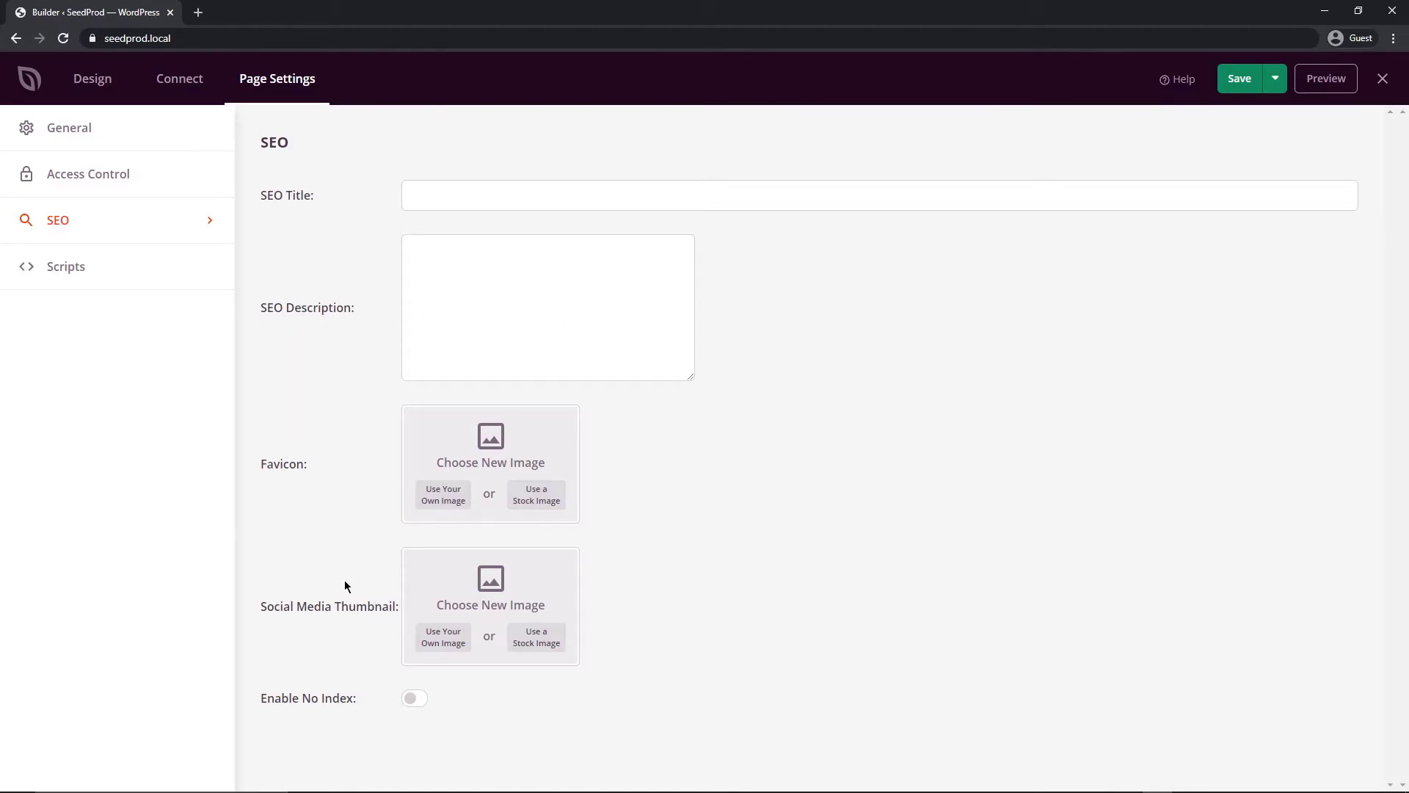
left_click(417, 698)
left_click(72, 276)
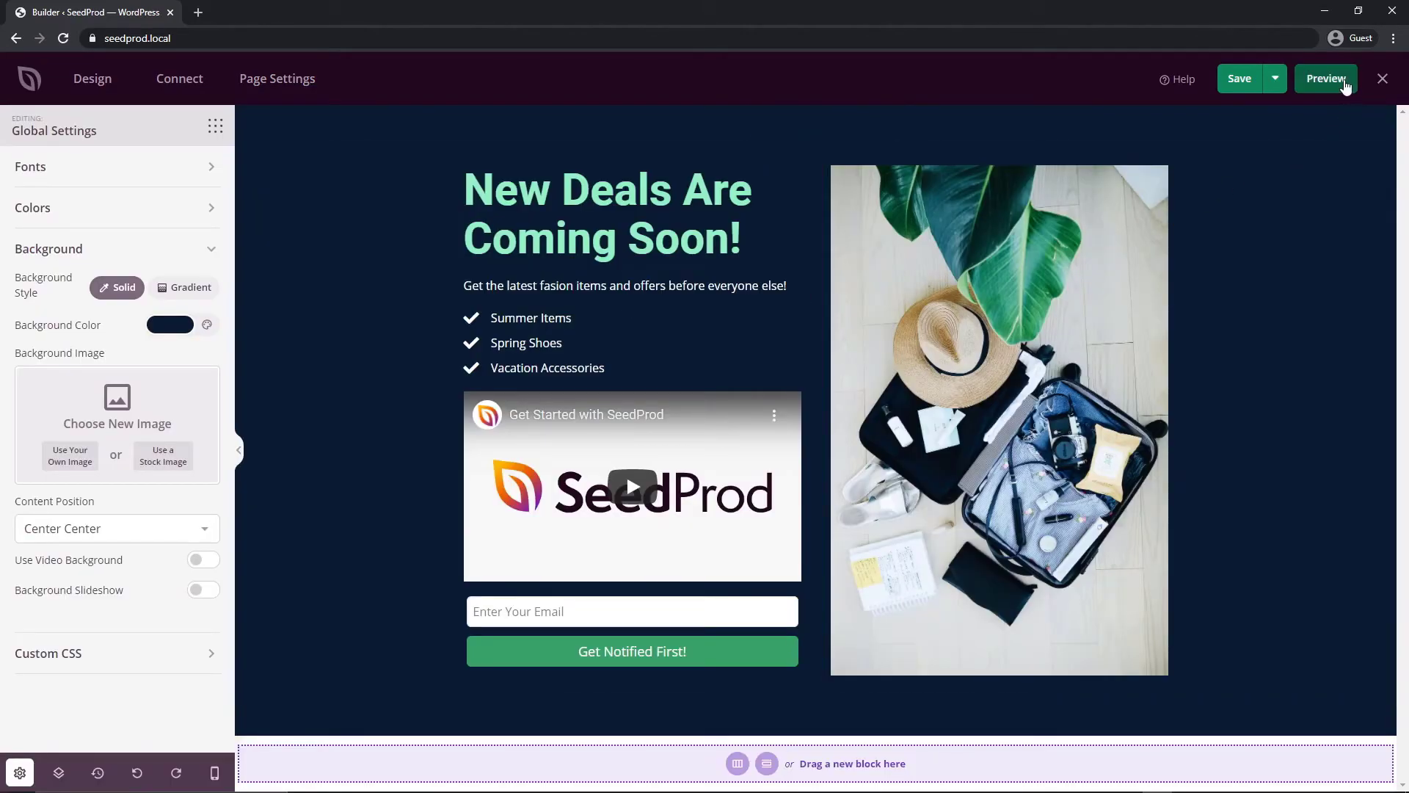
Preview the saved page in a new tab, then go back to the builder tab
left_click(1327, 79)
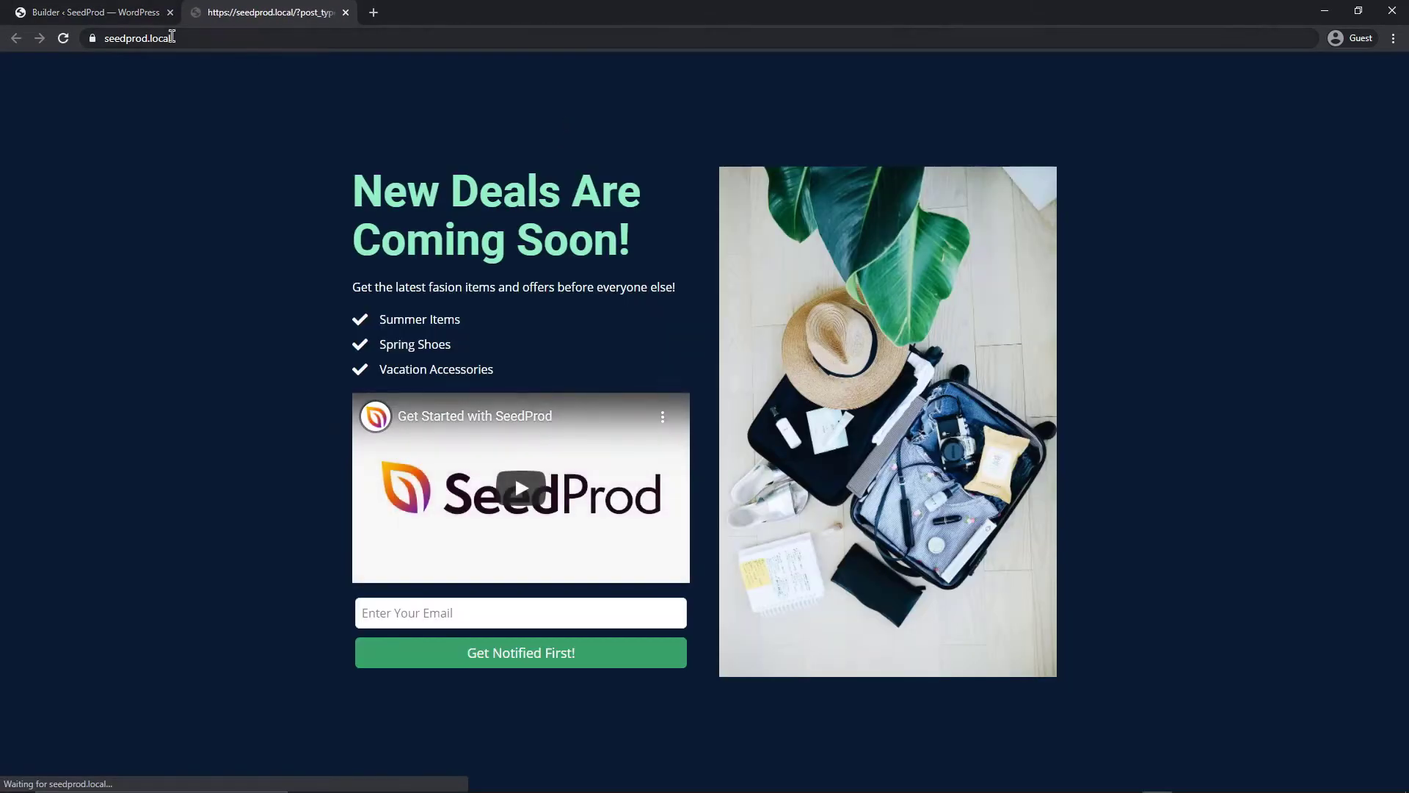
left_click(96, 12)
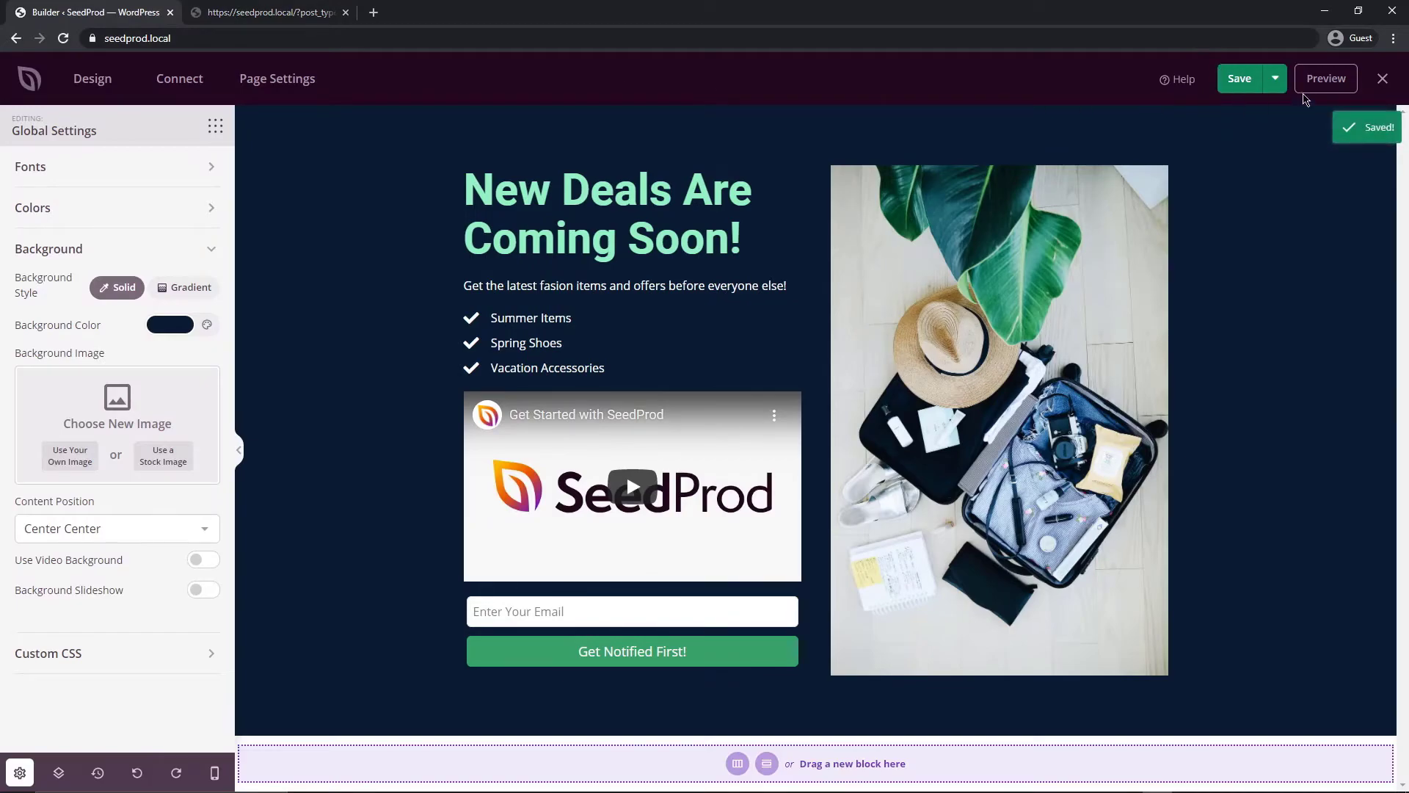
left_click(1325, 78)
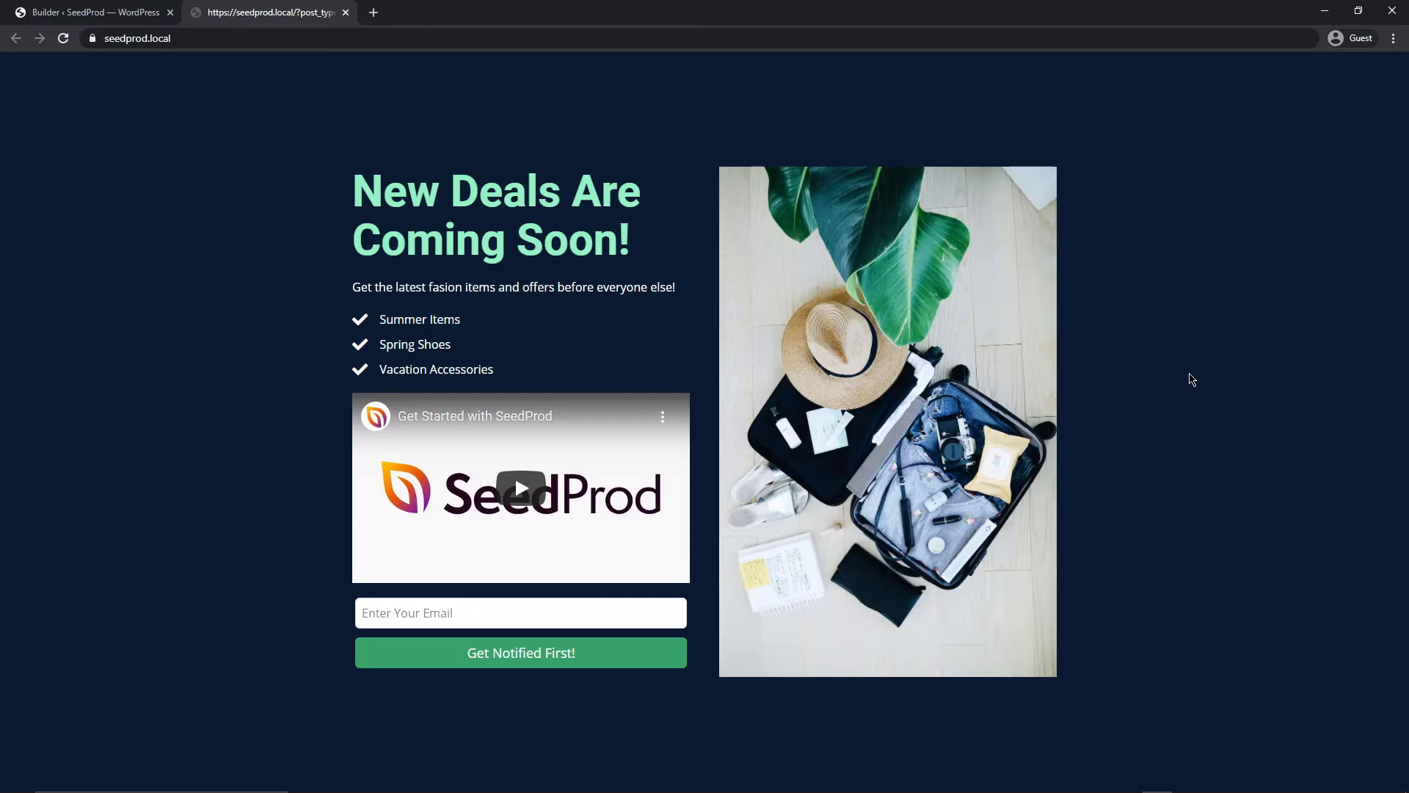
key("ctrl+shift+Tab")
Replace the video block with a countdown timer below the headline
left_click(671, 376)
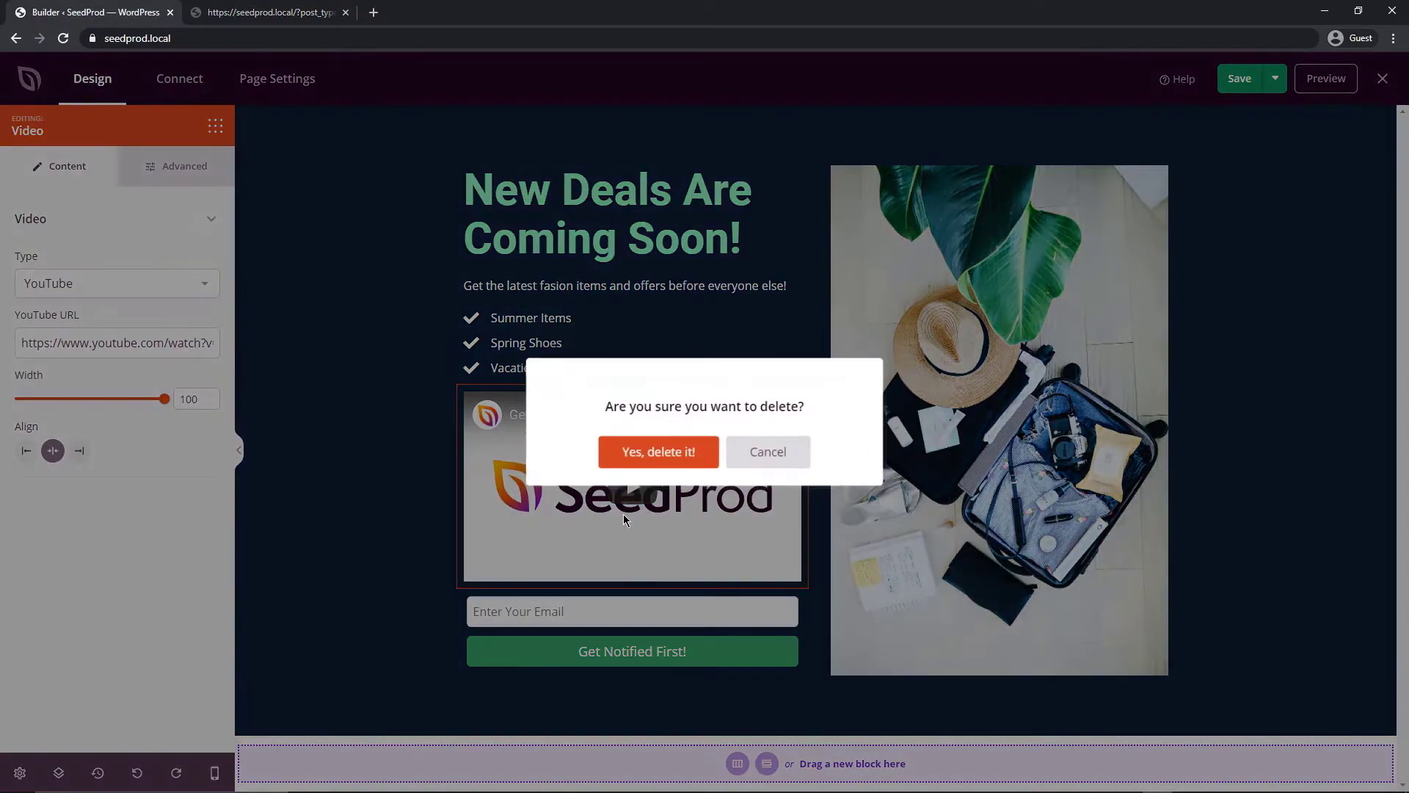
left_click(645, 450)
left_click_drag(48, 608, 624, 268)
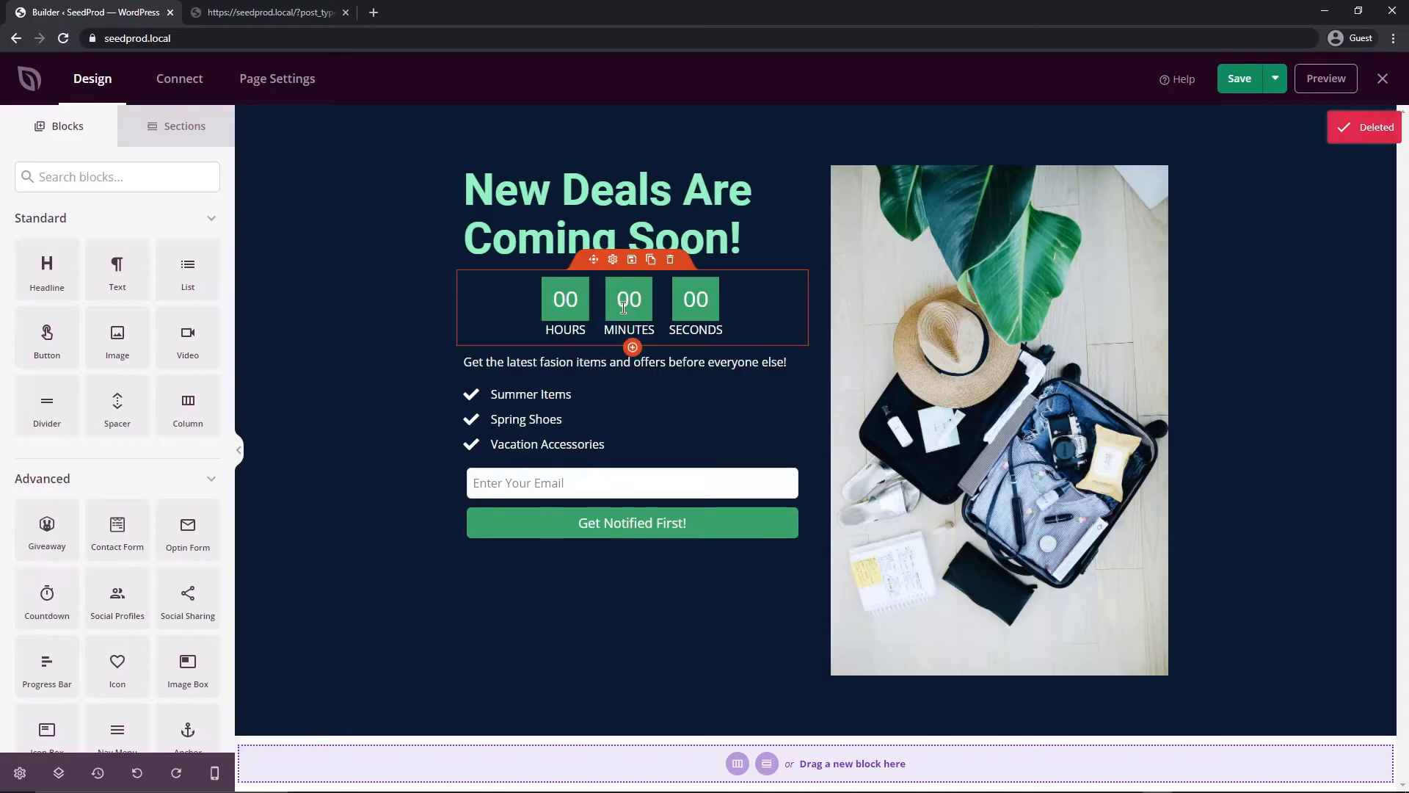
left_click(624, 268)
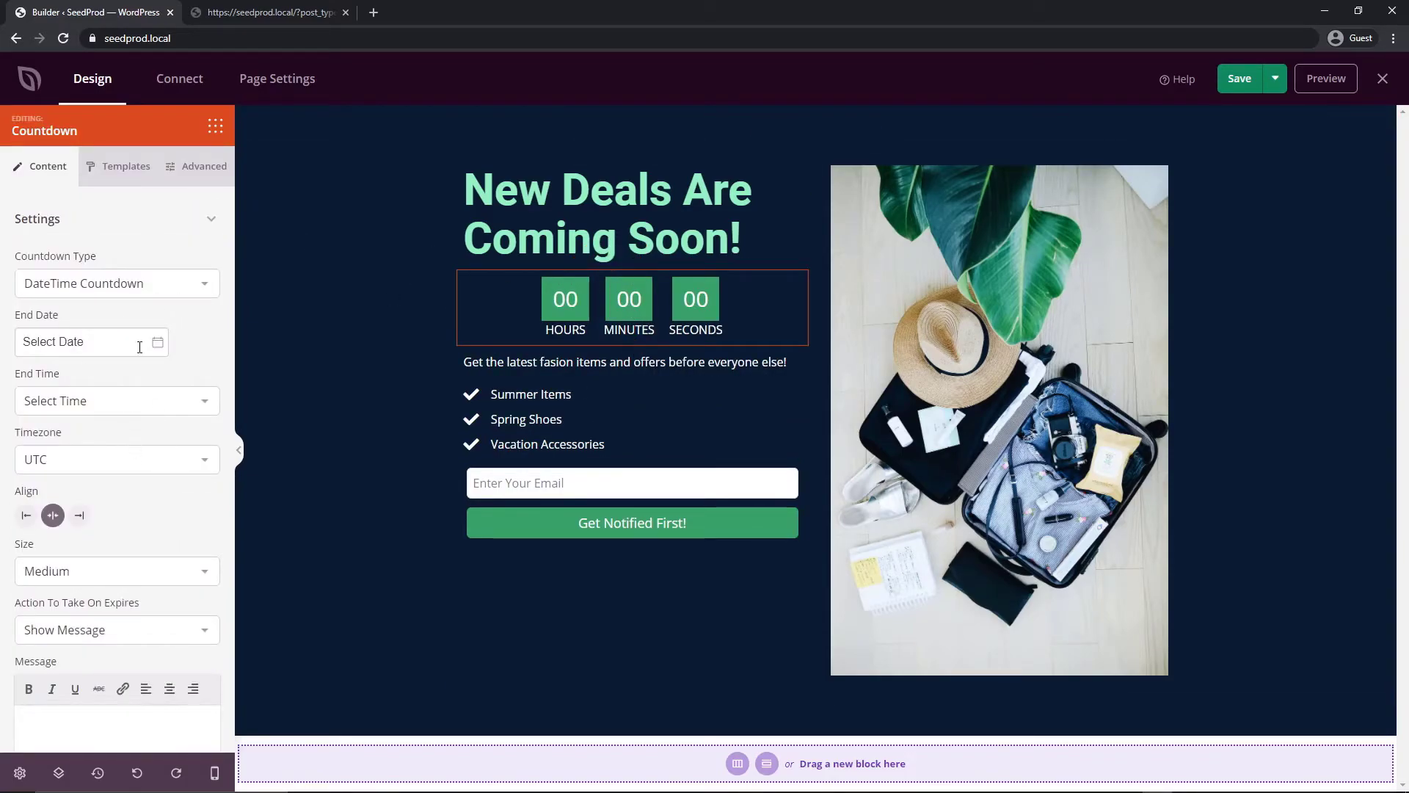
Make the countdown Small and set its end date to January 8, 2021
left_click(136, 571)
left_click(127, 590)
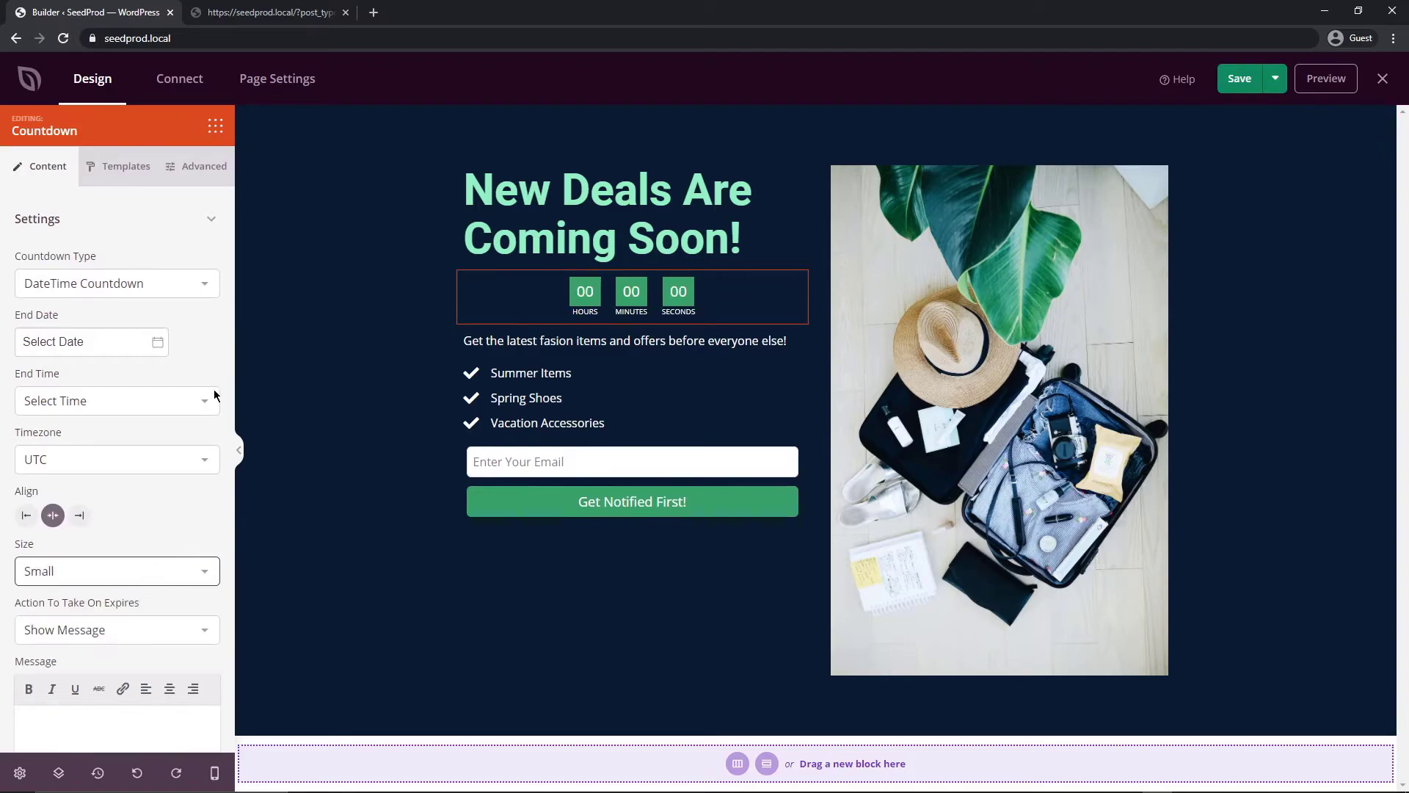
left_click(78, 342)
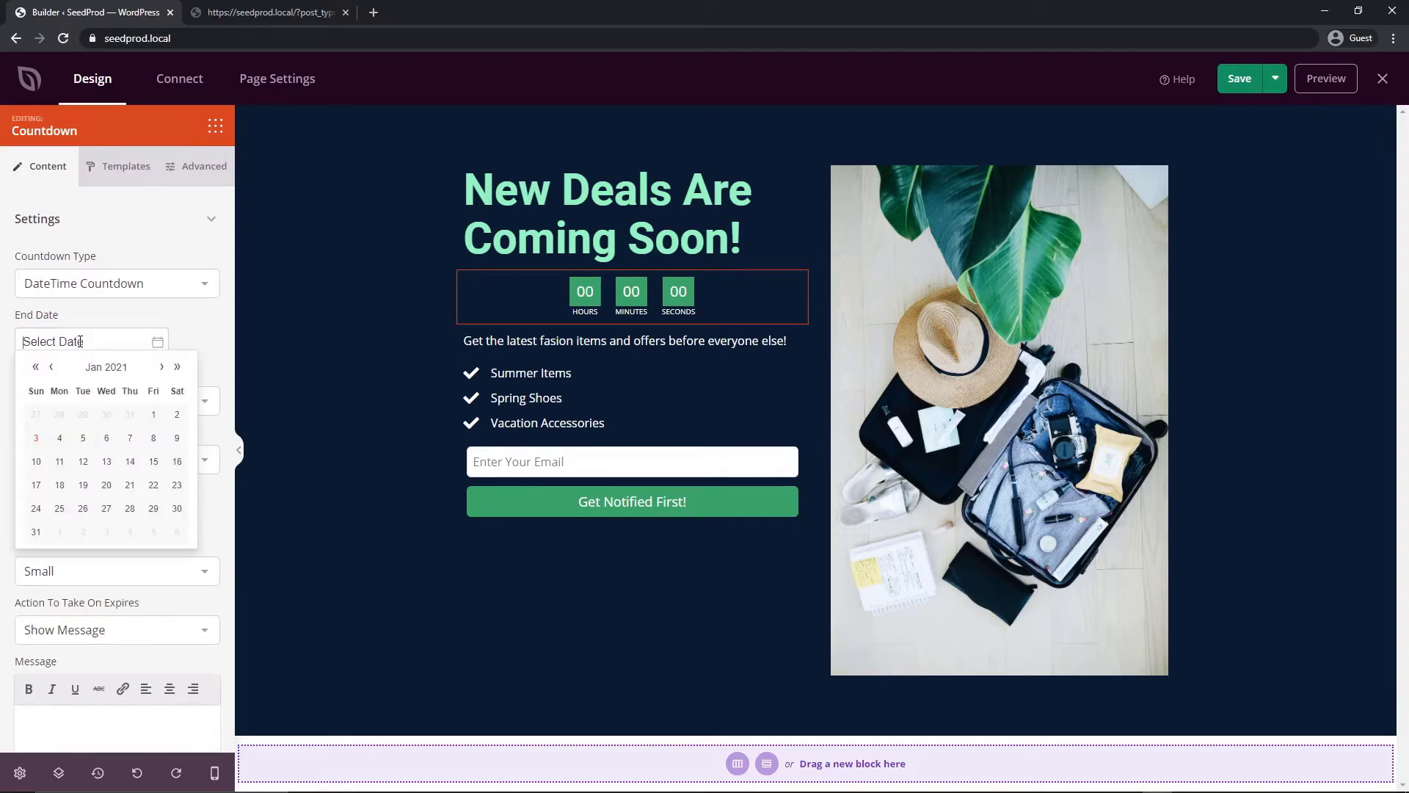
left_click(157, 450)
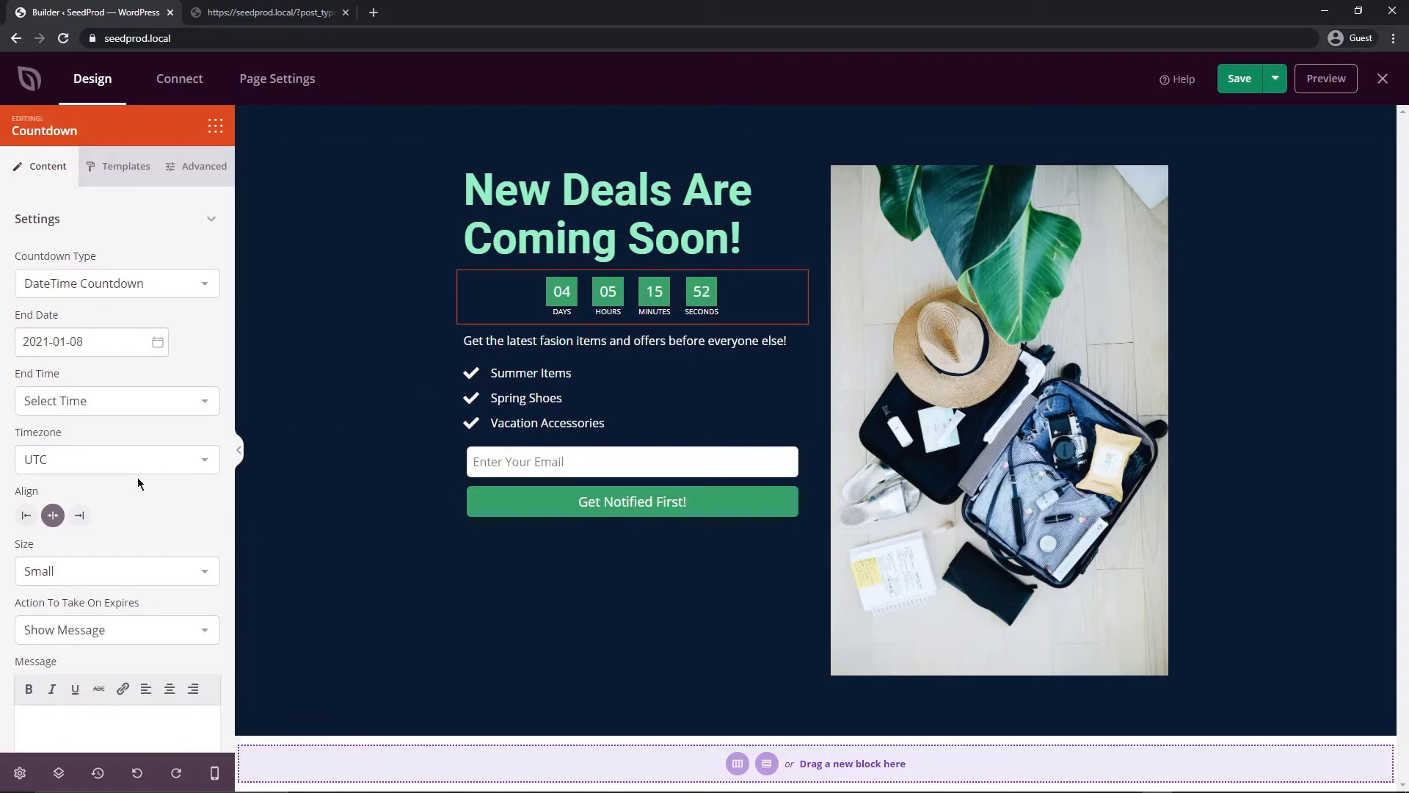
scroll(140, 479, "down", 2)
scroll(133, 390, "up", 2)
Give the countdown the square box style and save the page
left_click(125, 167)
left_click(117, 502)
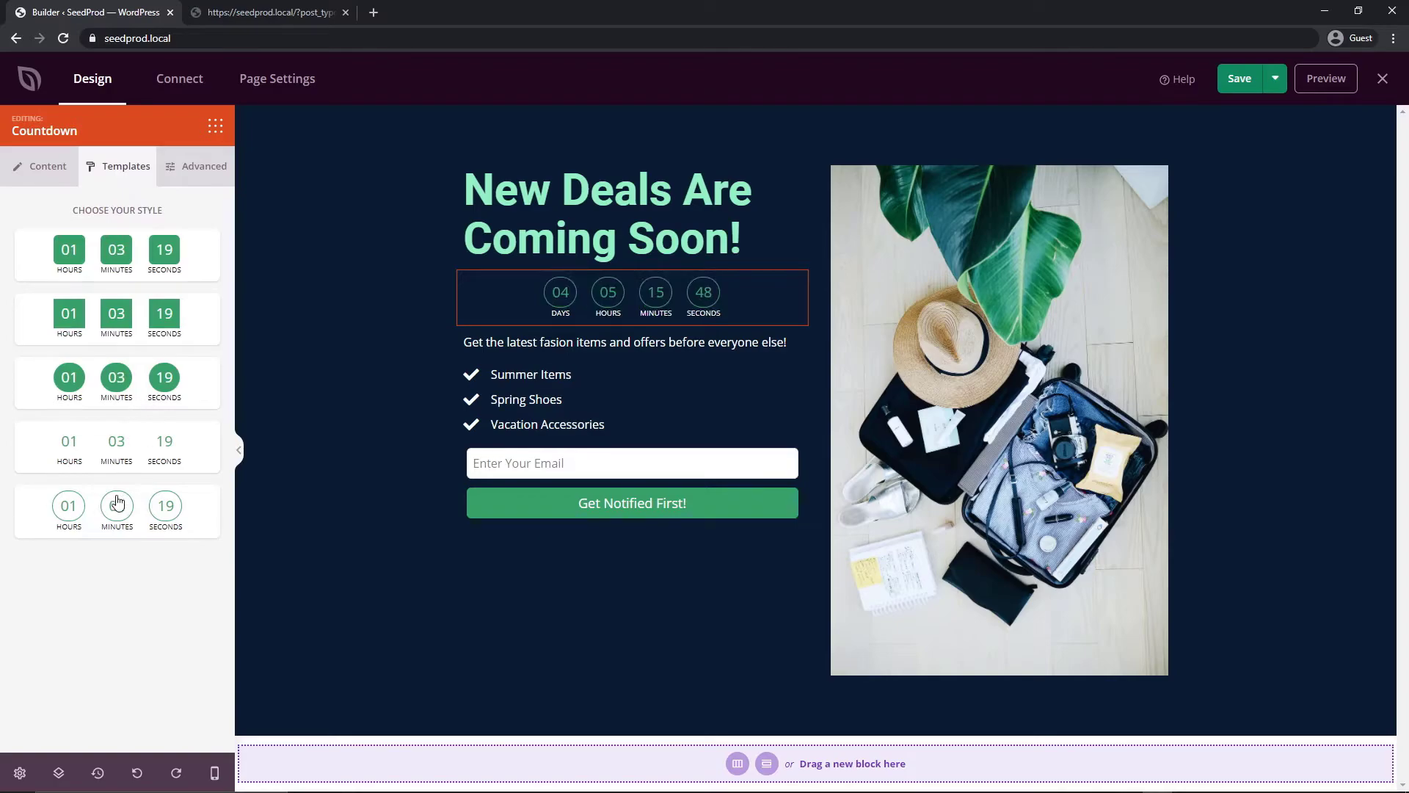
left_click(116, 448)
left_click(116, 378)
left_click(116, 317)
left_click(1248, 82)
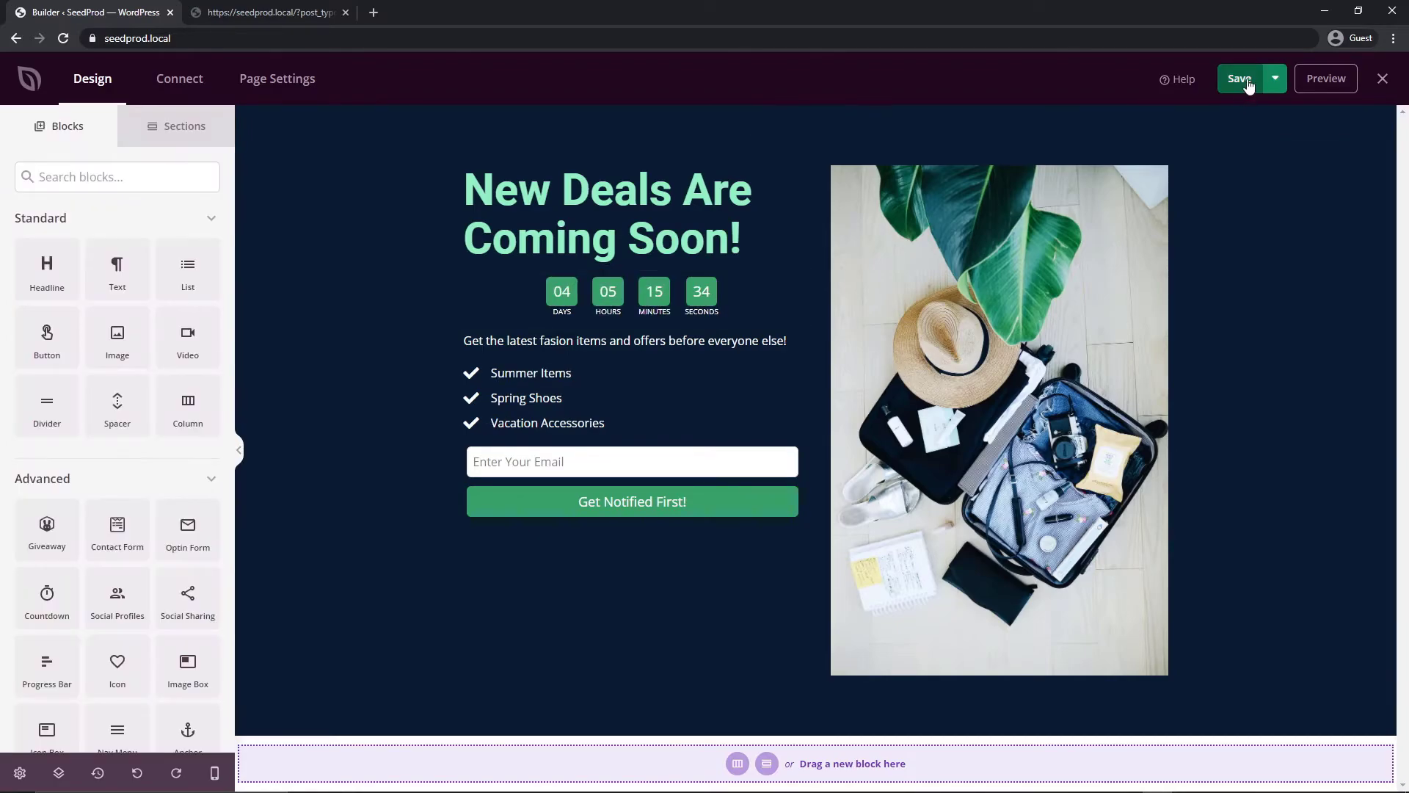
Preview the coming soon page, then publish it and open the live page
left_click(1321, 78)
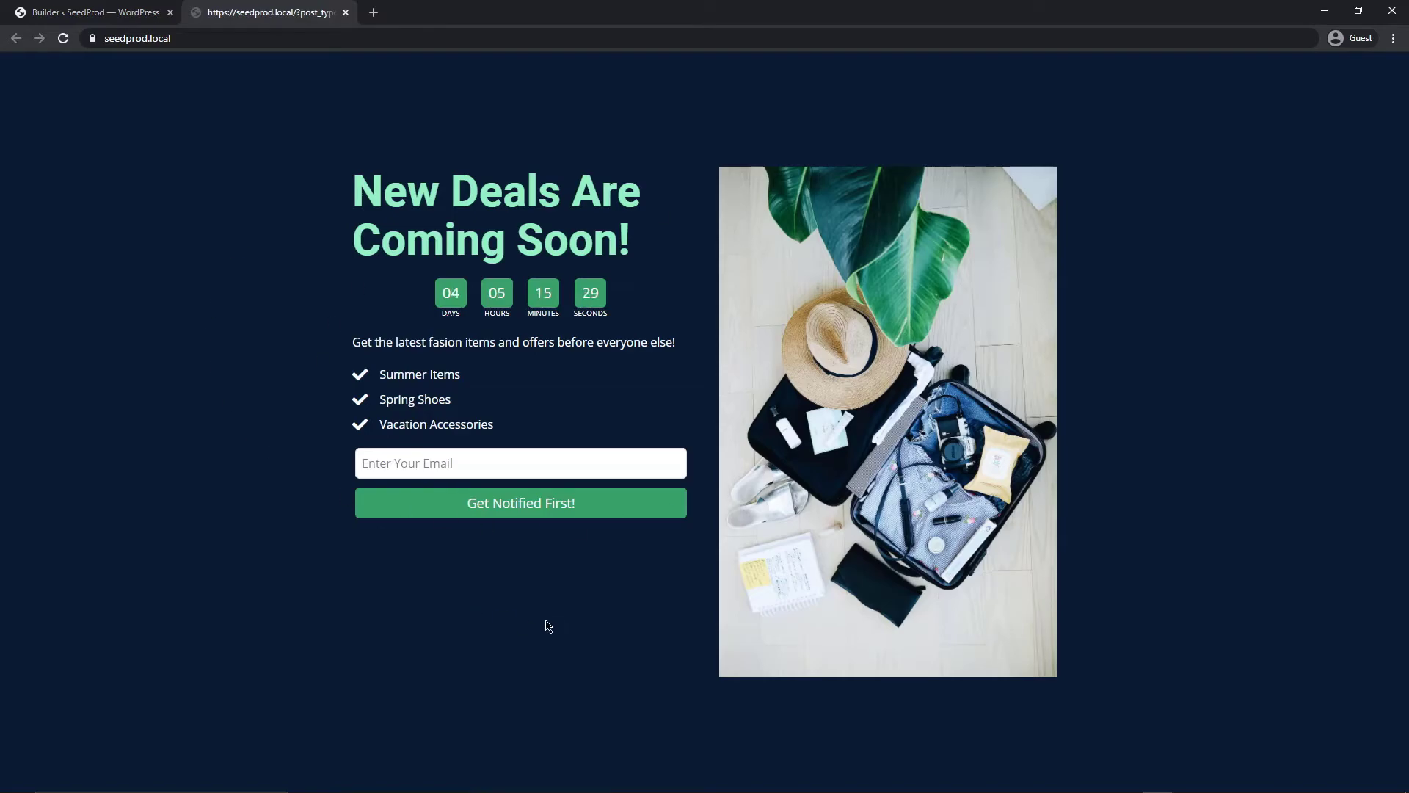
left_click(95, 12)
left_click(345, 12)
left_click(1276, 79)
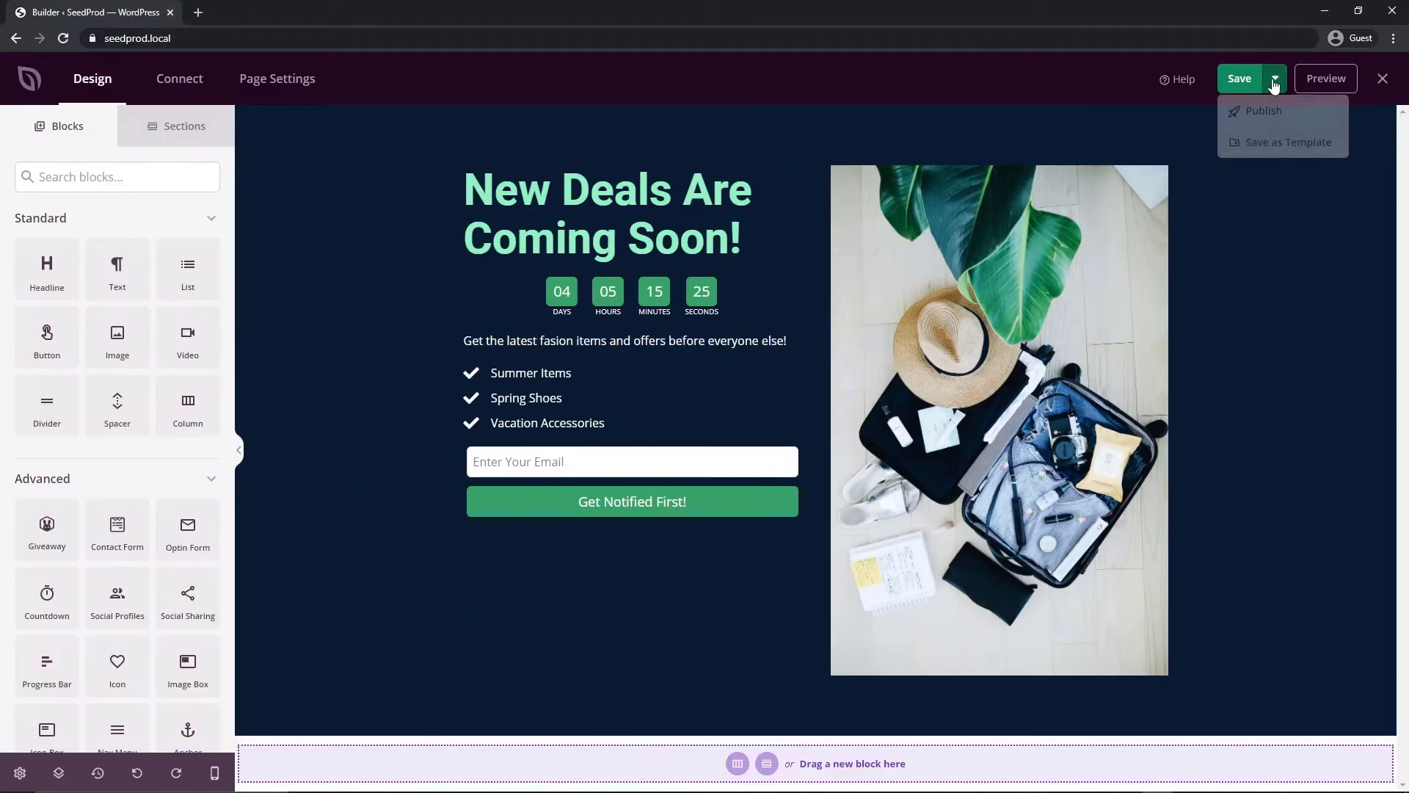
left_click(1264, 111)
left_click(667, 494)
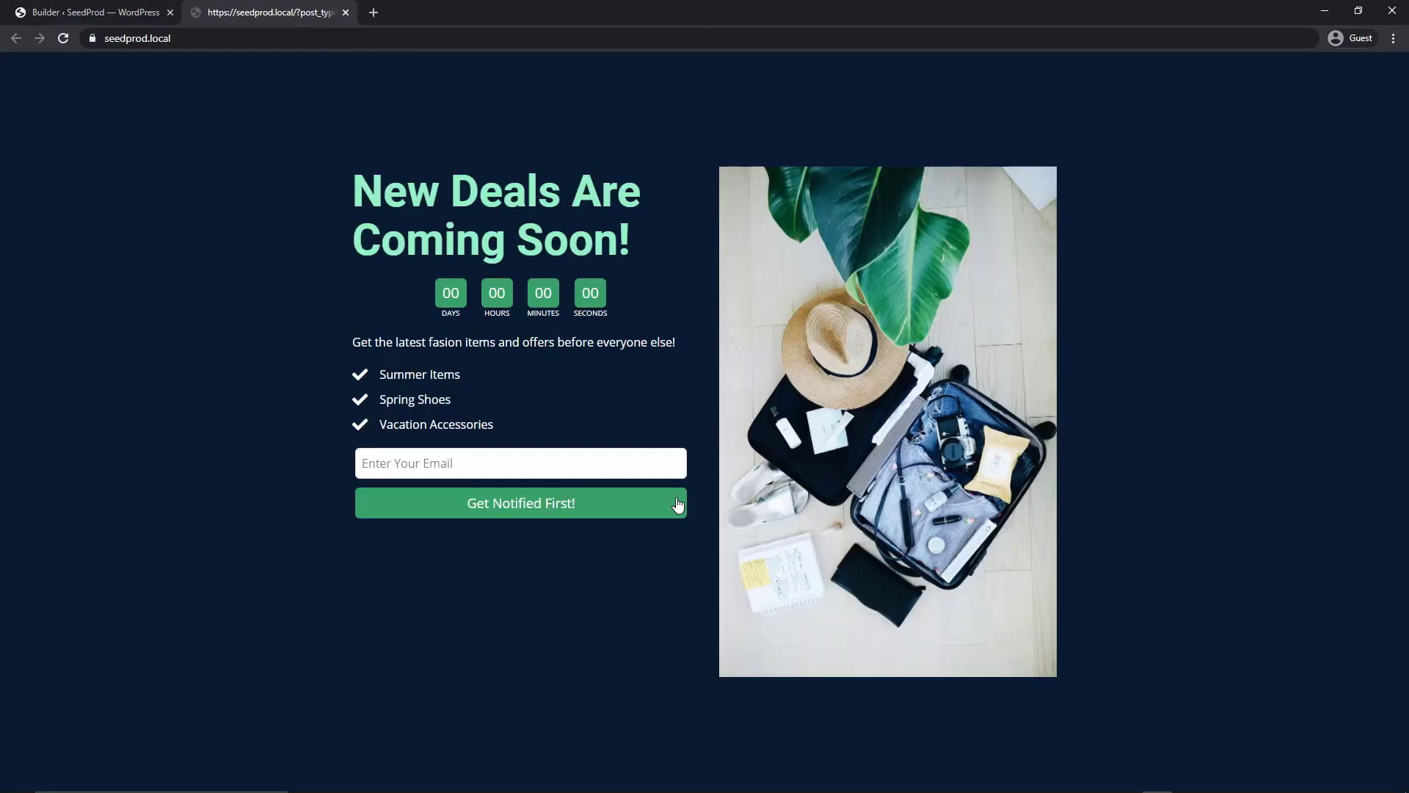
Load the bare site address to confirm the normal Hello world blog, then return to the builder
left_click(233, 33)
left_click_drag(676, 33, 197, 32)
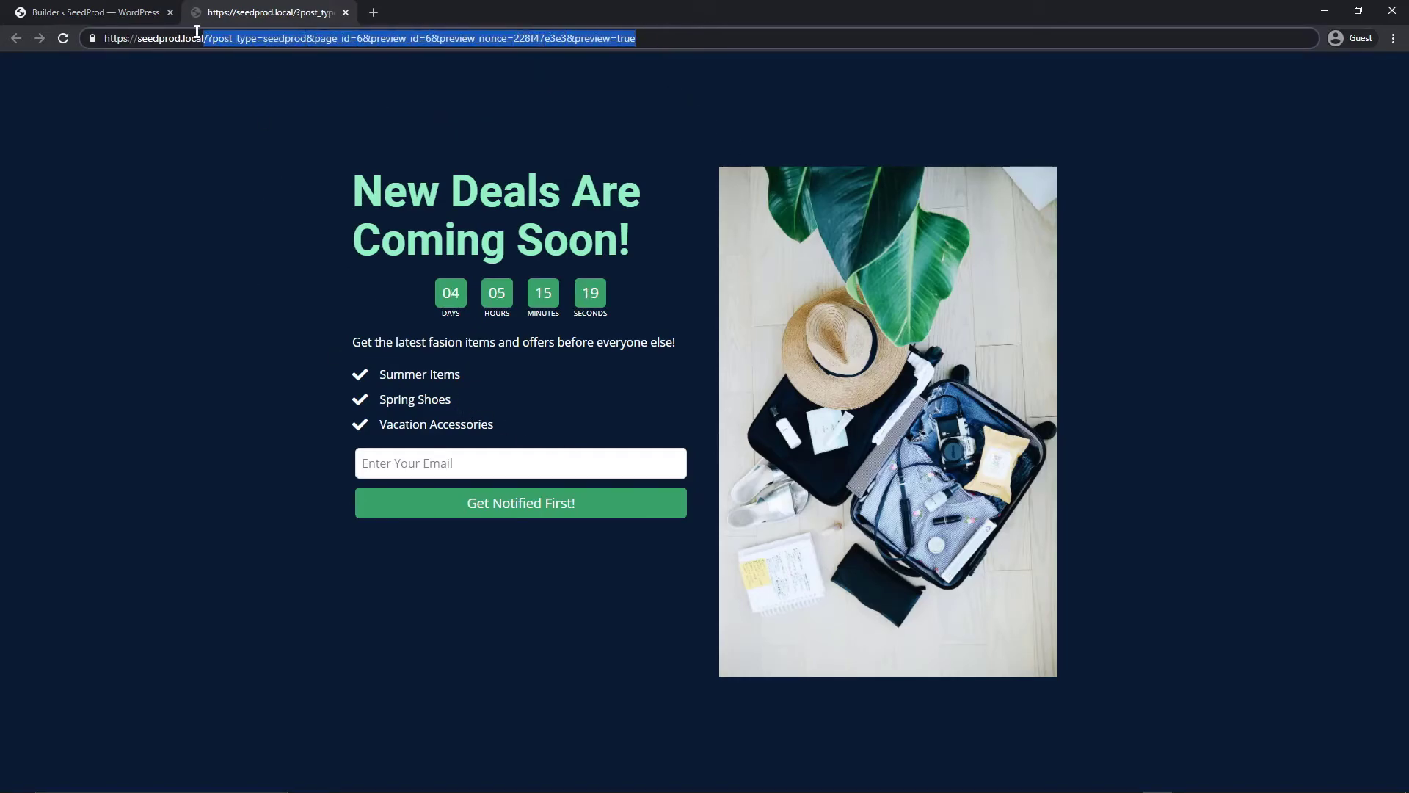
key("BackSpace")
key("Return")
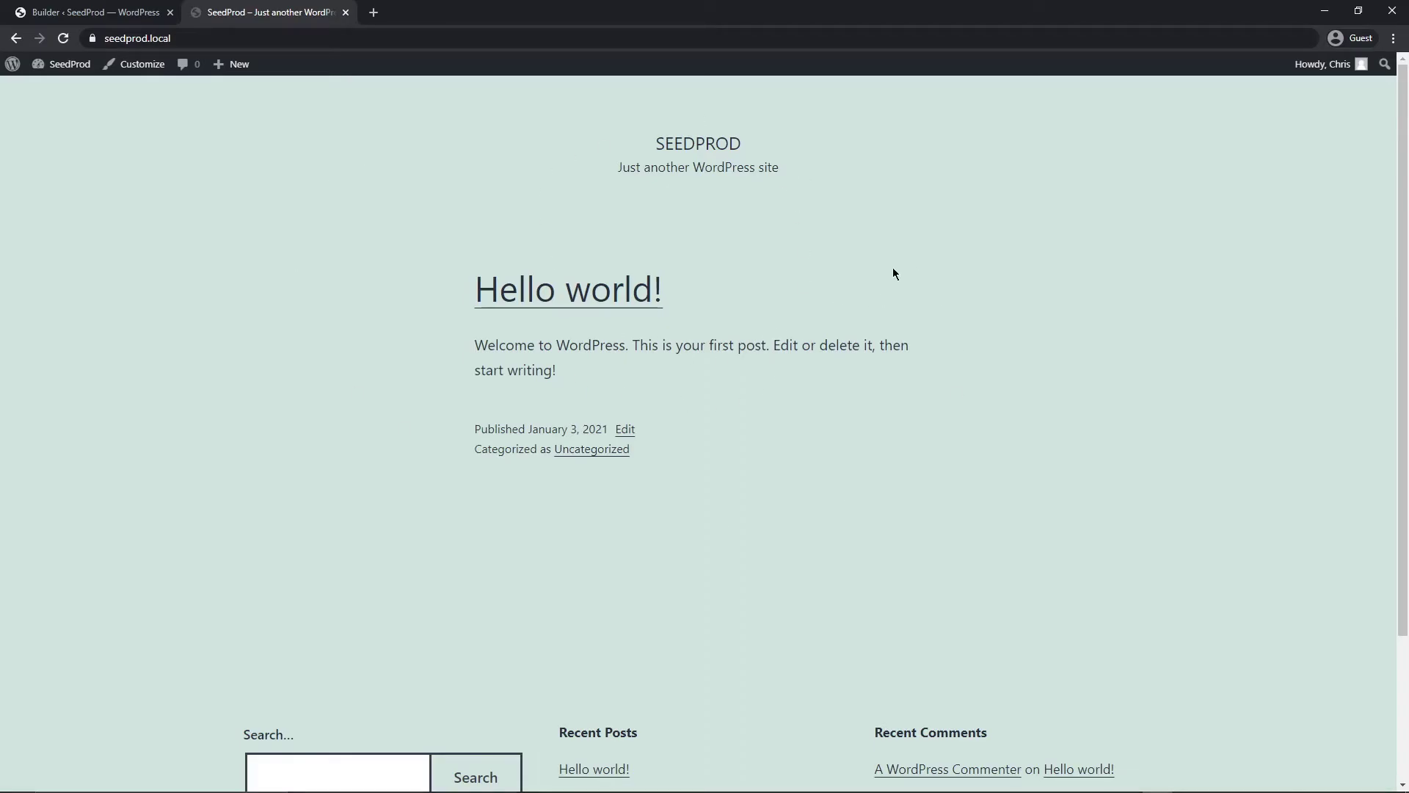
scroll(791, 314, "down", 3)
scroll(771, 319, "up", 3)
key("ctrl+shift+Tab")
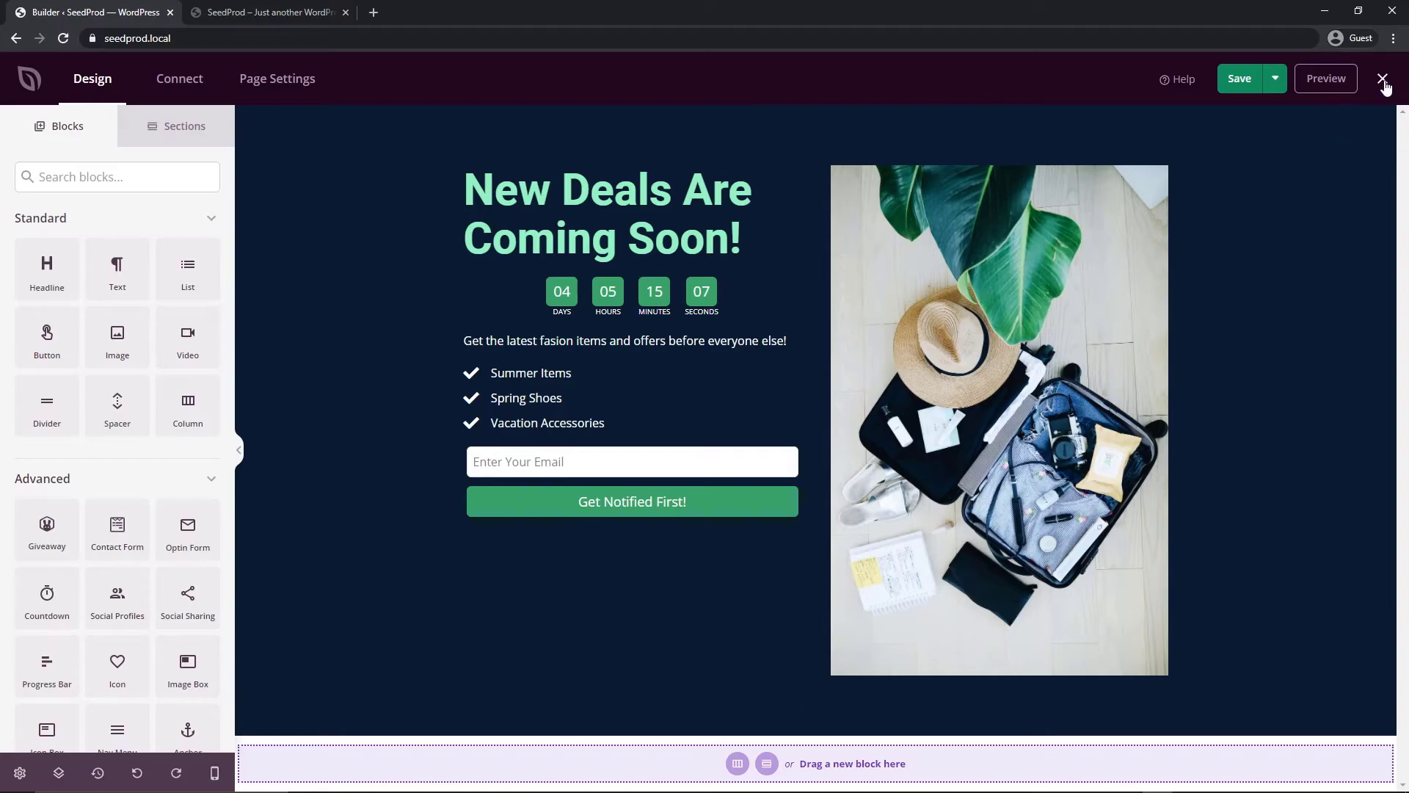
Exit the builder, set Coming Soon Mode to Active, and log out of WordPress
left_click(1384, 80)
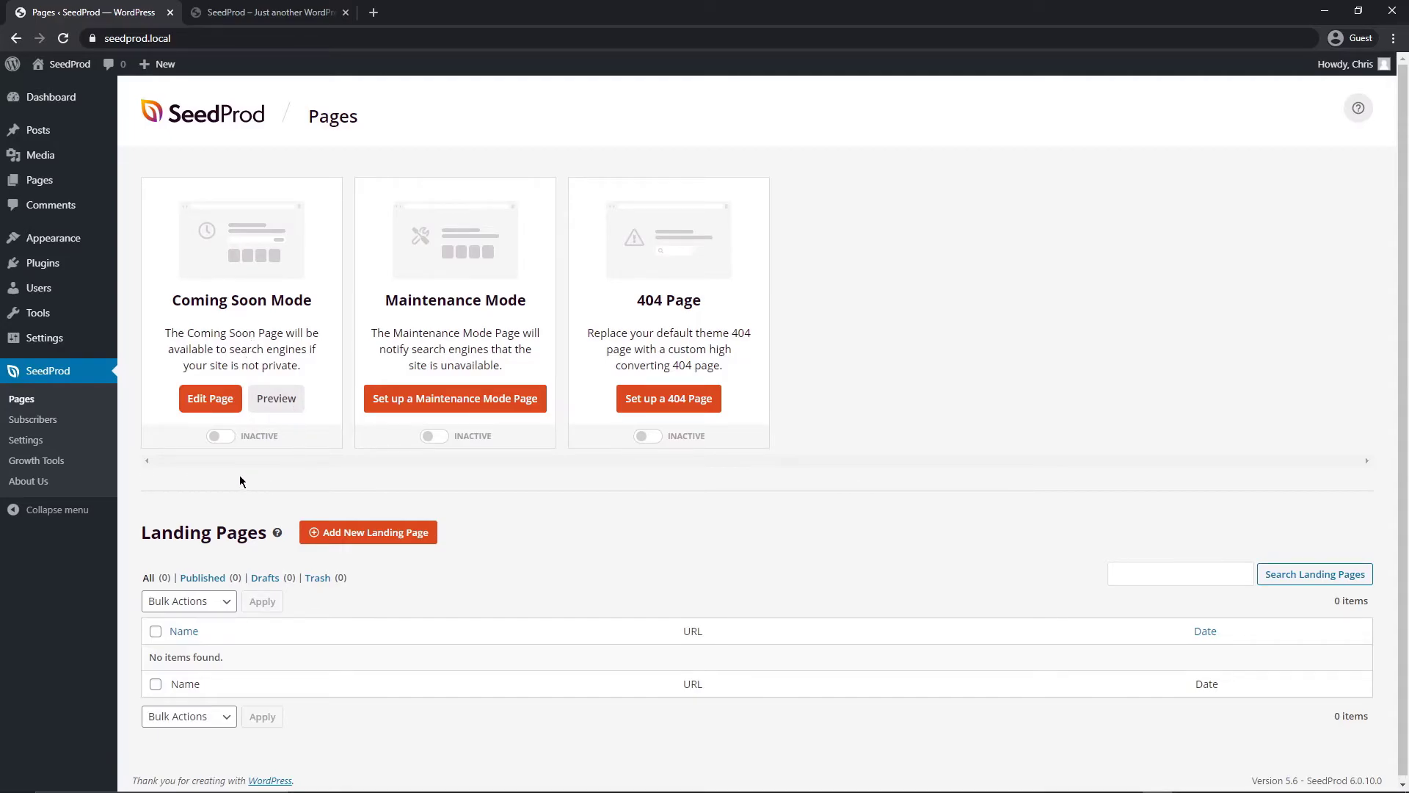
left_click(220, 438)
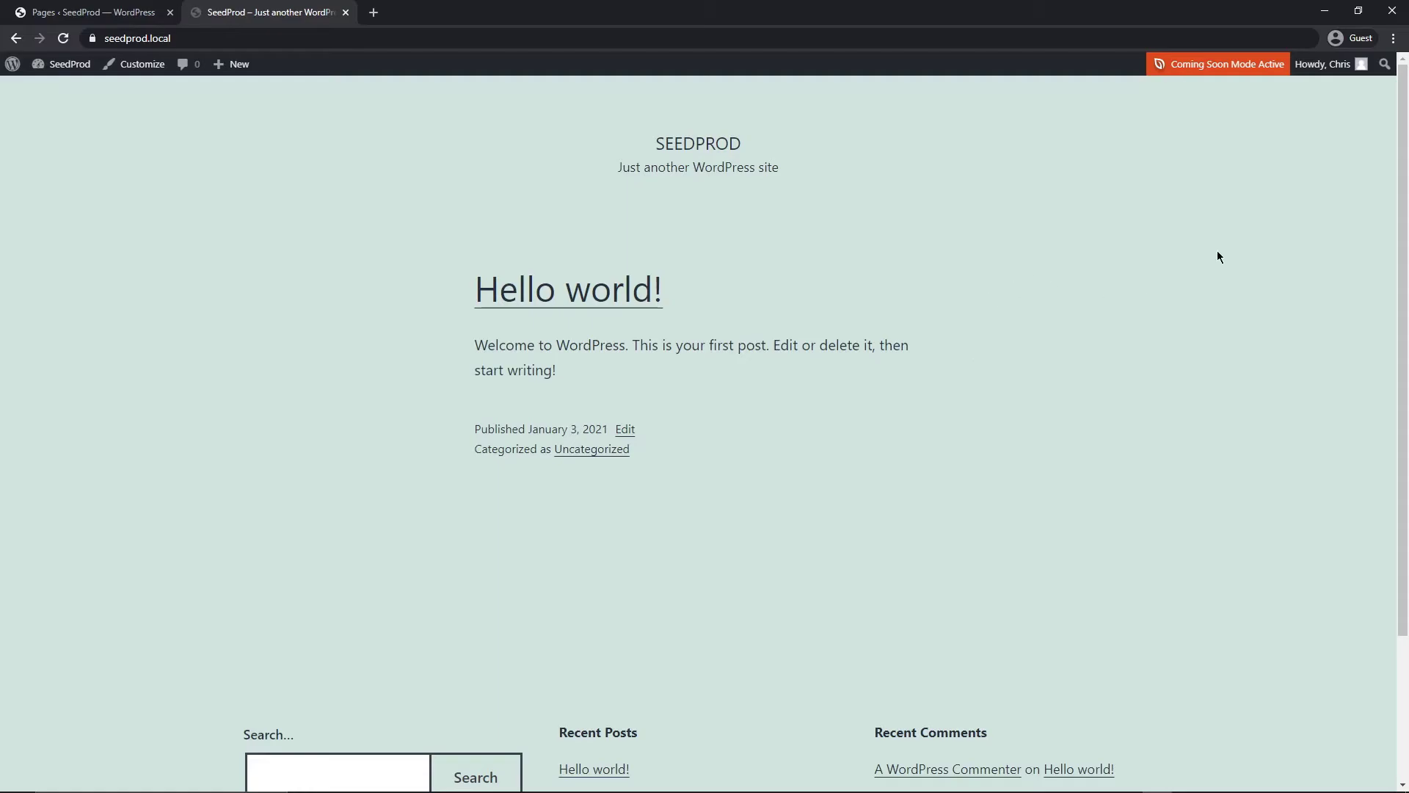
mouse_move(1325, 64)
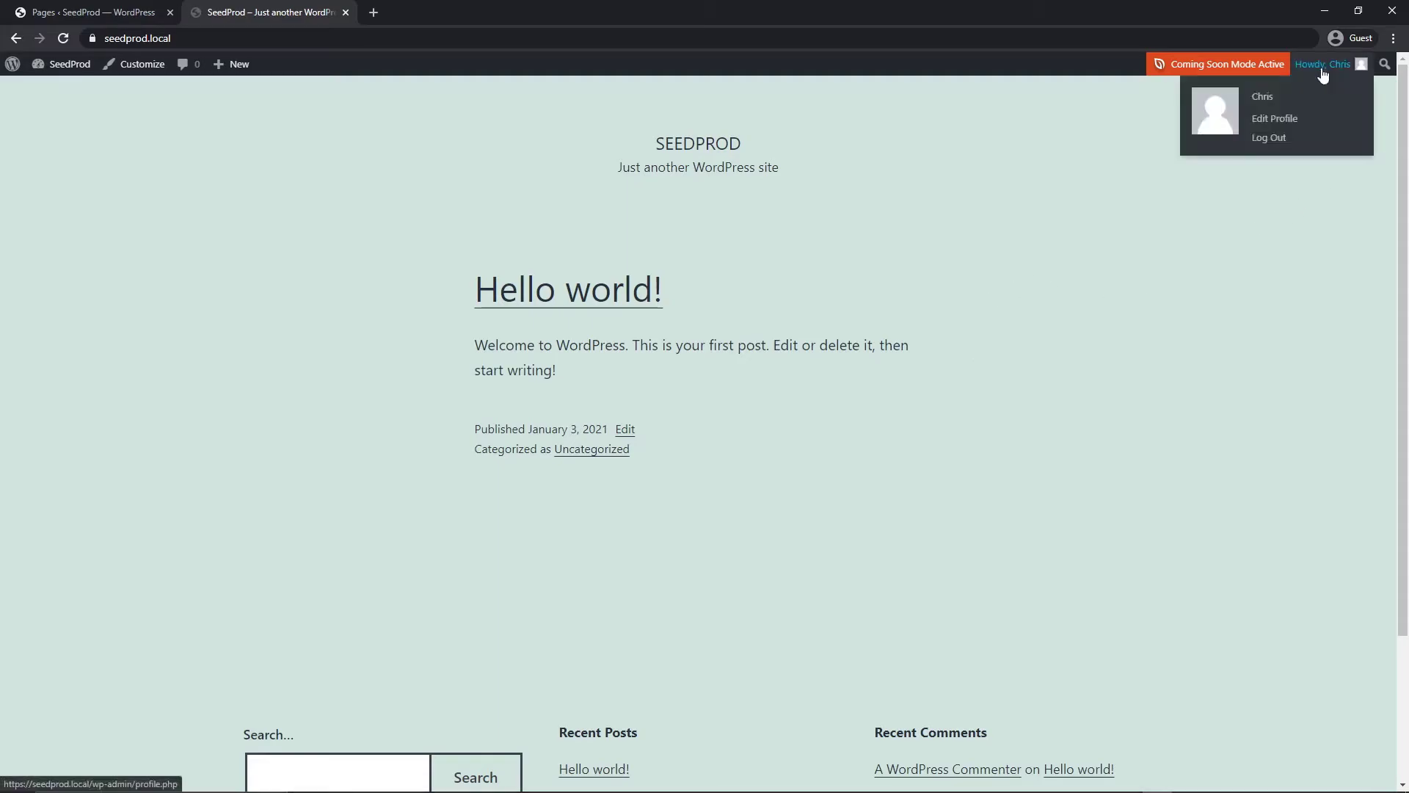
left_click(1271, 139)
Load seedprod.local logged out to see the coming soon page
left_click(220, 39)
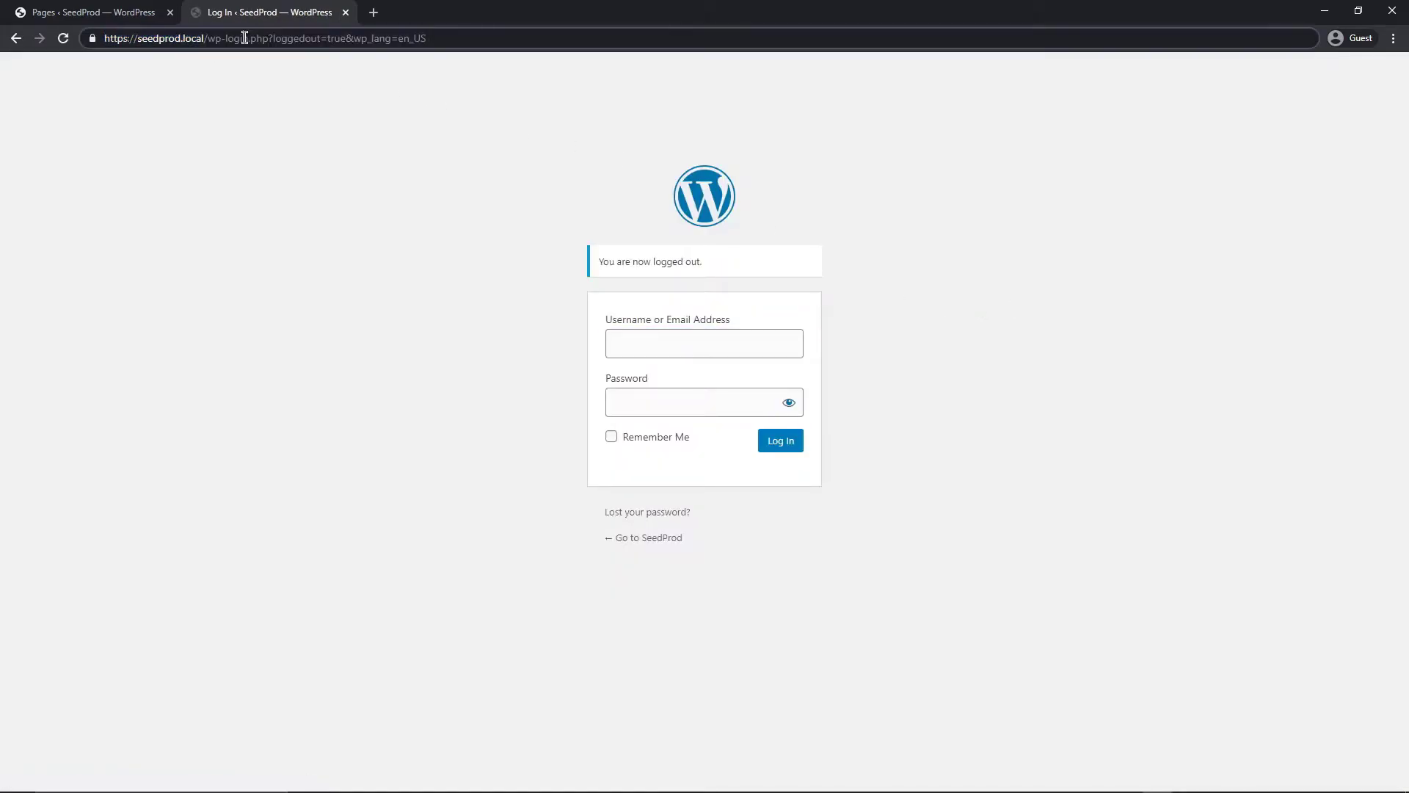
left_click_drag(208, 38, 430, 38)
key("BackSpace")
key("Return")
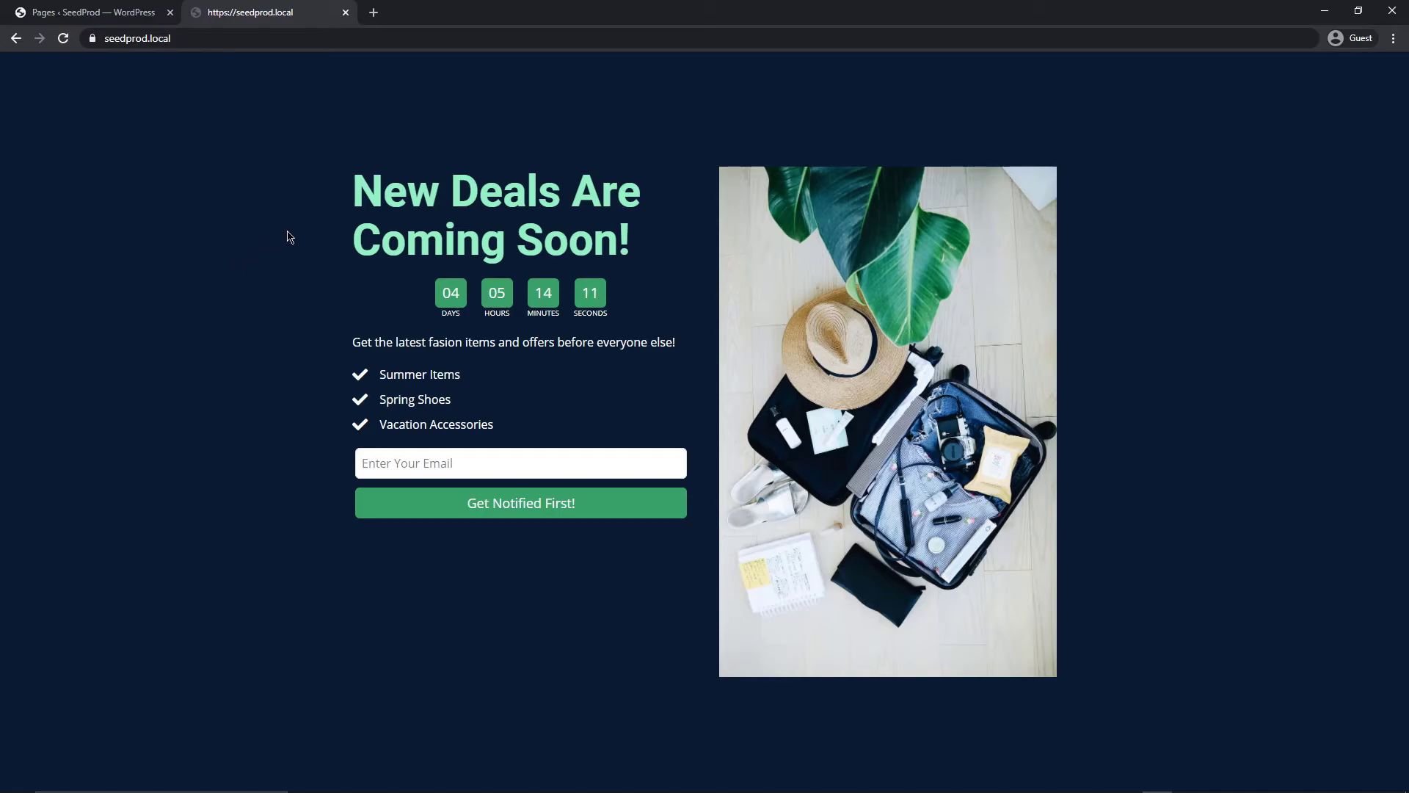
Close the site tab and go to SeedProd's Growth Tools page
key("ctrl+w")
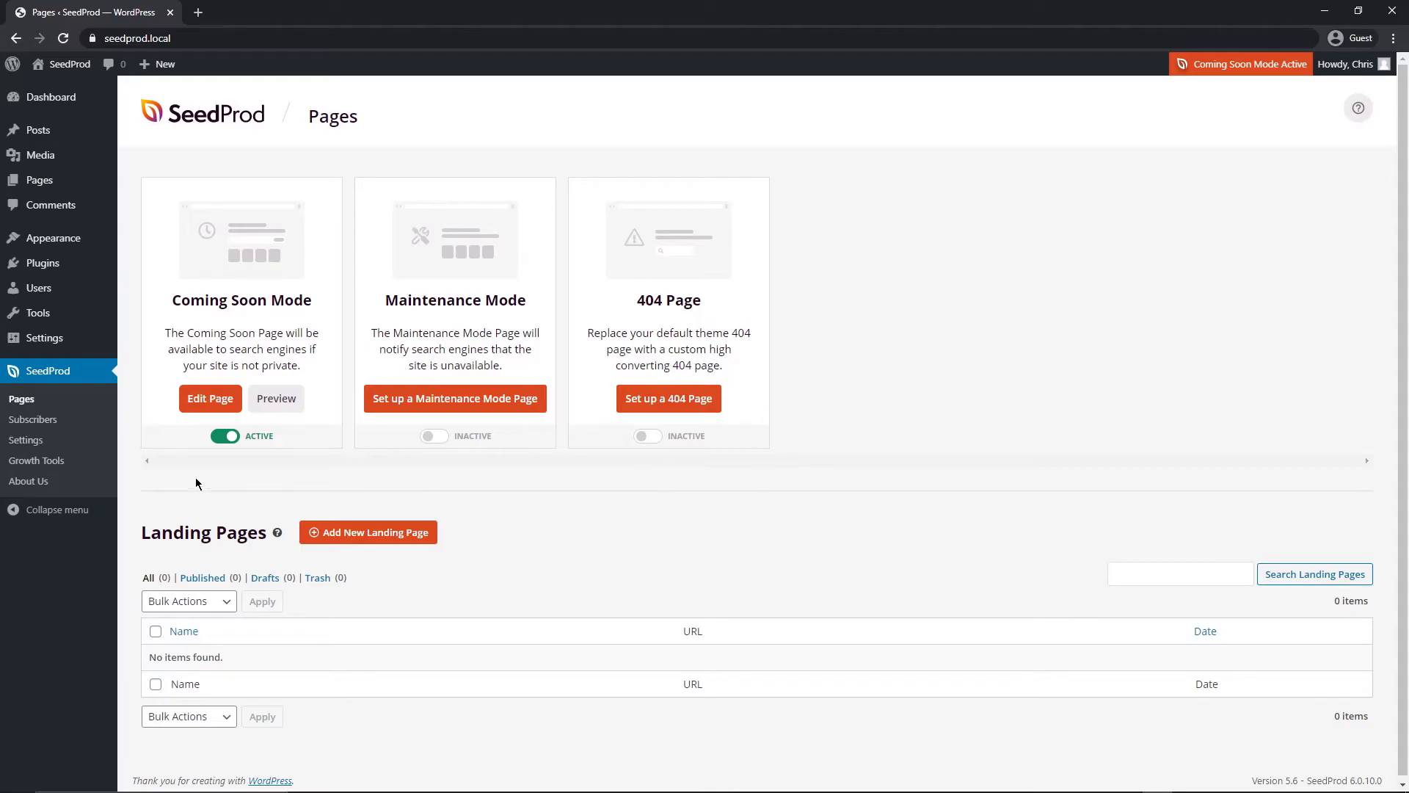
left_click(42, 463)
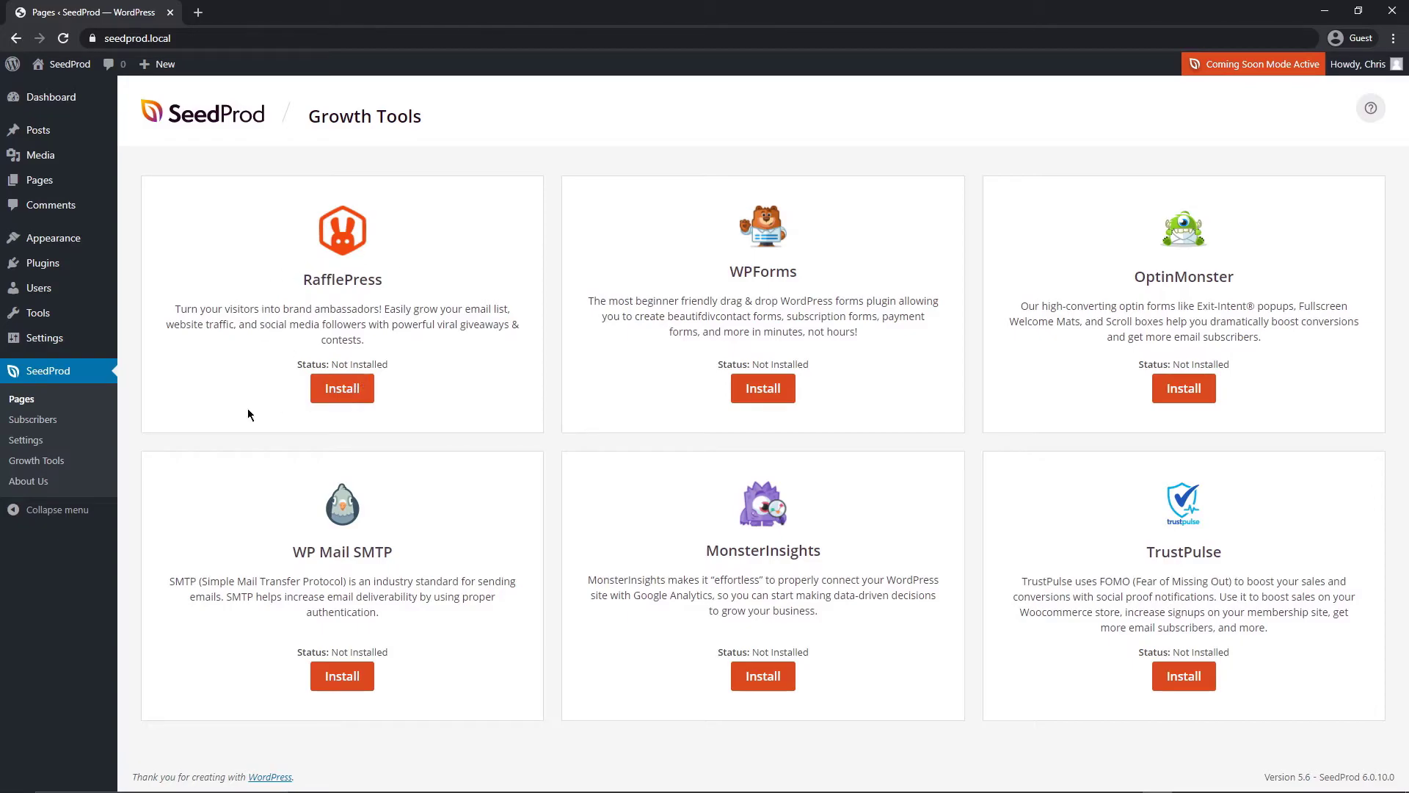
Install and activate the RafflePress plugin
left_click(350, 395)
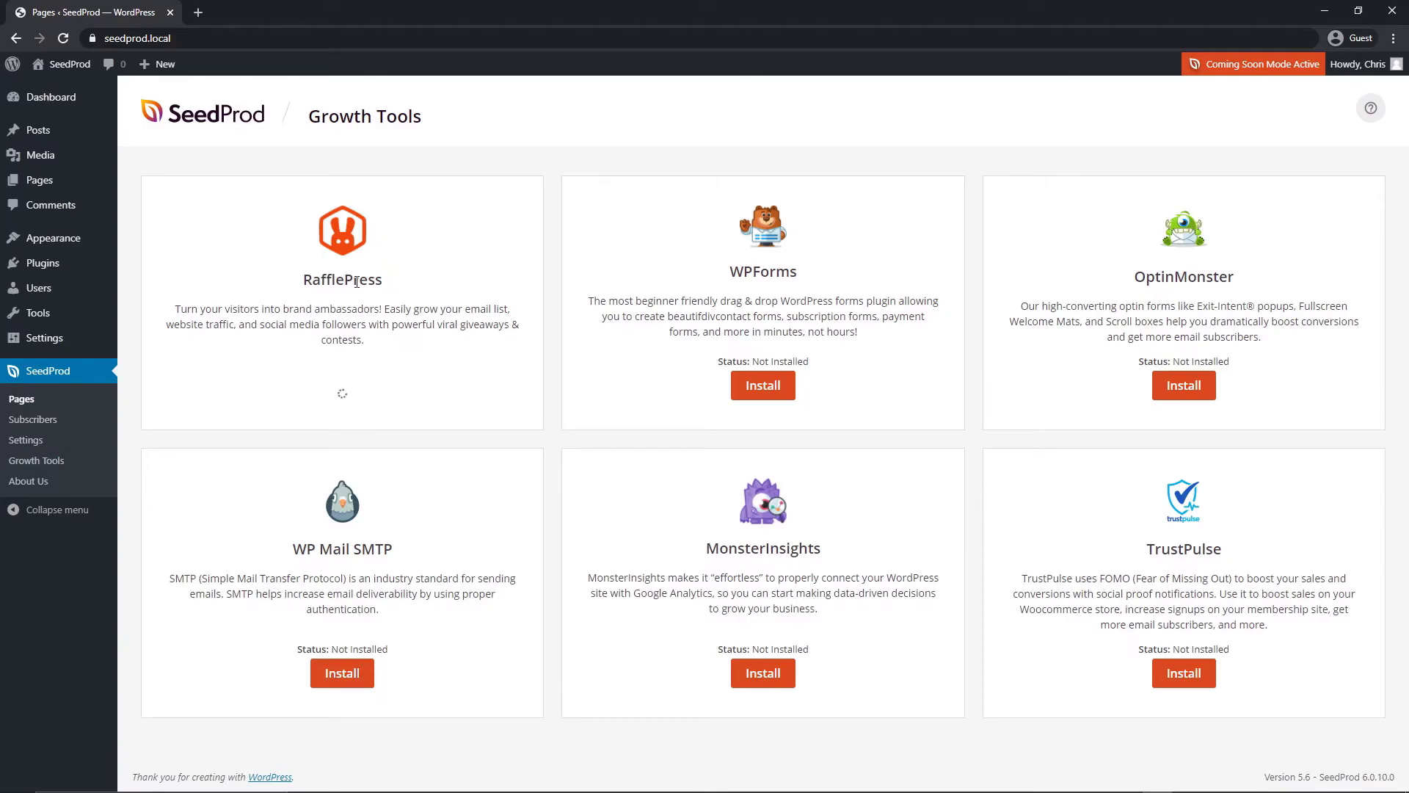
left_click(341, 394)
left_click(64, 38)
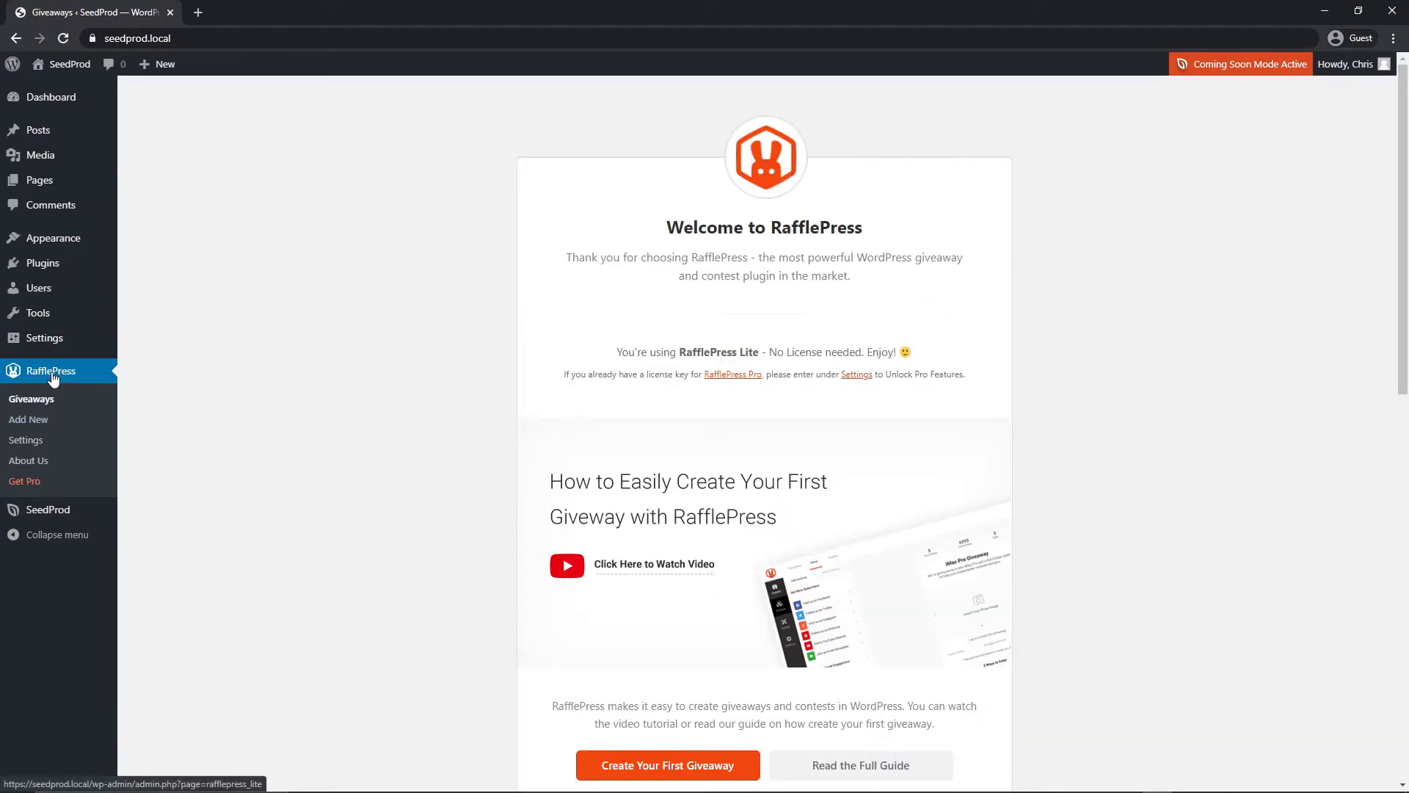
Start the first giveaway and name it '$100 Gift Certificate'
scroll(503, 602, "down", 2)
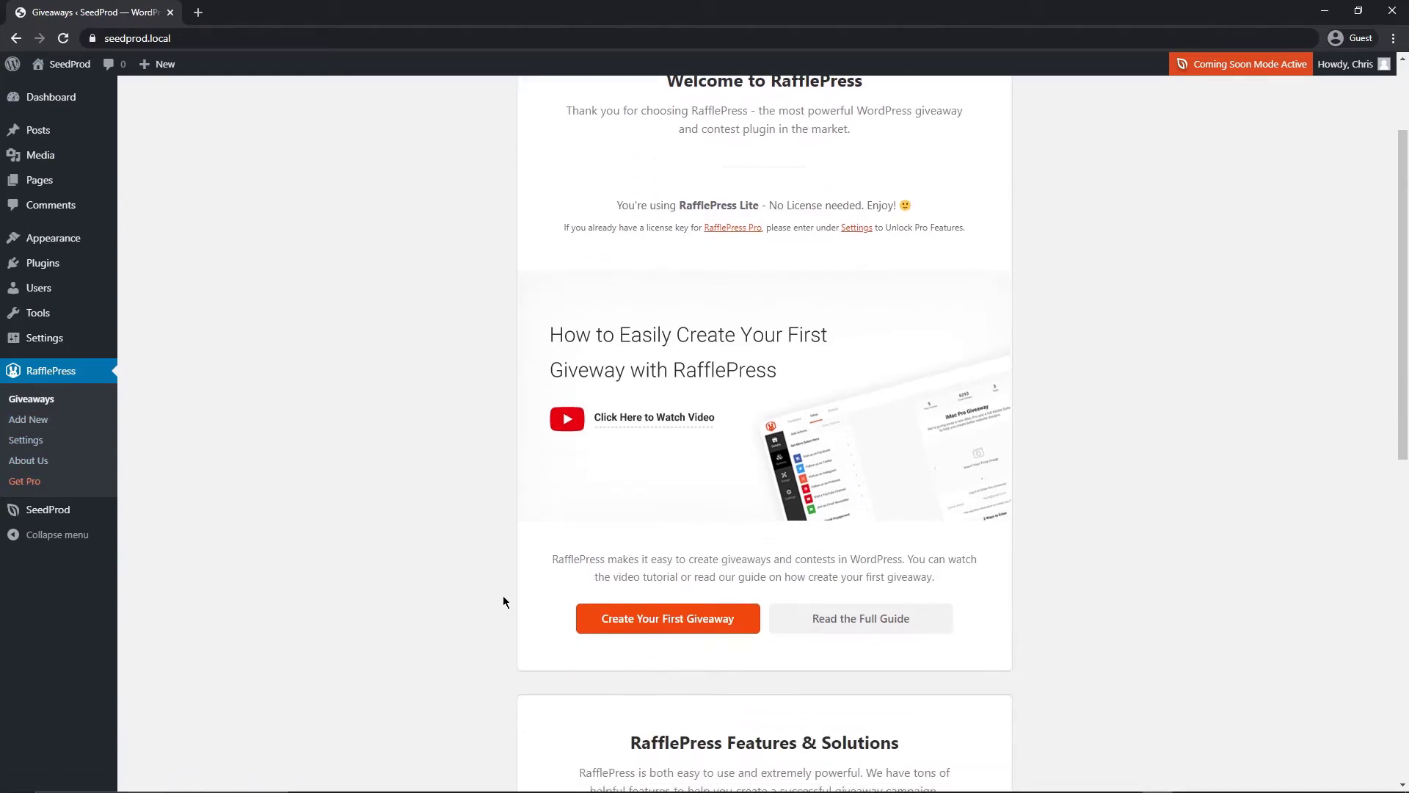
left_click(635, 622)
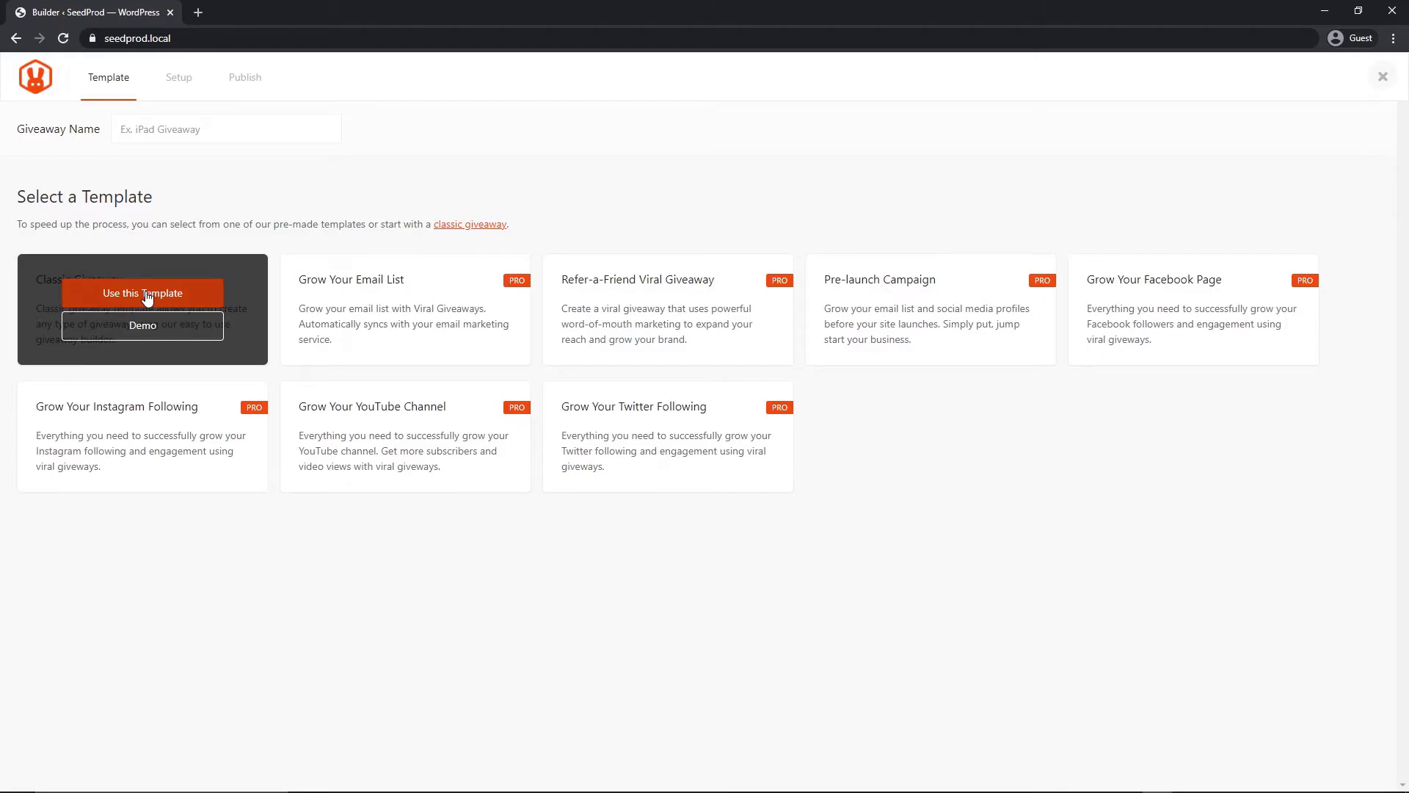
left_click(171, 128)
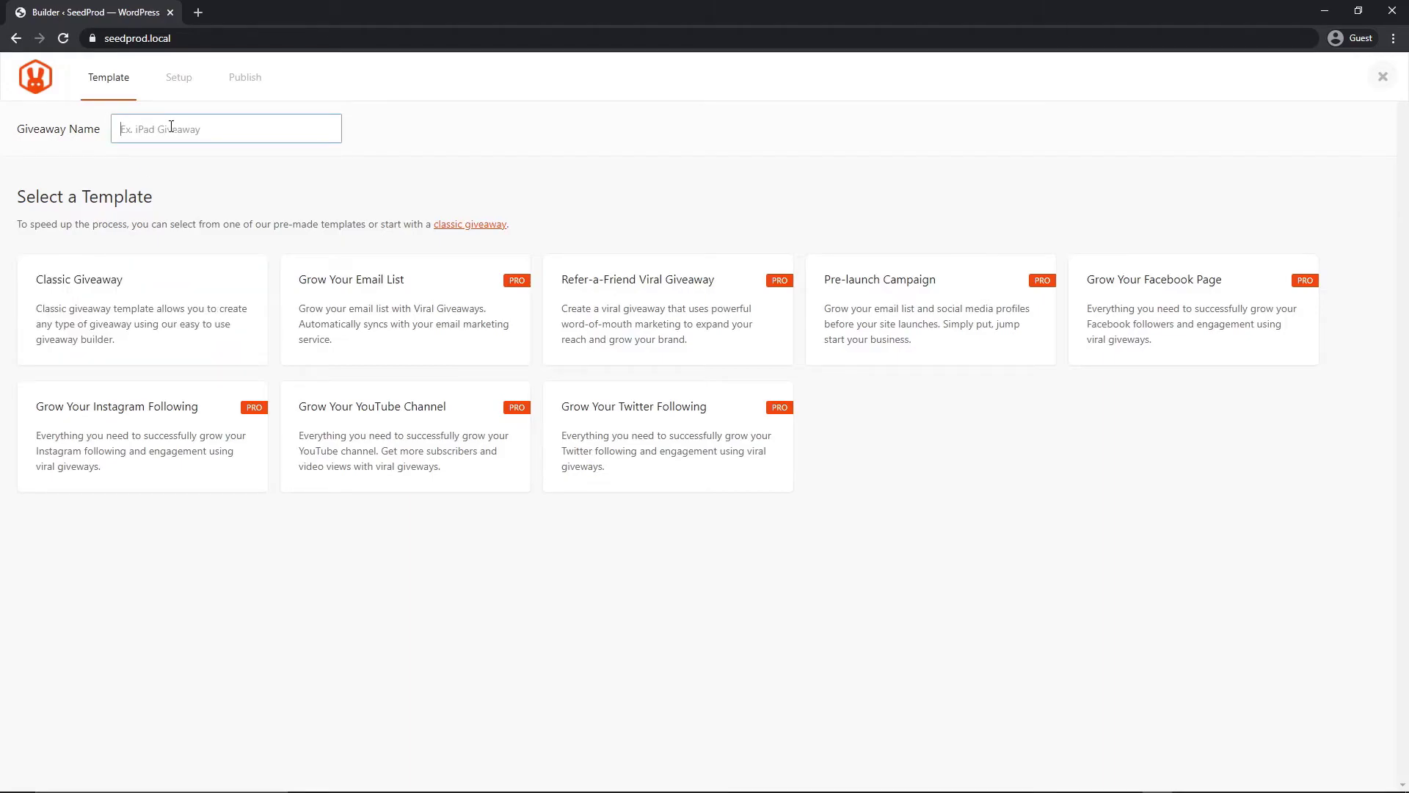
type("$100 Gift Certificate")
Base the giveaway on the Classic Giveaway template and open its prize details
mouse_move(149, 294)
left_click(150, 294)
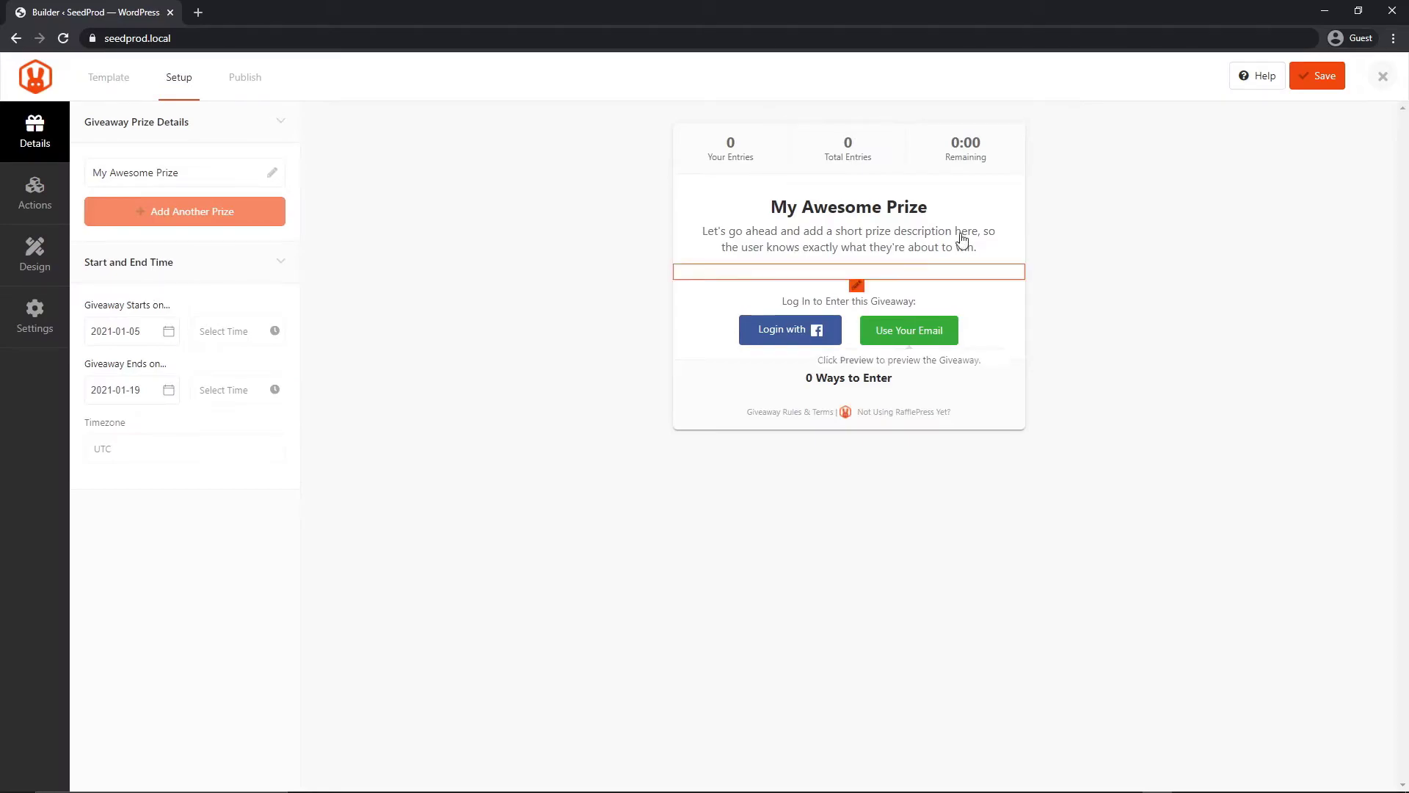
left_click(775, 213)
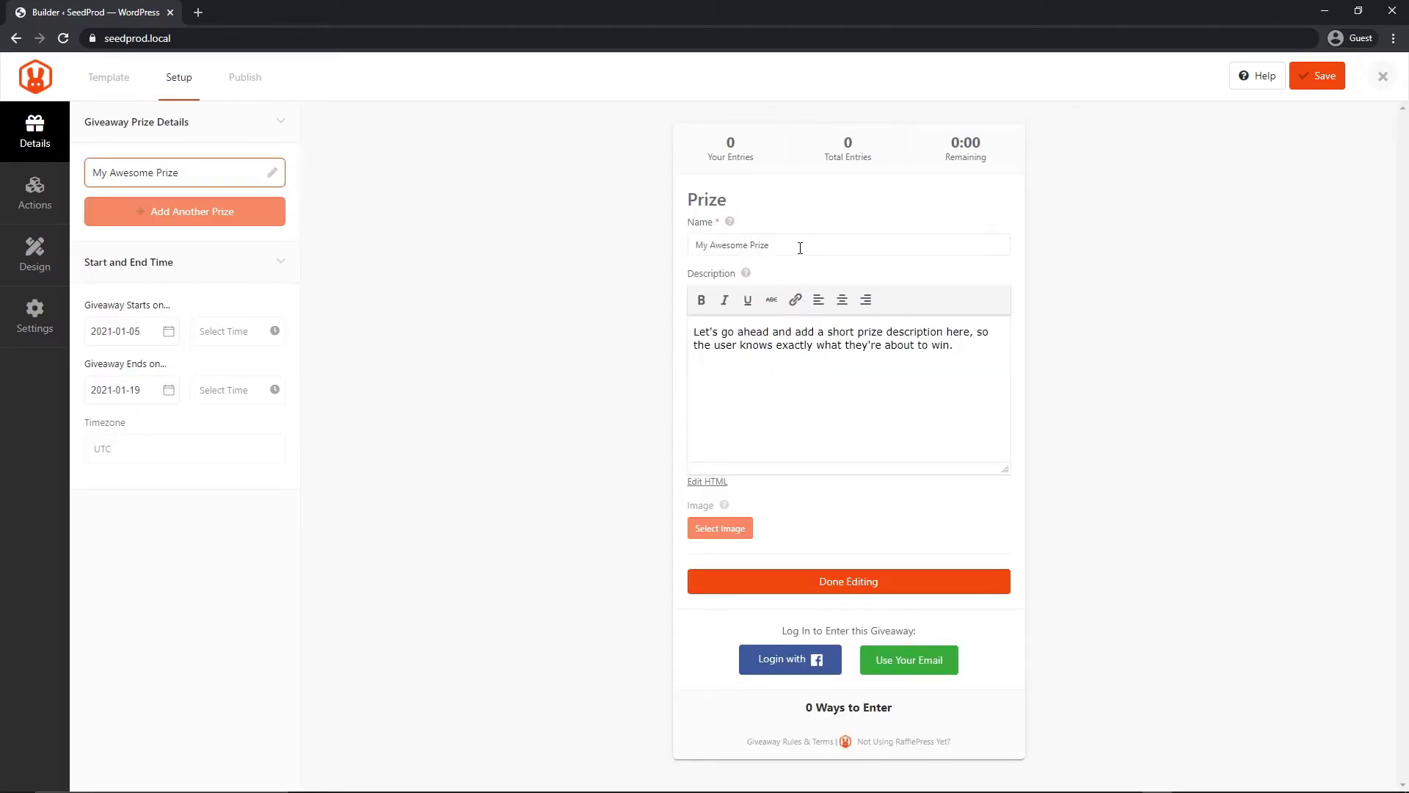
left_click(655, 242)
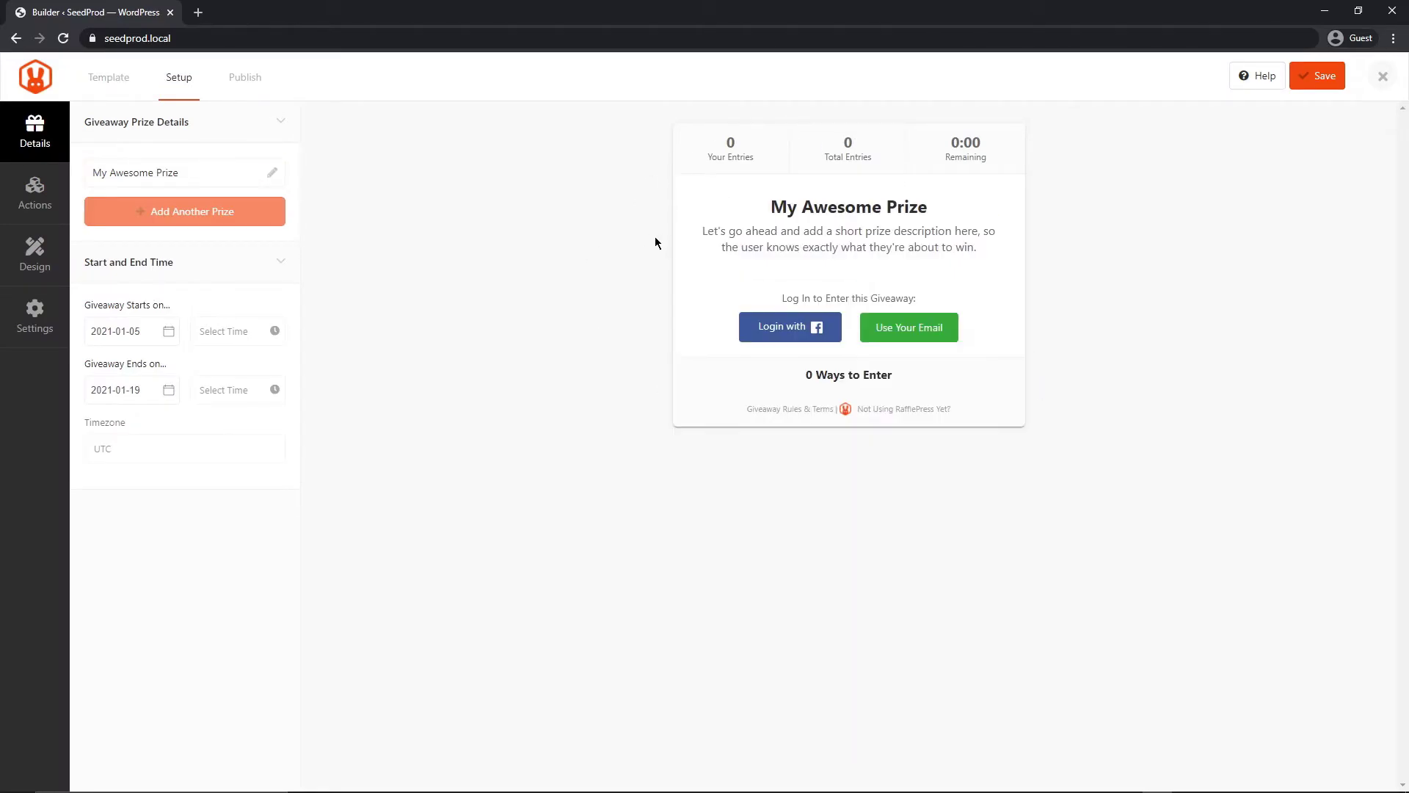
left_click(219, 178)
Rename the prize to '$100 Gift Certificate' and finish editing the prize details
left_click(798, 244)
key("BackSpace")
key("BackSpace")
key("BackSpace")
key("BackSpace")
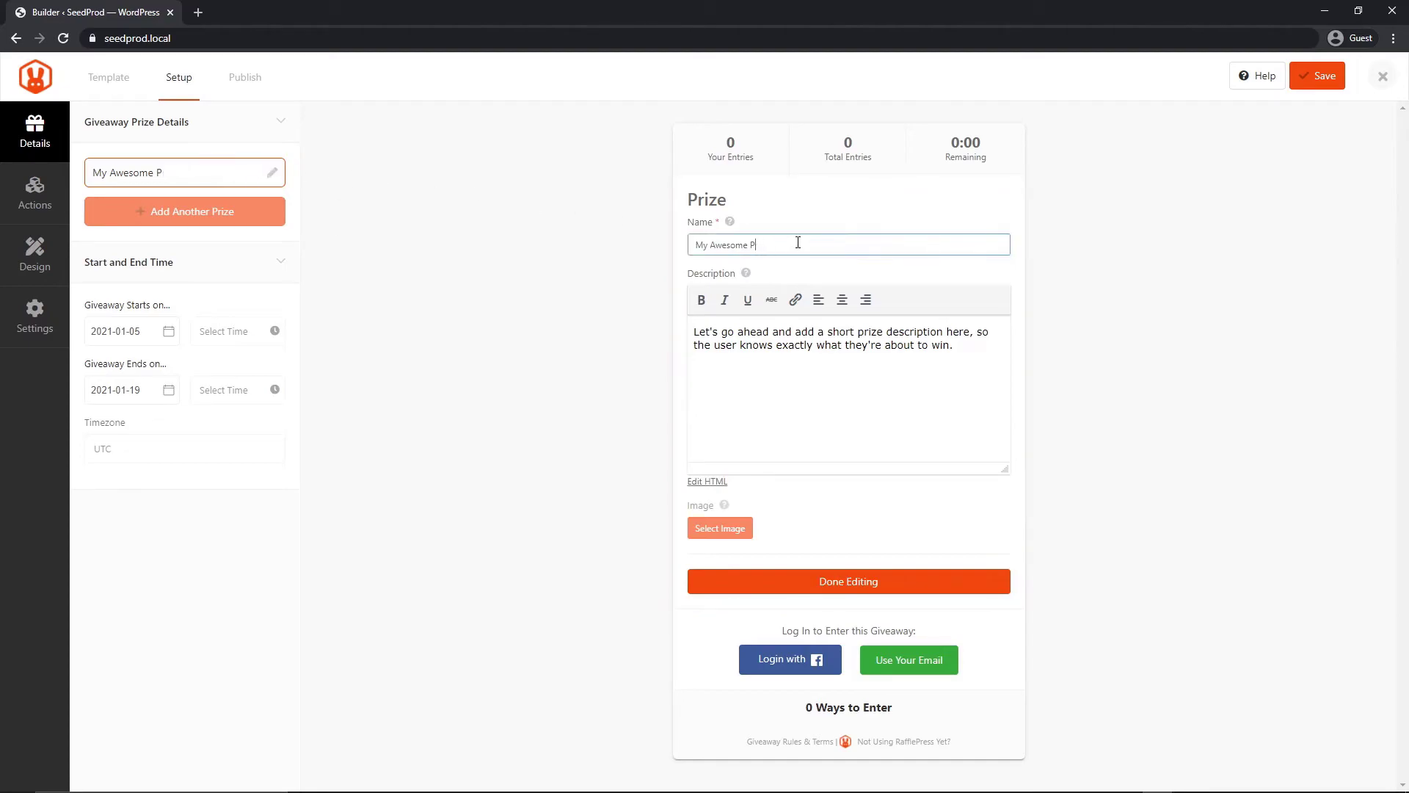
key("BackSpace")
key("BackSpace")
key("BackSpace")
key("BackSpace")
key("BackSpace")
key("BackSpace")
key("BackSpace")
key("BackSpace")
key("BackSpace")
key("BackSpace")
key("BackSpace")
key("BackSpace")
type("$100 Gift Certificate")
left_click_drag(958, 345, 691, 332)
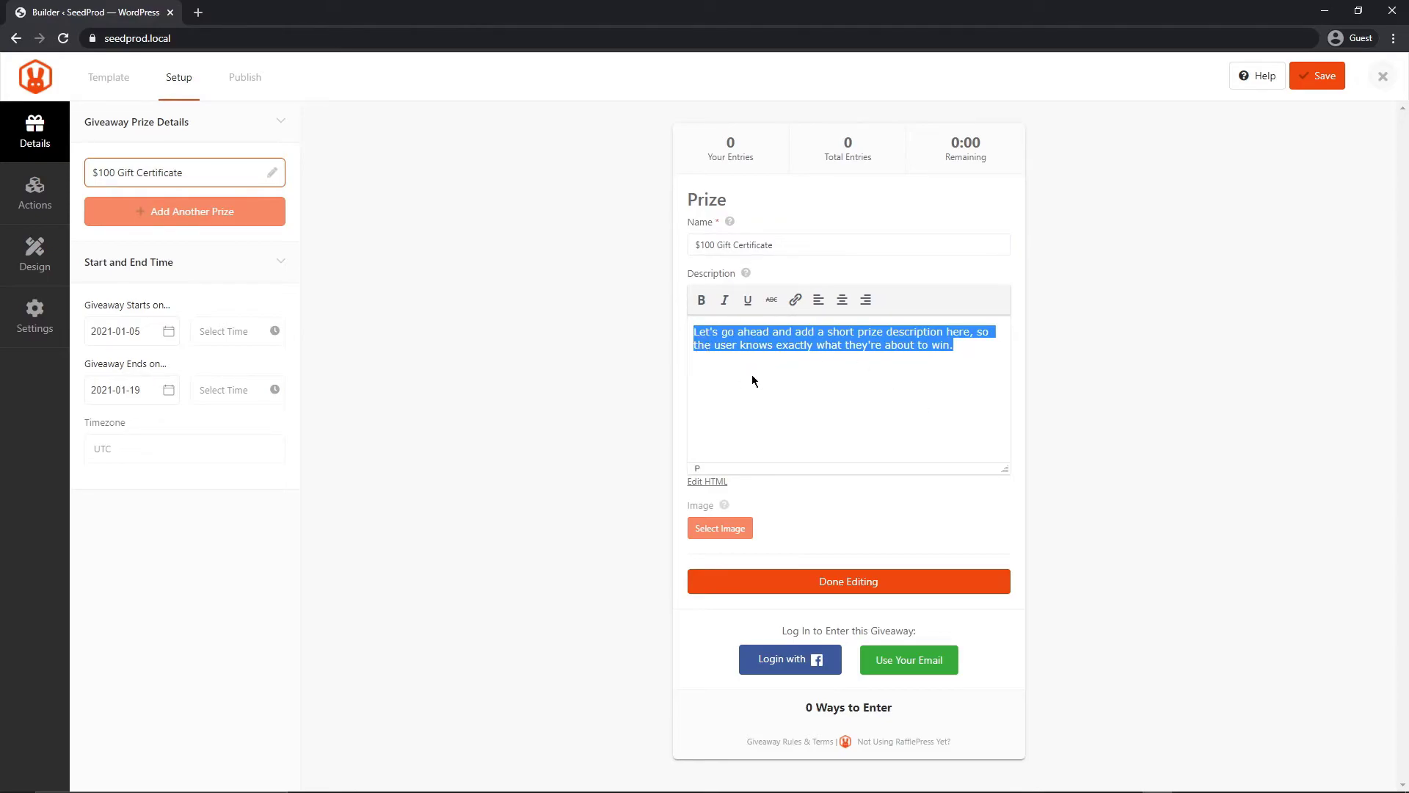
left_click(854, 581)
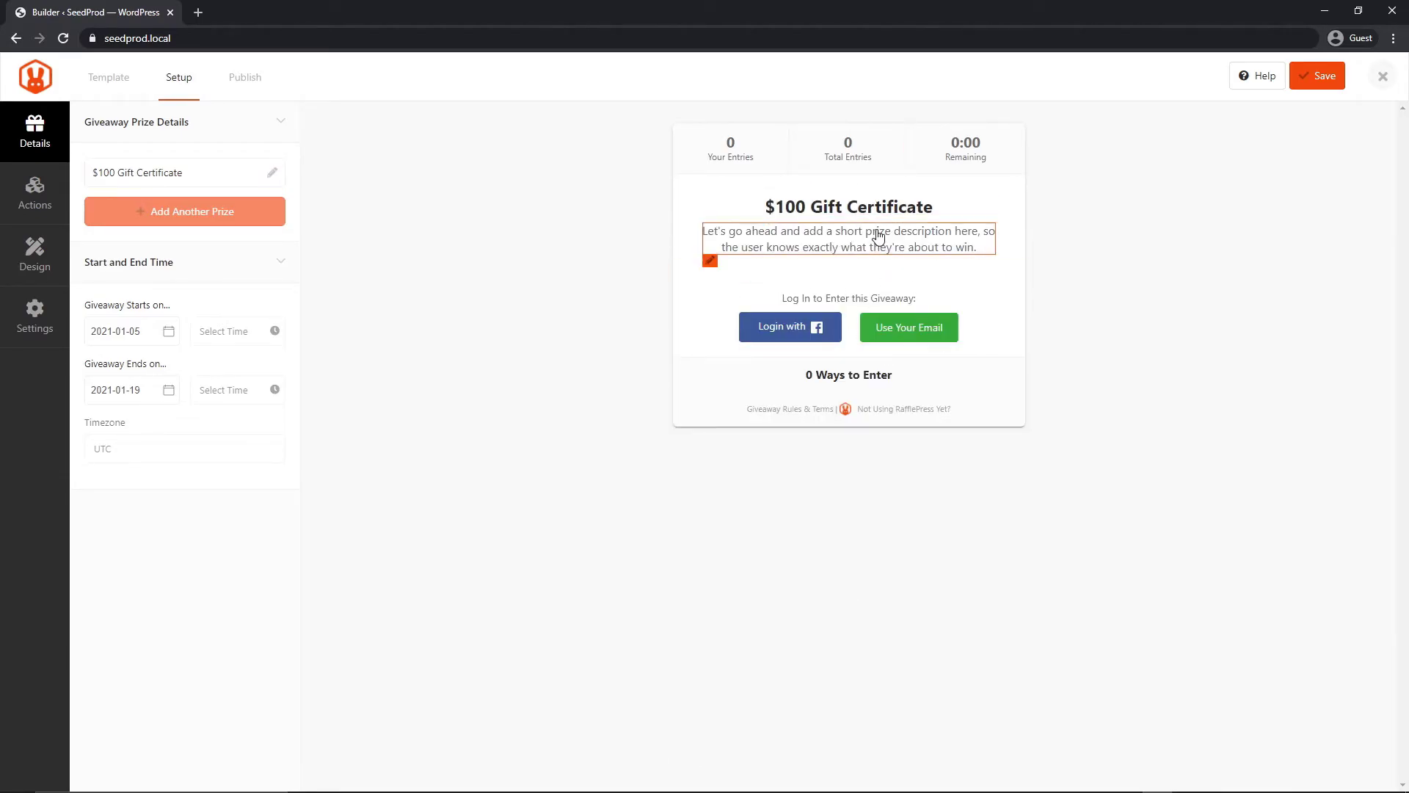
left_click(957, 237)
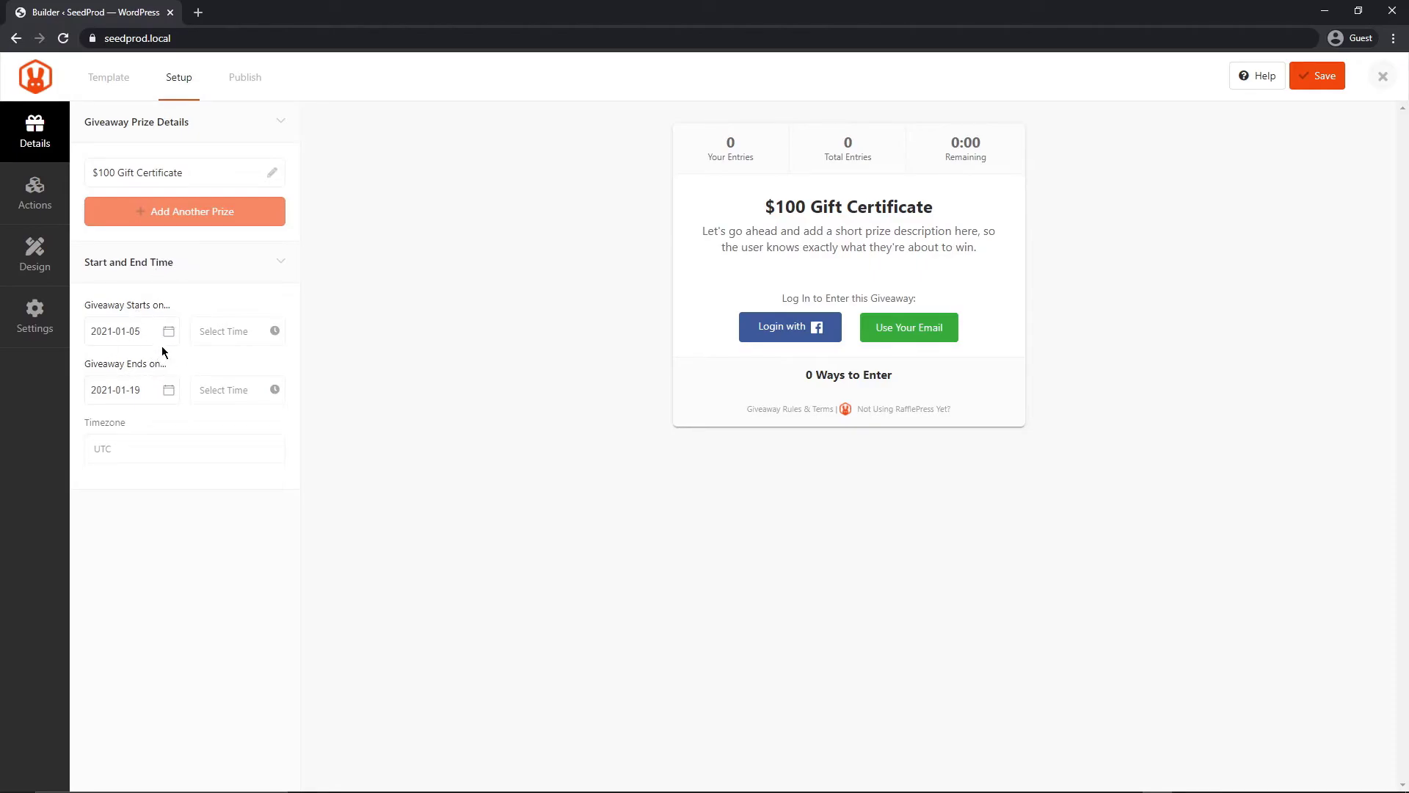
Add Visit us on Facebook, Follow us on Twitter and Visit us on Instagram as entry actions
left_click(40, 201)
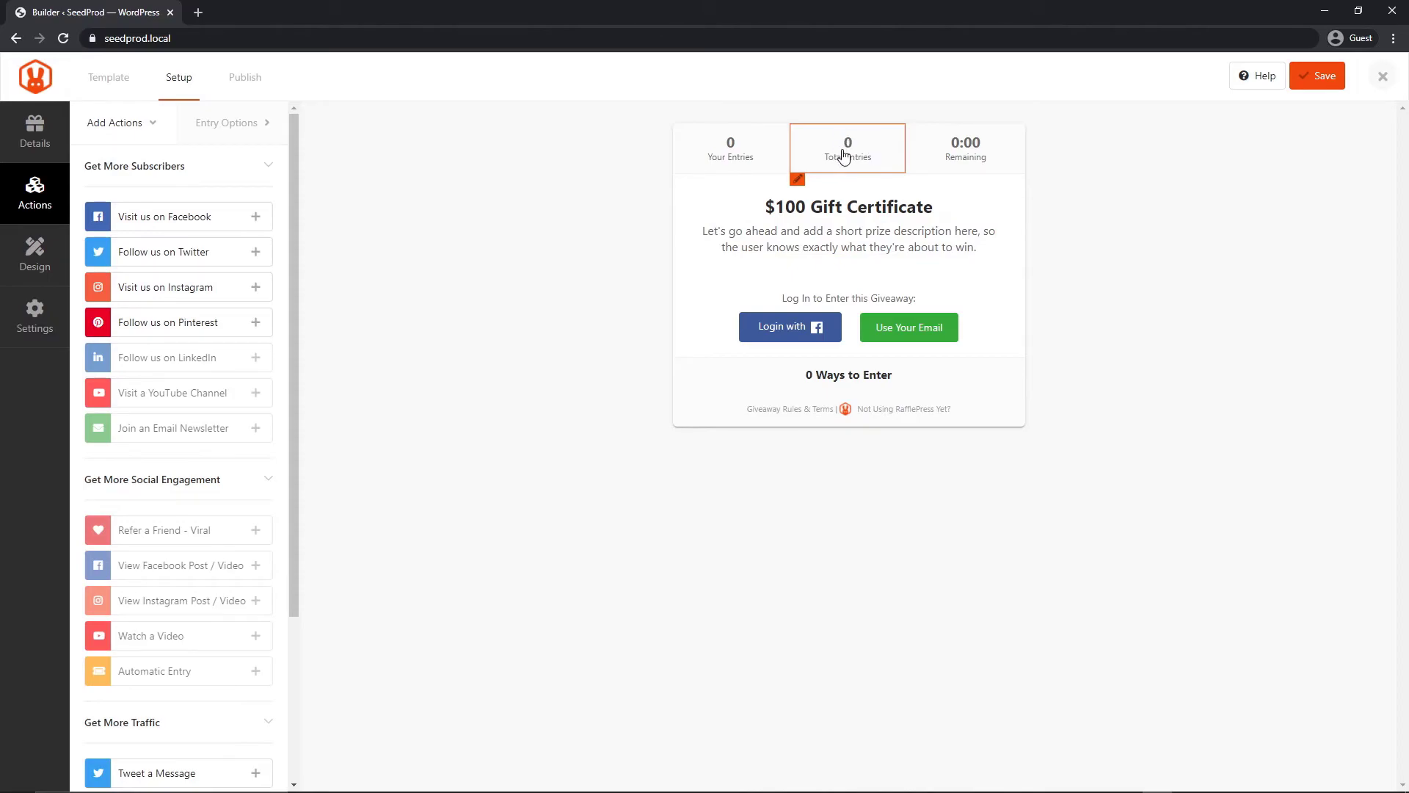
left_click(255, 218)
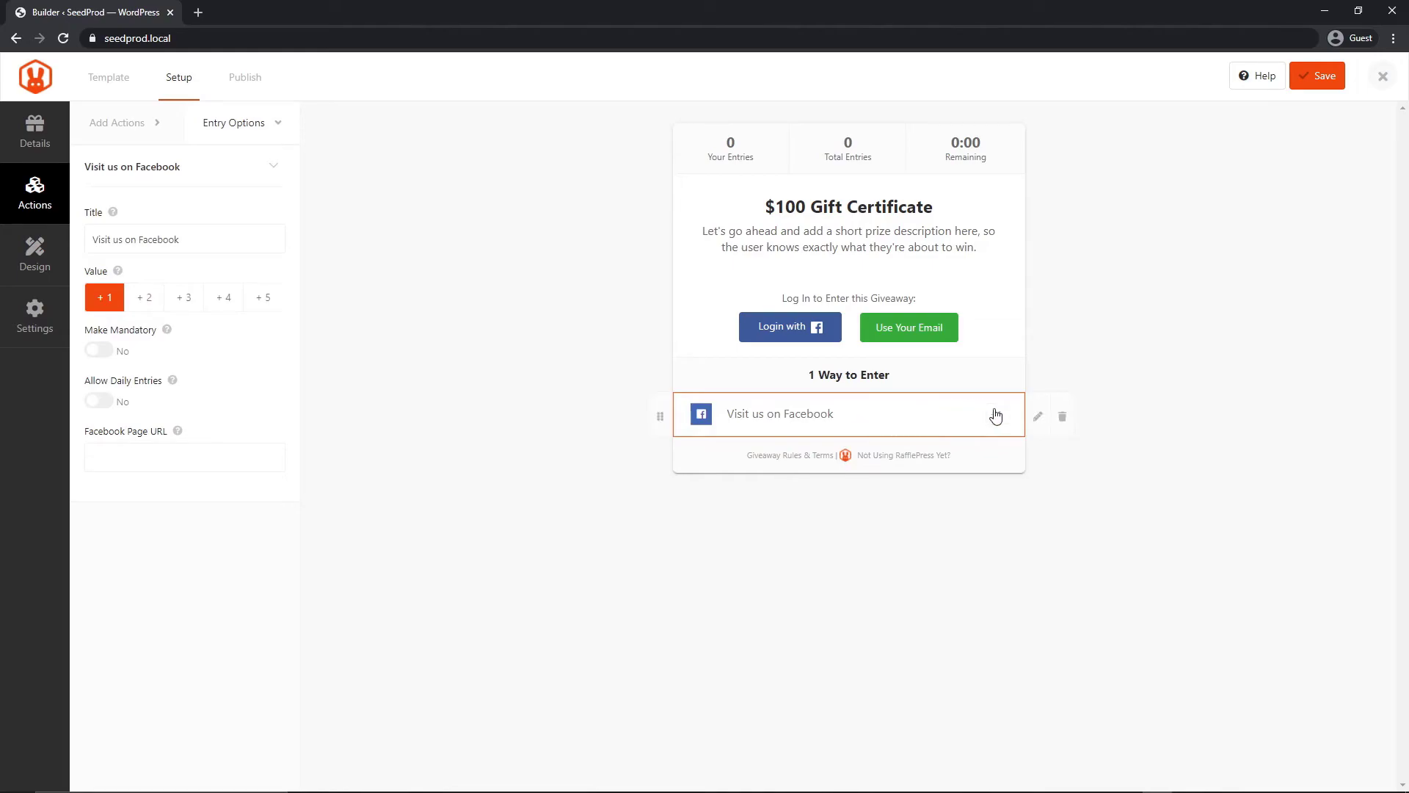
left_click(38, 193)
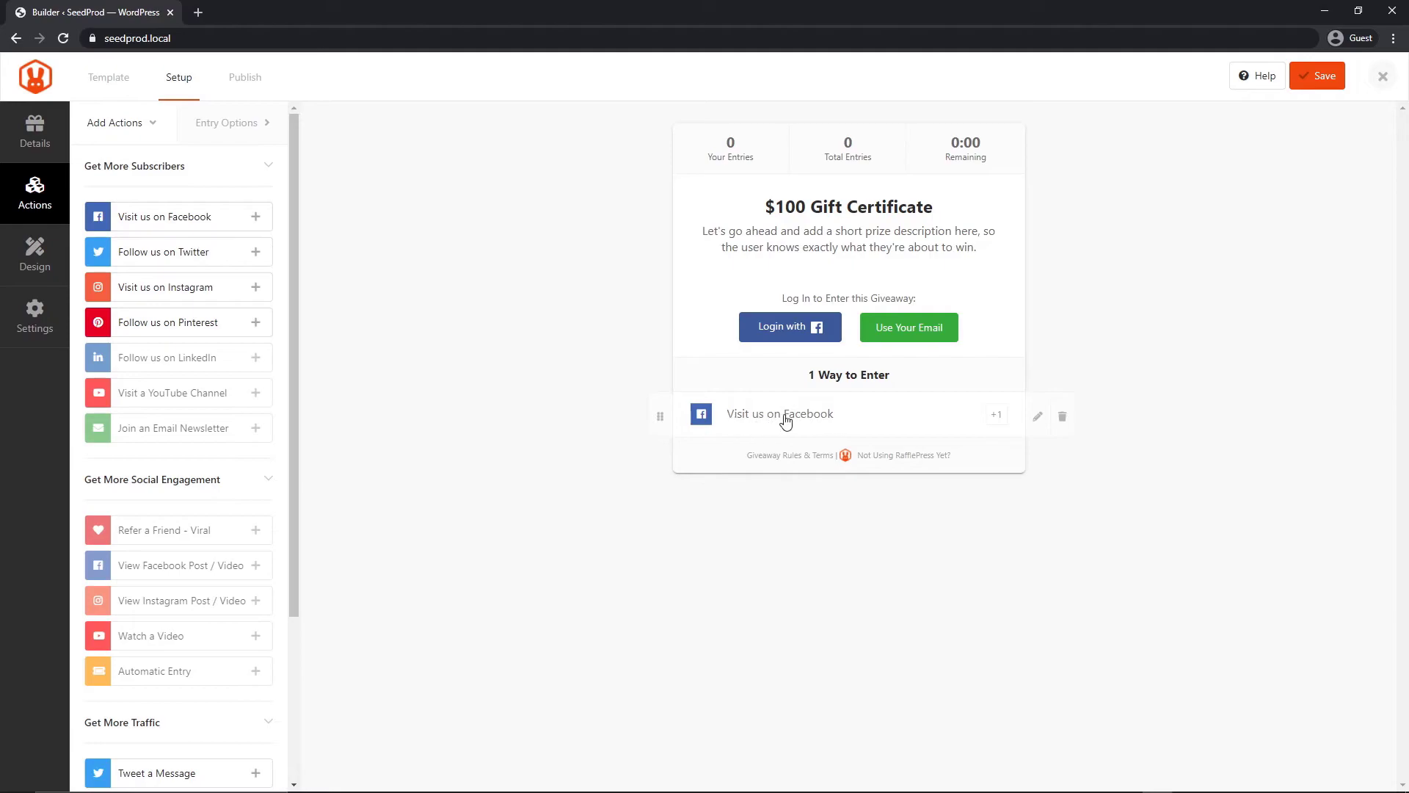
left_click(256, 251)
left_click(66, 208)
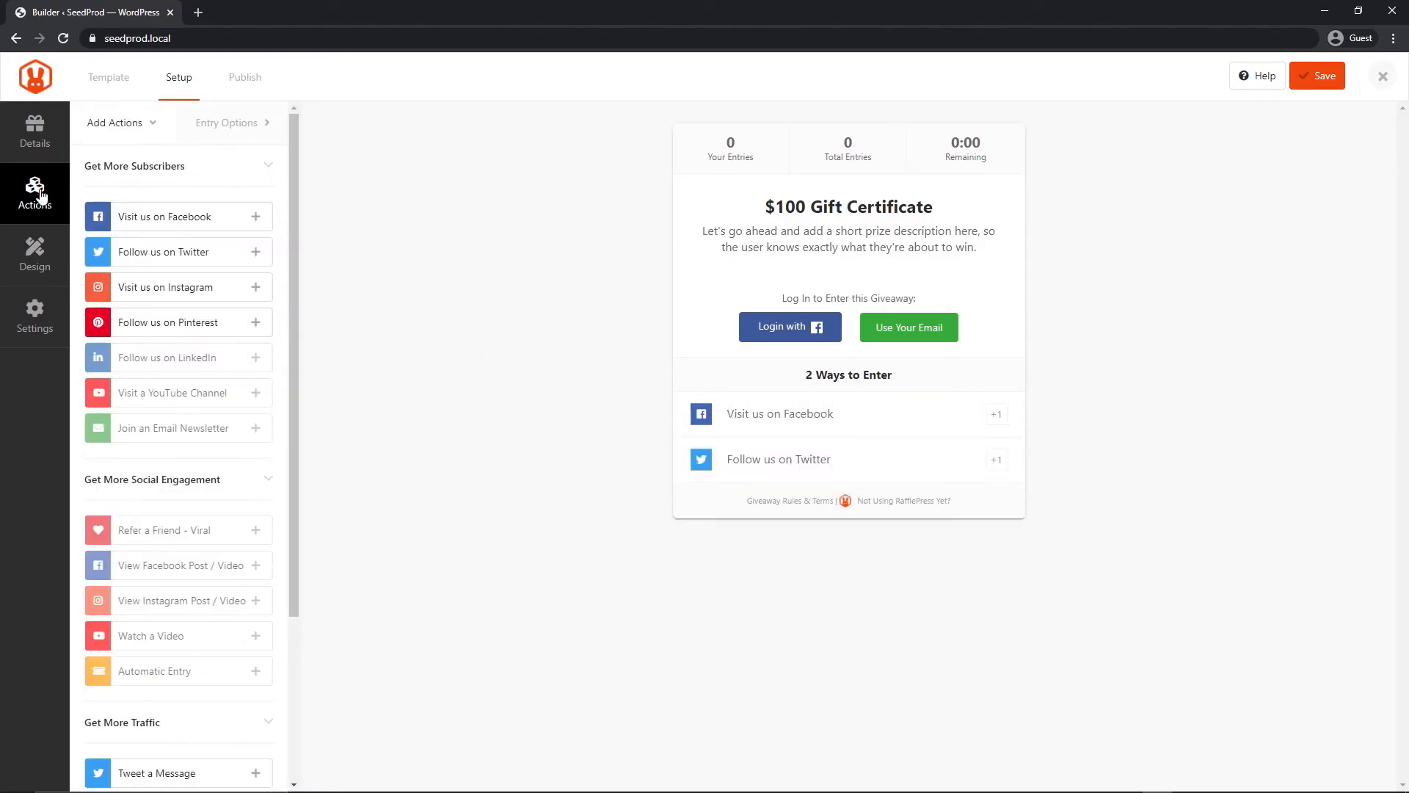
left_click(258, 282)
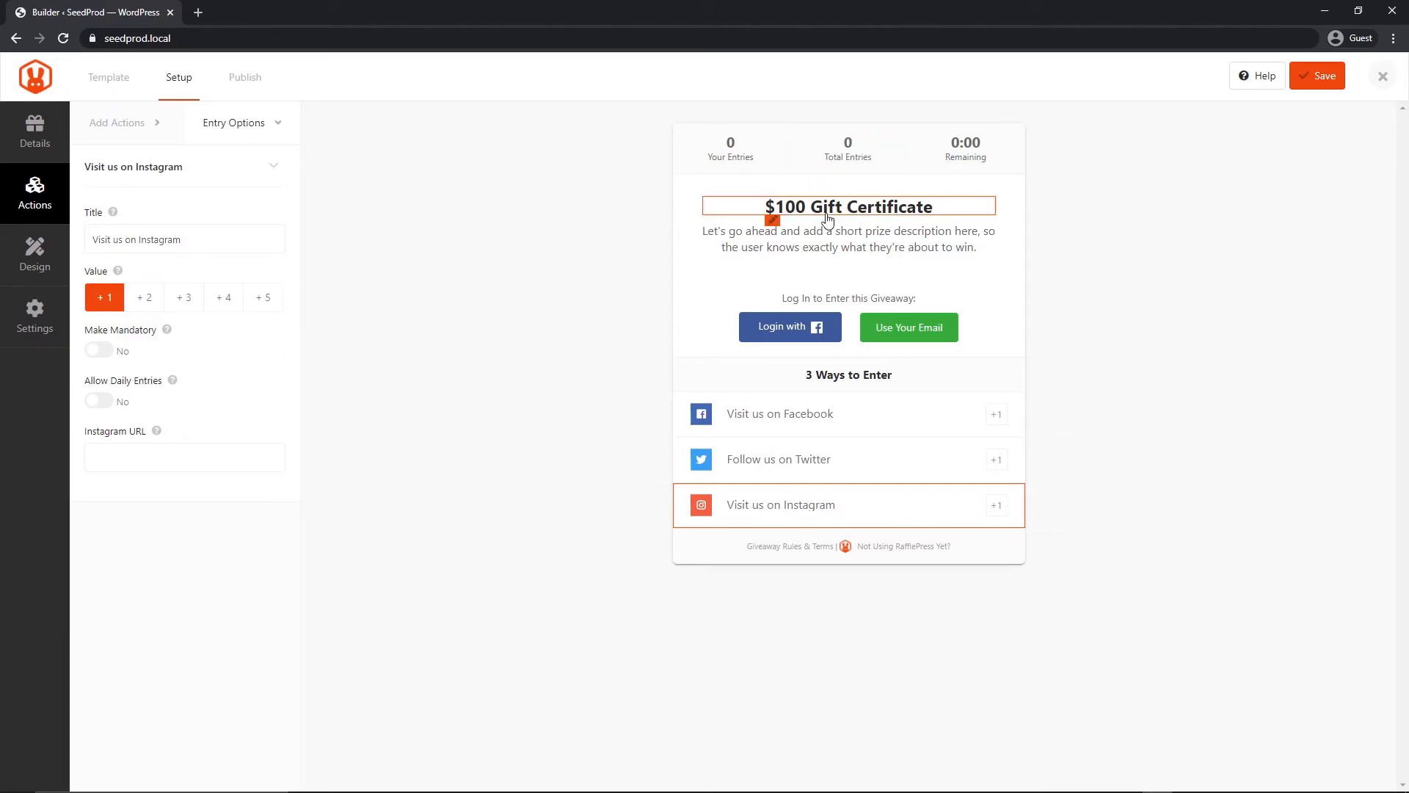
left_click(481, 245)
Save the giveaway, close its builder, and head to SeedProd in the admin sidebar
left_click(1327, 81)
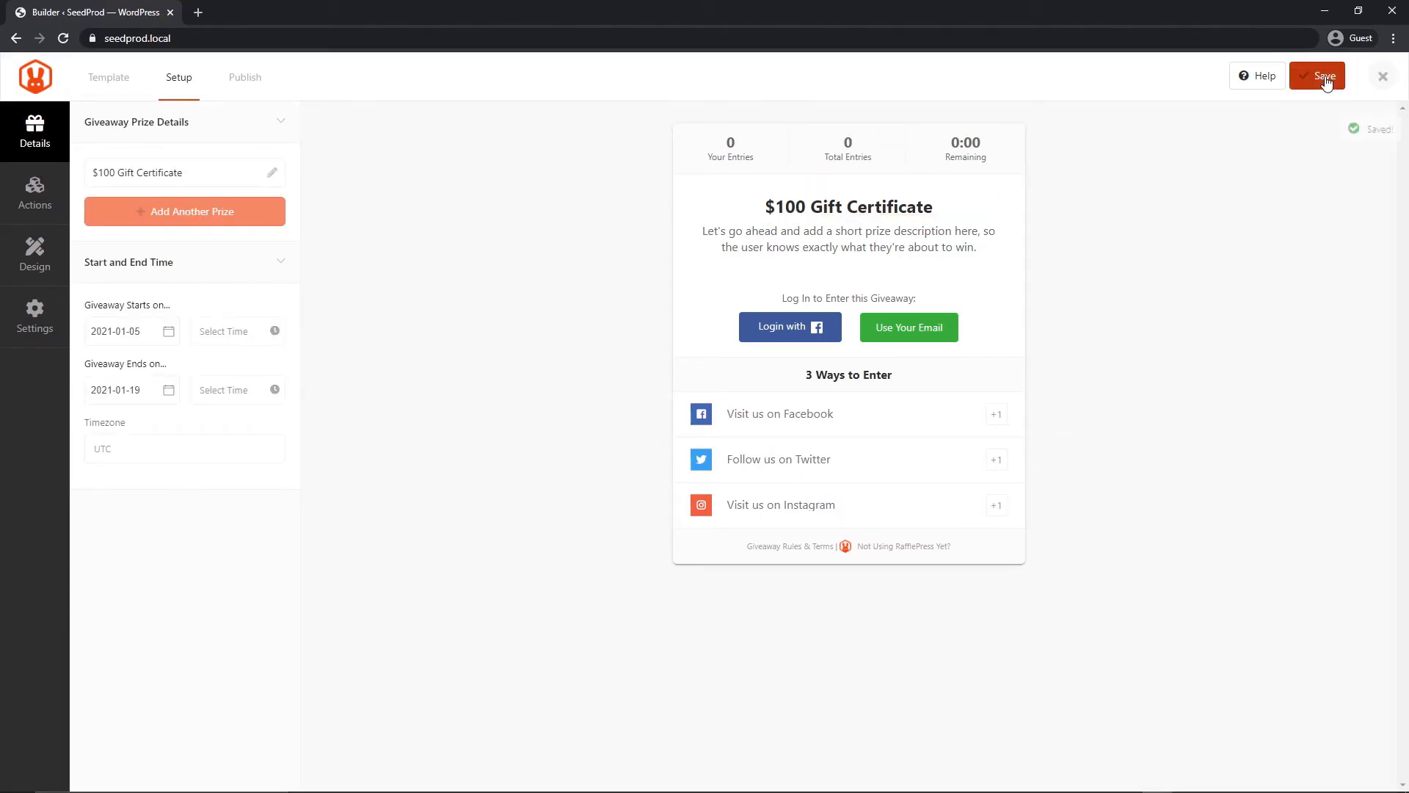
left_click(1383, 78)
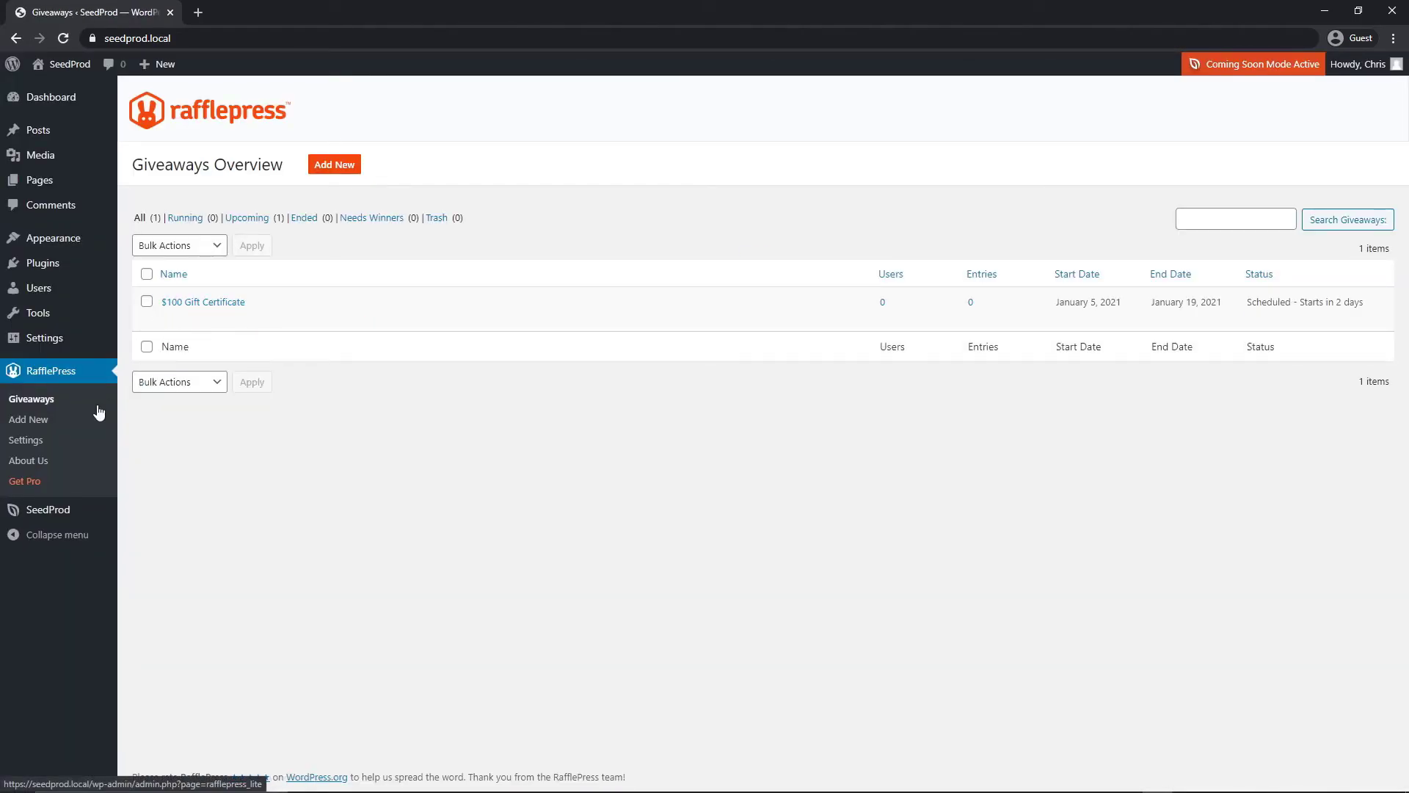
mouse_move(88, 510)
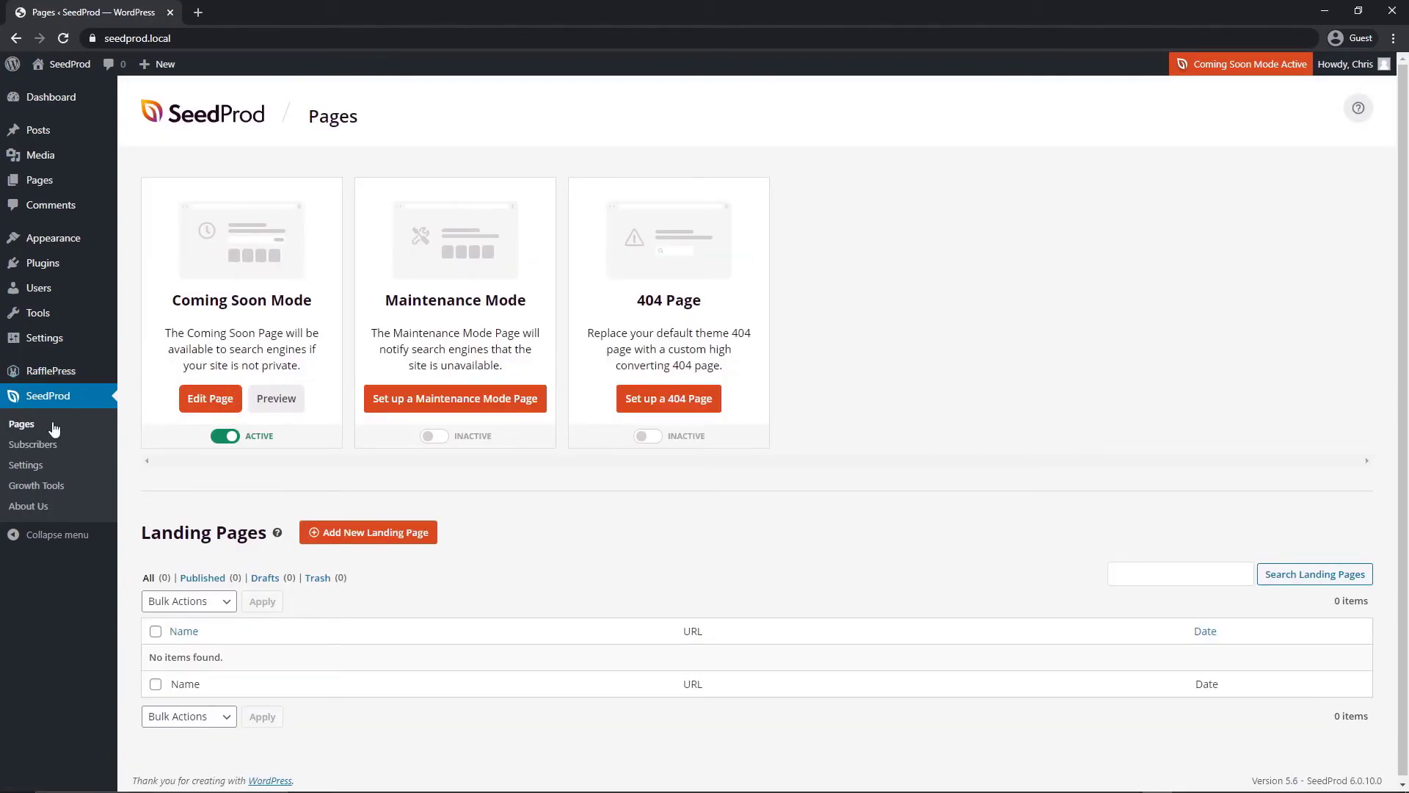
Edit the coming soon page and add a new two-column section
left_click(209, 402)
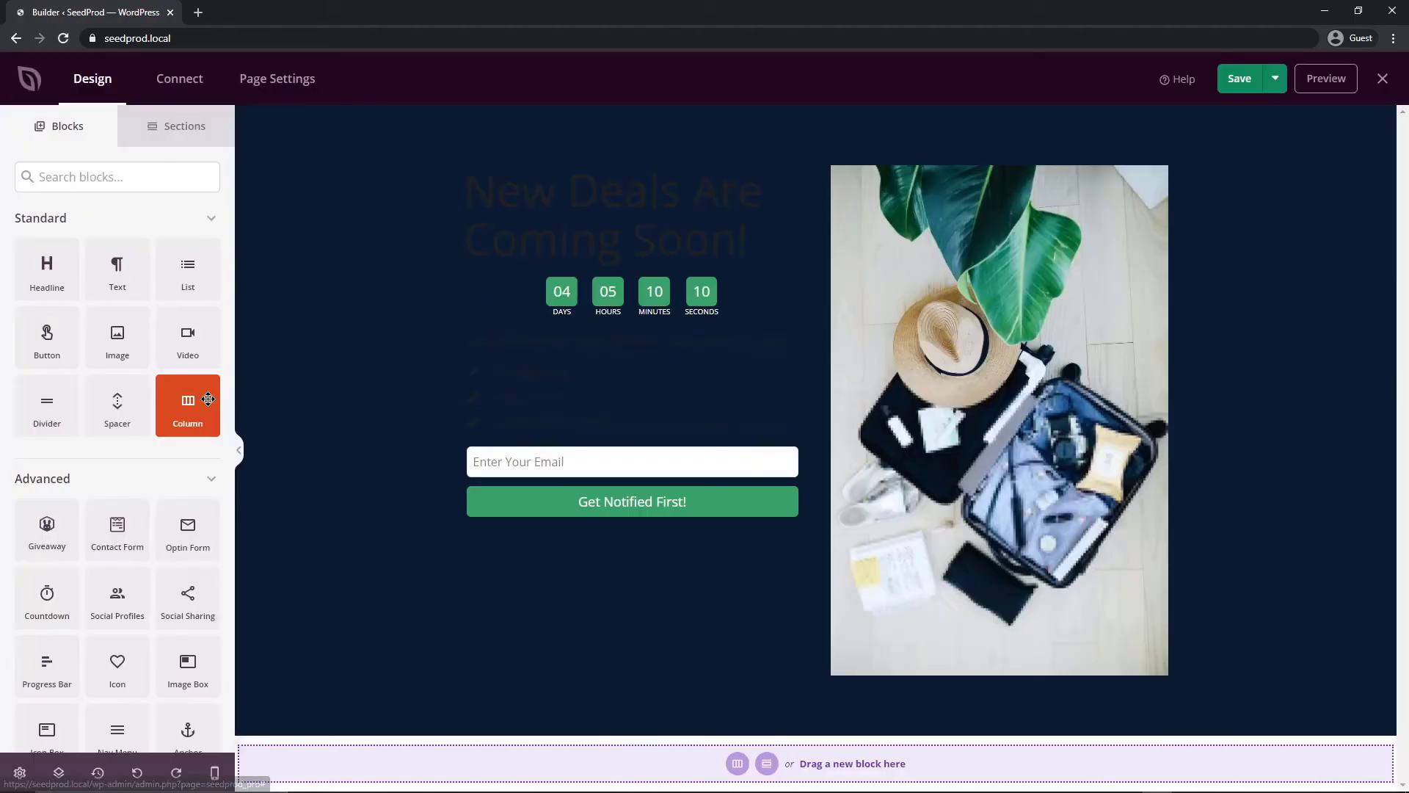
left_click(817, 701)
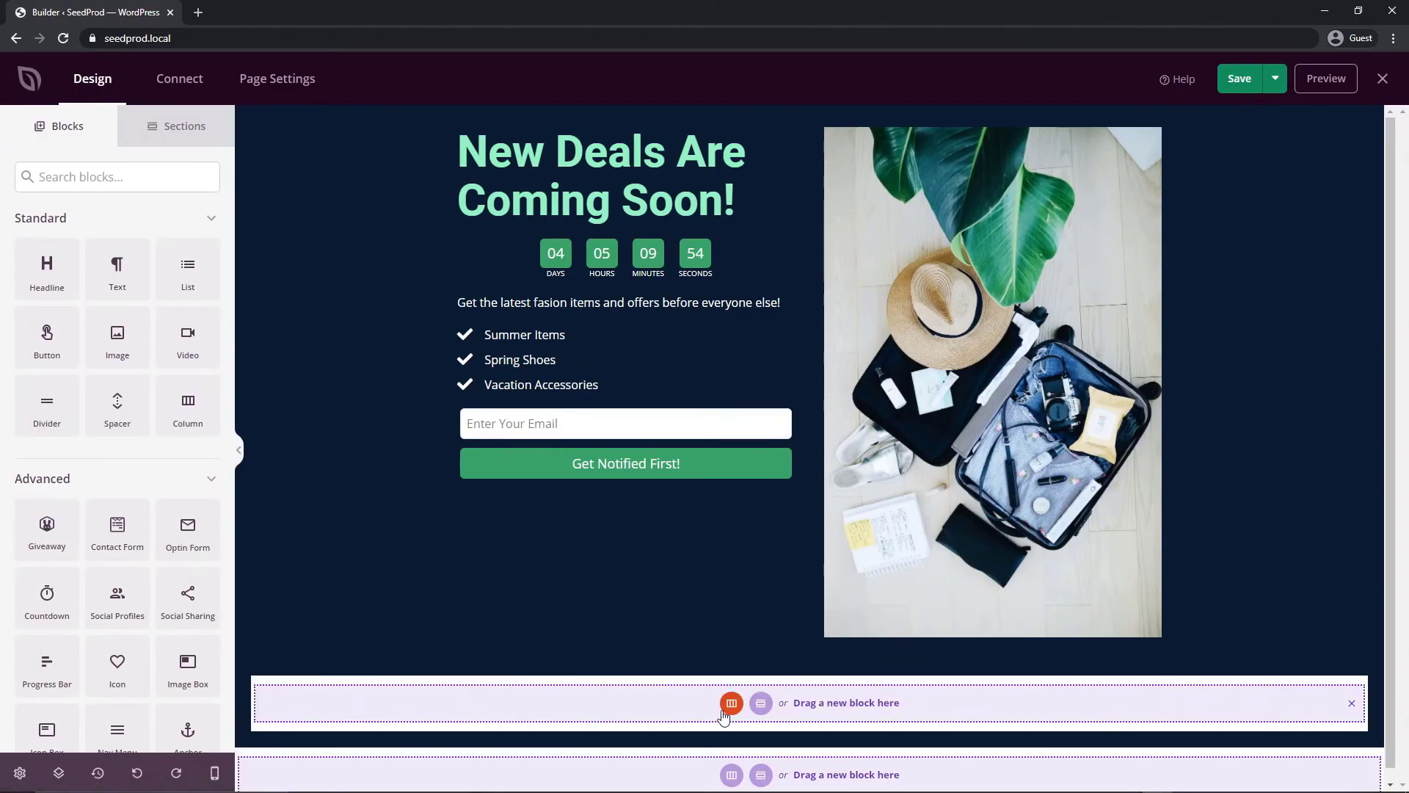
left_click(728, 699)
scroll(619, 689, "down", 1)
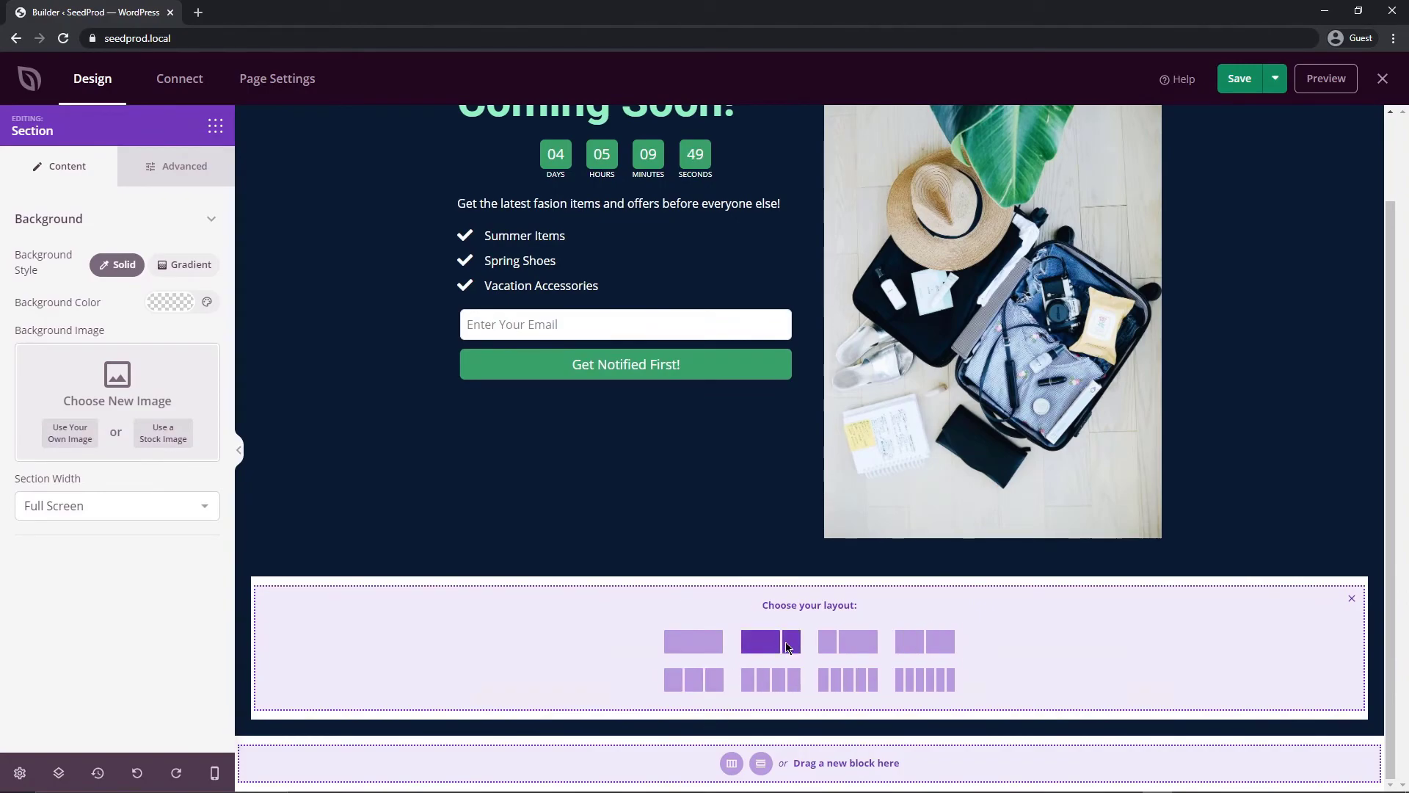
left_click(767, 646)
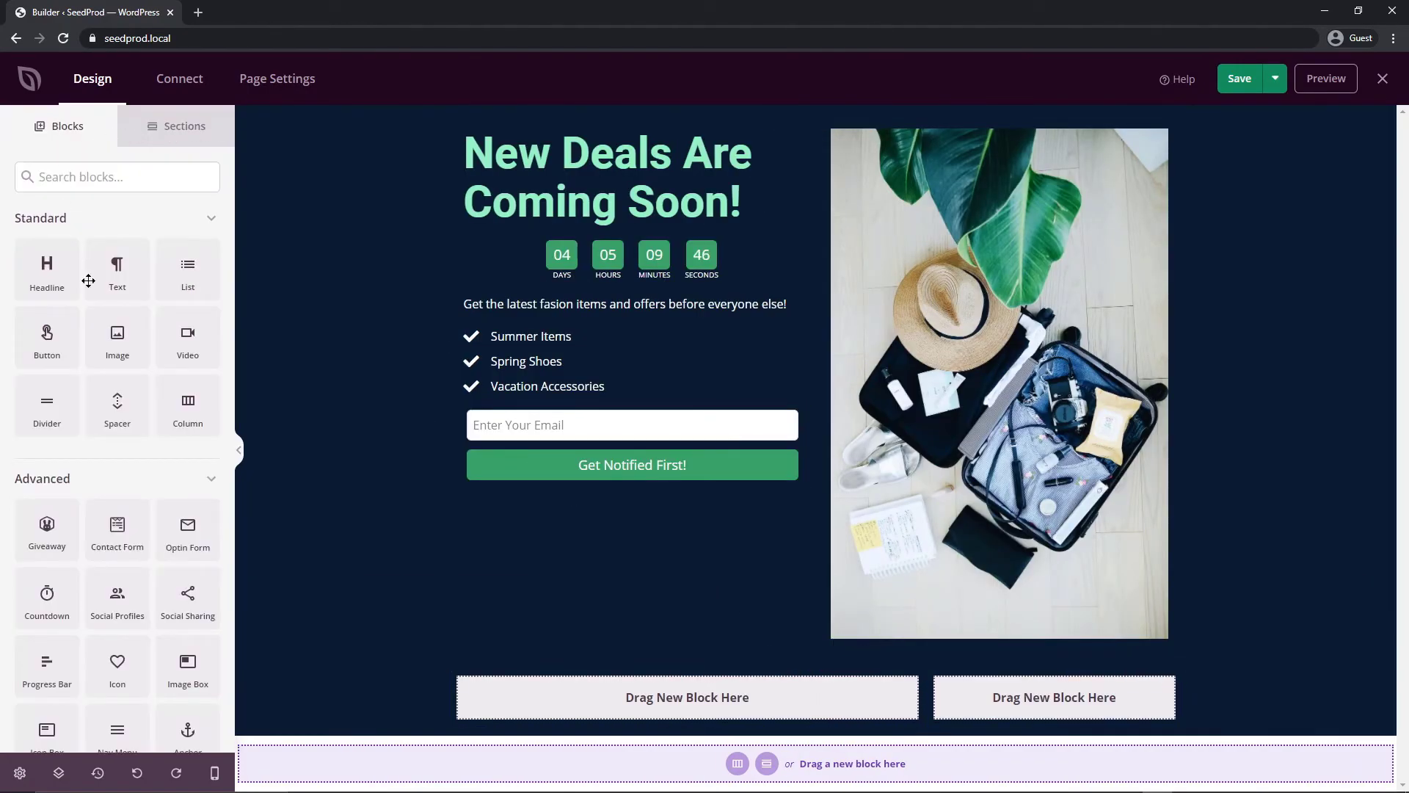
Embed the $100 Gift Certificate giveaway block in the right column
left_click_drag(47, 528, 1048, 701)
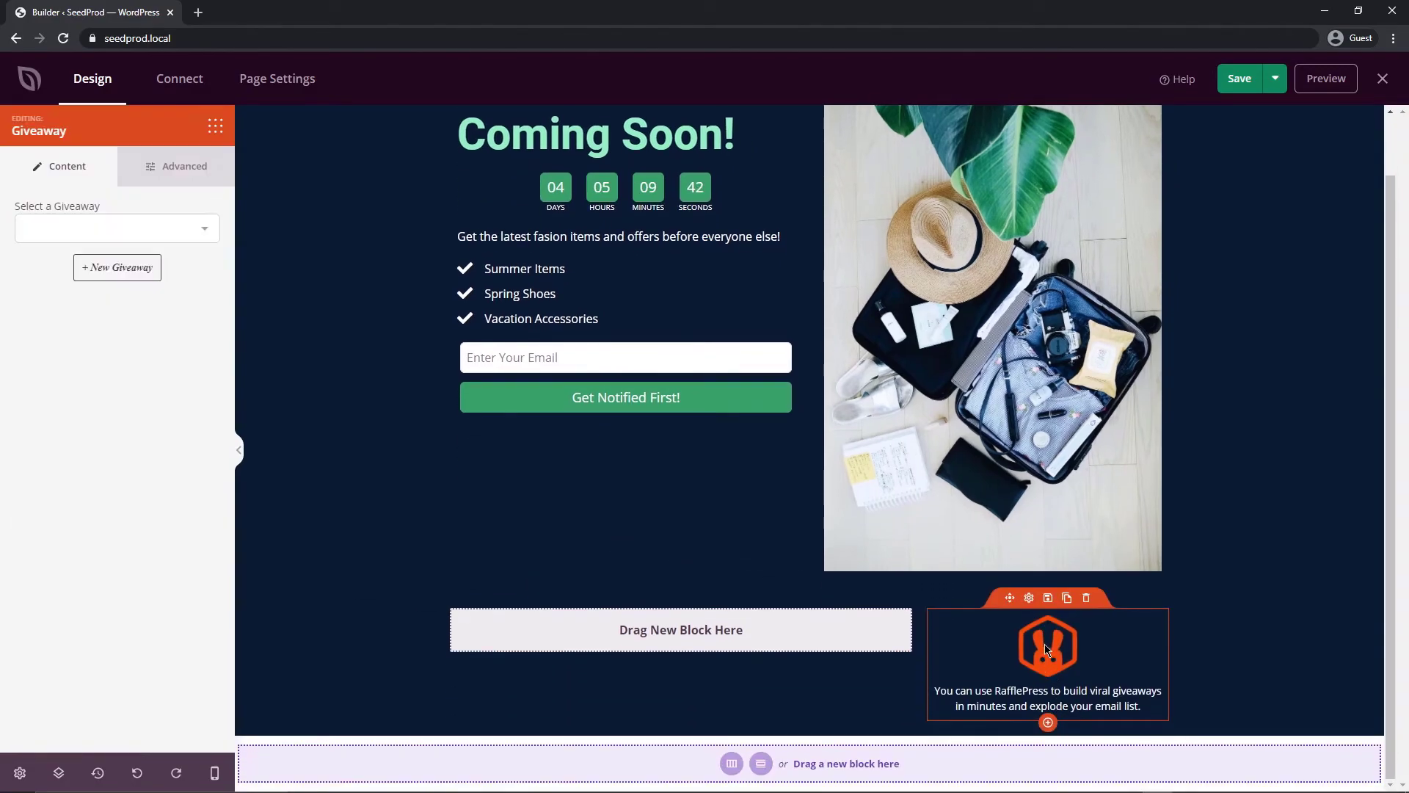
left_click(205, 232)
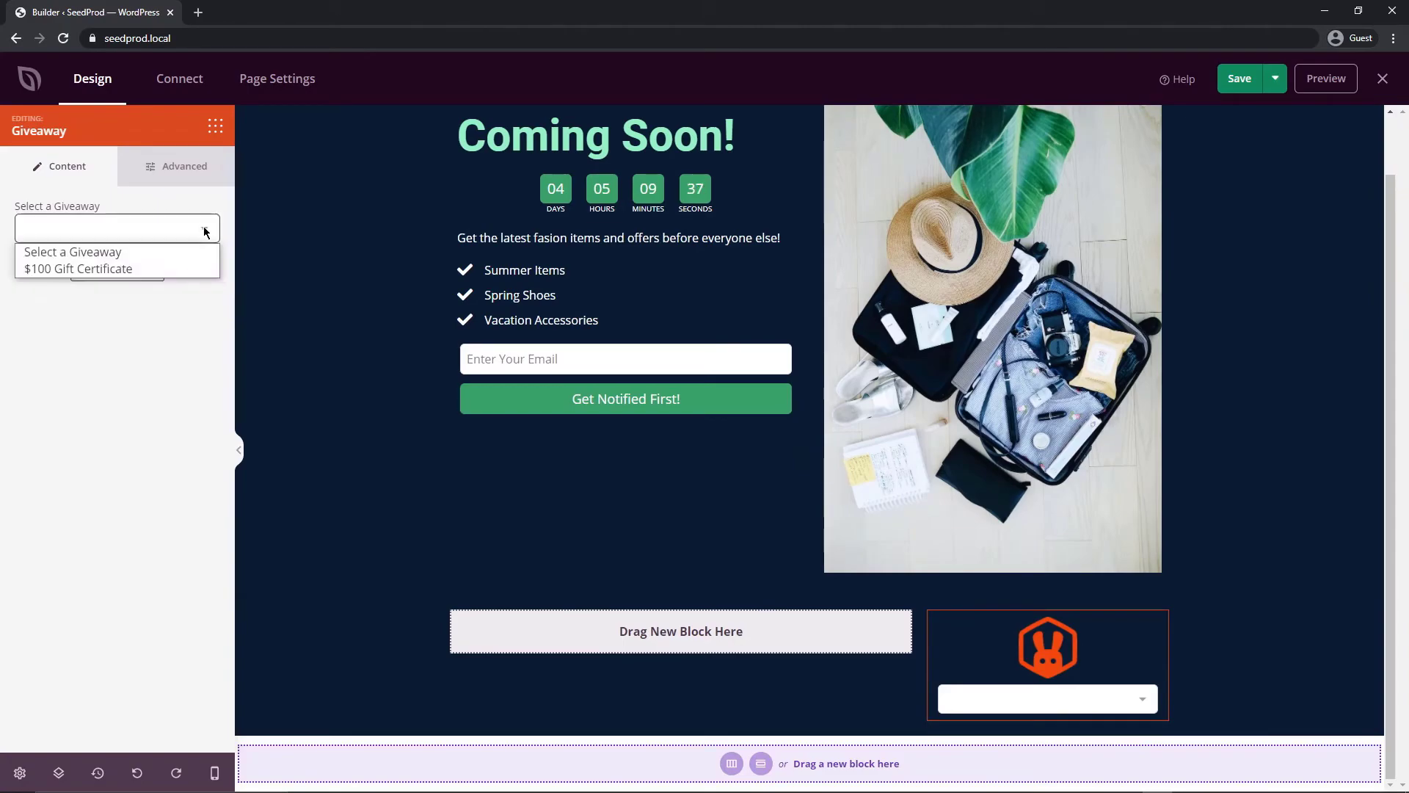
left_click(116, 270)
scroll(721, 535, "down", 3)
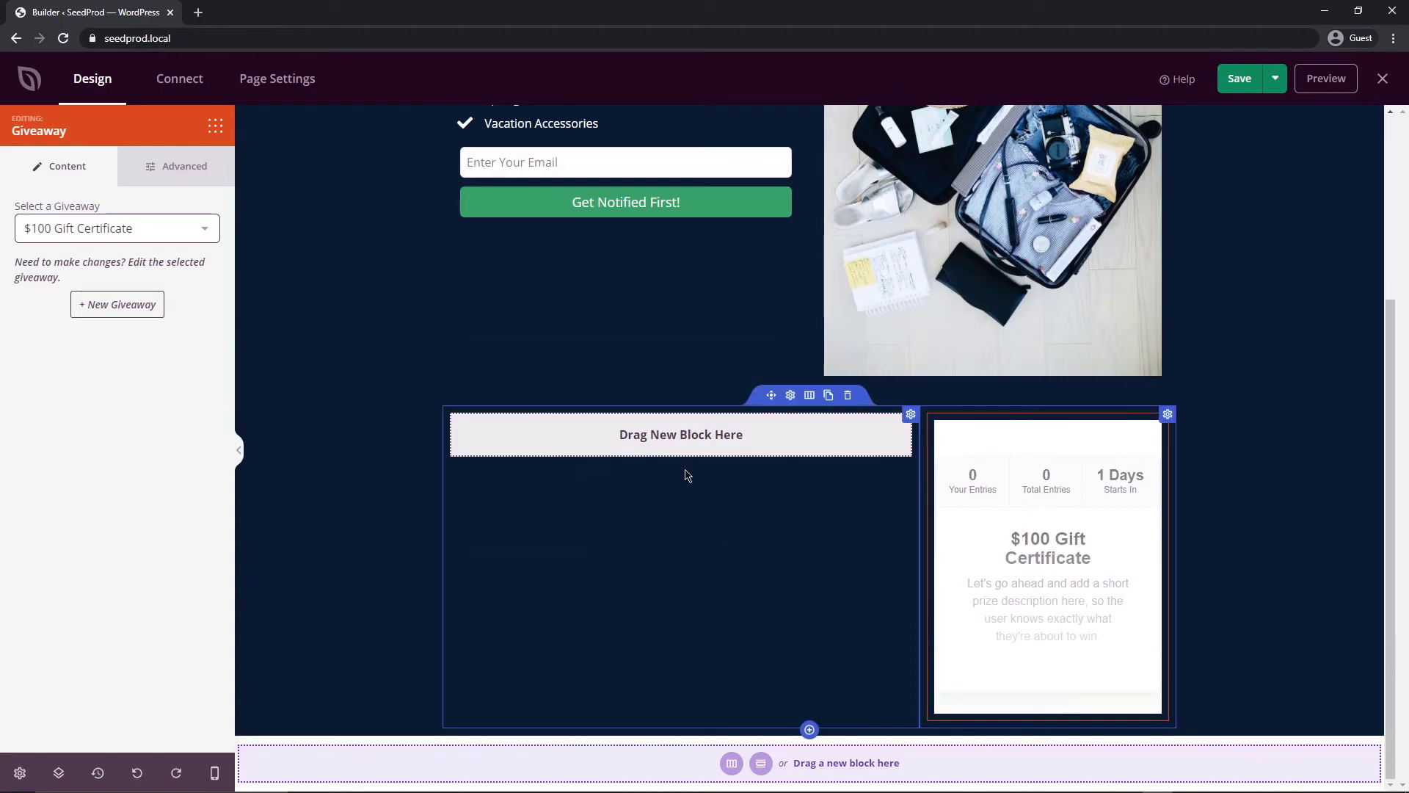
left_click(293, 314)
Add an 'Enter Our Contest!' headline, body text and an arrow icon to the left column
left_click_drag(48, 267, 667, 426)
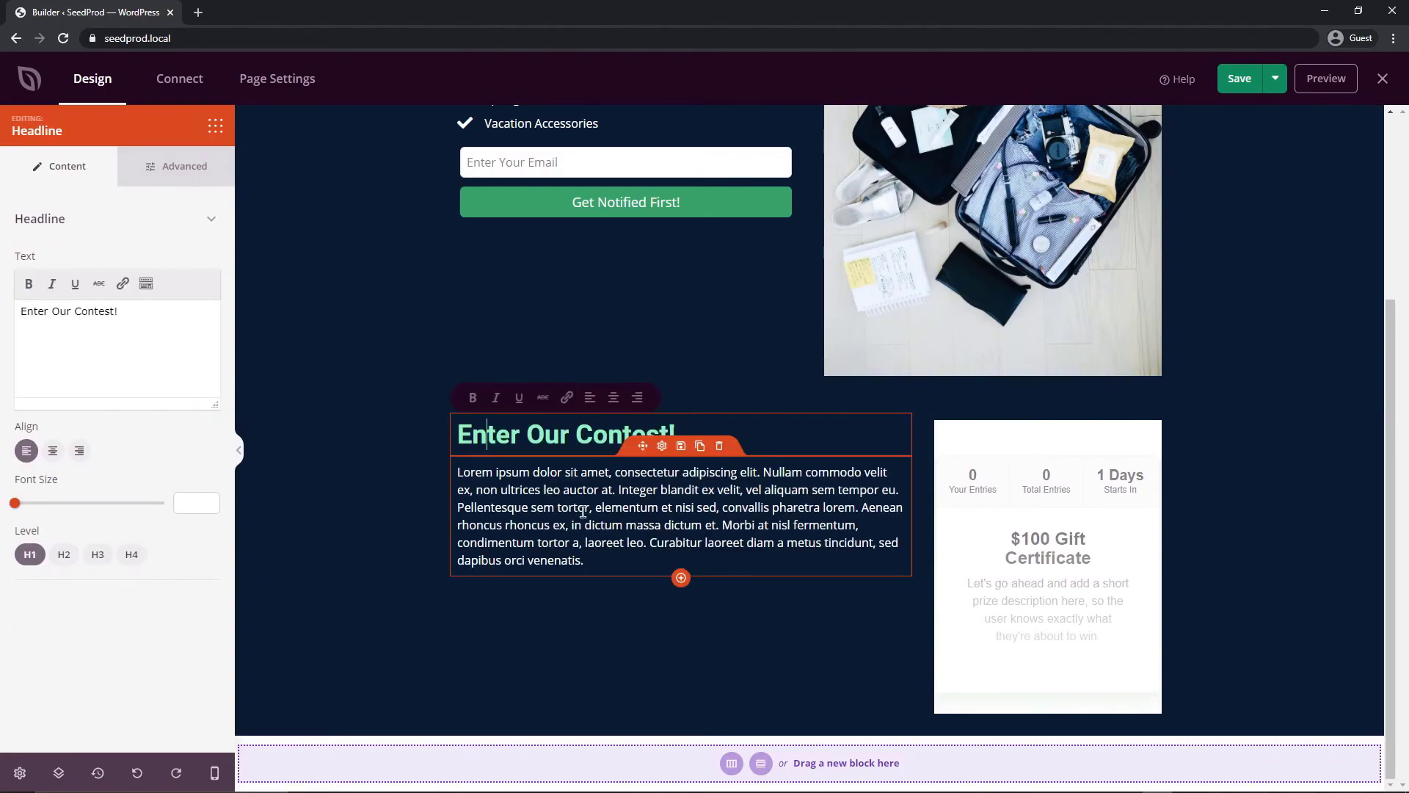
left_click(537, 519)
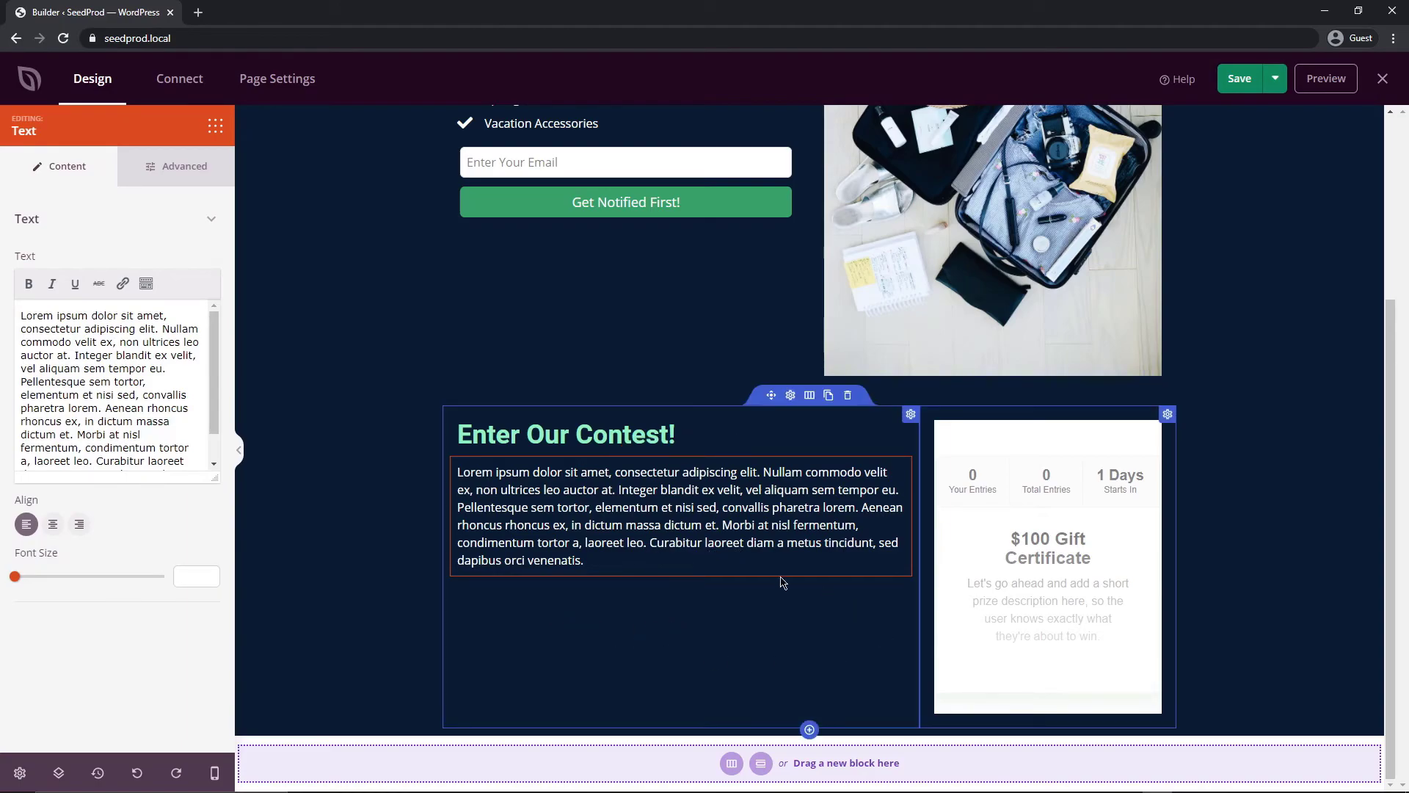
left_click(215, 126)
left_click_drag(117, 407, 515, 472)
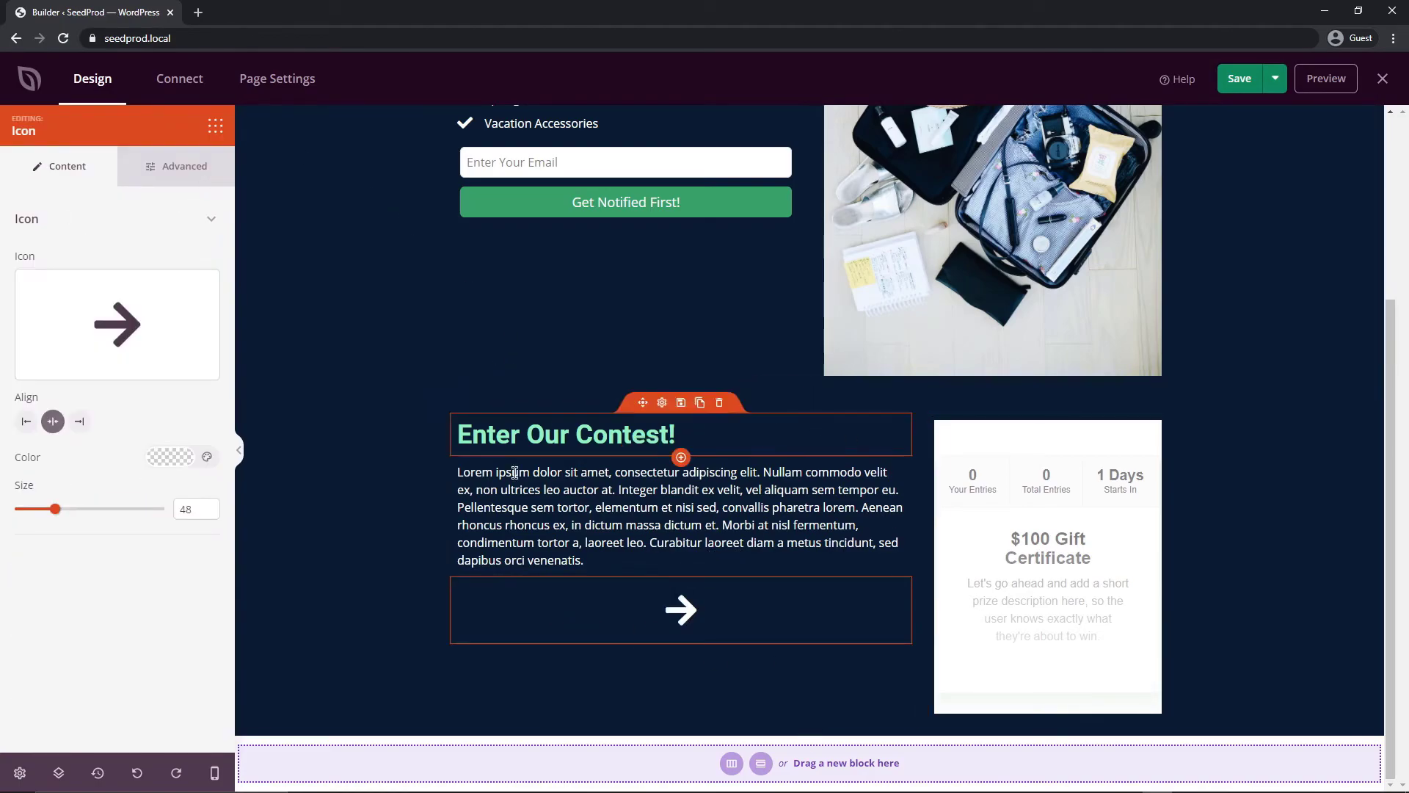
scroll(645, 352, "up", 2)
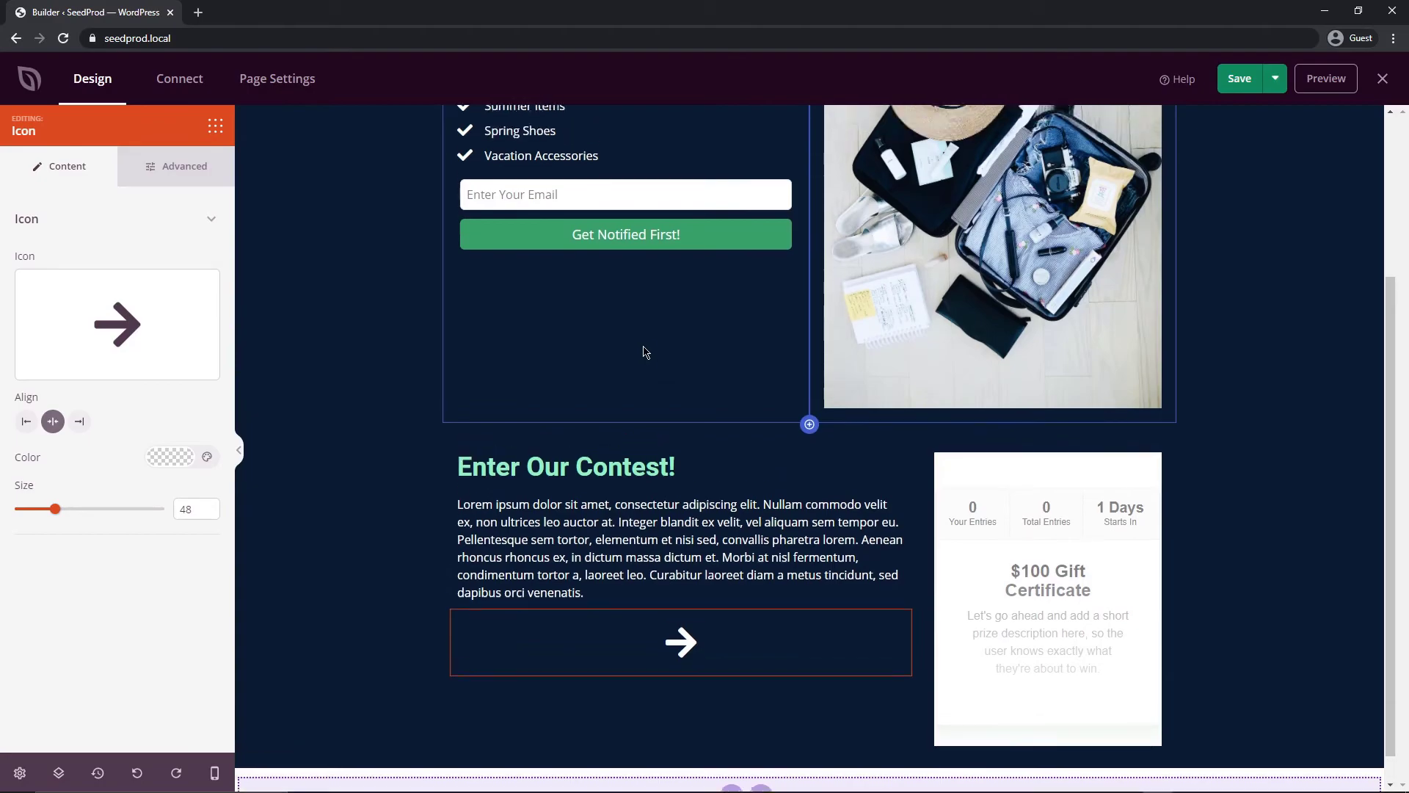
scroll(645, 352, "up", 3)
scroll(645, 352, "down", 4)
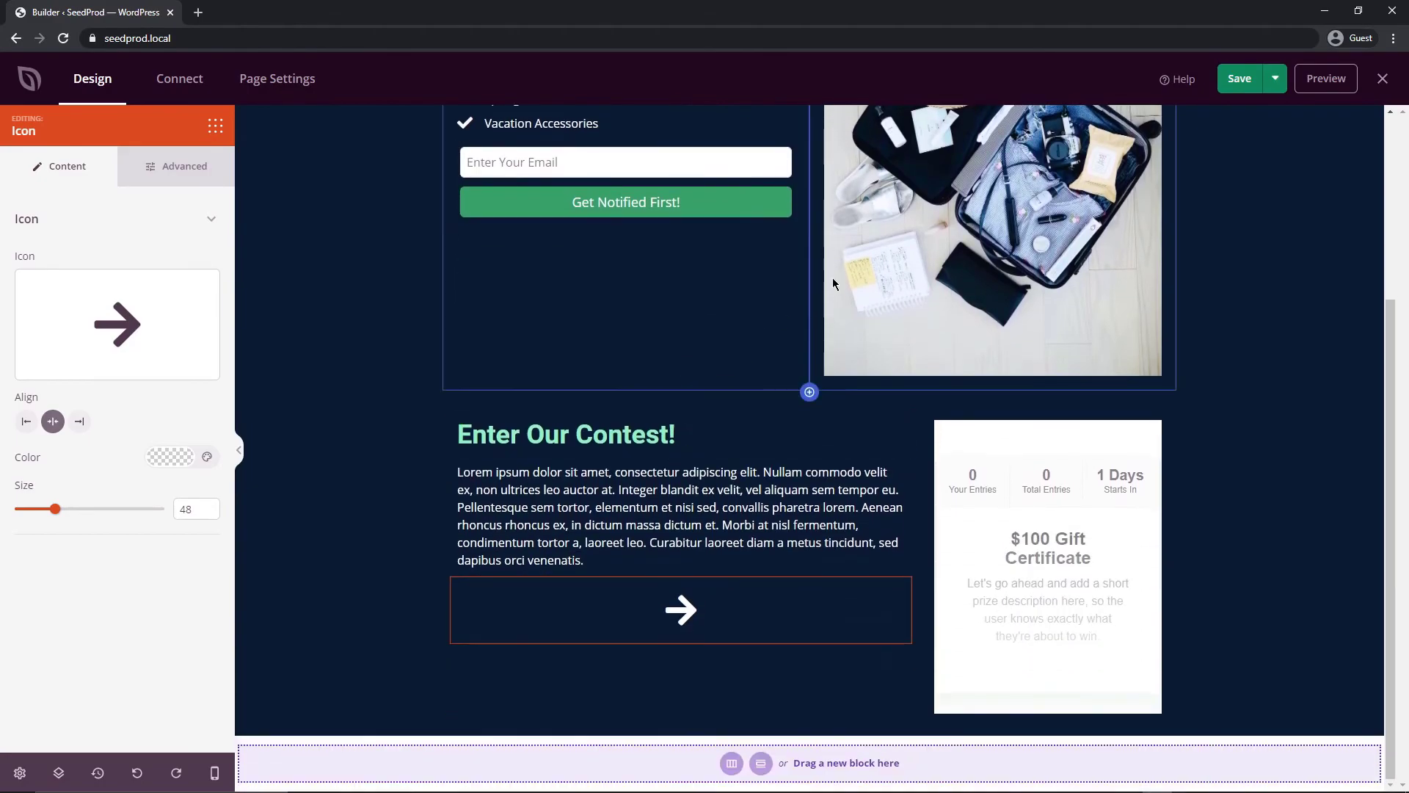
Save the page, check it in preview, and return to the builder
left_click(1241, 81)
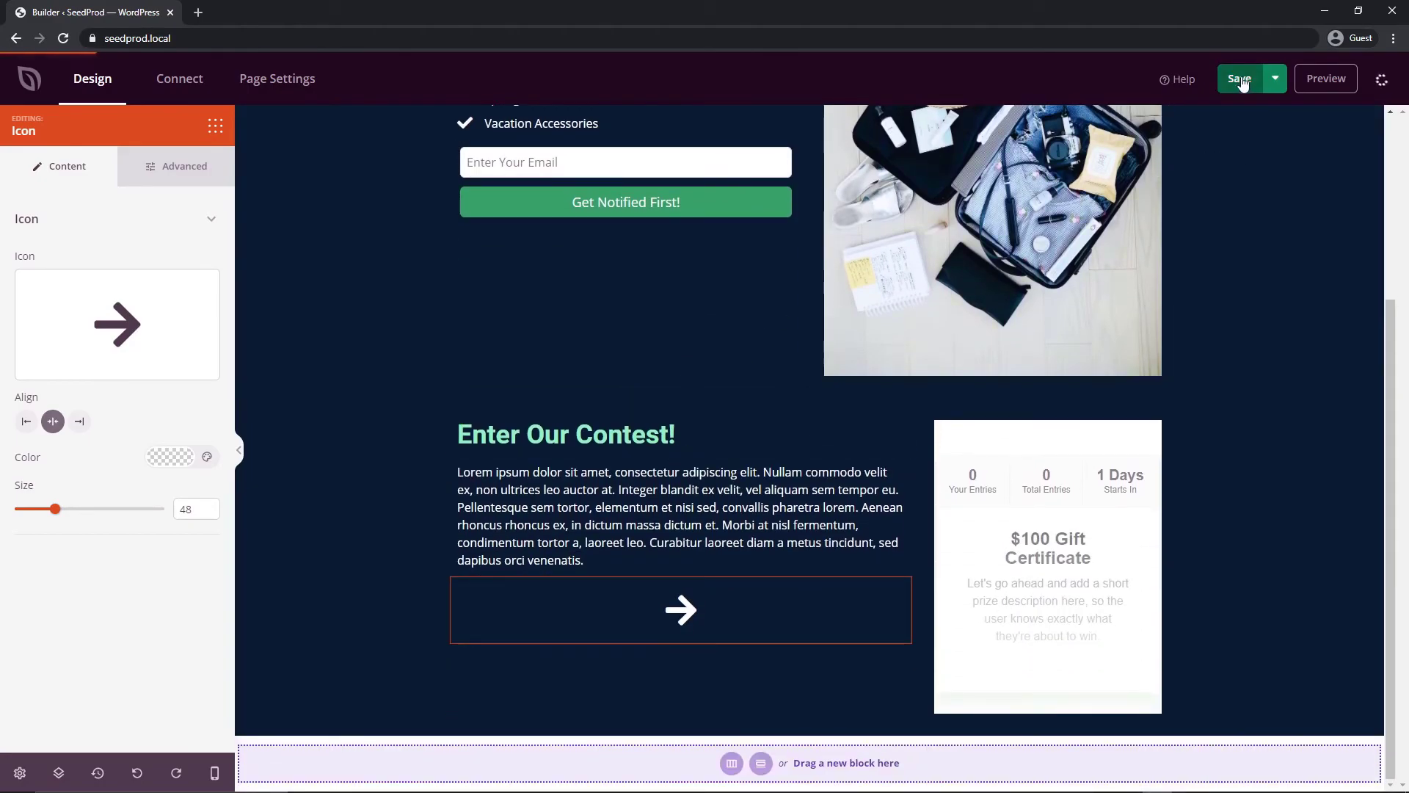
left_click(1327, 79)
scroll(1083, 507, "down", 3)
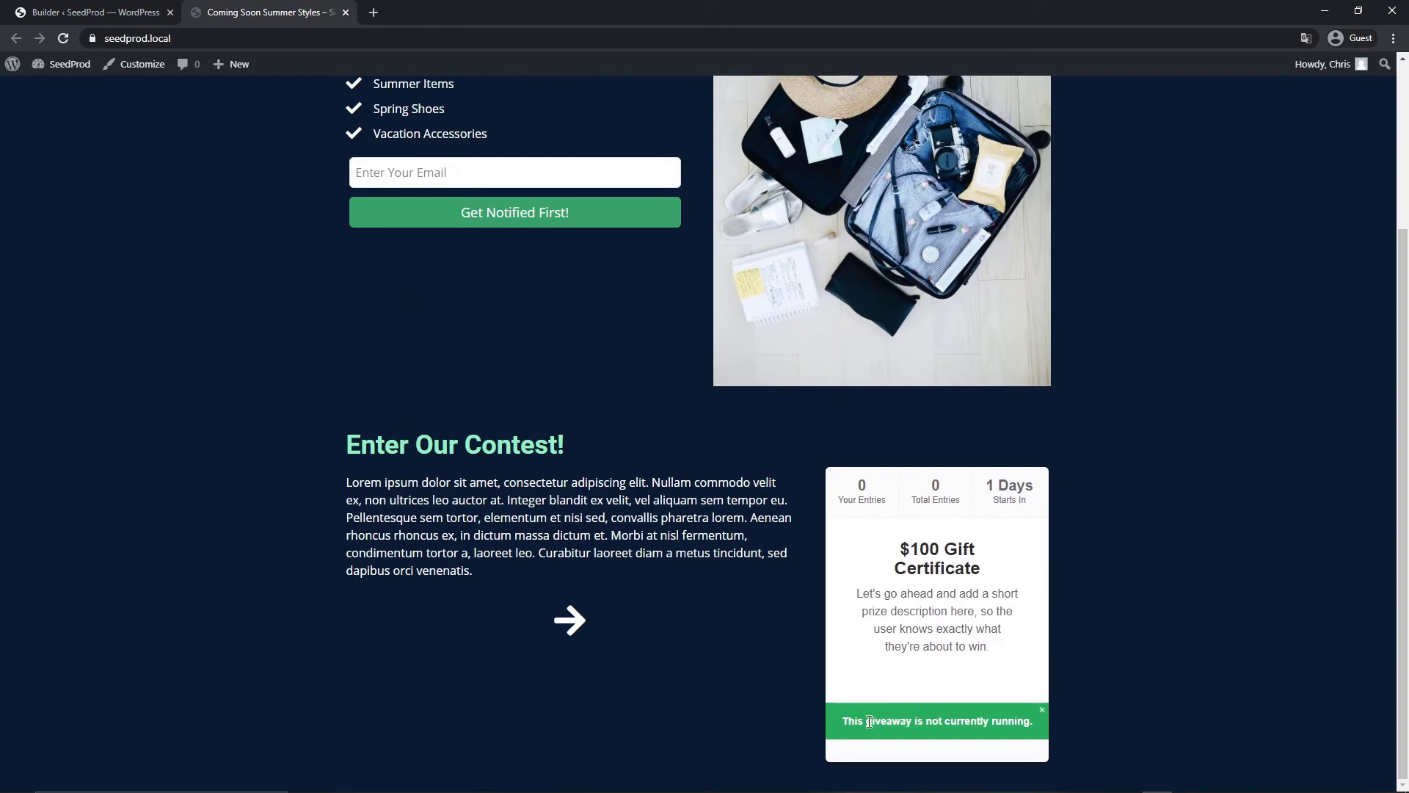
left_click_drag(869, 722, 1028, 721)
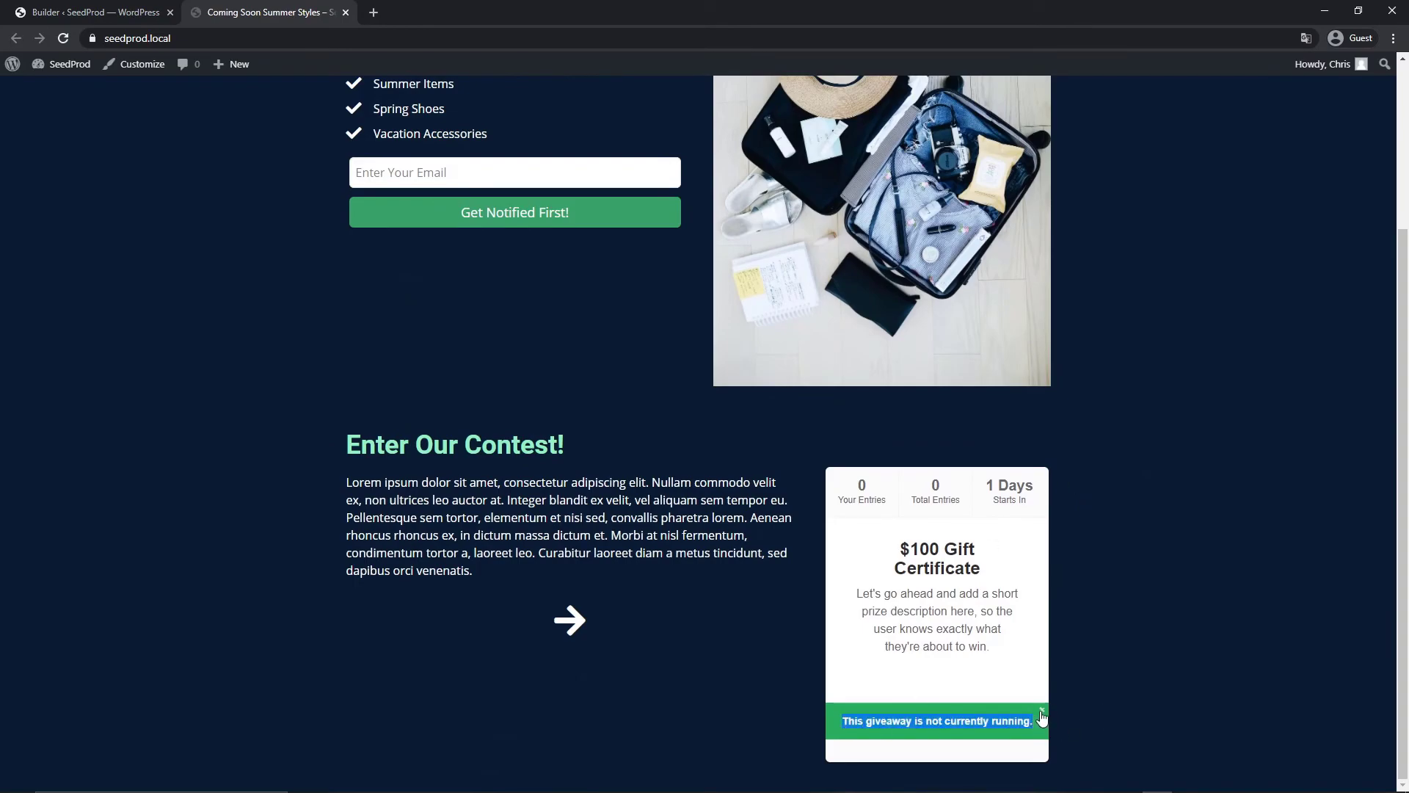
left_click(96, 12)
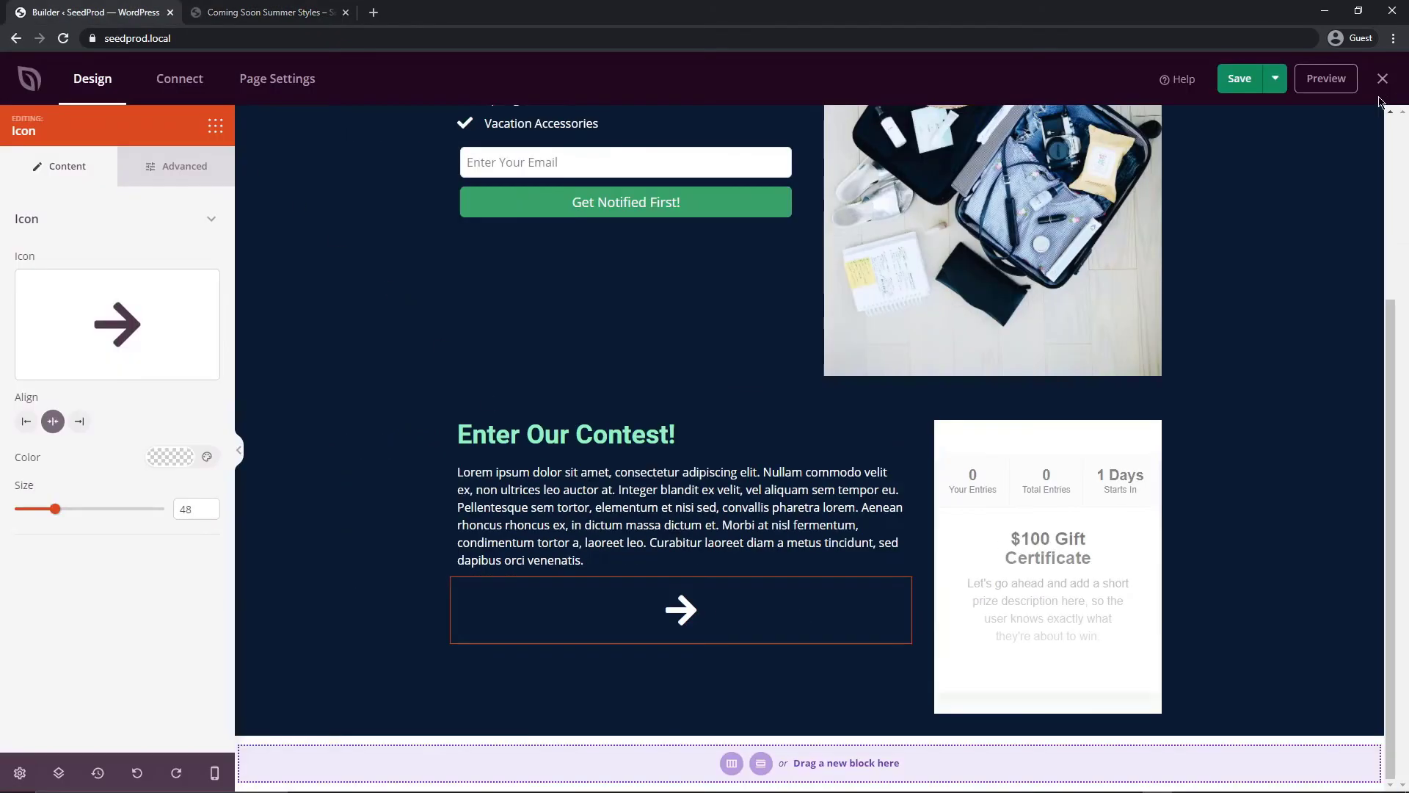
Change the $100 Gift Certificate giveaway's start date to January 1, 2021 and save it
left_click(1385, 80)
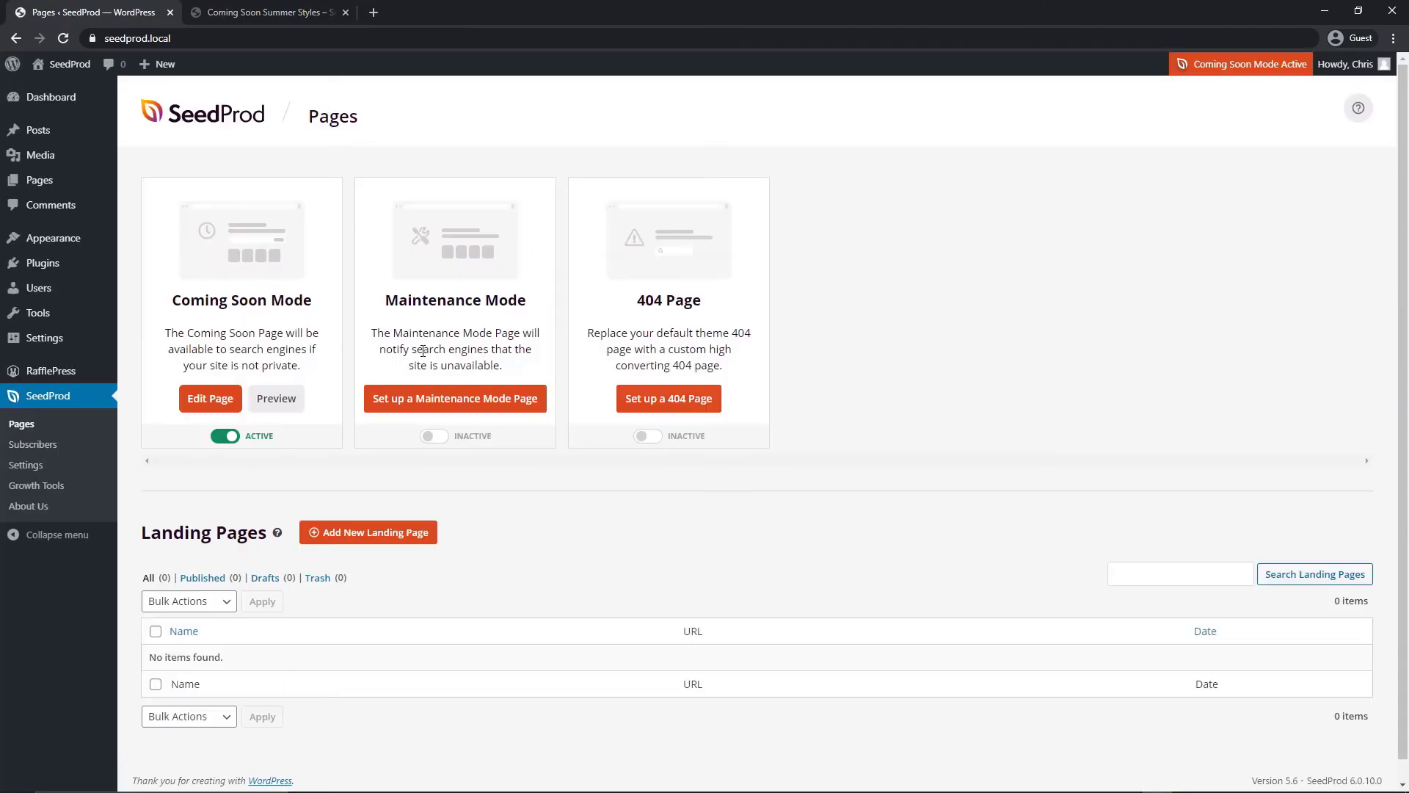
left_click(60, 371)
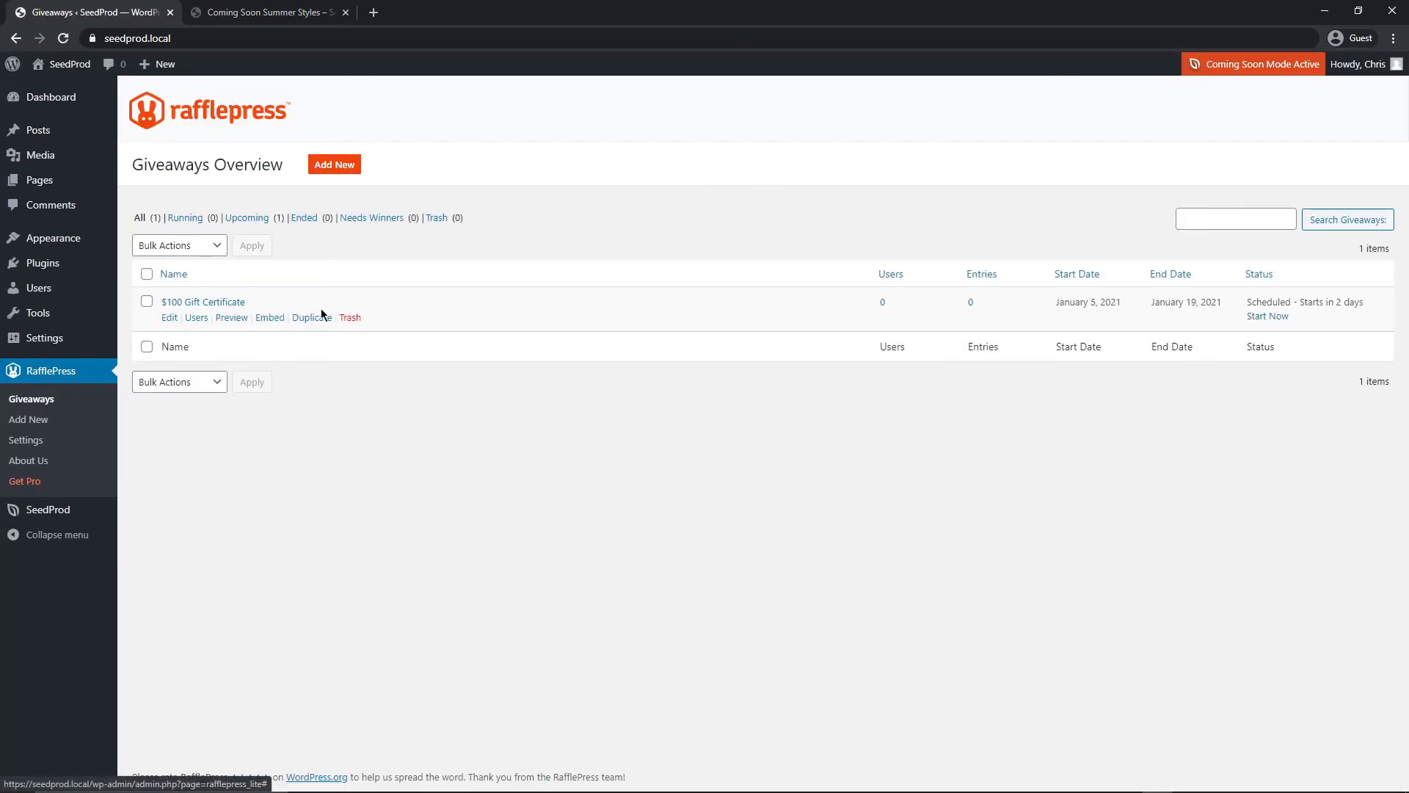
left_click_drag(1070, 302, 1077, 302)
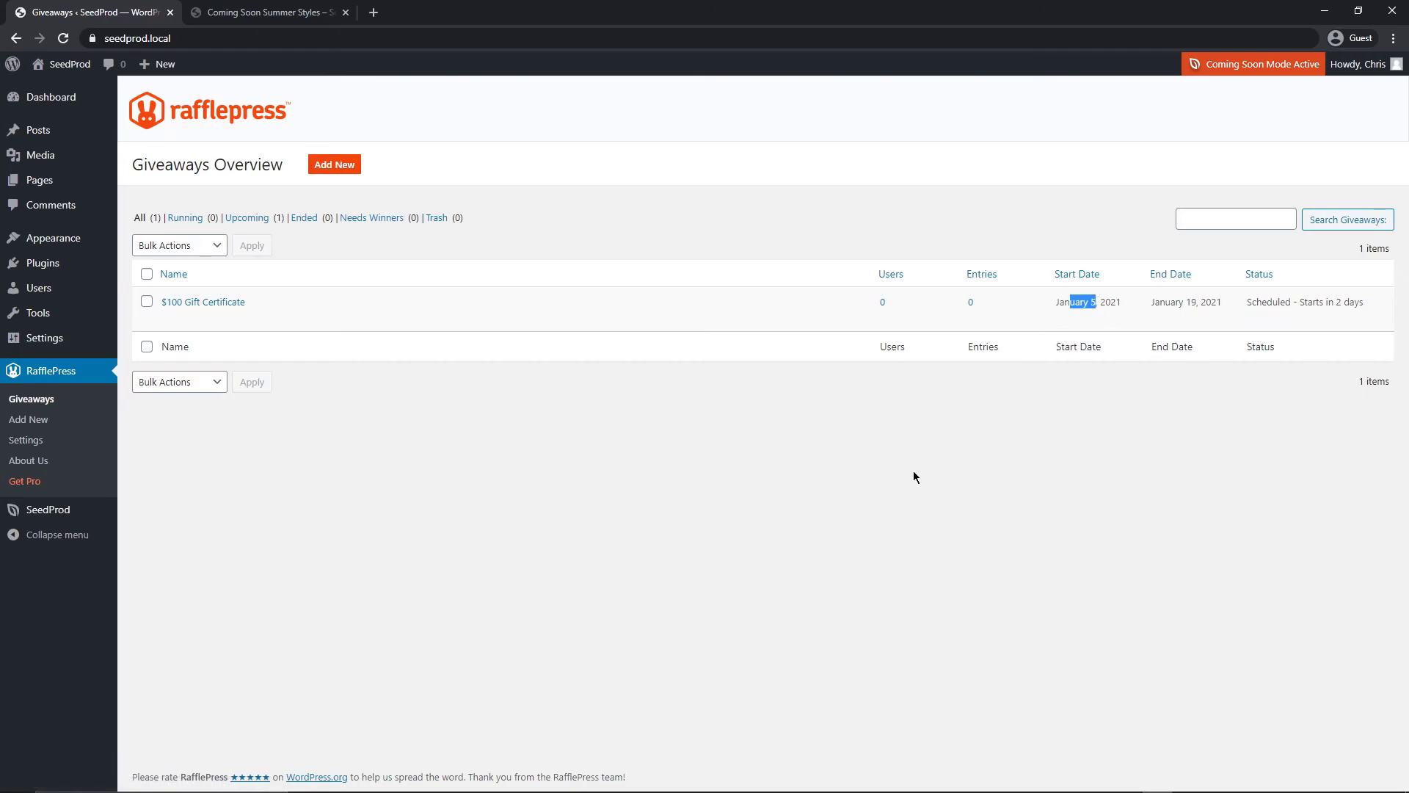
left_click(170, 317)
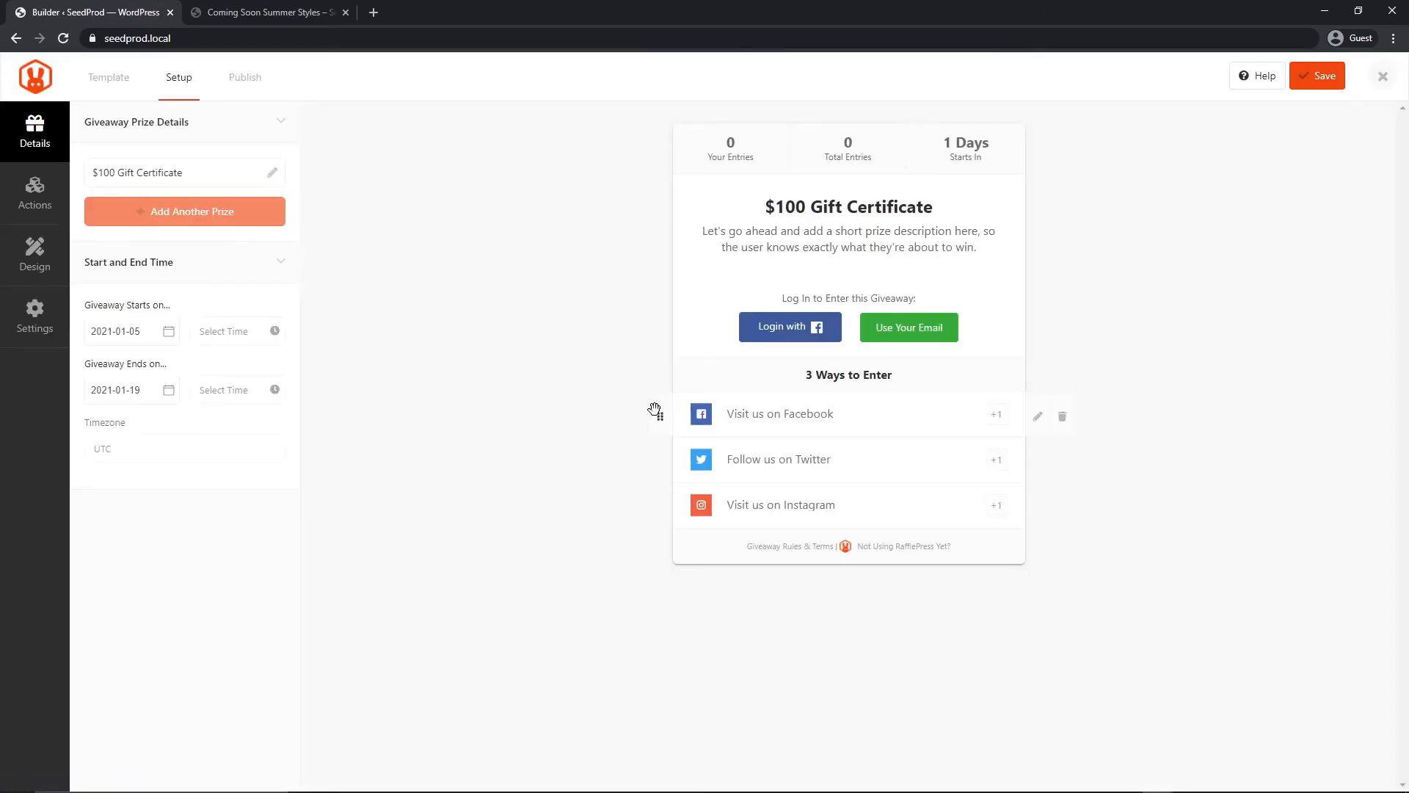
left_click(138, 331)
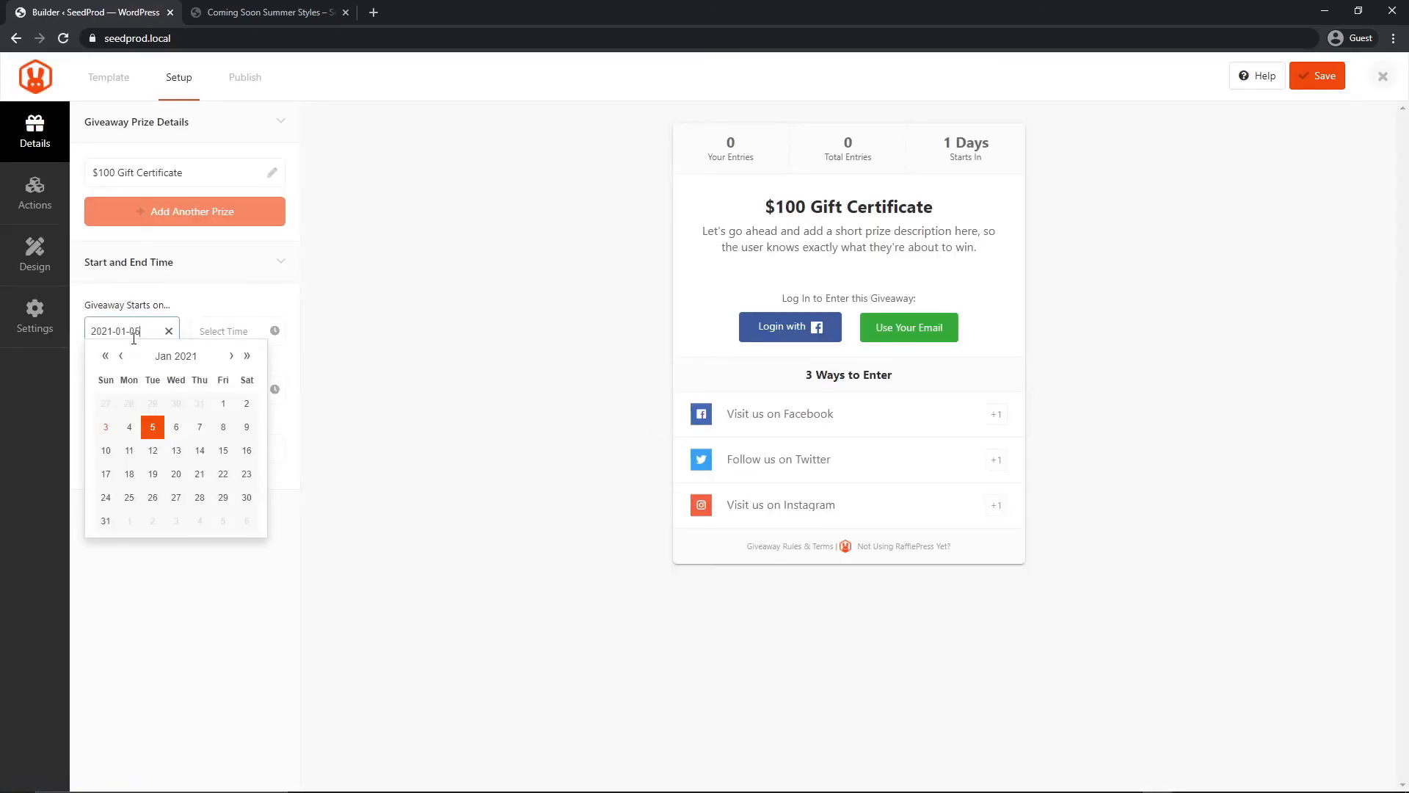
left_click(220, 403)
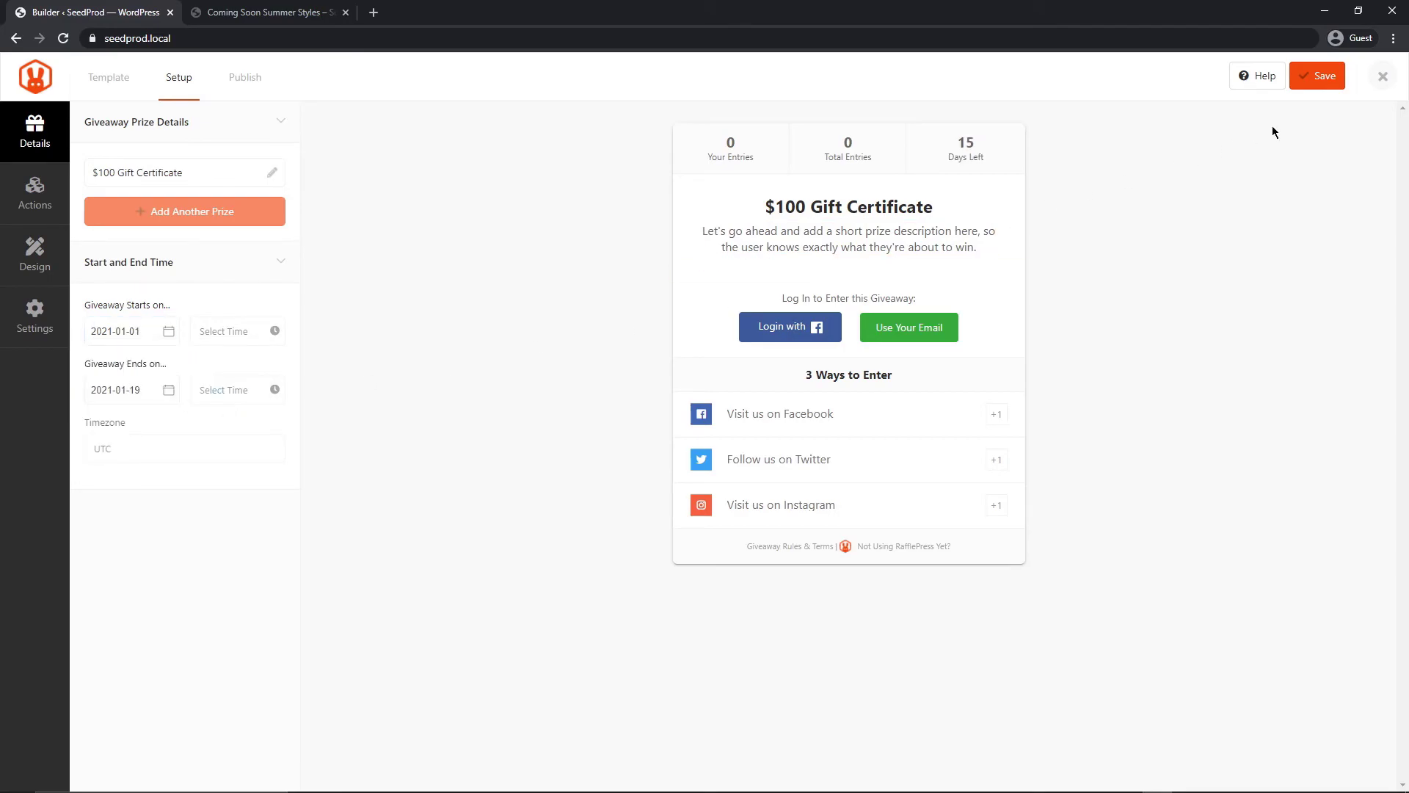
left_click(1317, 76)
Reload the coming soon page to confirm the giveaway now shows as running, then return to the builder
left_click(268, 12)
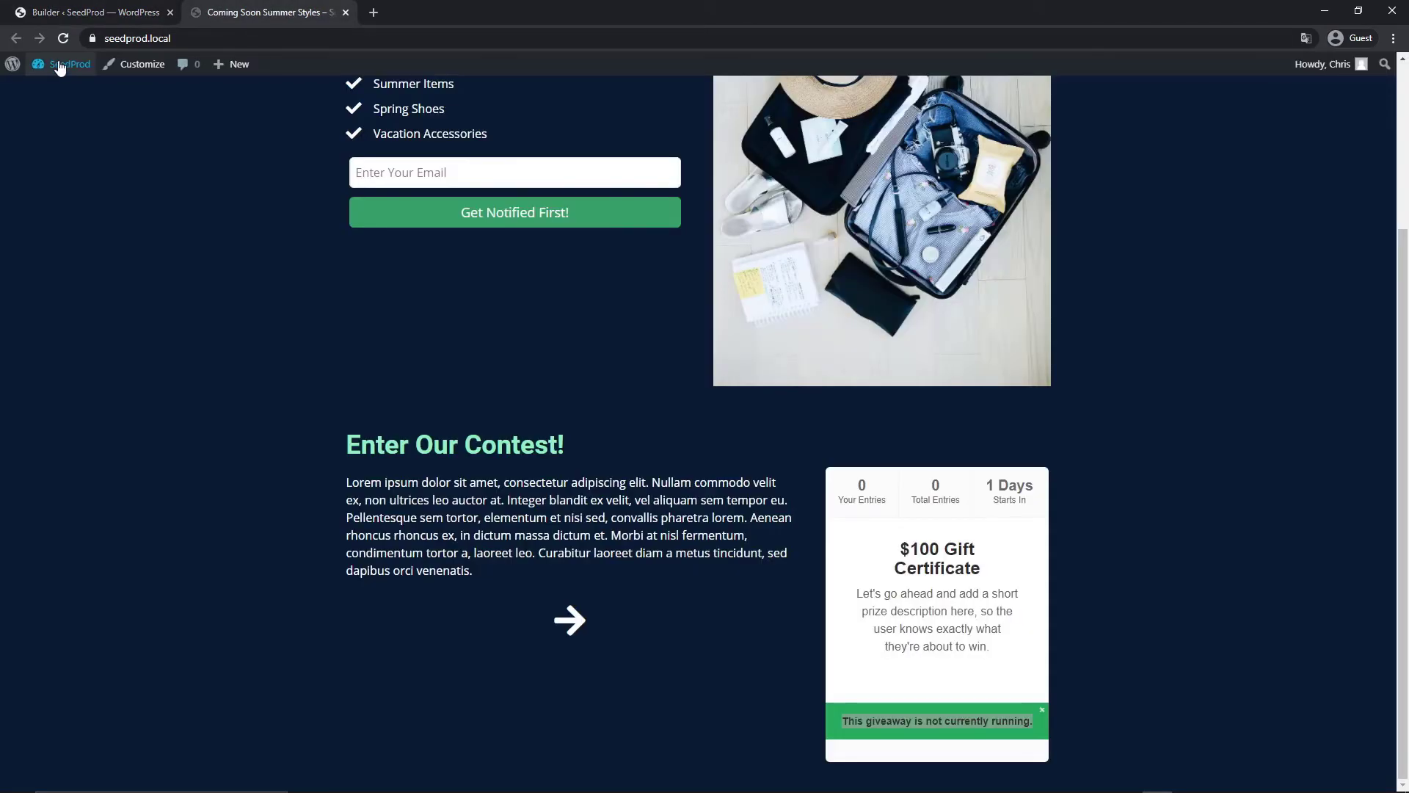
left_click(63, 39)
scroll(1103, 662, "down", 3)
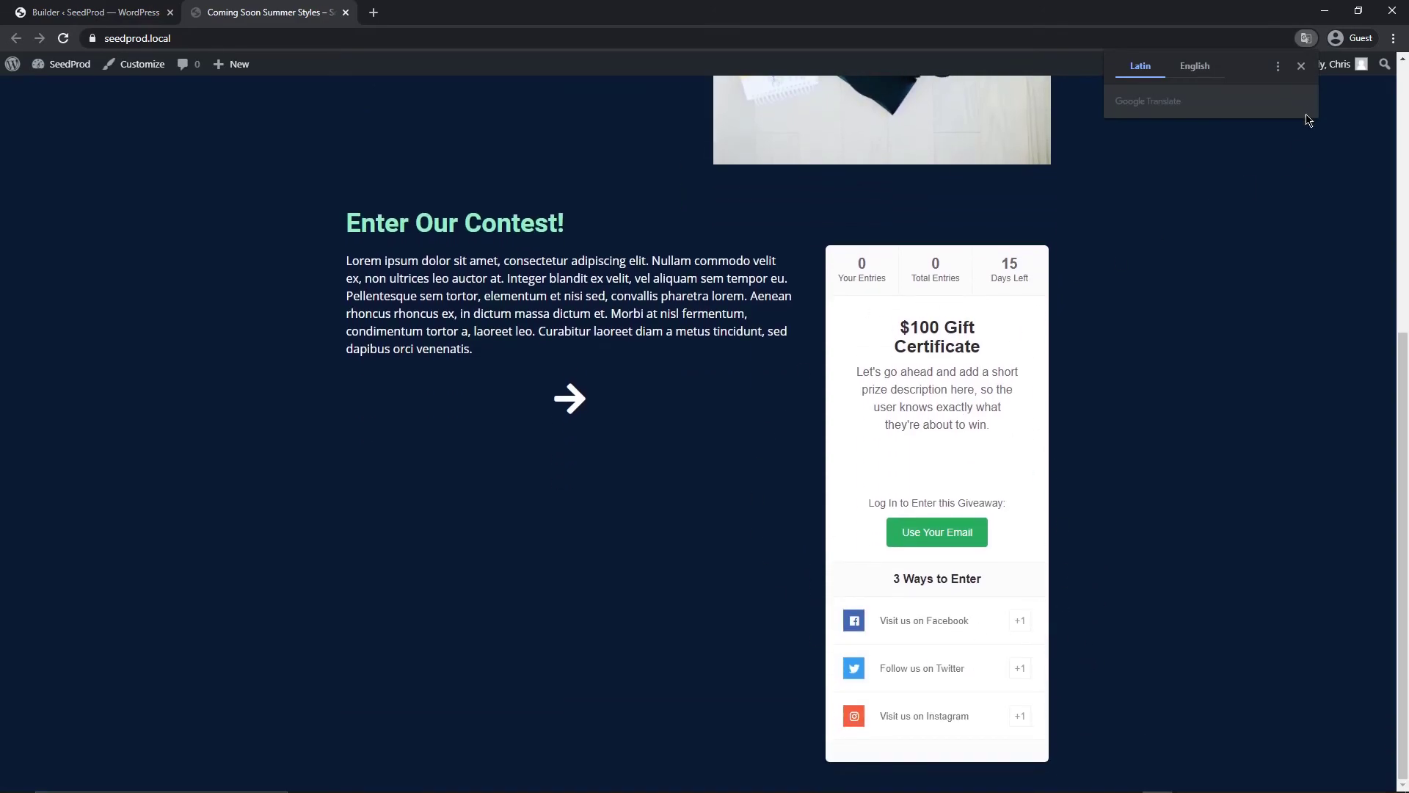
key("ctrl+shift+Tab")
Delete the contest section's 'Enter Our Contest!' headline, lorem ipsum text, suitcase image and arrow icon
scroll(734, 514, "up", 2)
scroll(734, 616, "down", 1)
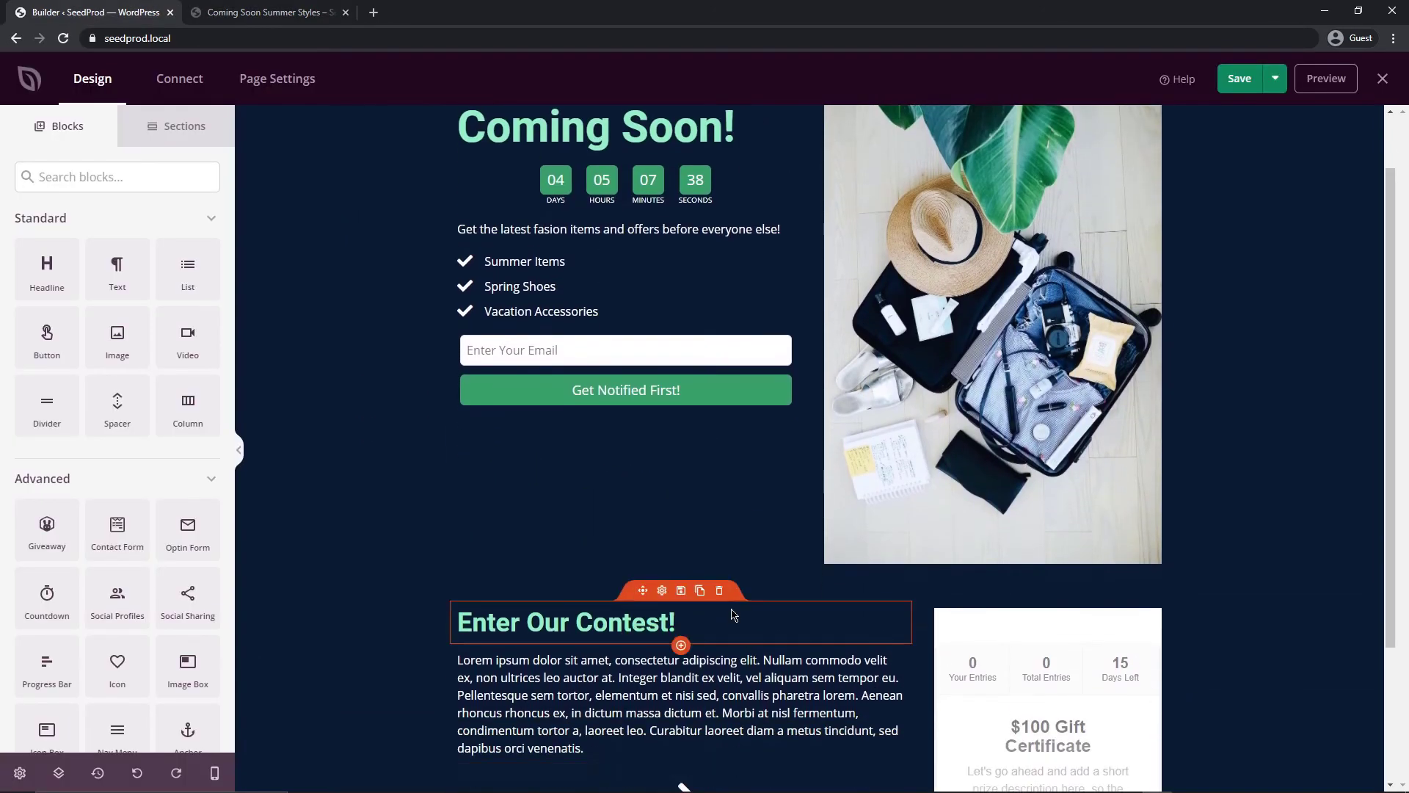
left_click(719, 590)
left_click(651, 453)
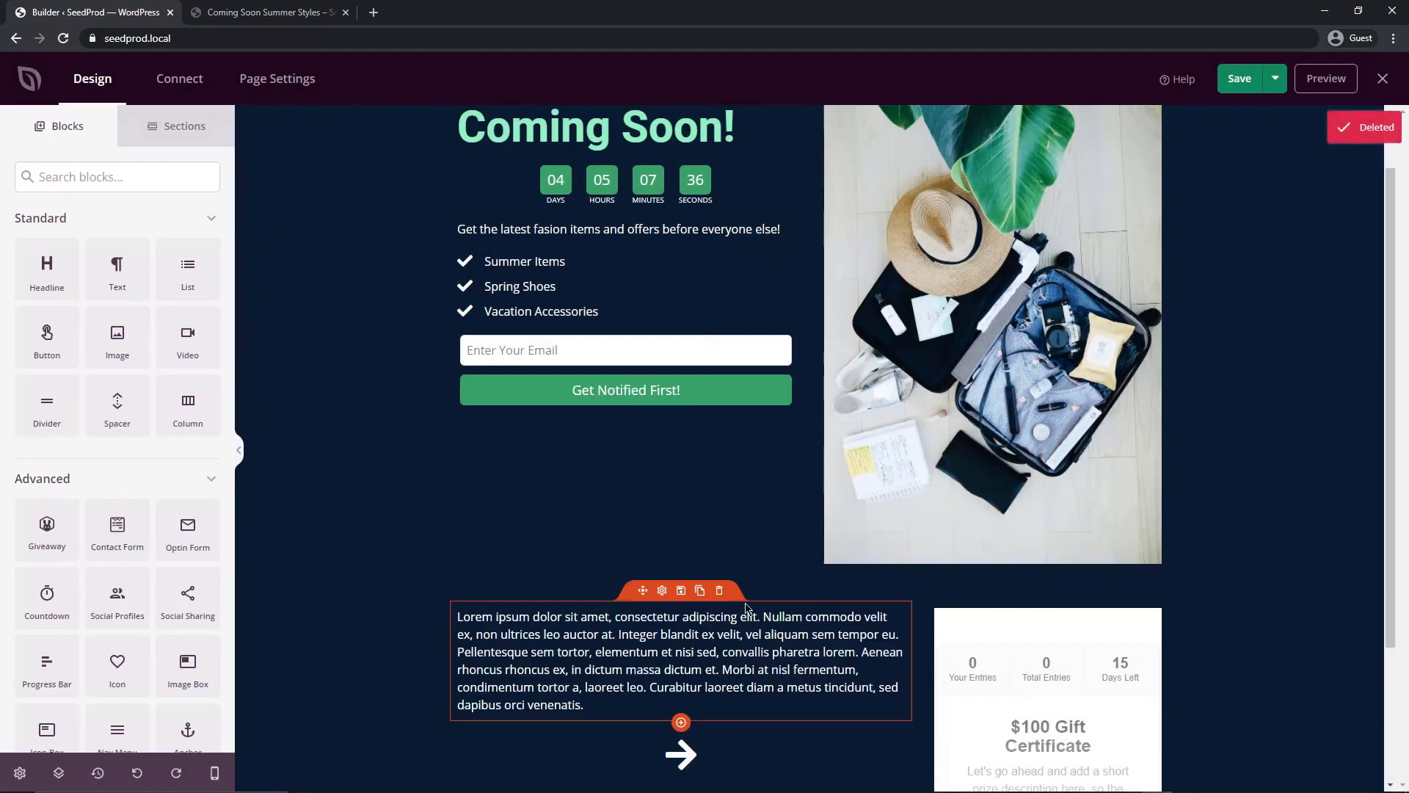
left_click(719, 590)
left_click(660, 450)
left_click(998, 400)
scroll(999, 400, "up", 1)
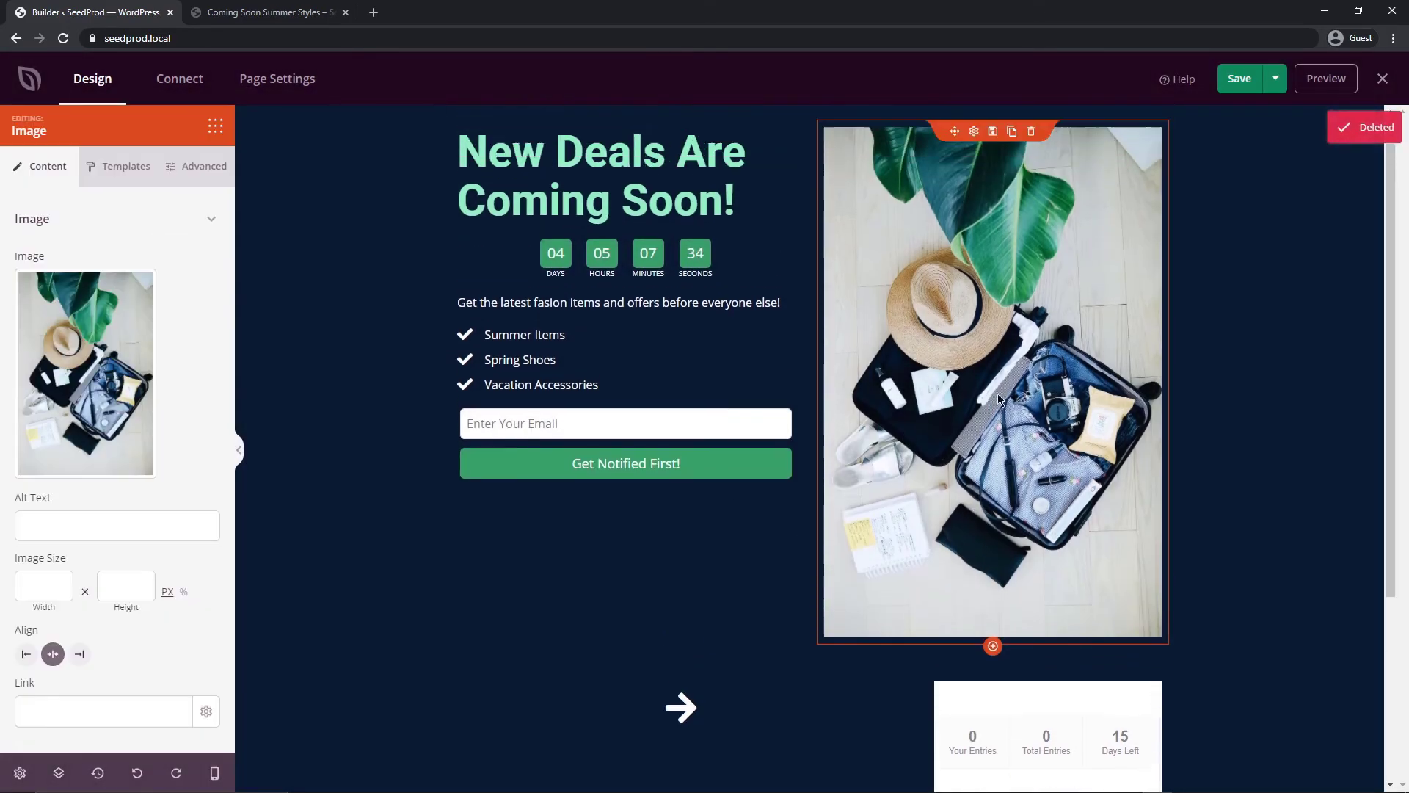
left_click(1030, 132)
left_click(652, 451)
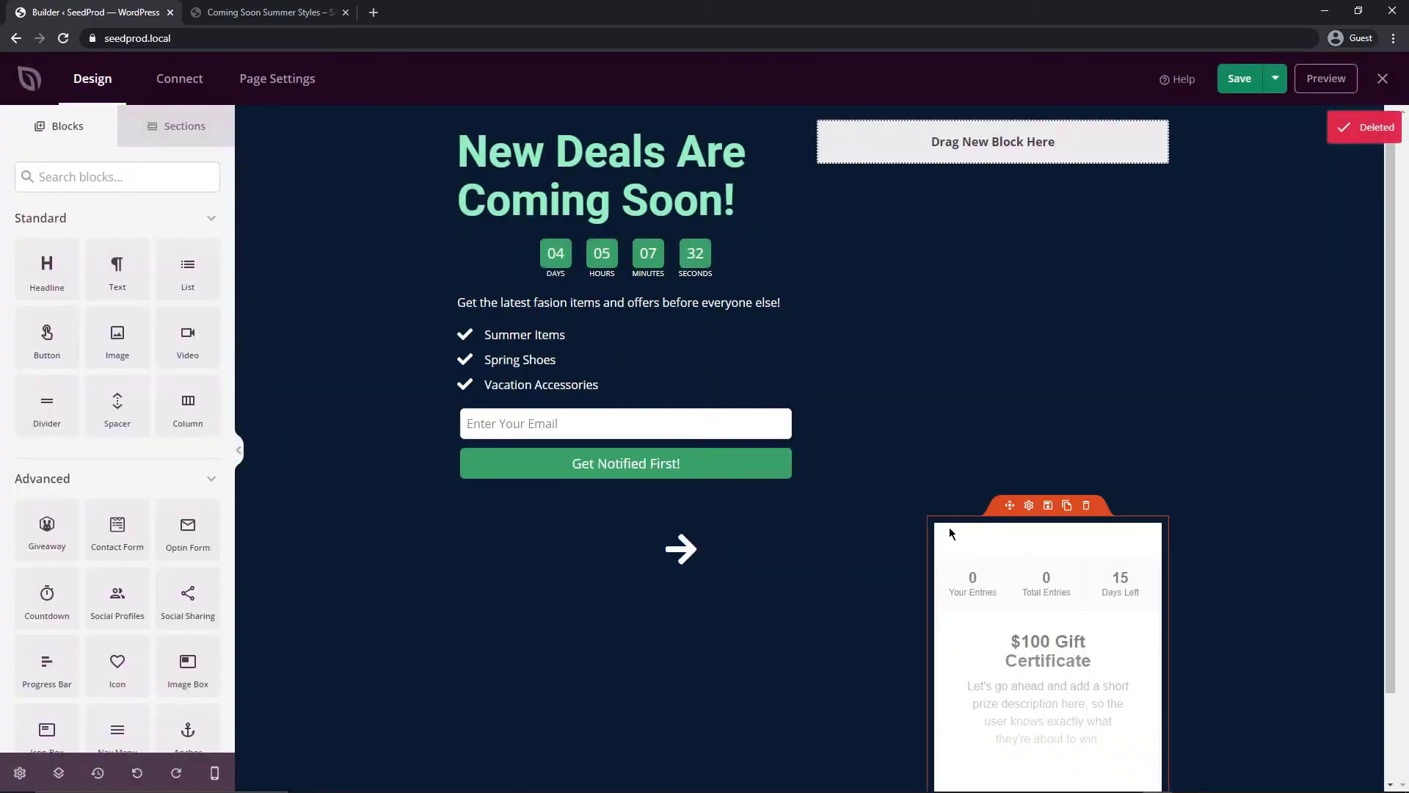
left_click(719, 505)
left_click(651, 453)
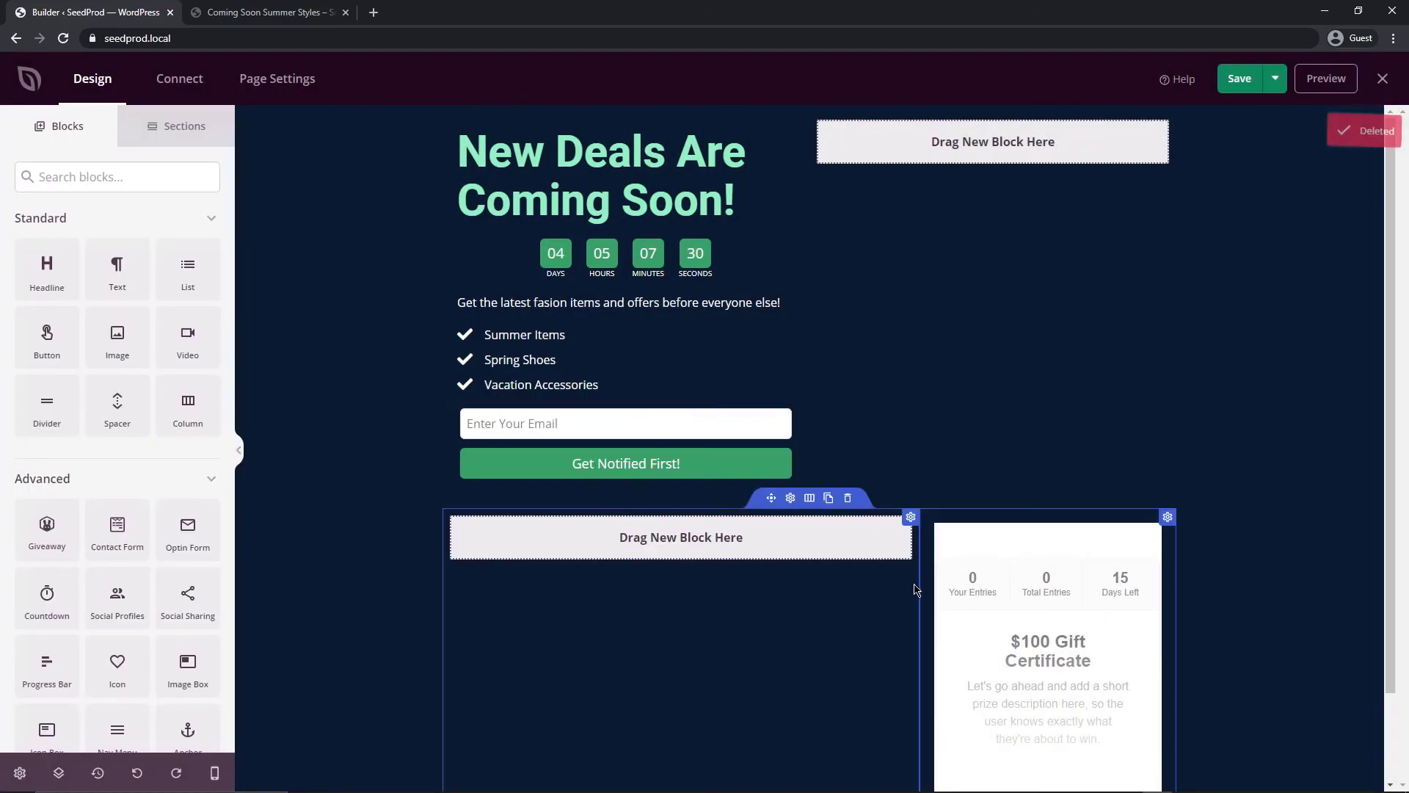
Place the giveaway in the top-right column beside the headline, remove the empty row, and preview
left_click_drag(1005, 505, 988, 247)
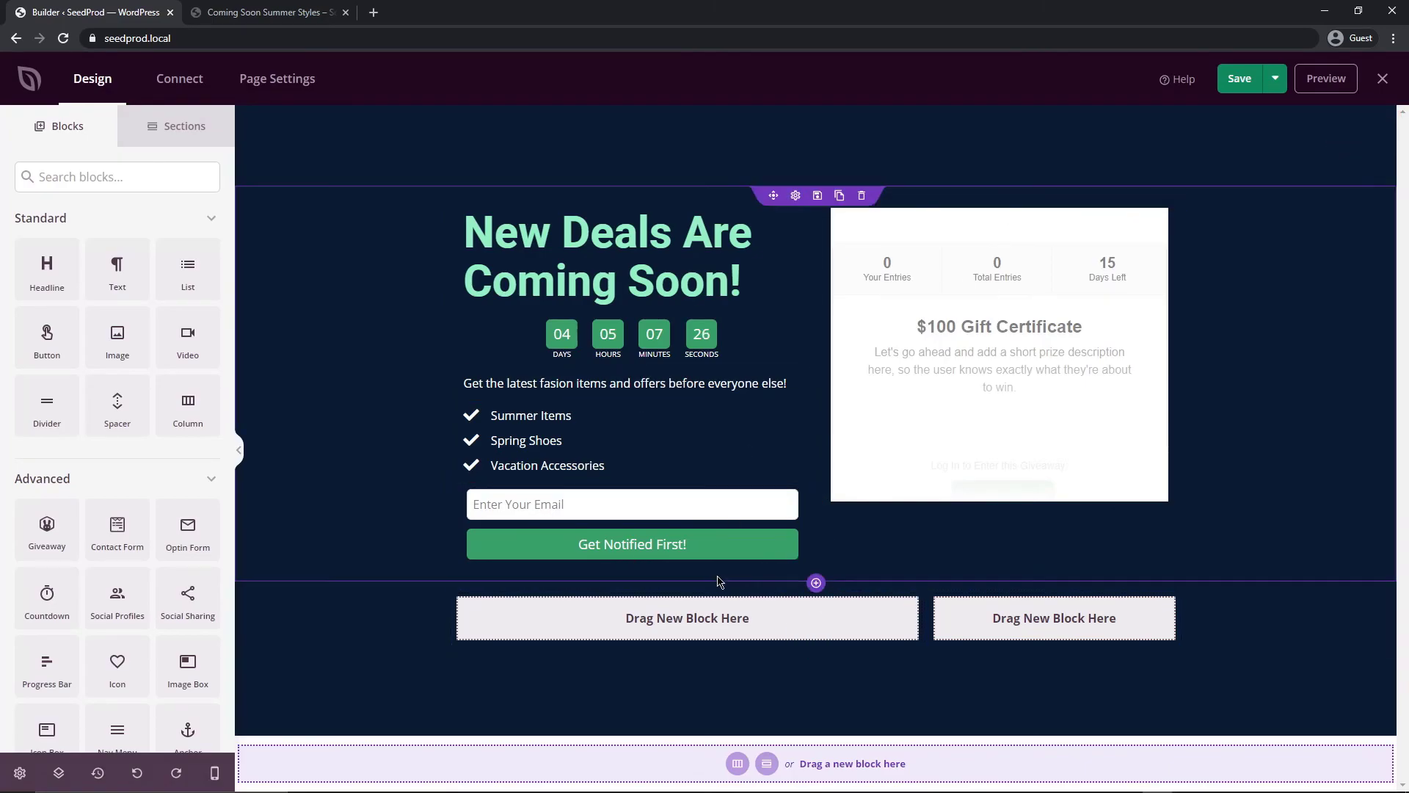
left_click(816, 587)
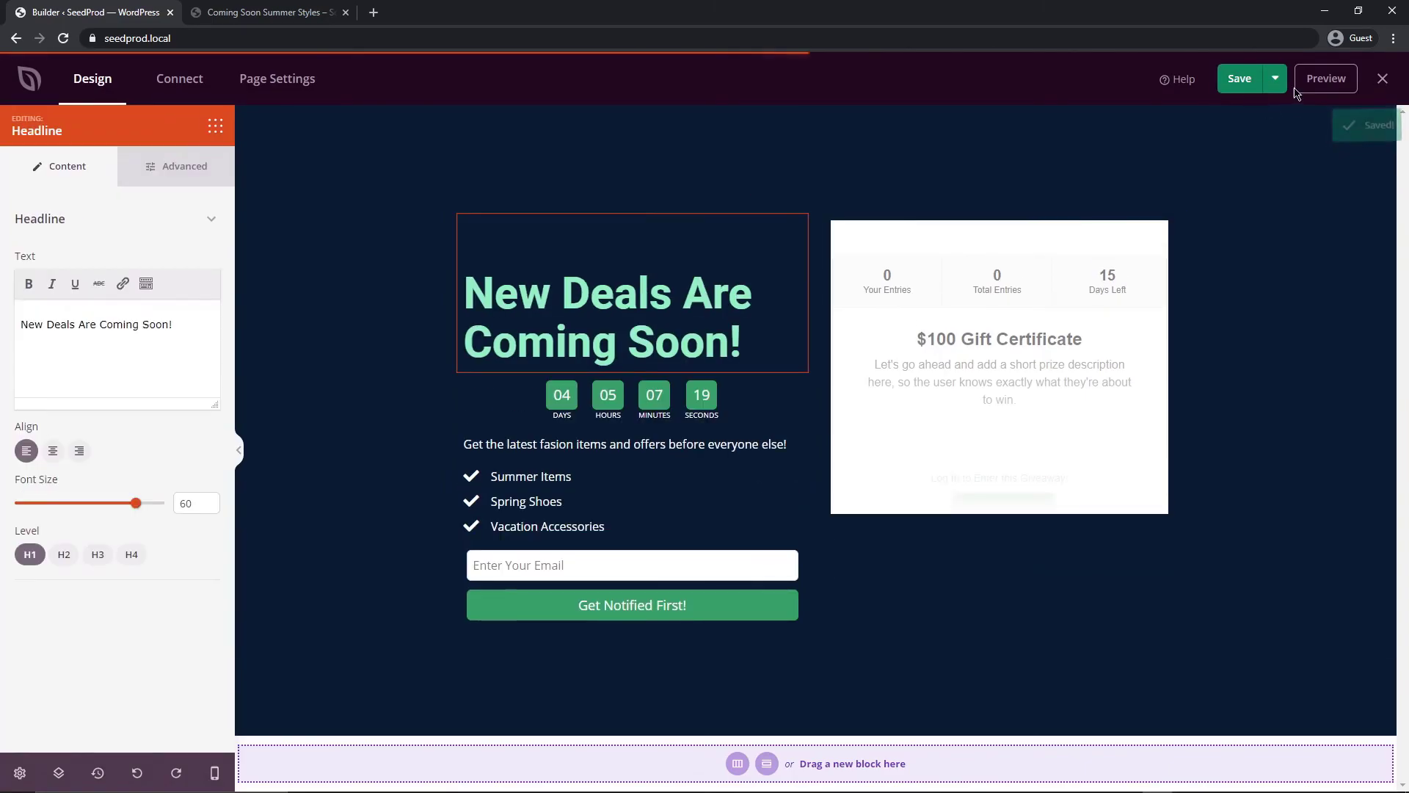
left_click(1315, 89)
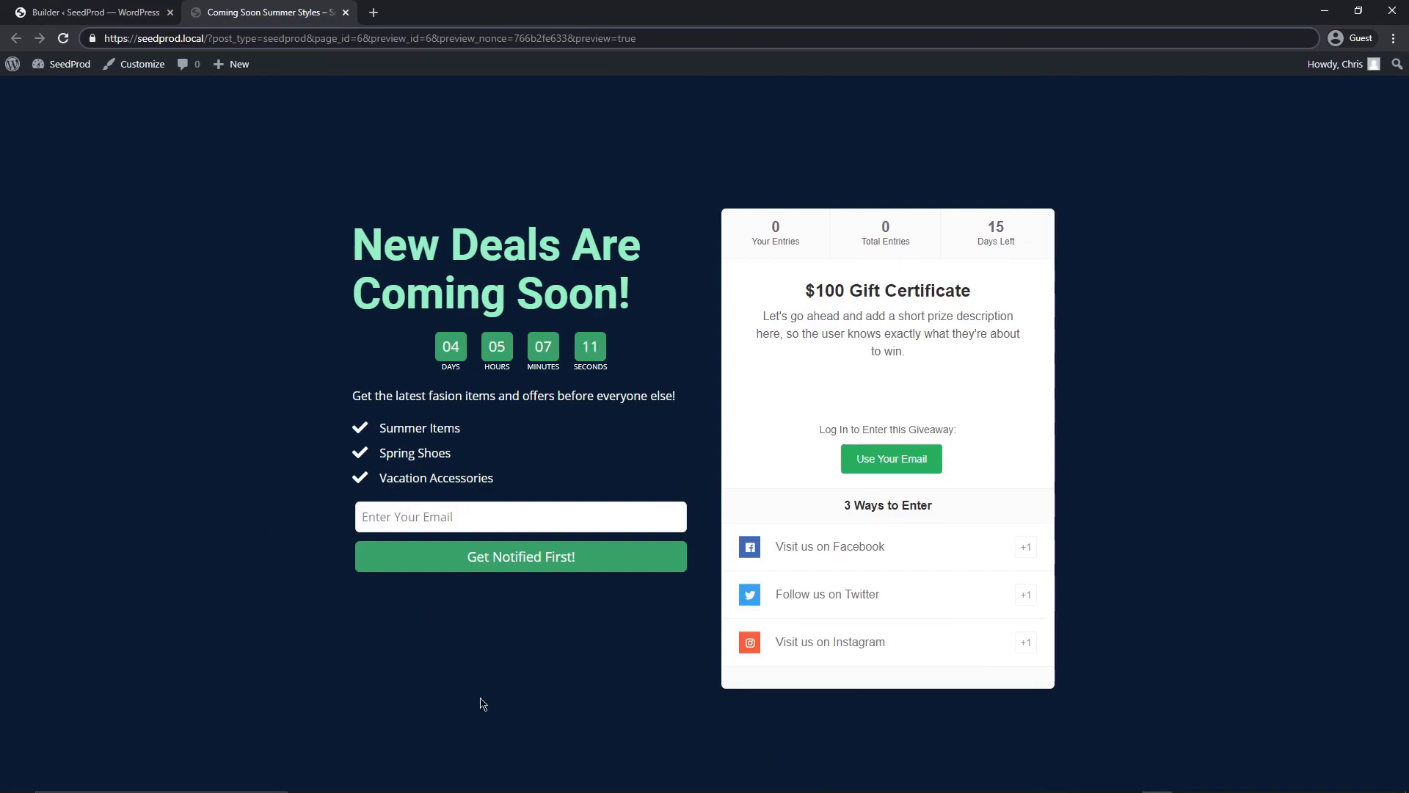
On the live site, enter the giveaway by email with an entrant's name and email address
key("Return")
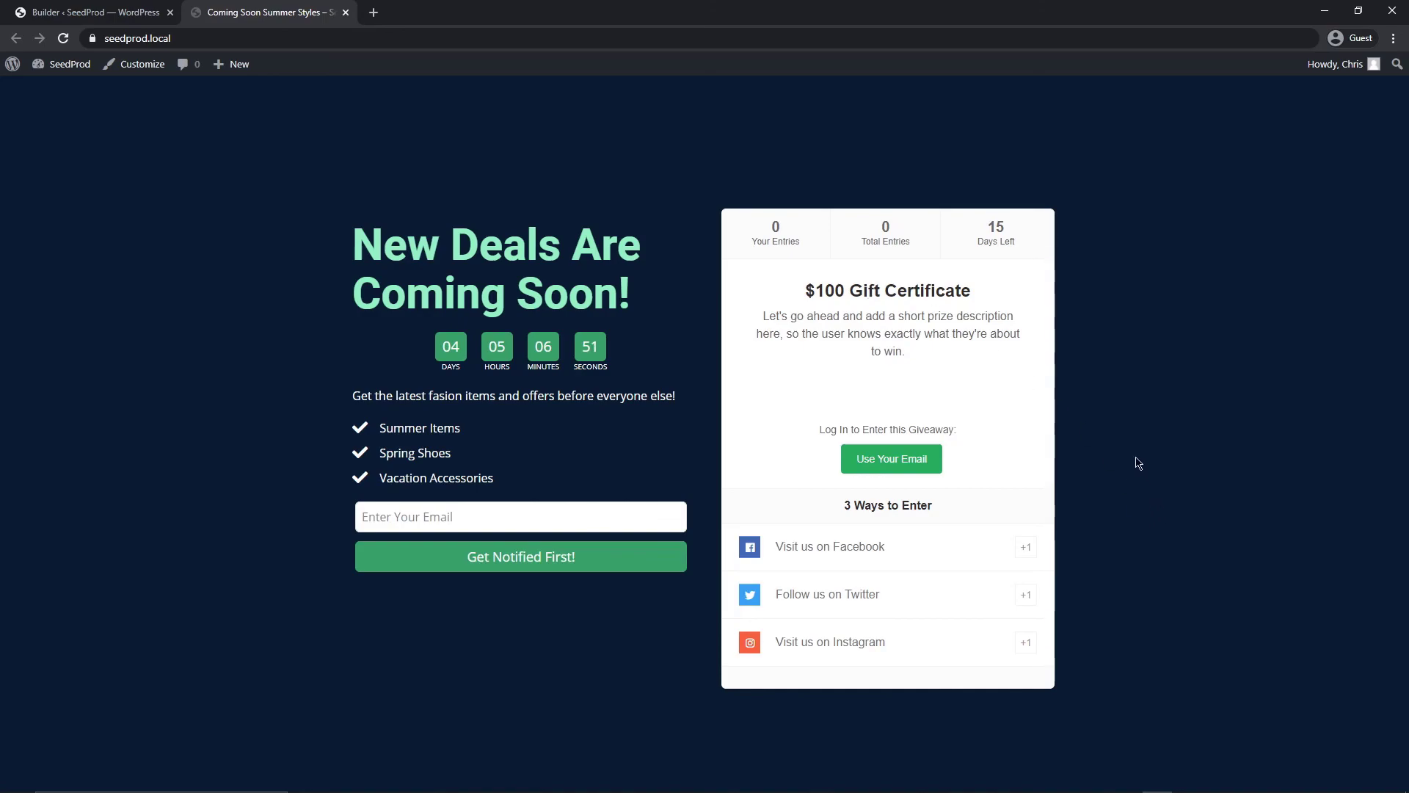
left_click(902, 464)
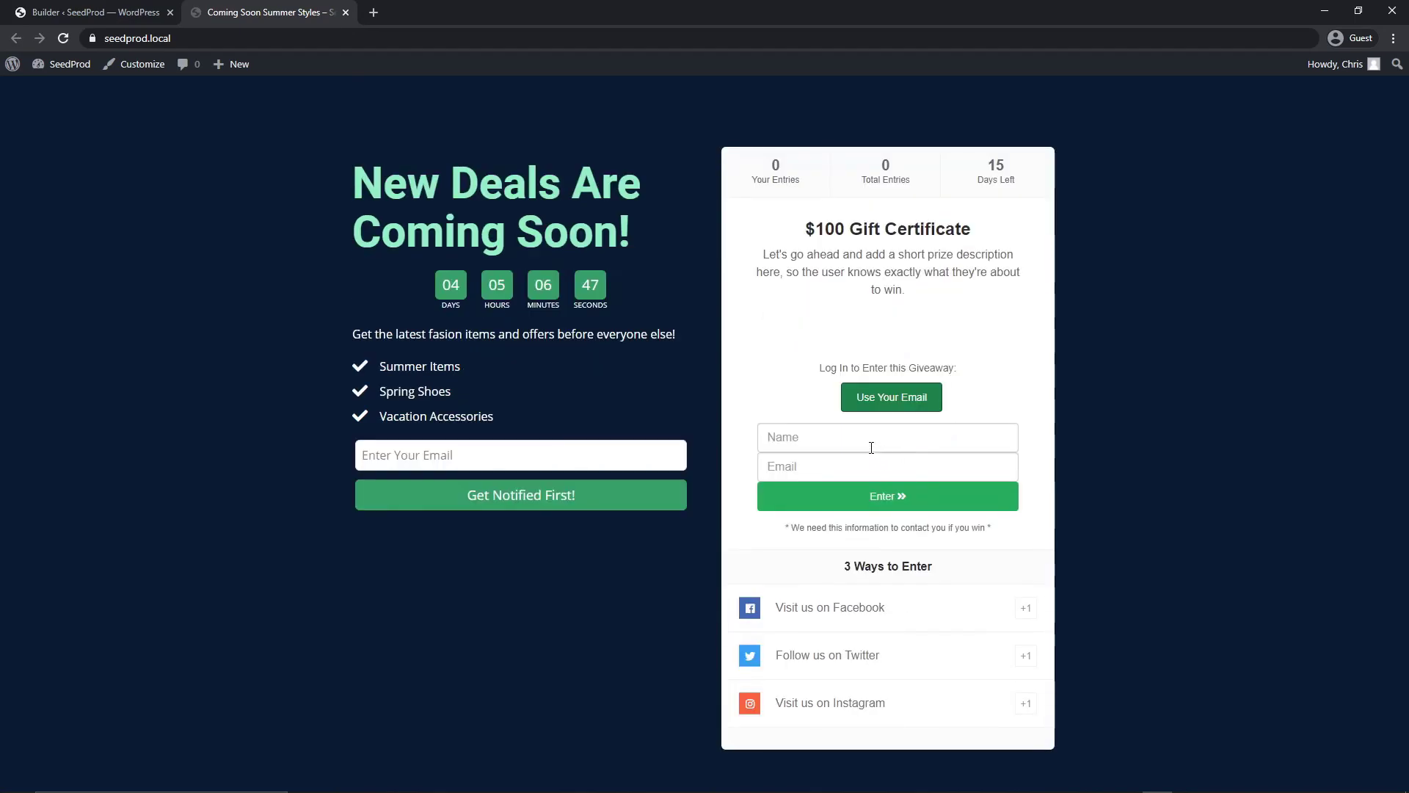
left_click(798, 436)
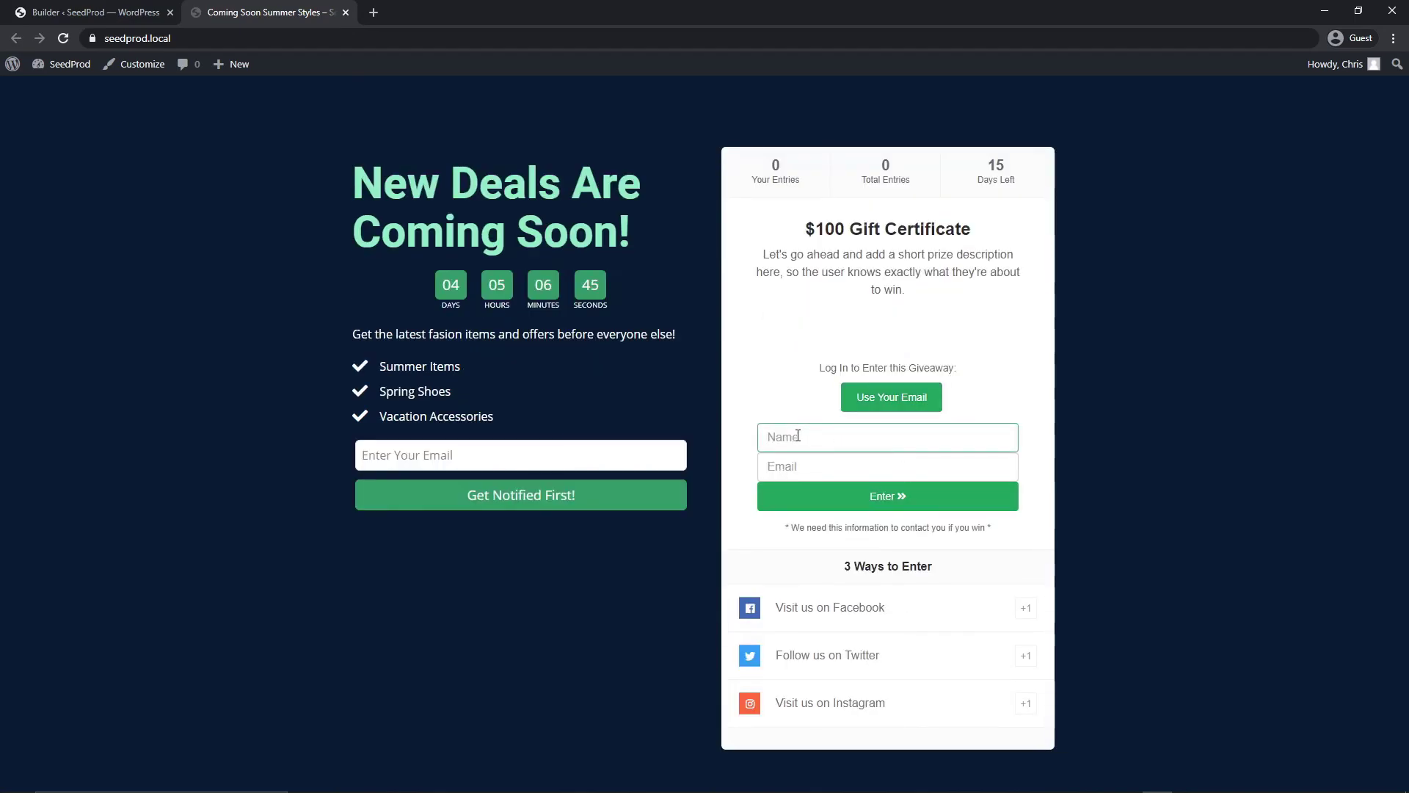
type("Chris")
key("Tab")
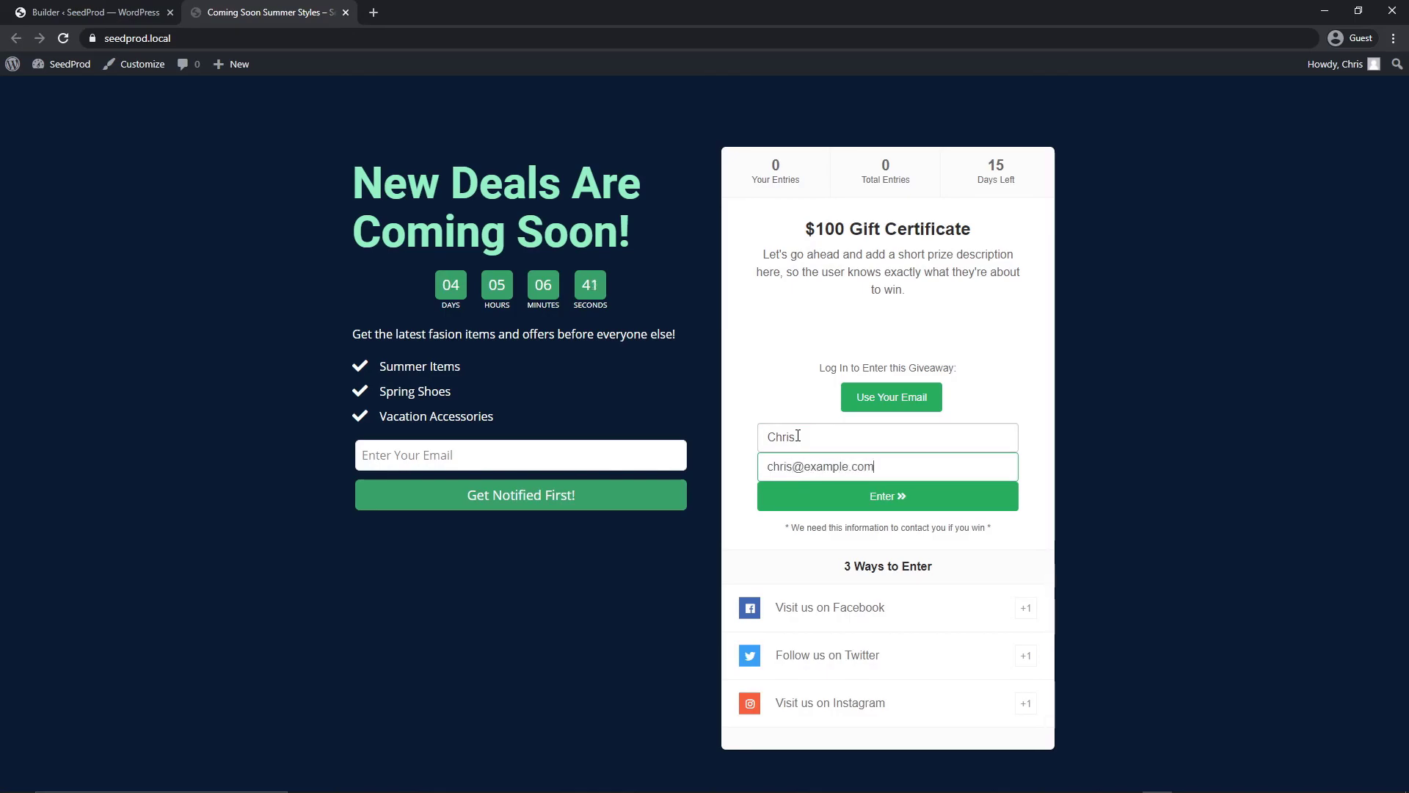
type("chris@example.com")
left_click(888, 496)
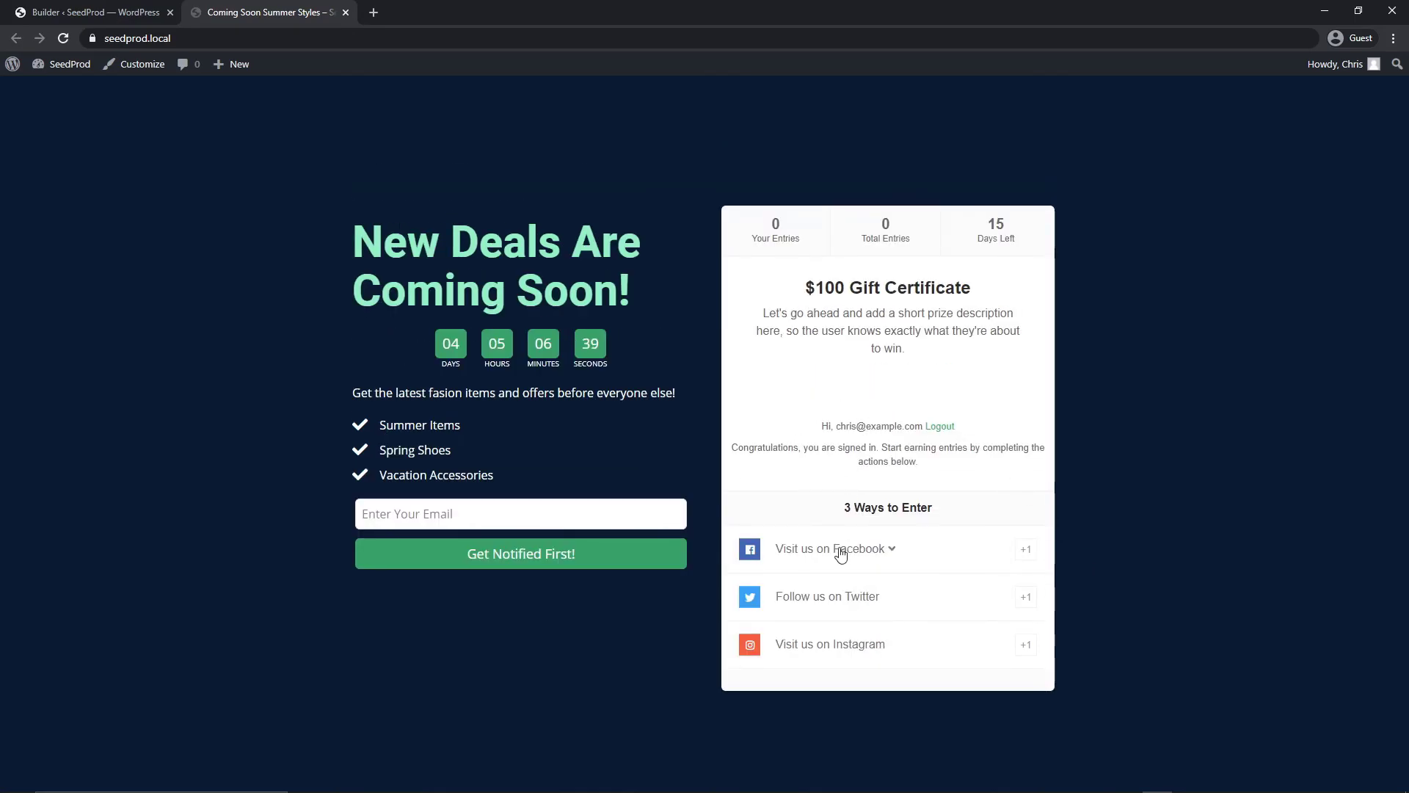
Expand the Facebook, Twitter and Instagram entry actions, then return to the WordPress admin
left_click(900, 556)
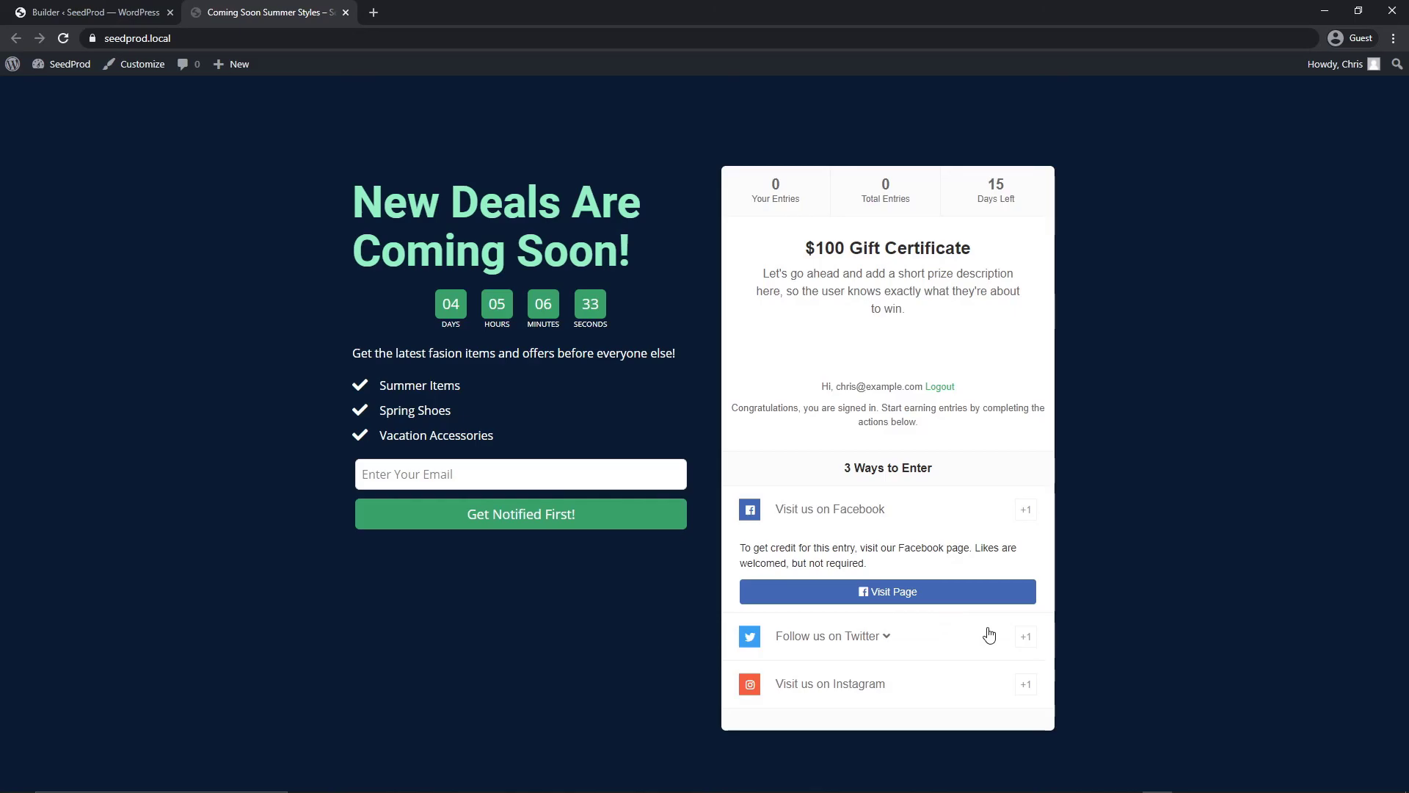
left_click(883, 636)
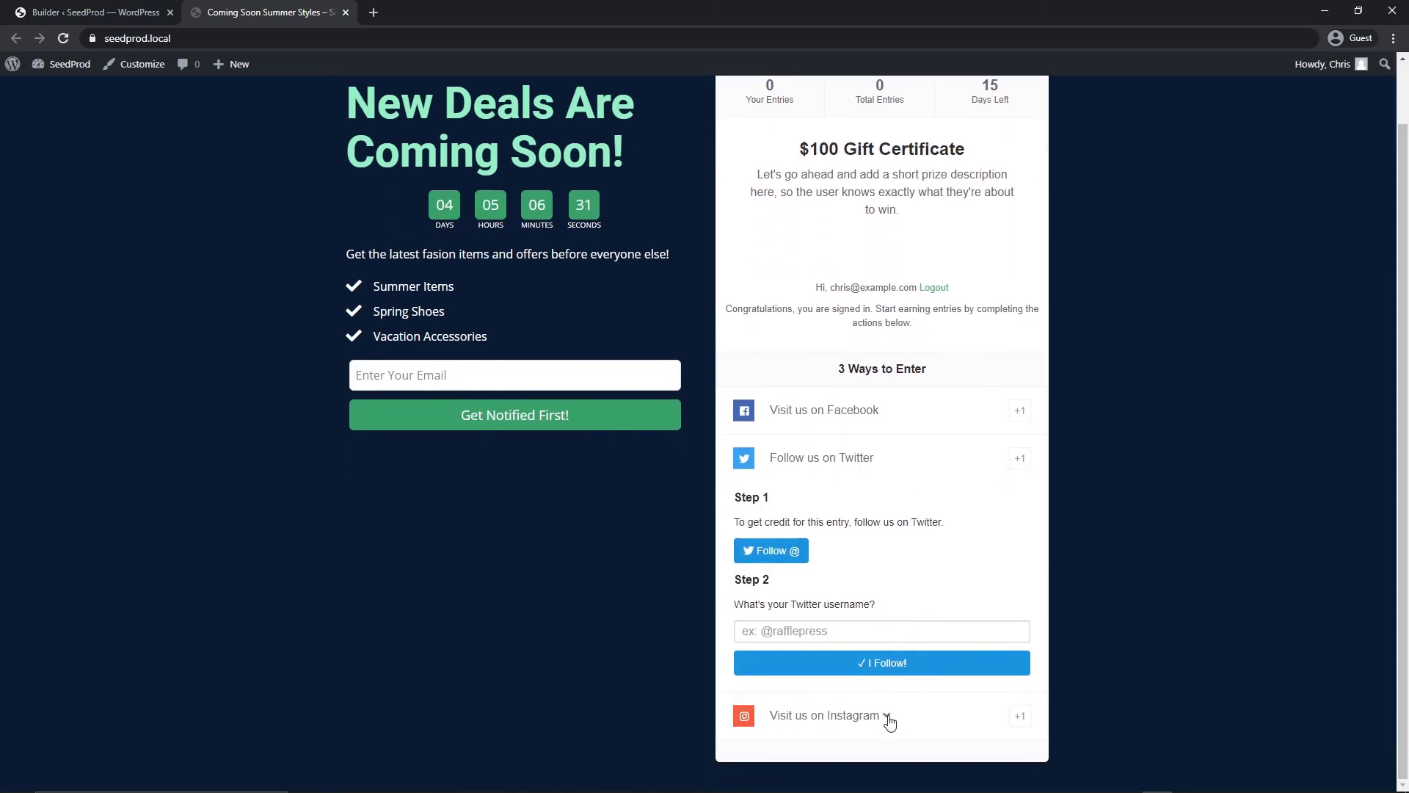
left_click(890, 723)
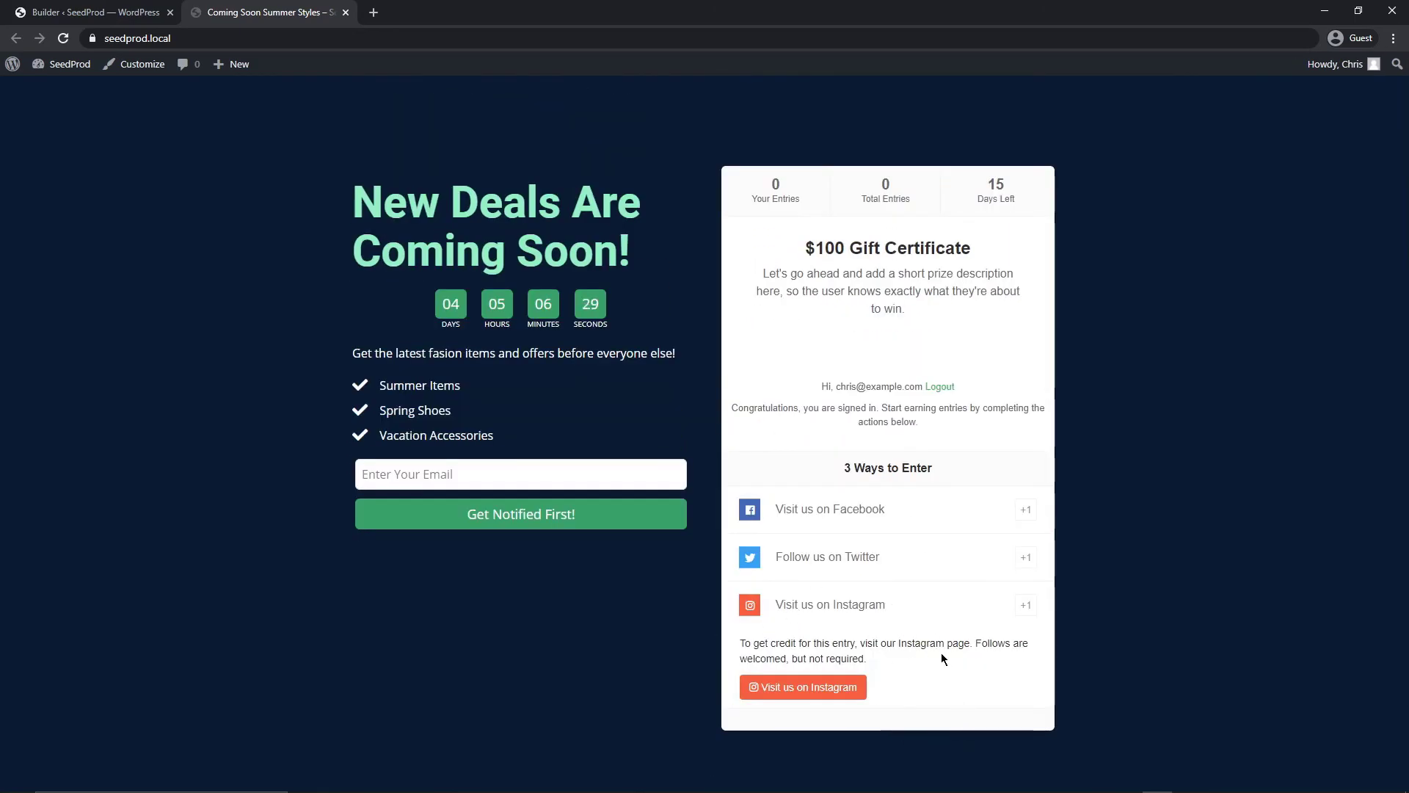
key("ctrl+Tab")
View the $100 Gift Certificate giveaway's entrants and open Pick Winner with 1 winner
mouse_move(57, 376)
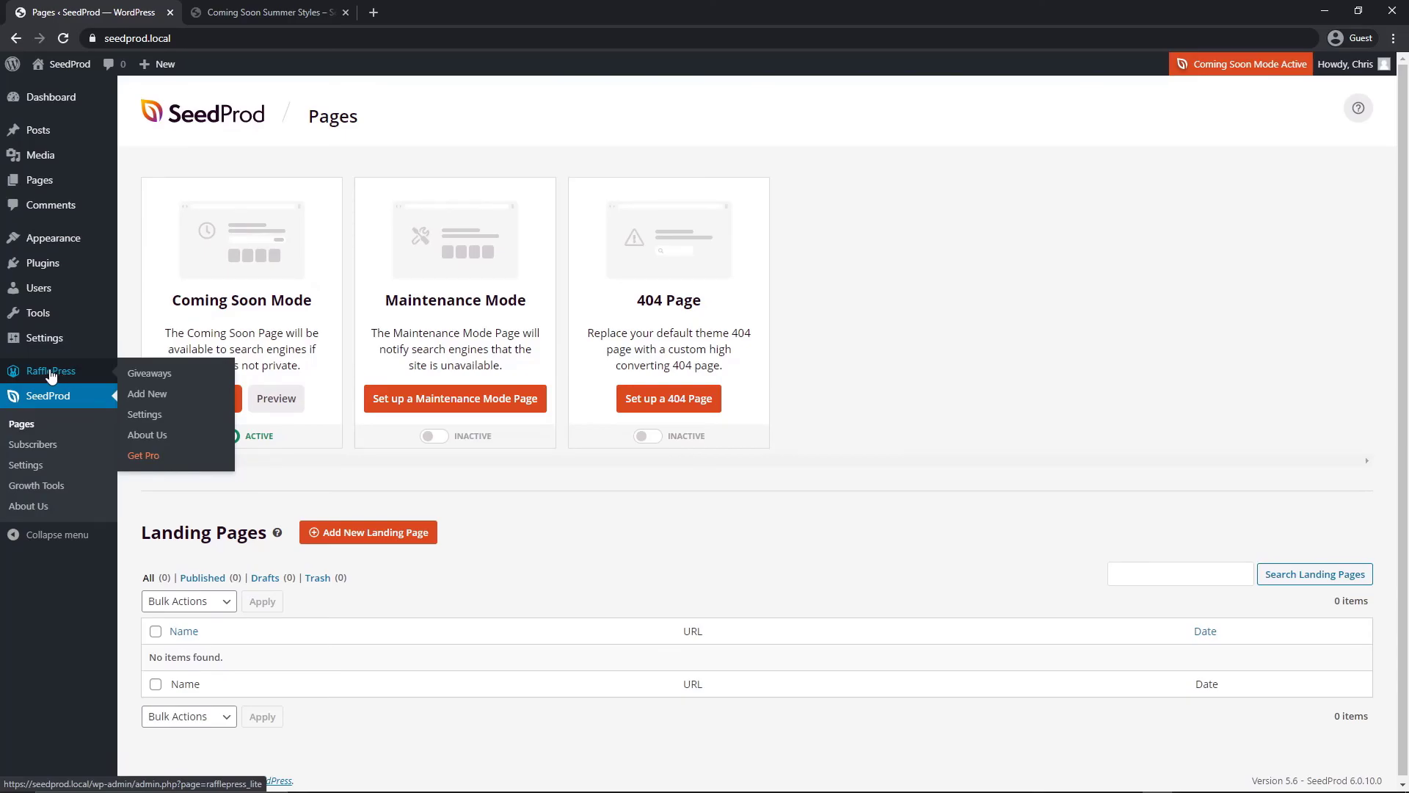
left_click(50, 373)
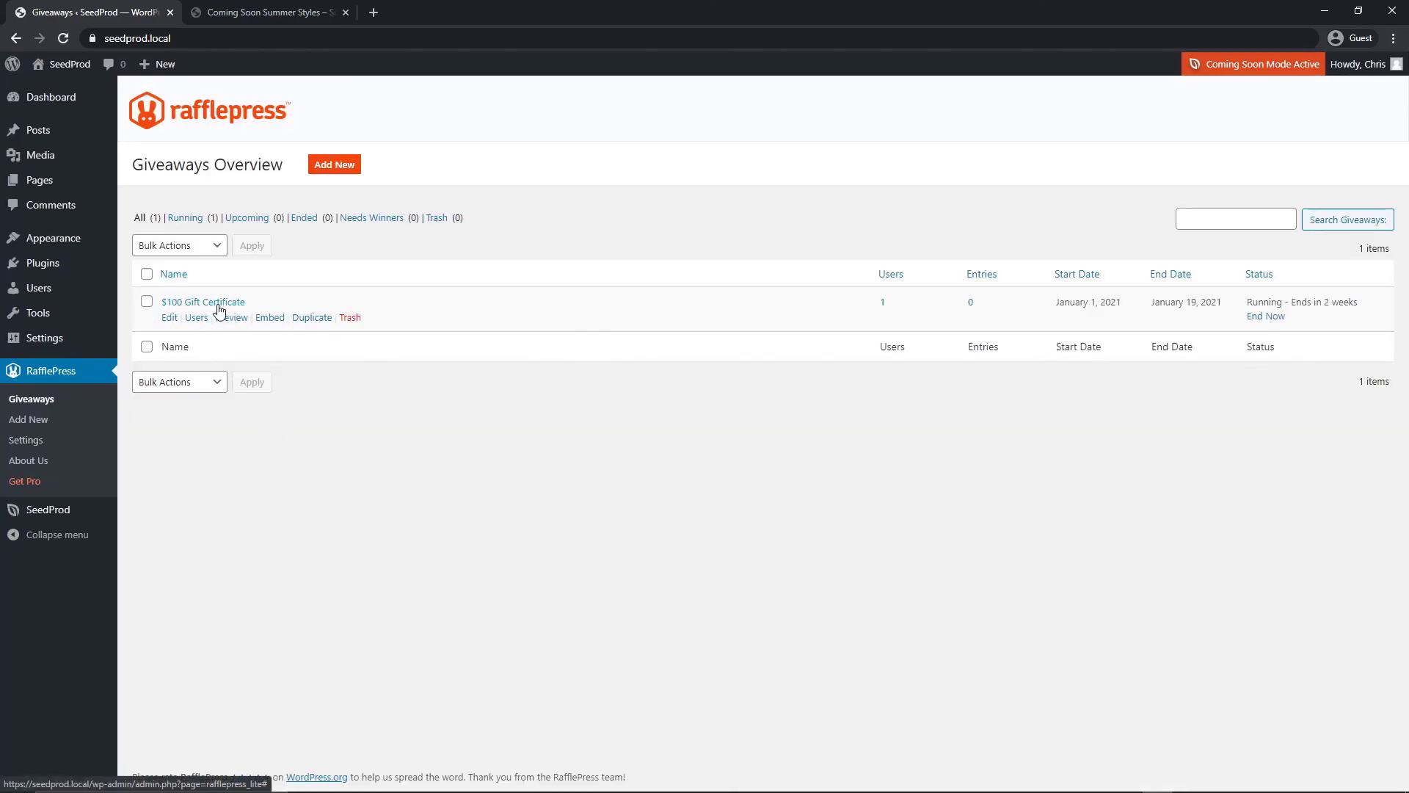
left_click(883, 303)
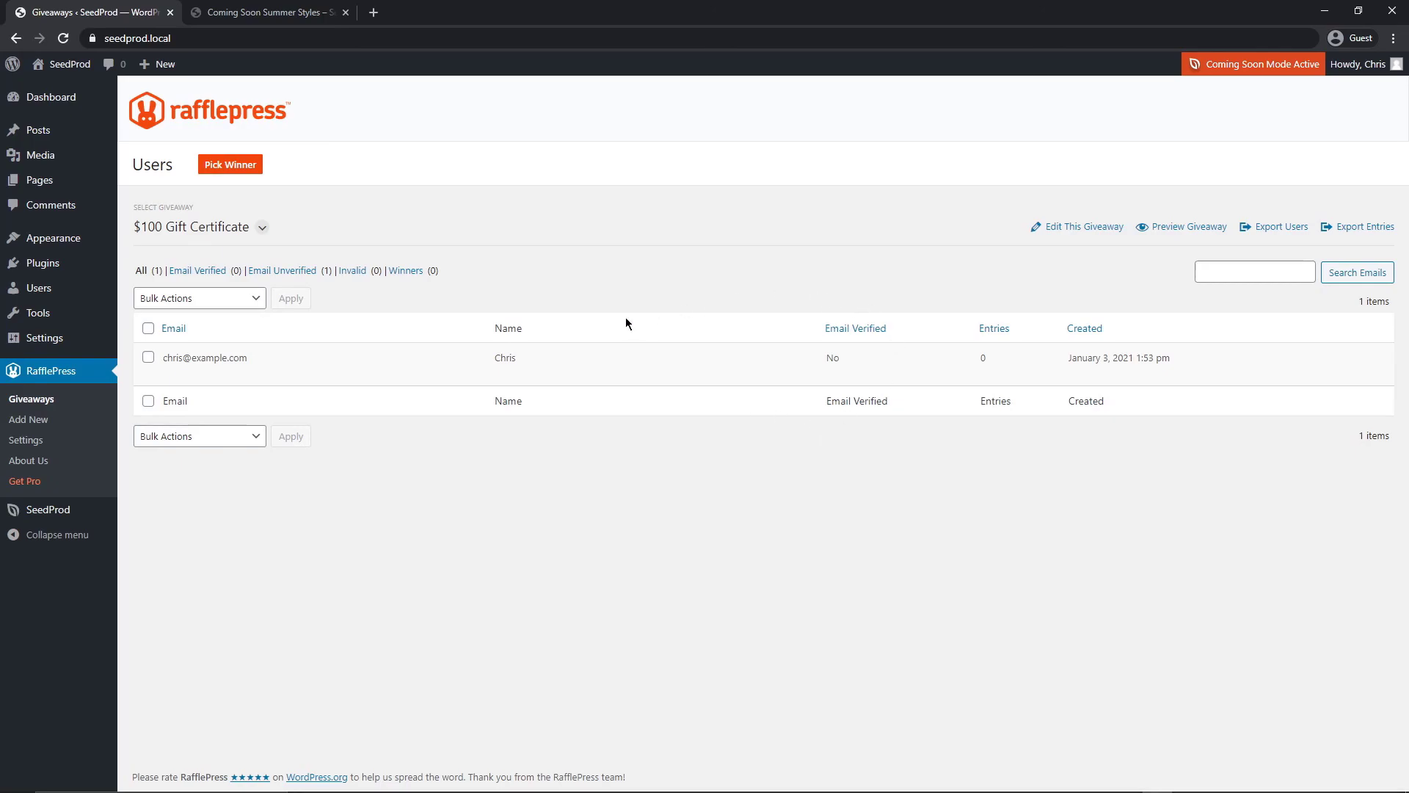
left_click(232, 166)
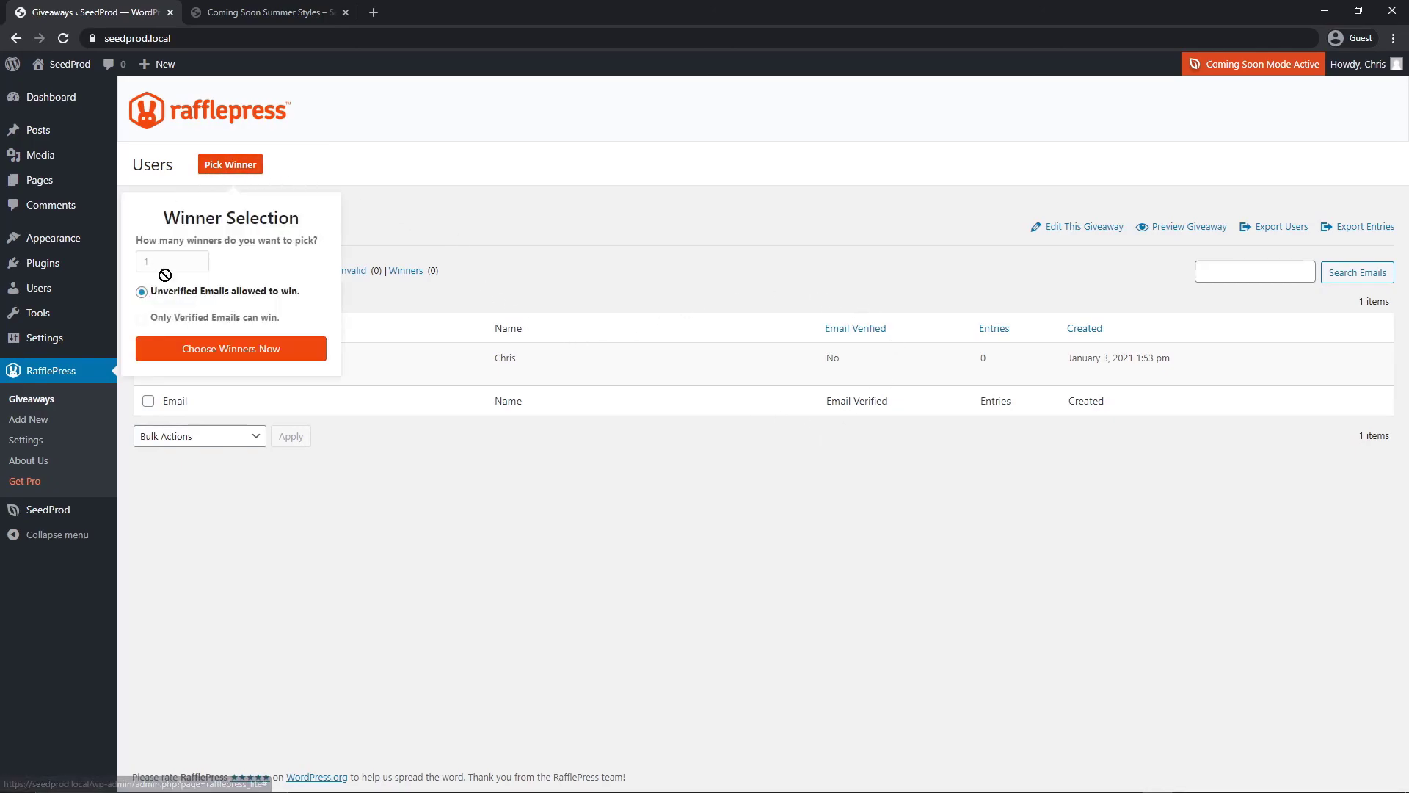